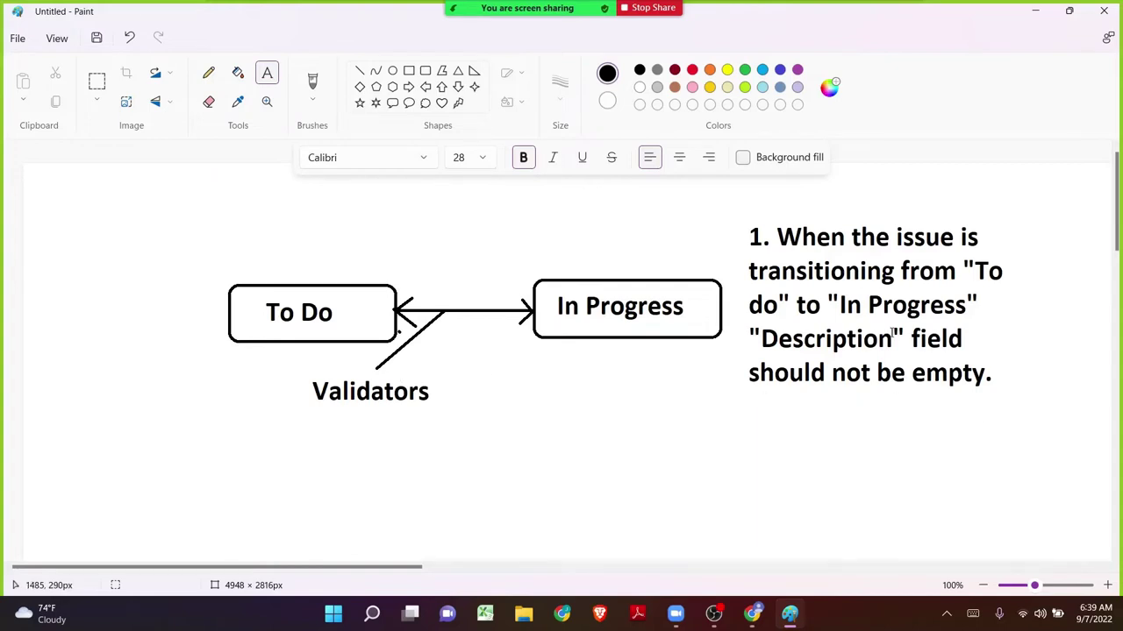
- Add the text "FIELD REQUIRED VALIDATOR" on the canvas below the note about the Description field
left_click(606, 463)
type("FIE")
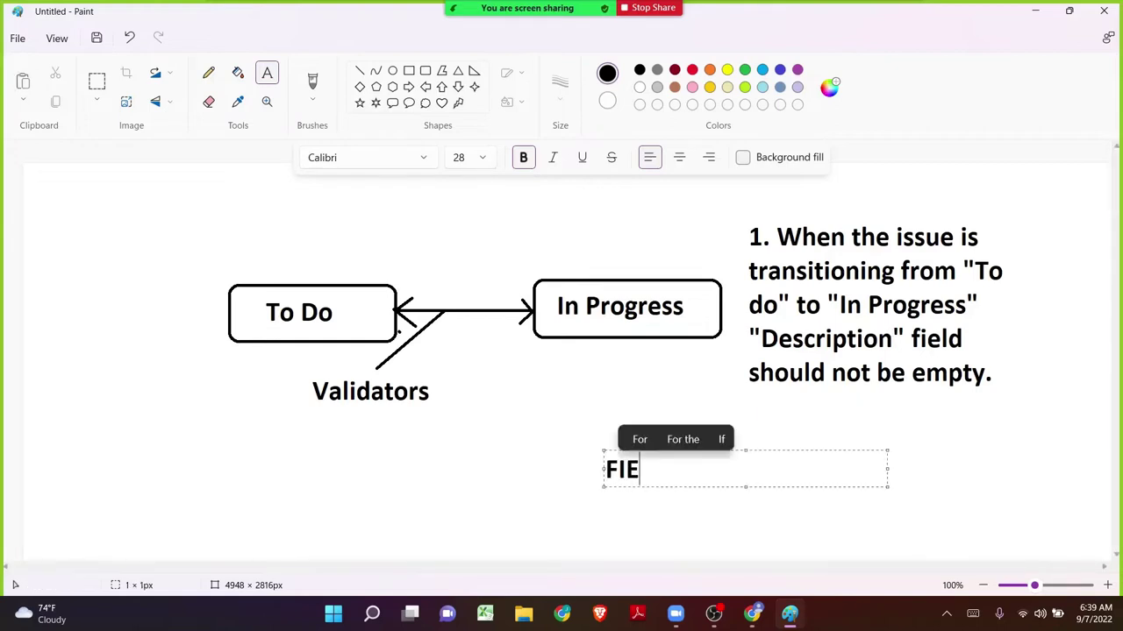
type("LD REQUIREM")
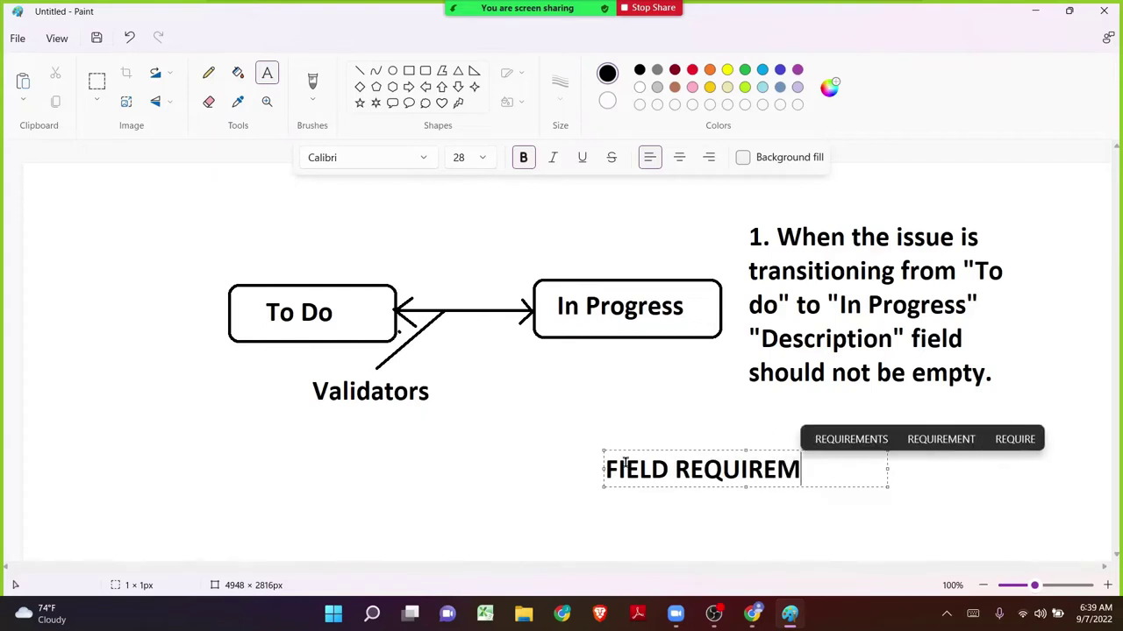
key("BackSpace")
type("D A")
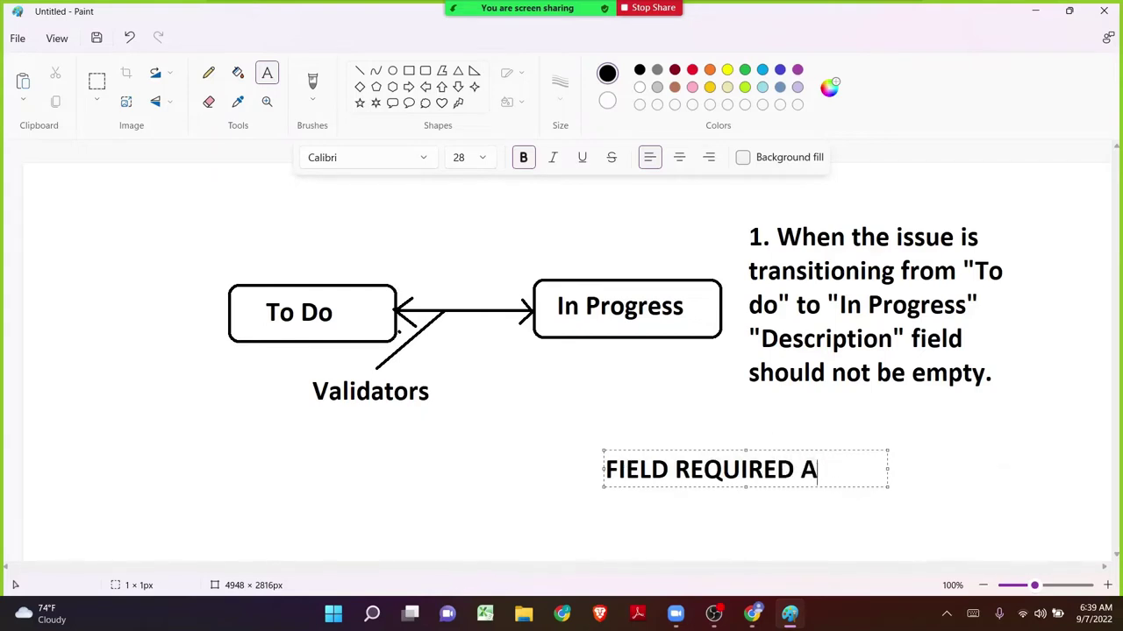
key("BackSpace")
type("VALIDATOR")
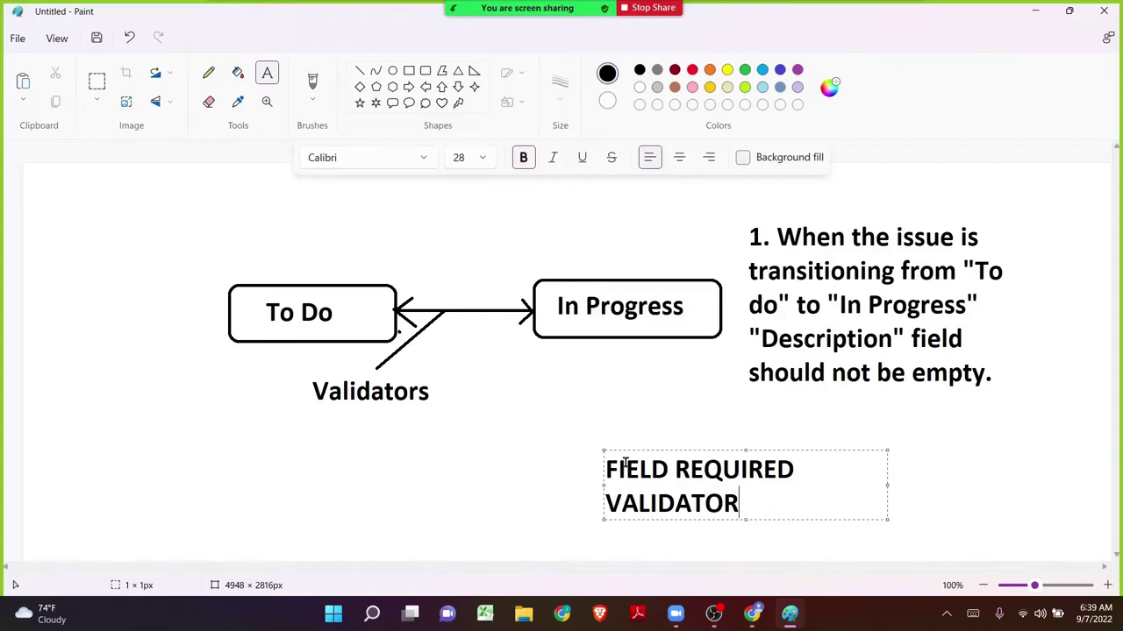
left_click_drag(606, 467, 763, 514)
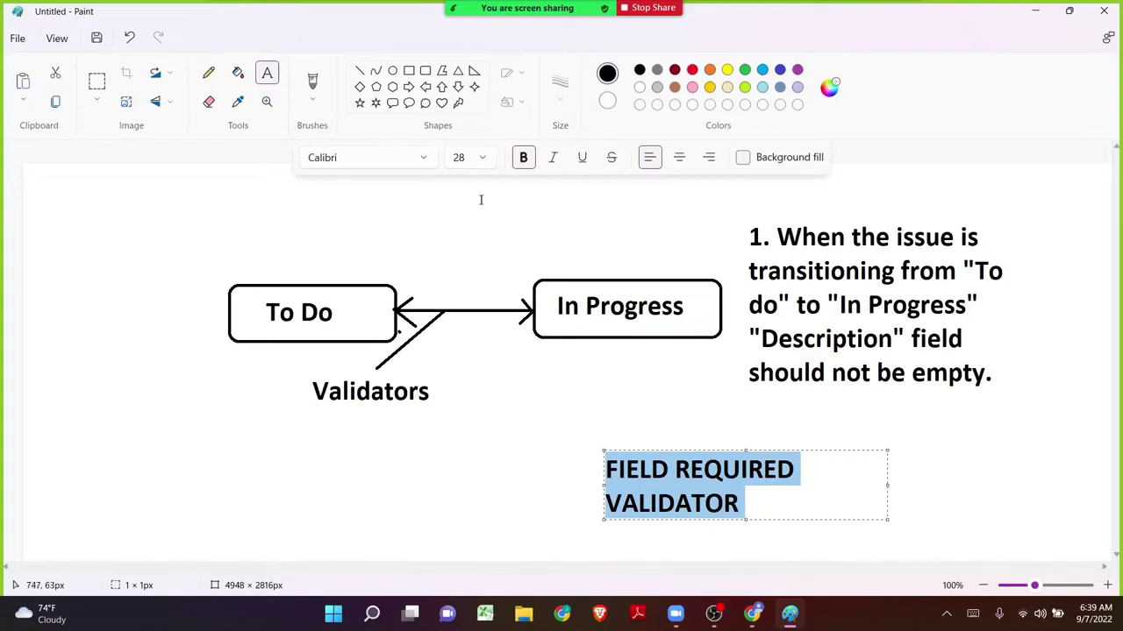
left_click(620, 277)
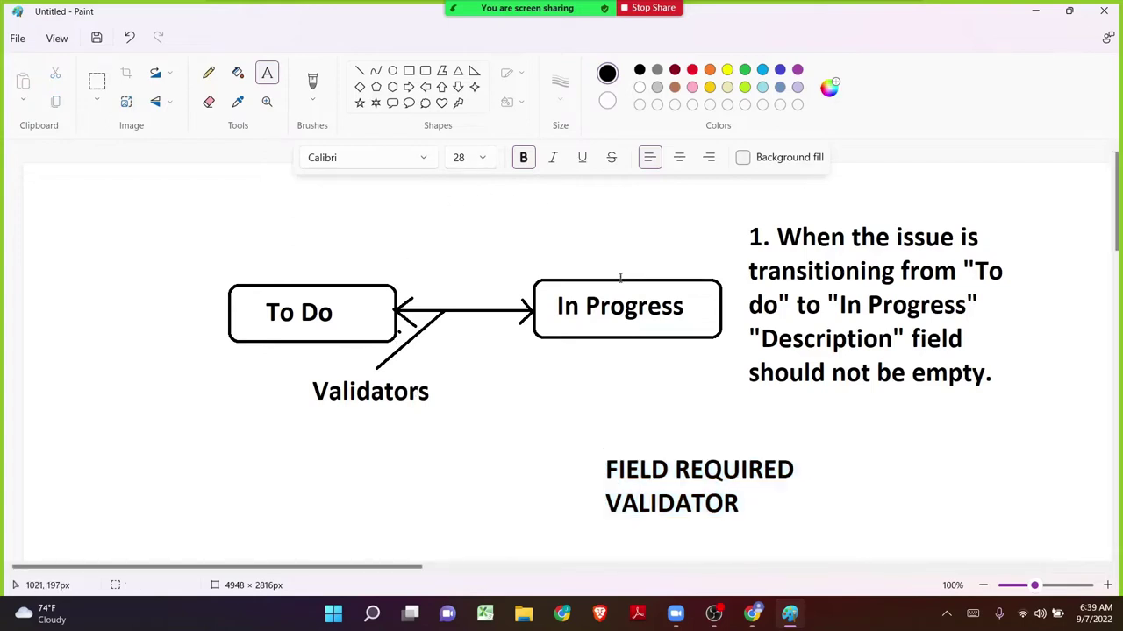
- Draw a green ellipse around the In Progress box in the diagram
mouse_move(338, 43)
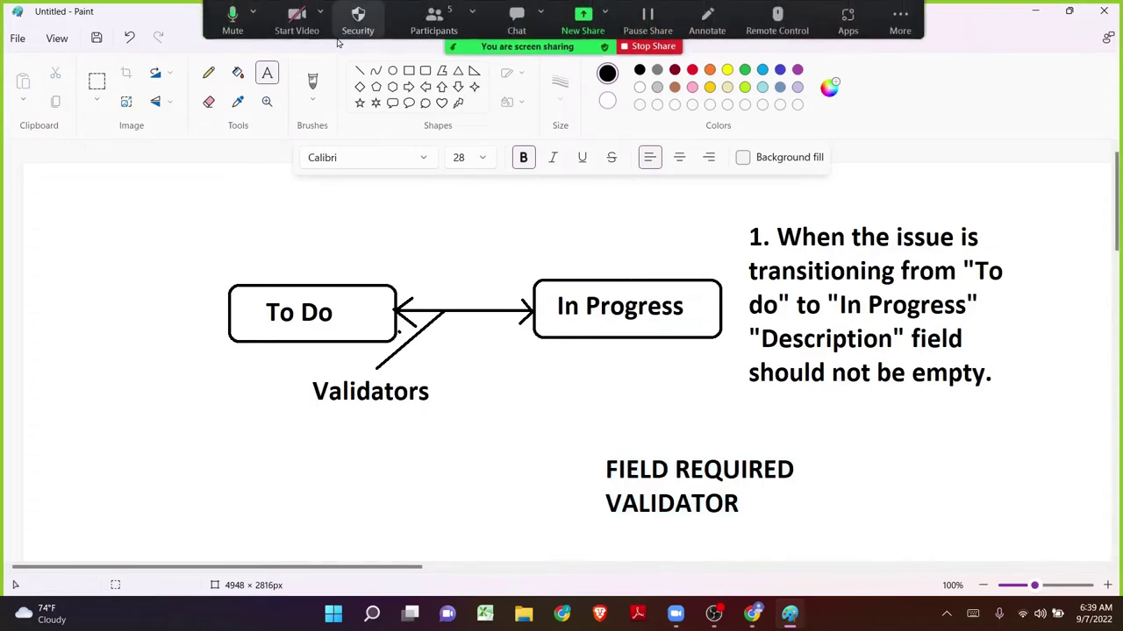
left_click(393, 73)
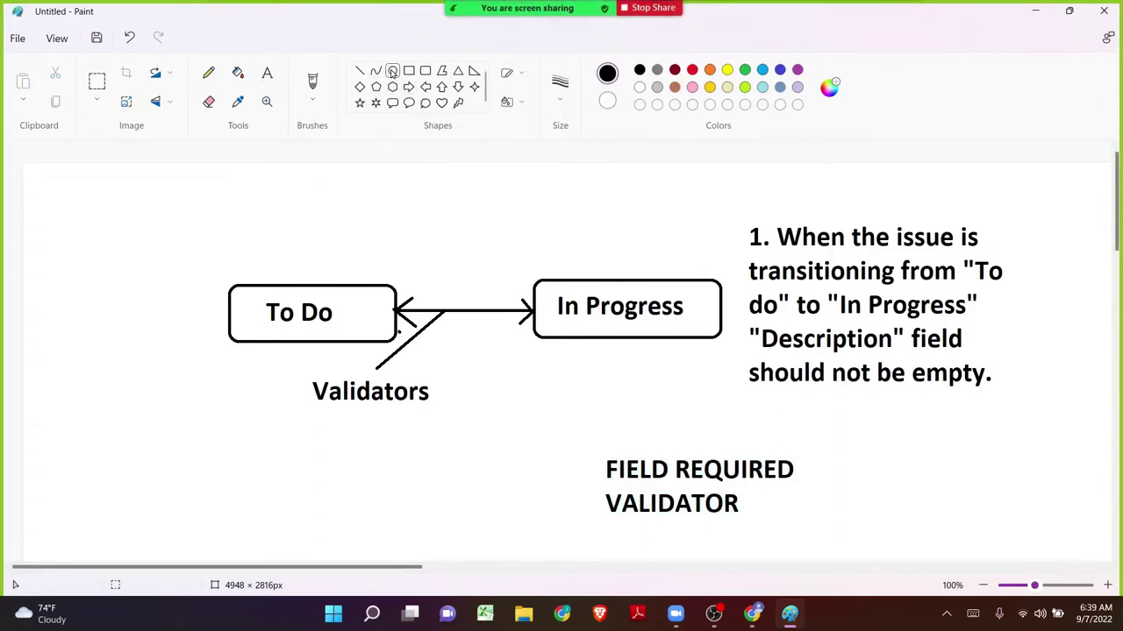
left_click(744, 70)
left_click_drag(509, 218, 739, 408)
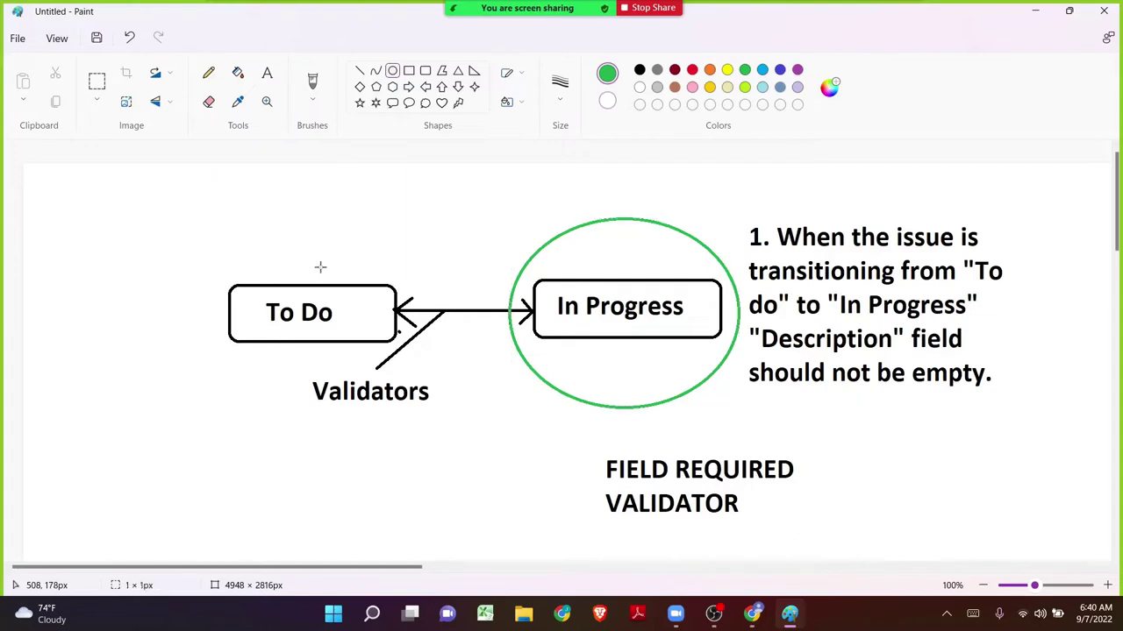
- Switch to Jira in the browser and open the Workflows settings of the Game developers project
left_click(751, 614)
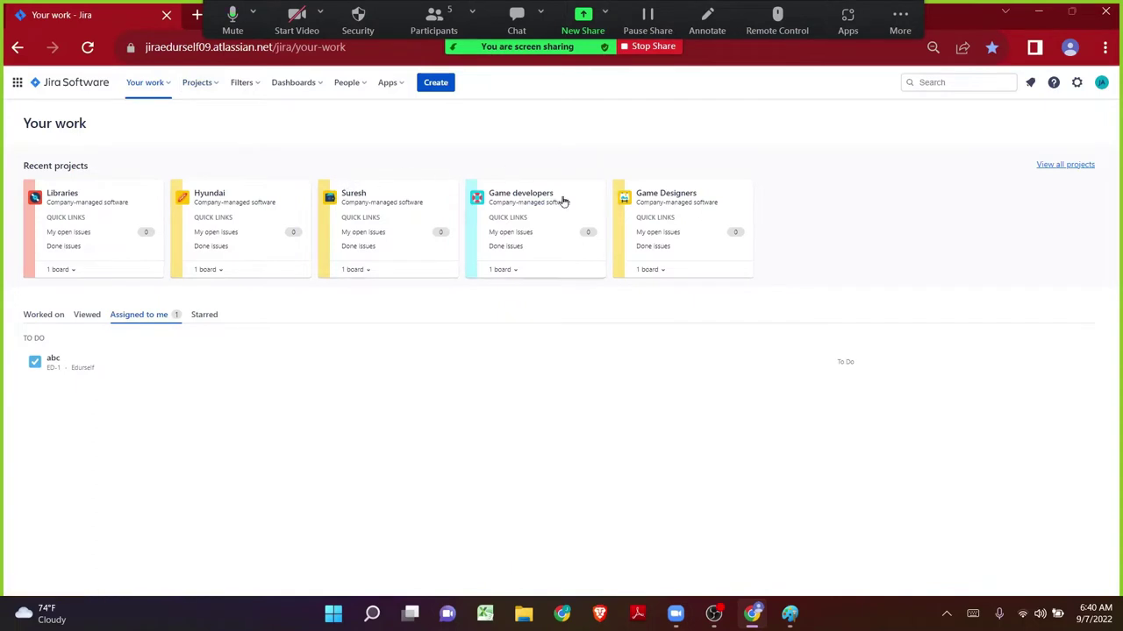
left_click(501, 194)
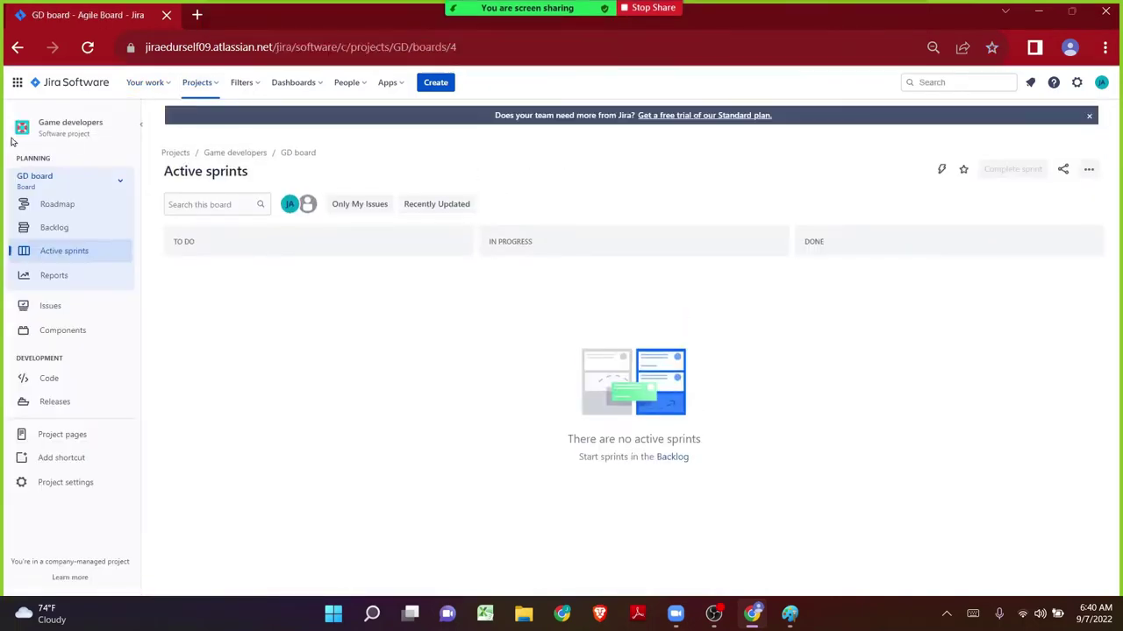
left_click(24, 482)
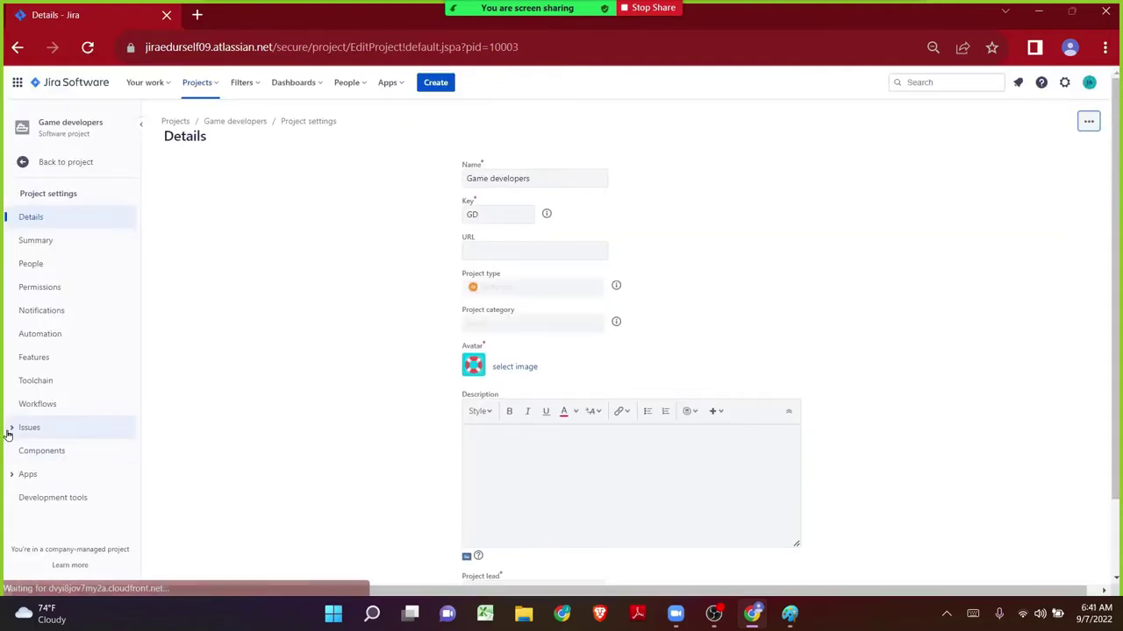
left_click(12, 429)
scroll(15, 431, "down", 3)
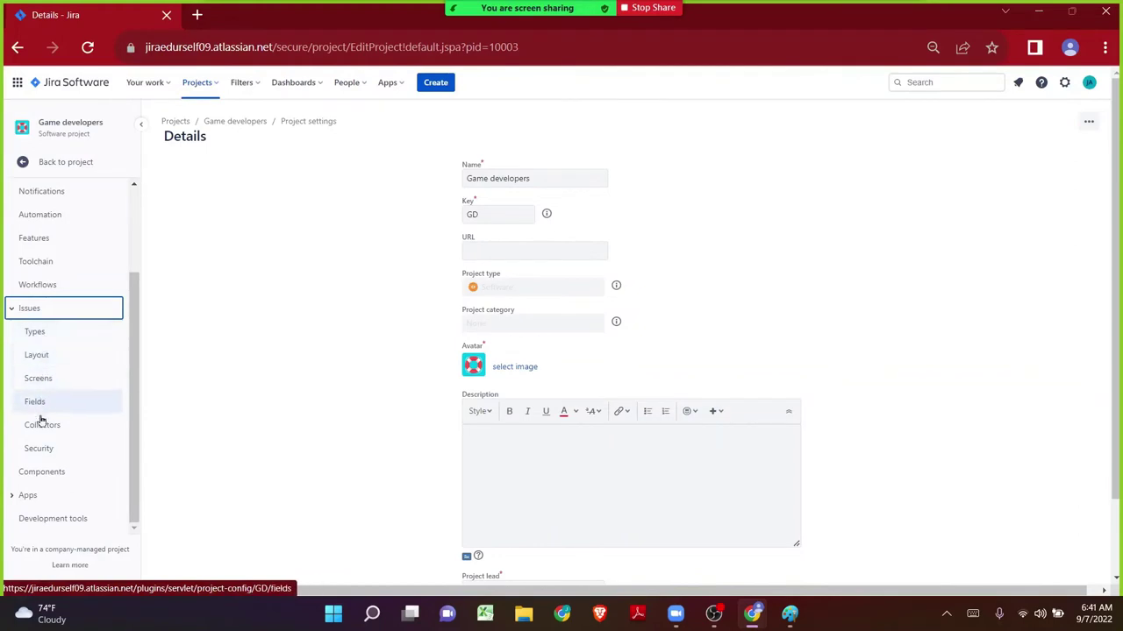
left_click(43, 290)
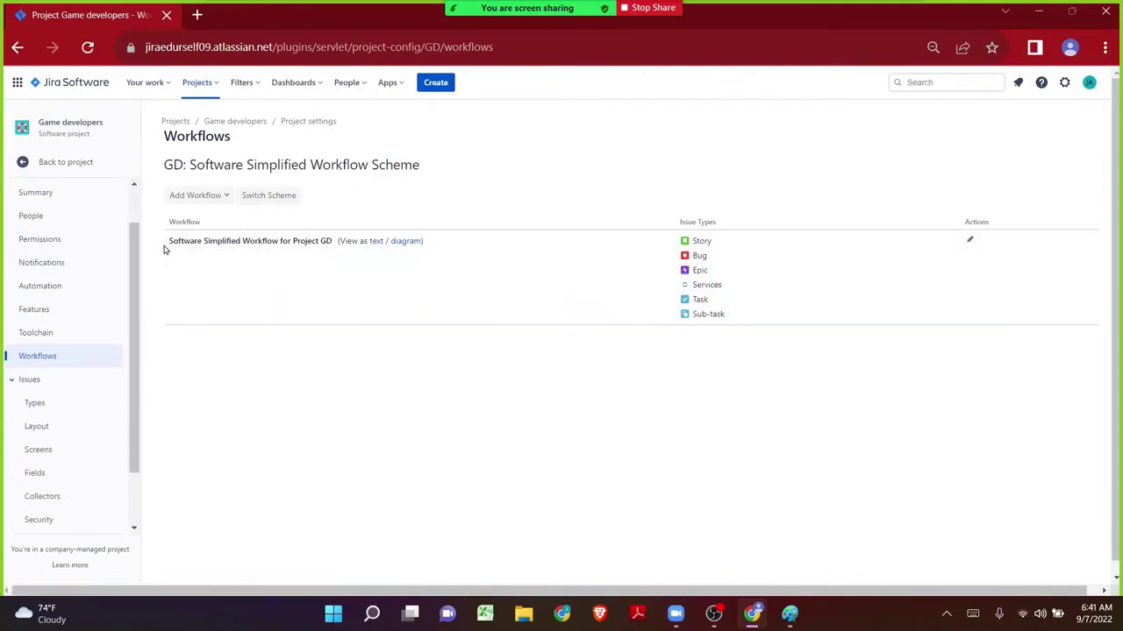
- Examine the issue types that use the project's workflow and glance back at the validator diagram in Paint
left_click_drag(746, 315, 689, 252)
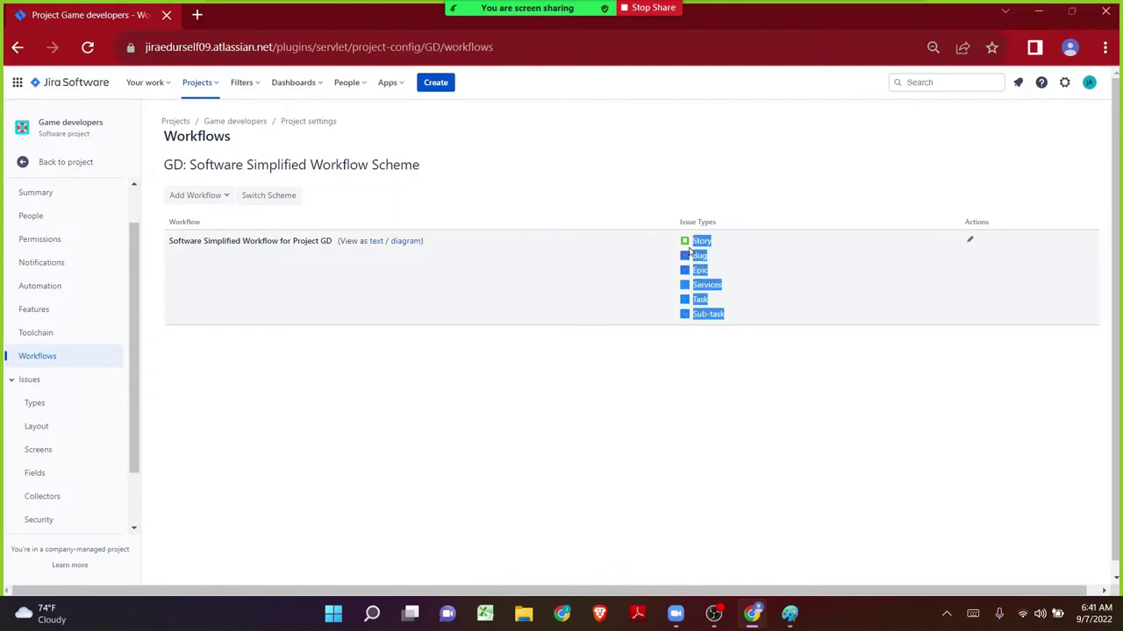
left_click(211, 240)
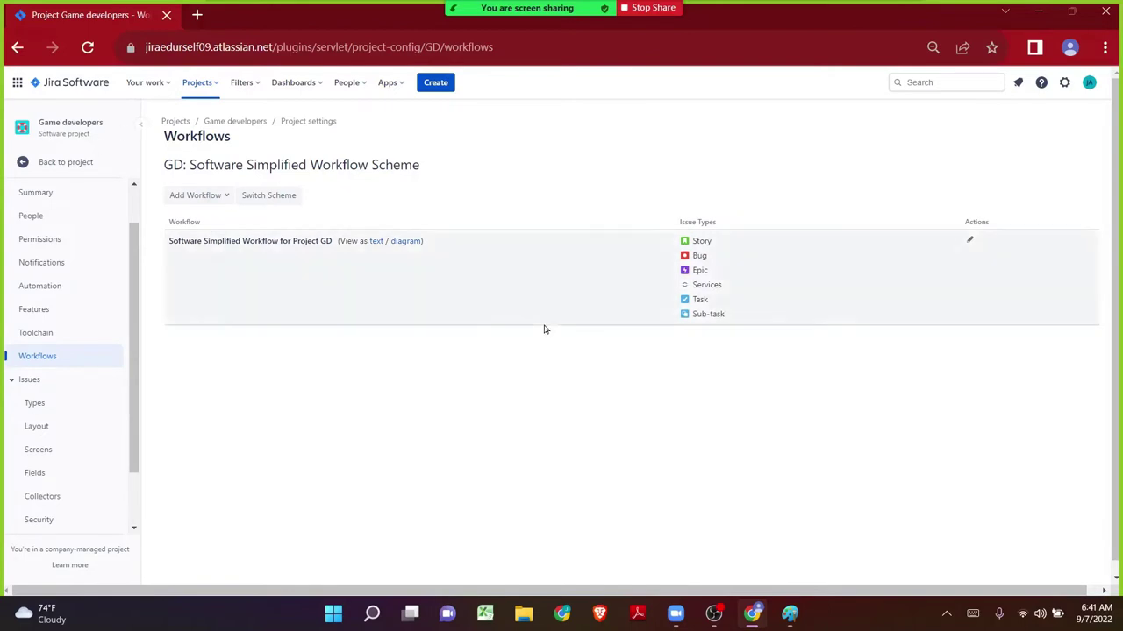
left_click(789, 614)
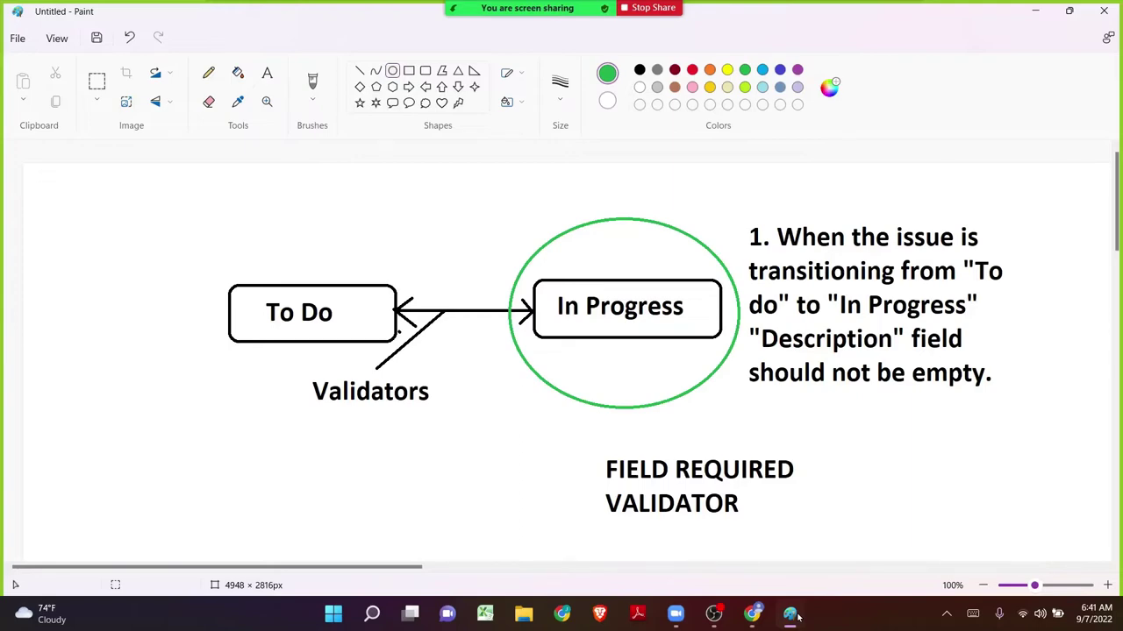
left_click(792, 614)
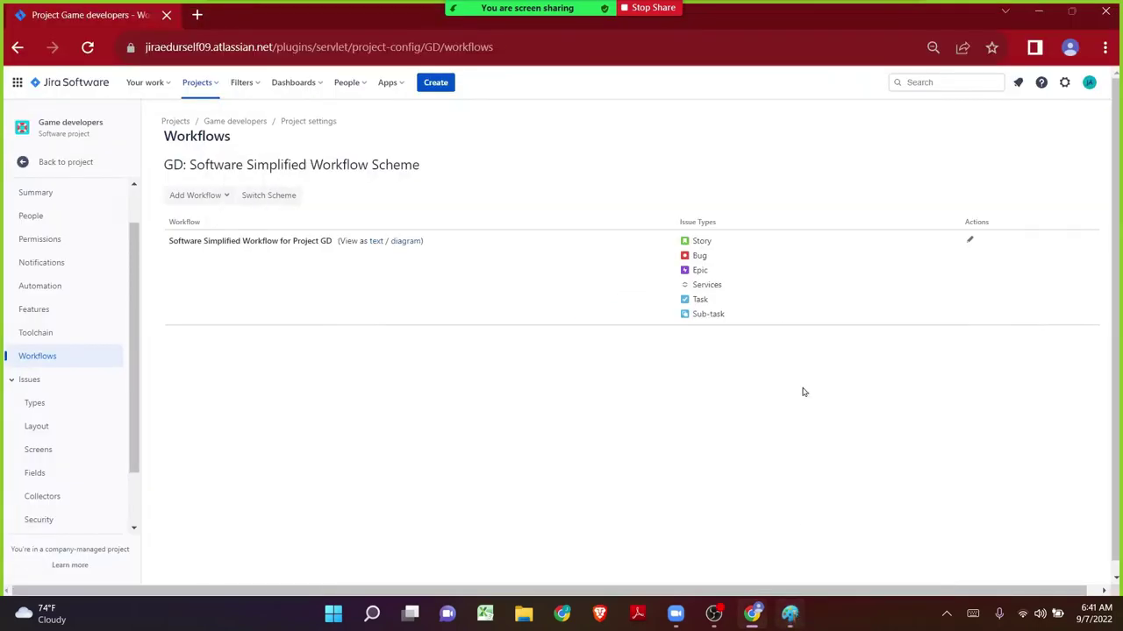
- Create a Task in Game developers with the summary "Testing Description field - It is empty" and no description
left_click(439, 82)
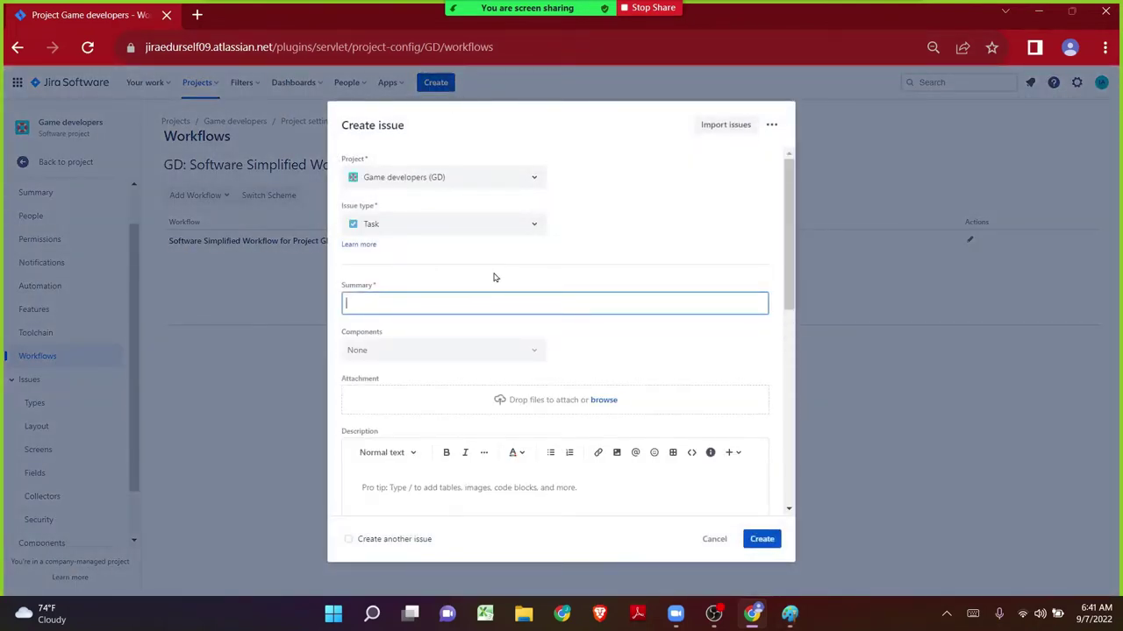
type("TEsting")
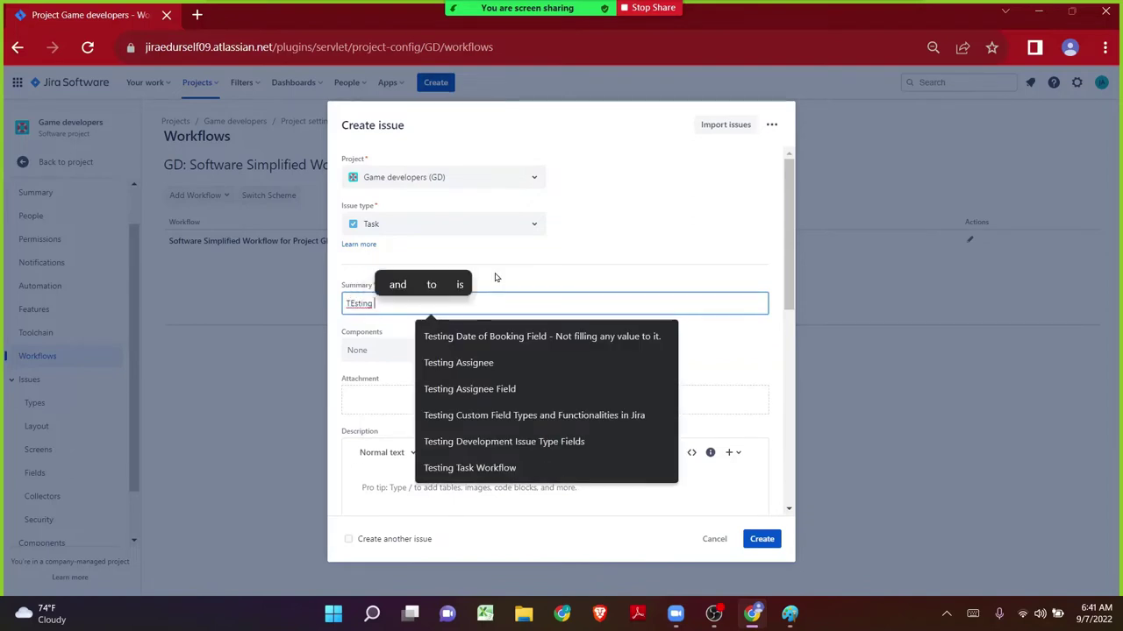
type(" D")
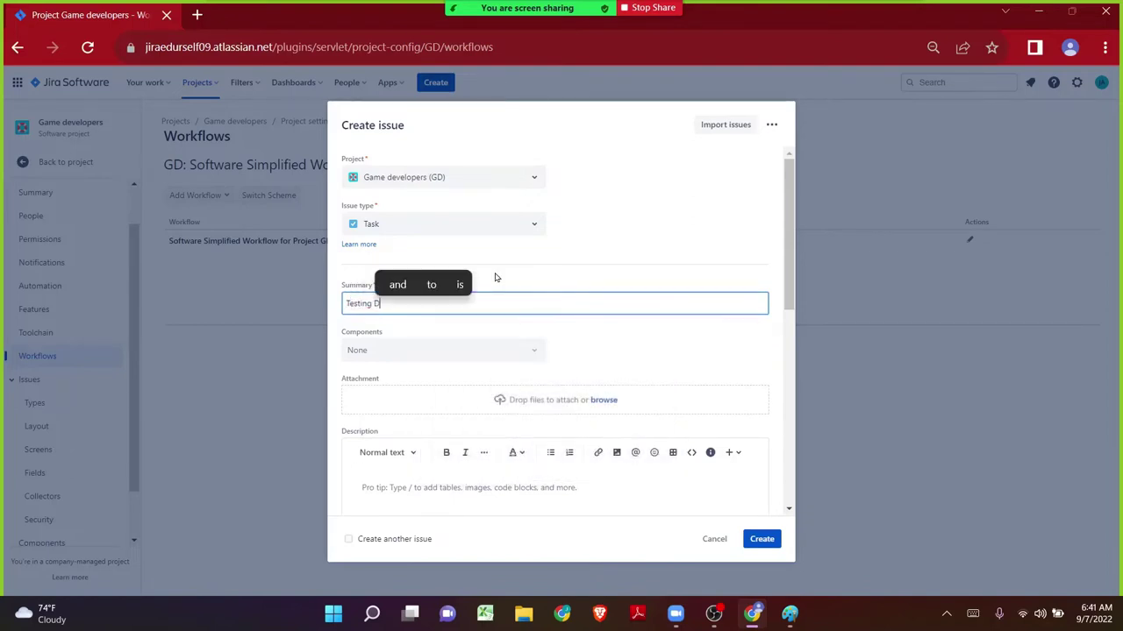
type("Escription ")
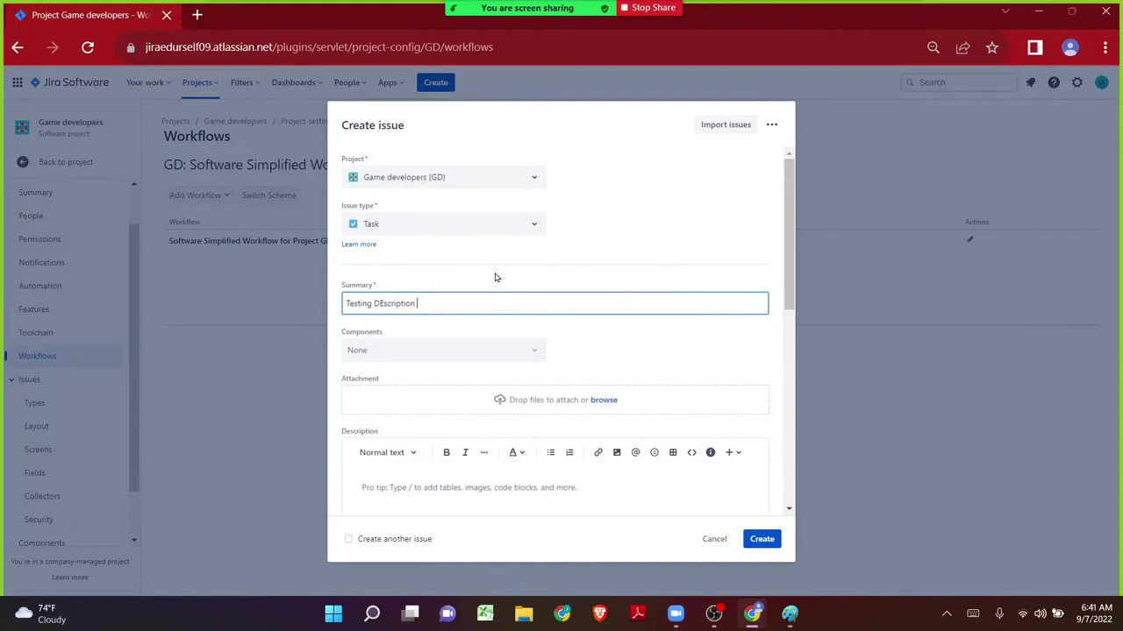
type("field")
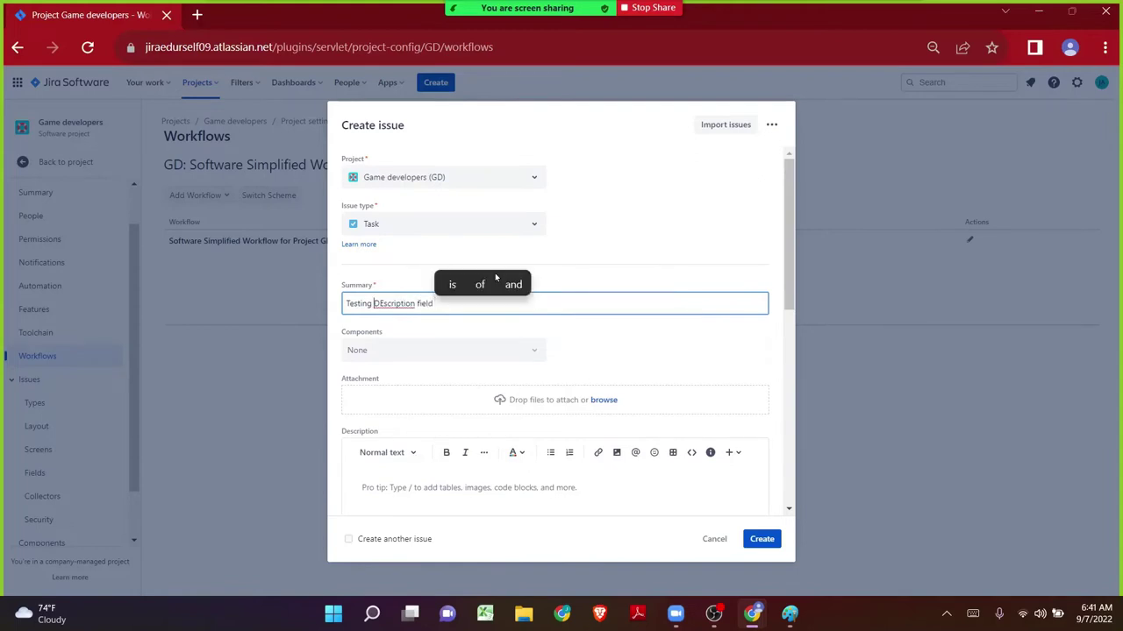
key("Right")
key("shift+Right")
type("eld")
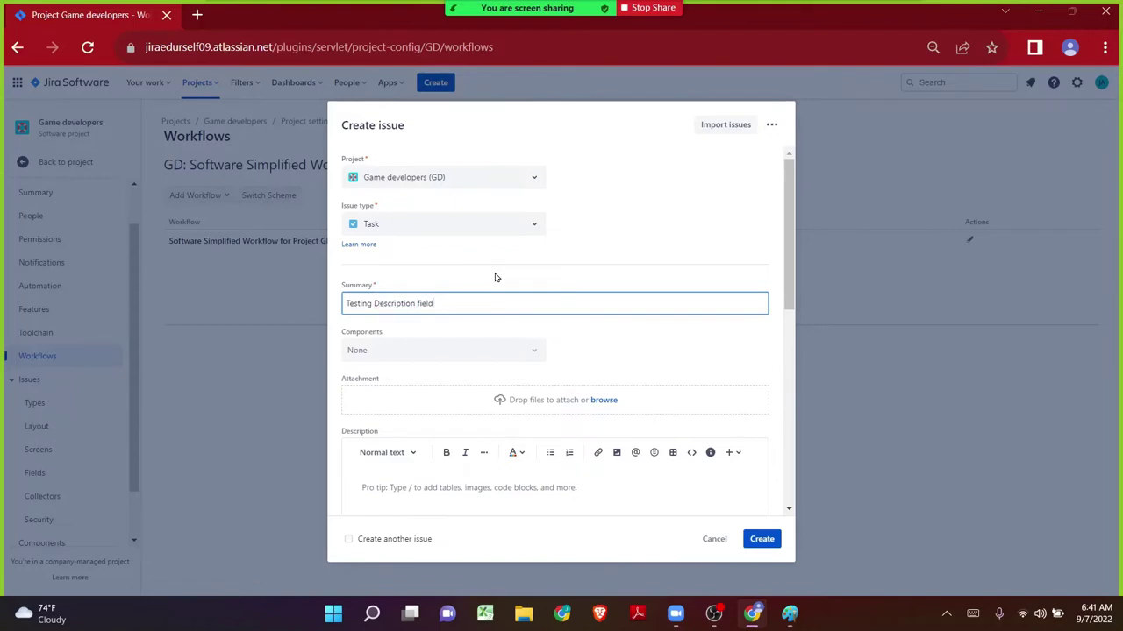
type(" - I")
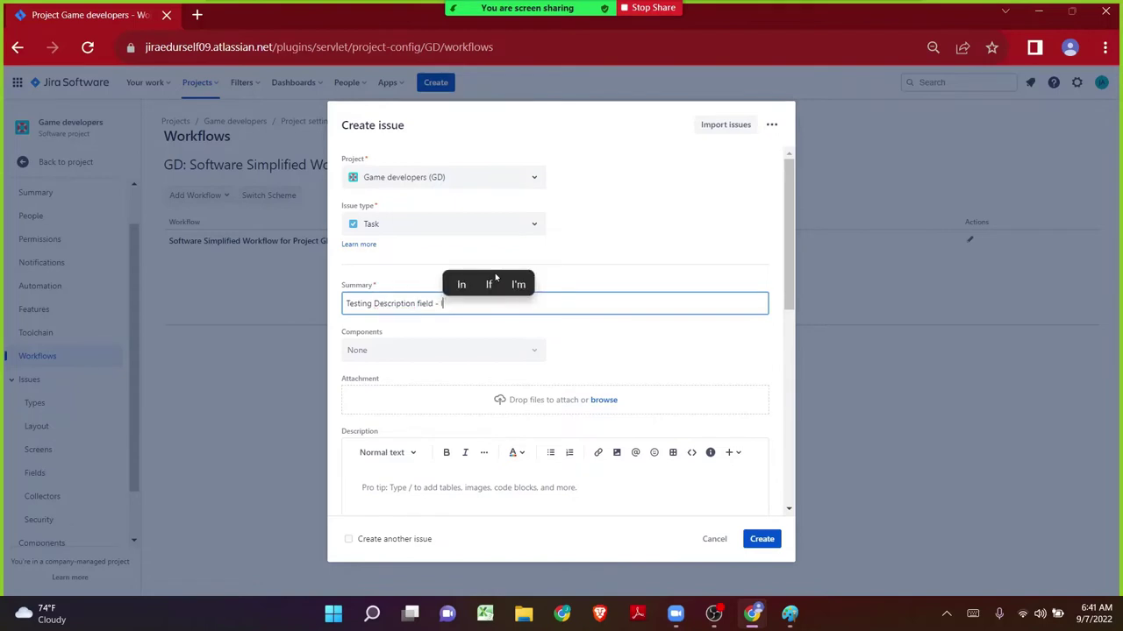
type("t is empty")
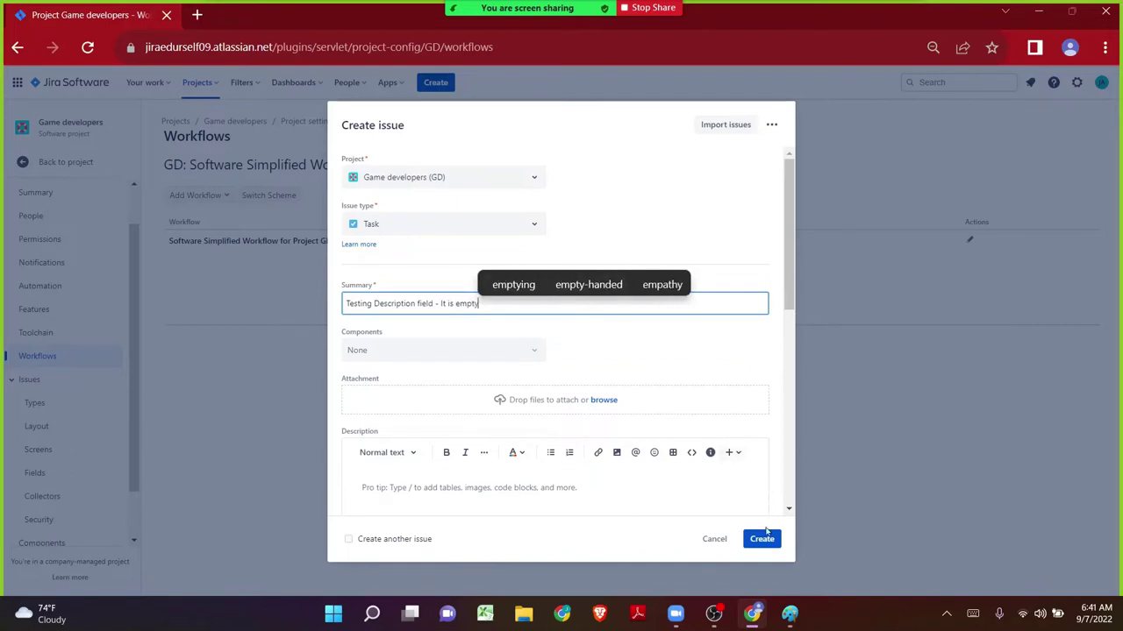
scroll(404, 355, "down", 2)
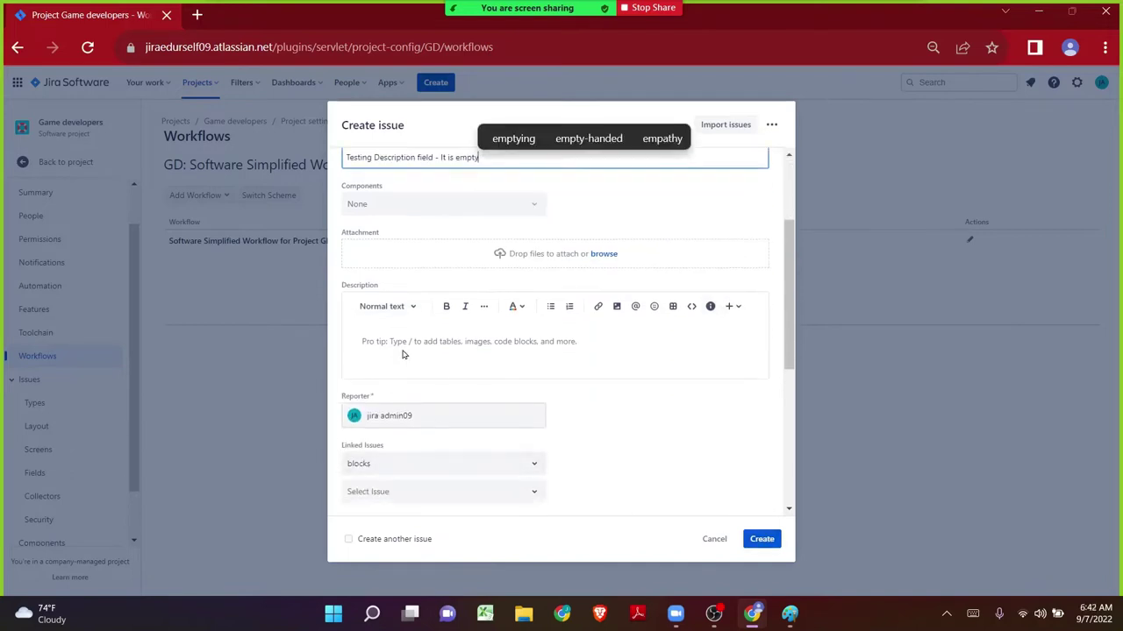
left_click(758, 540)
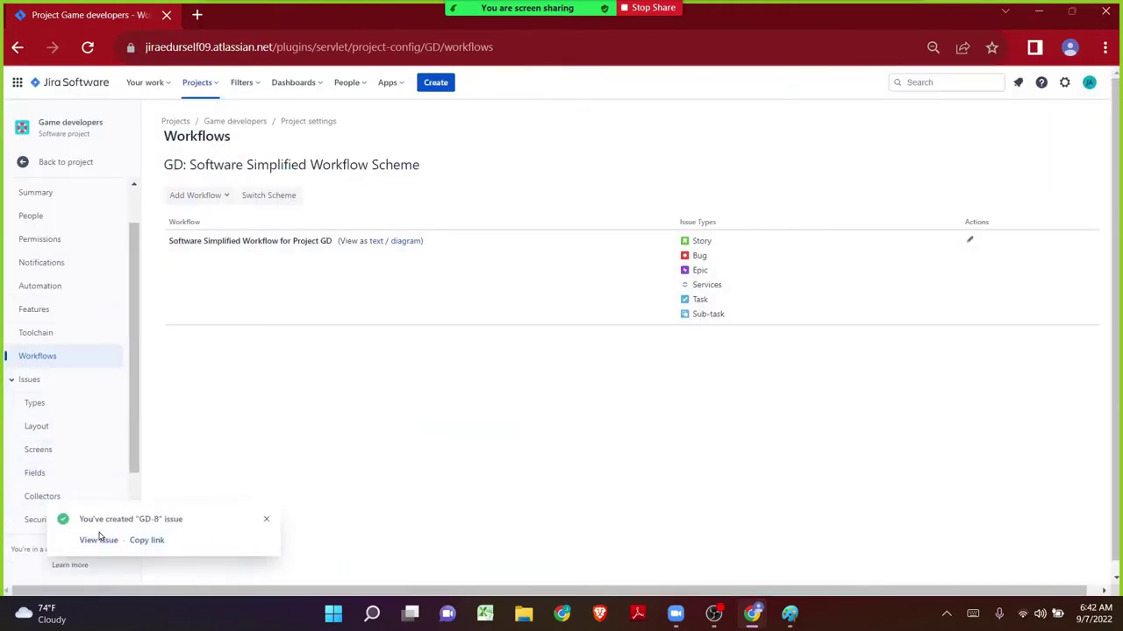
- Open the newly created issue and transition it from To Do to In Progress
left_click(98, 539)
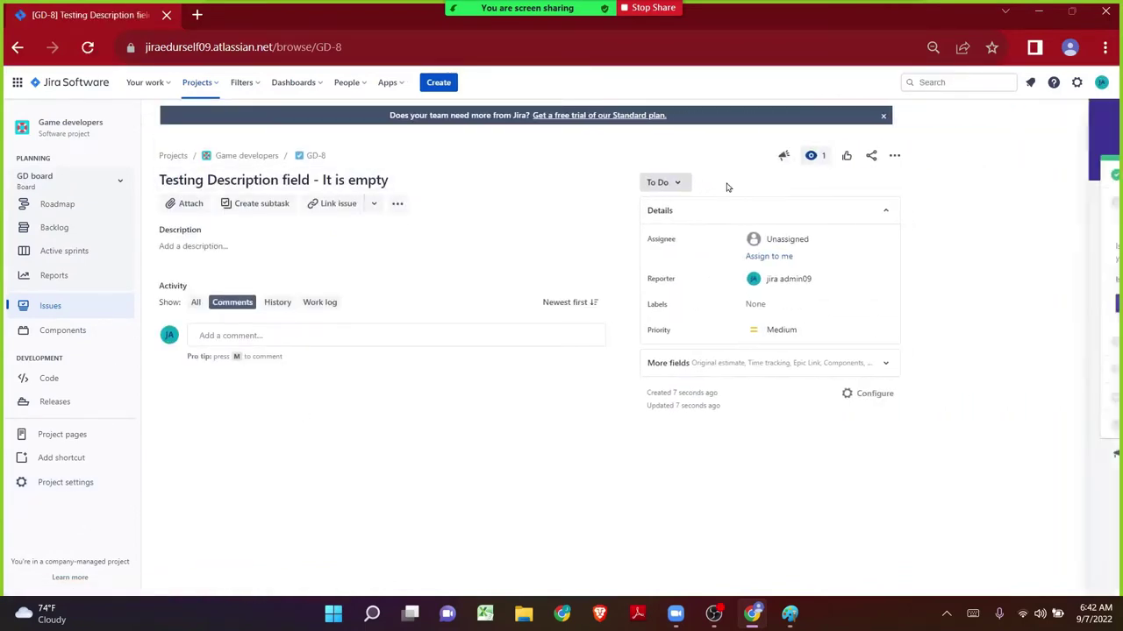
left_click(660, 182)
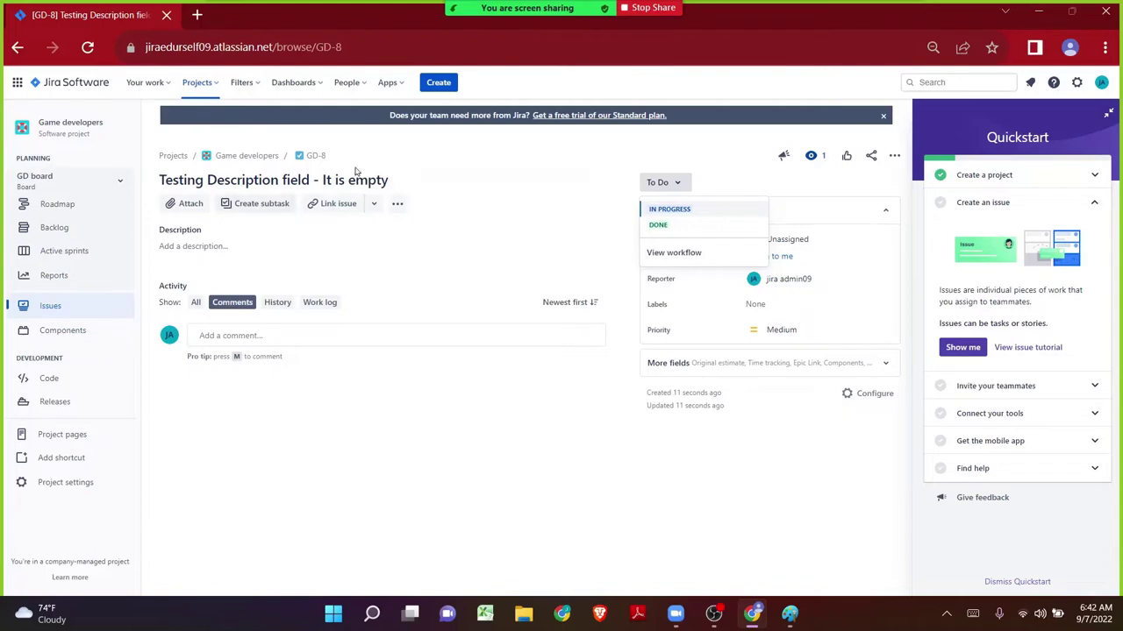
left_click(665, 210)
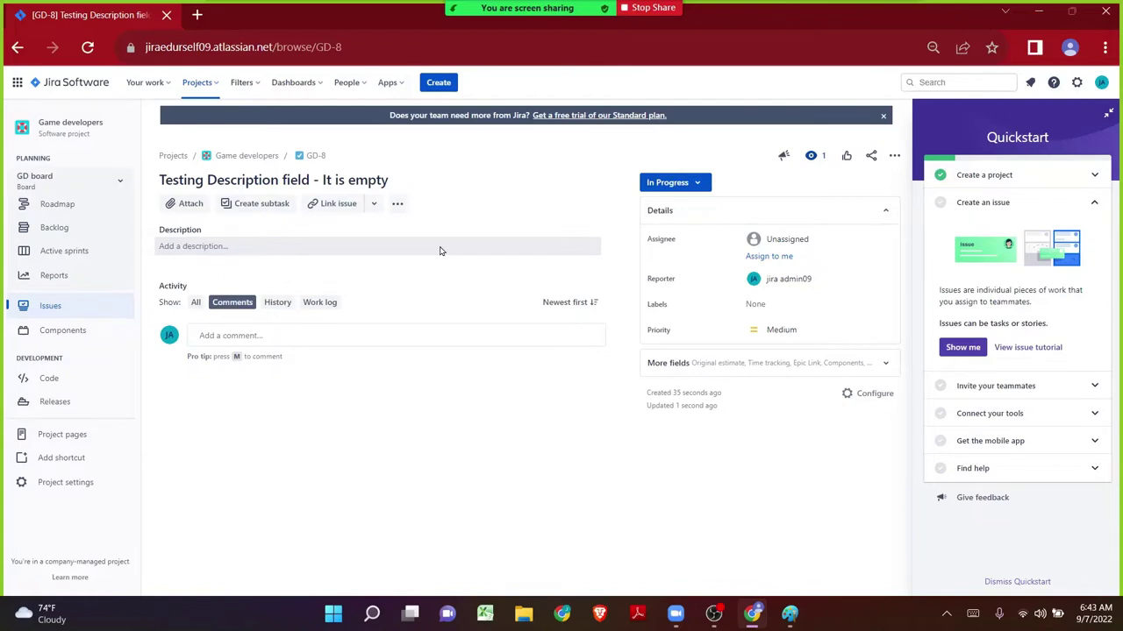
- Return to the project's Workflows settings and open Software Simplified Workflow for Project GD for editing
left_click(65, 482)
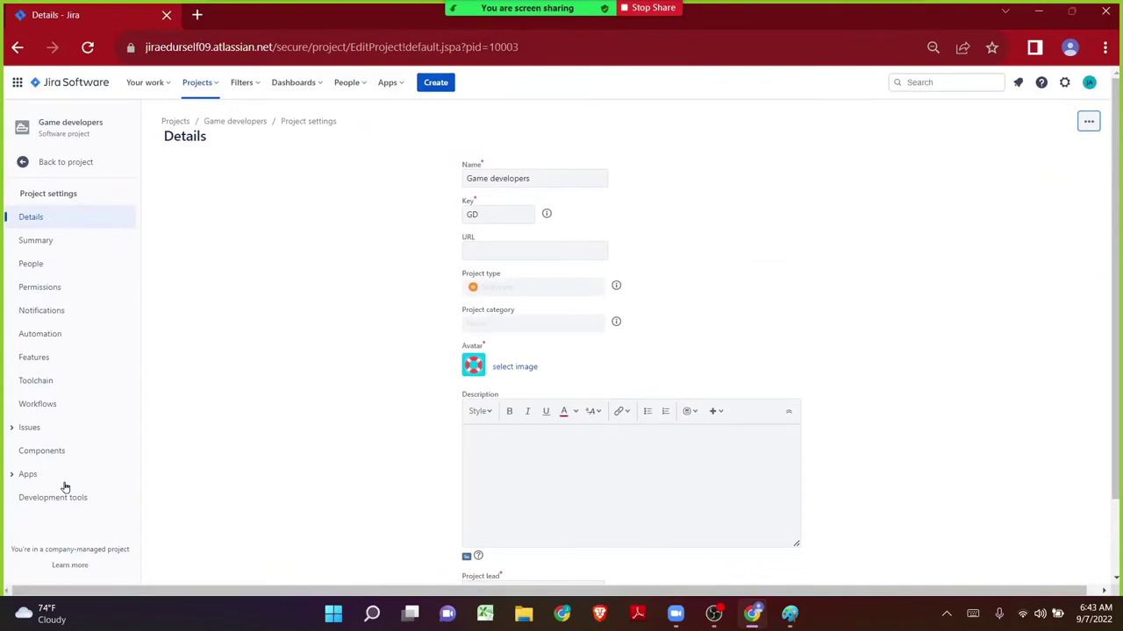
left_click(50, 409)
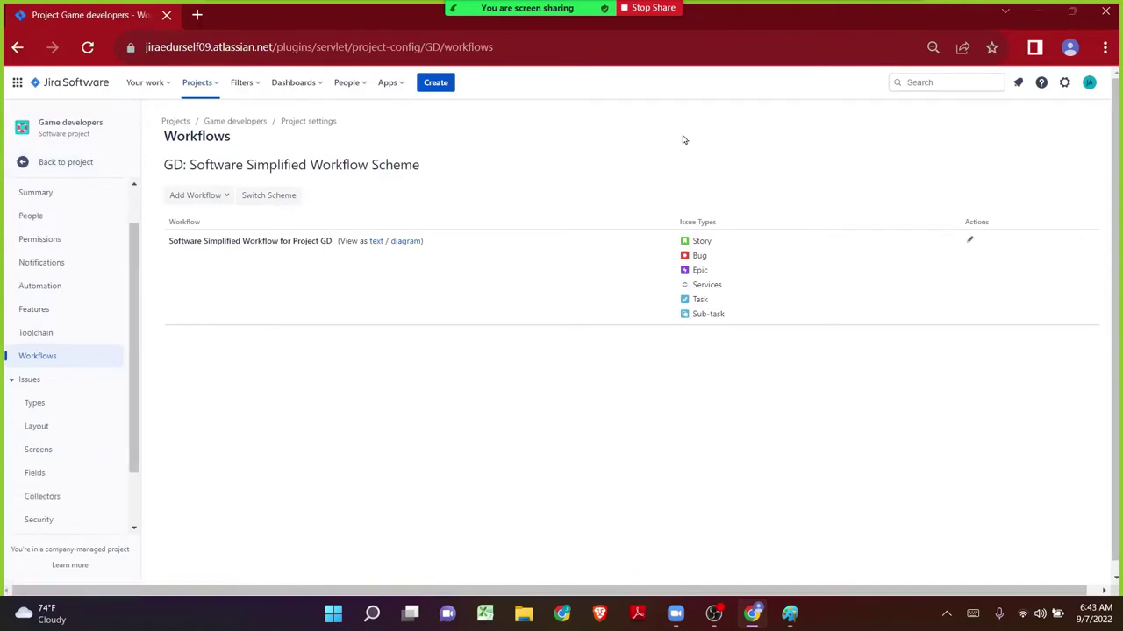
left_click(969, 242)
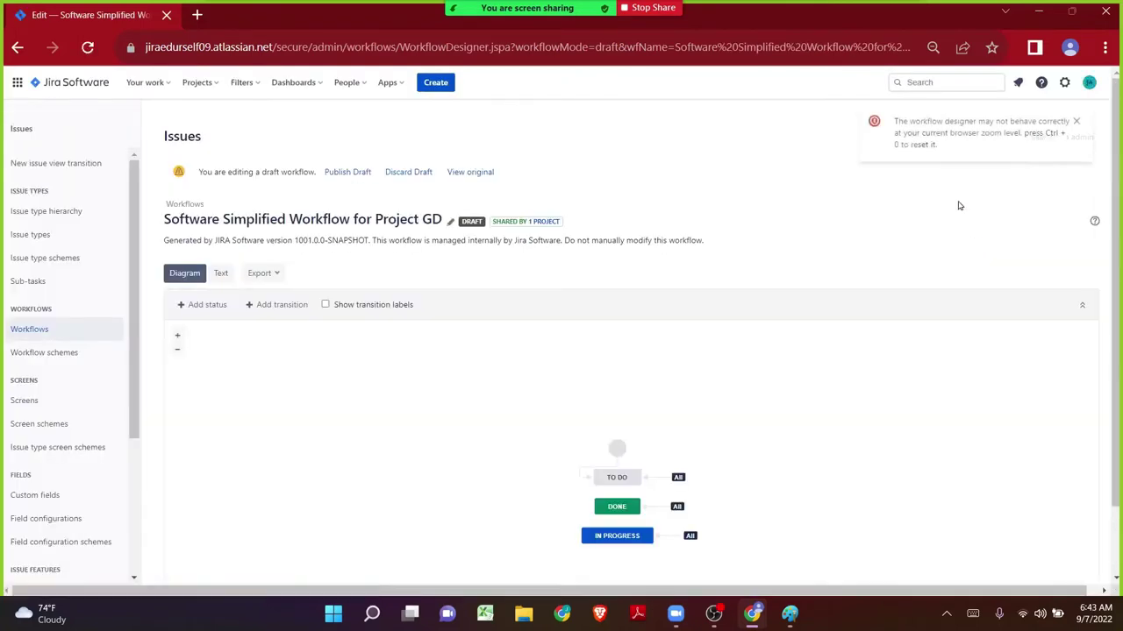
scroll(721, 132, "down", 1)
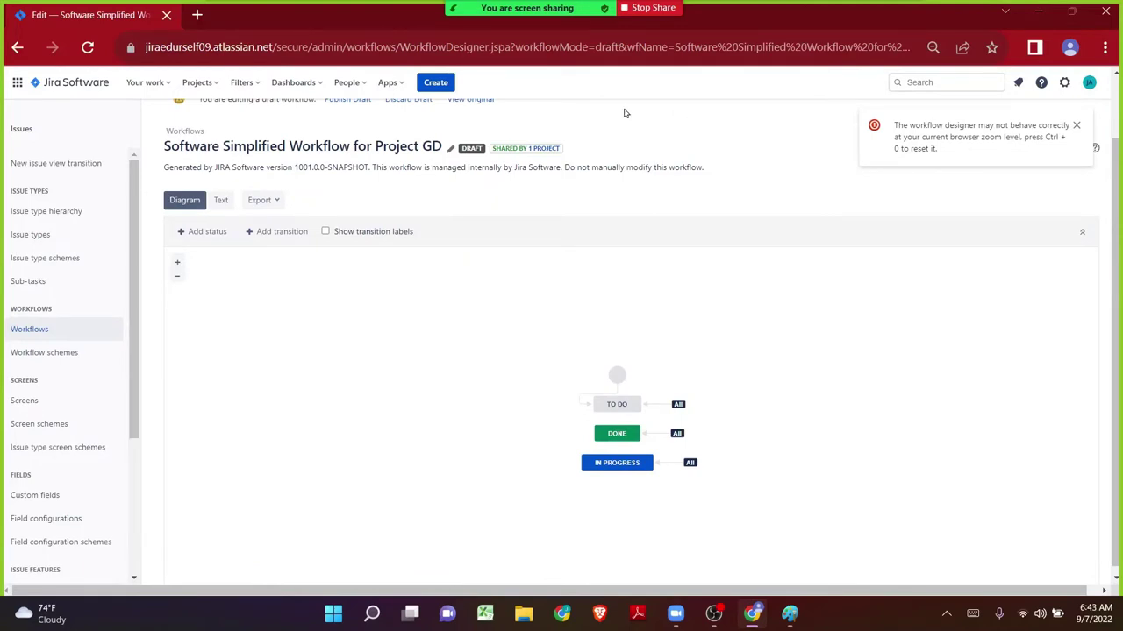
- Check which projects share the workflow and spread the start node, In Progress and Done statuses apart in the diagram
left_click(550, 150)
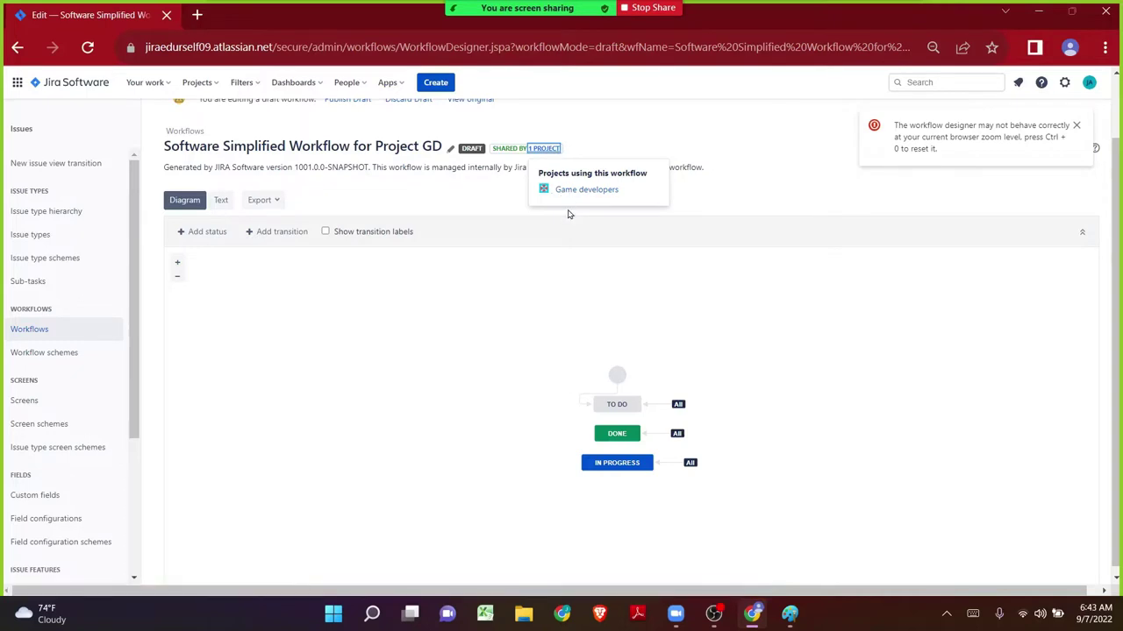
left_click(1076, 129)
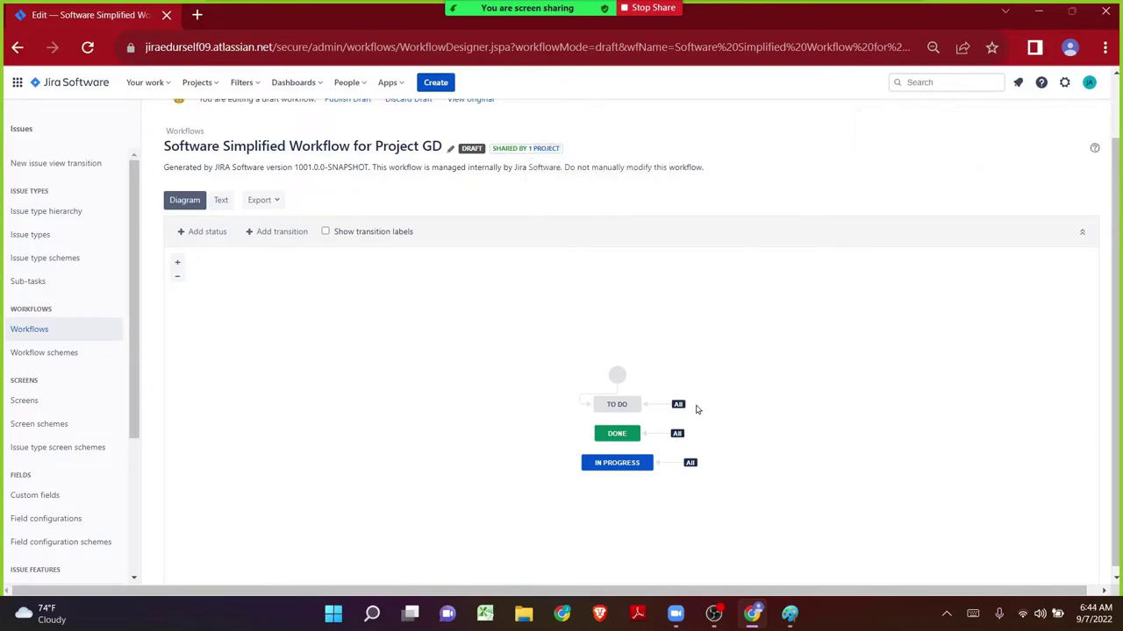
left_click_drag(615, 381, 522, 342)
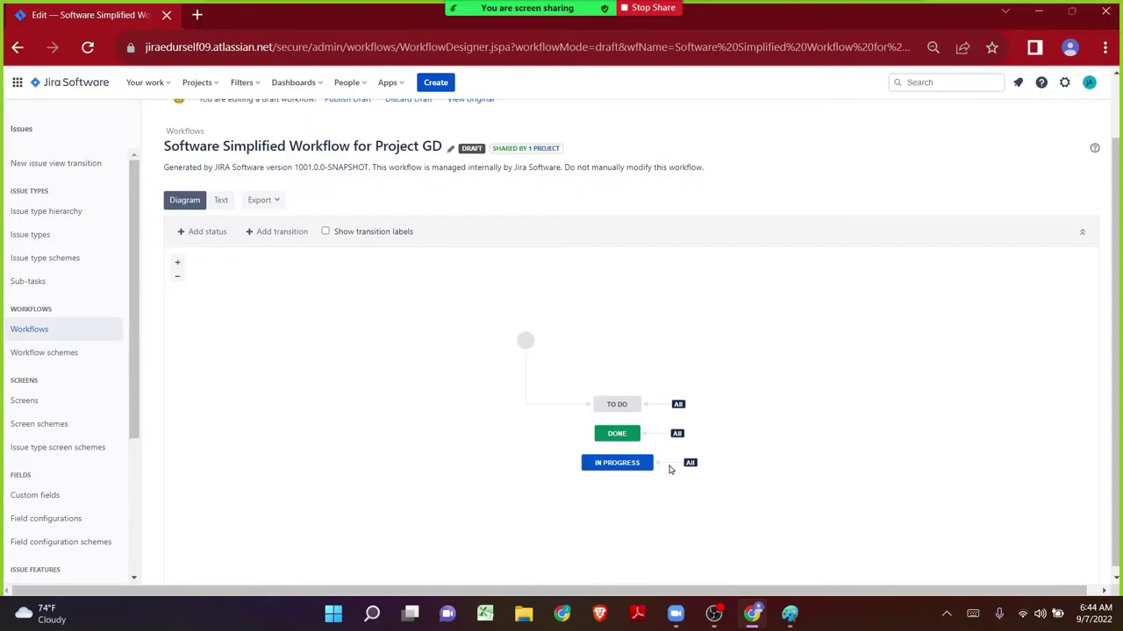
left_click(669, 467)
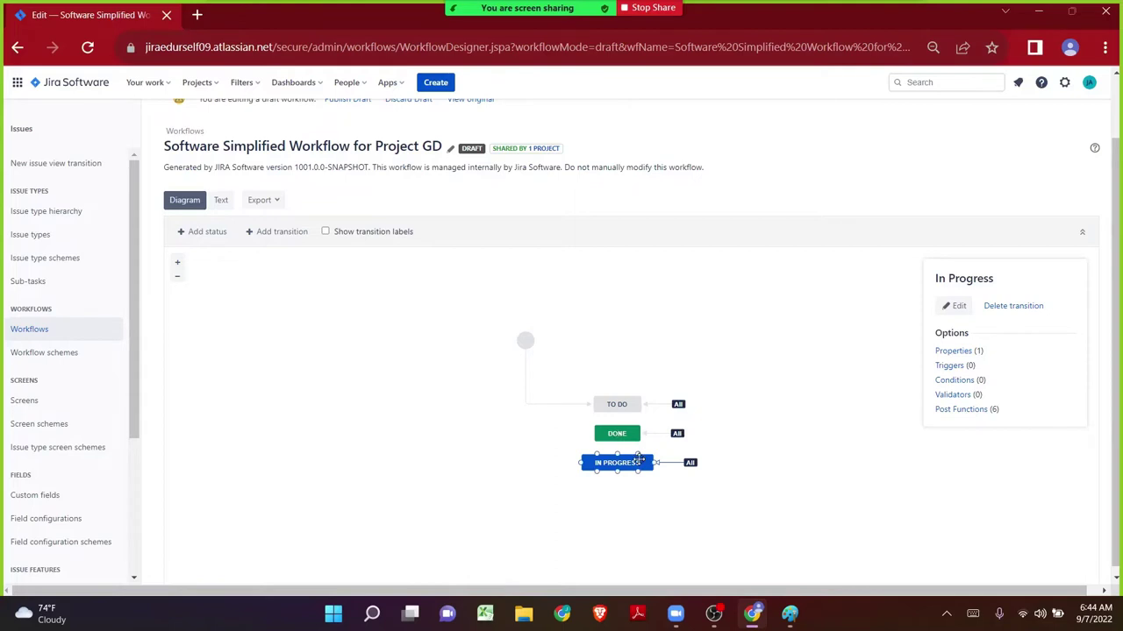
left_click_drag(639, 461, 639, 496)
left_click_drag(617, 445, 618, 467)
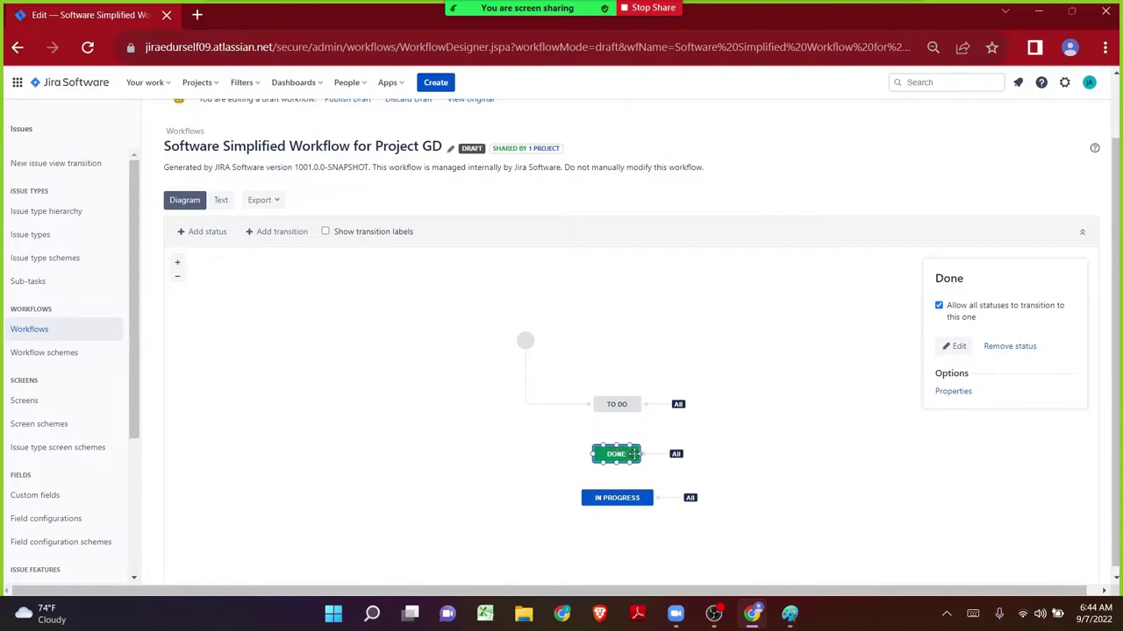
- Select the transition into In Progress and compare it with the validator diagram in Paint
left_click(680, 500)
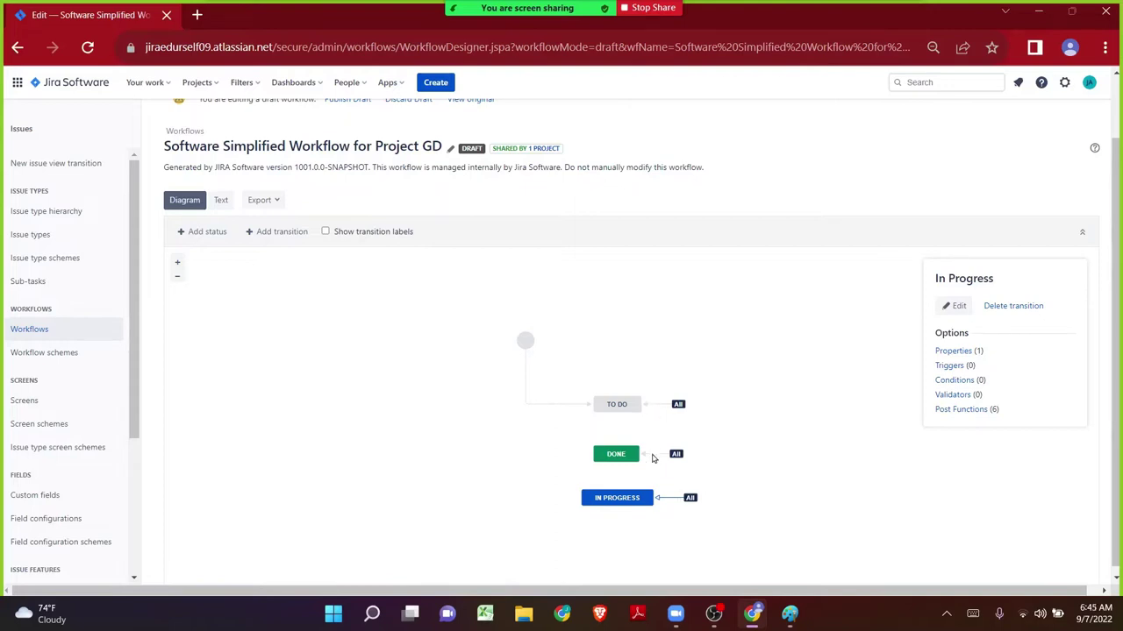
left_click(787, 613)
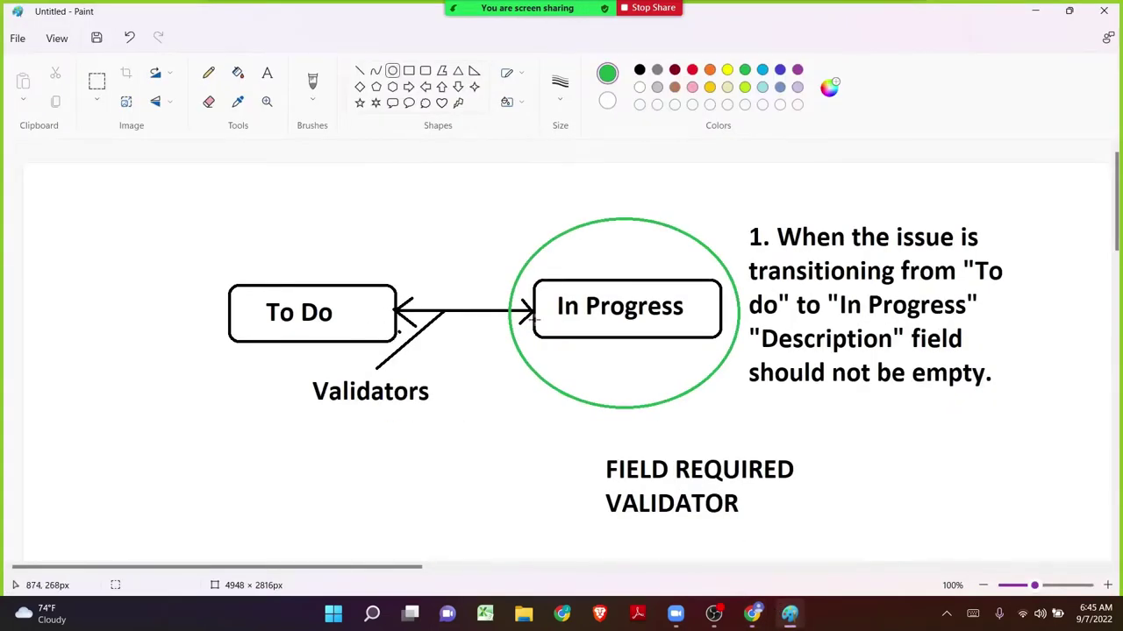
left_click(1032, 9)
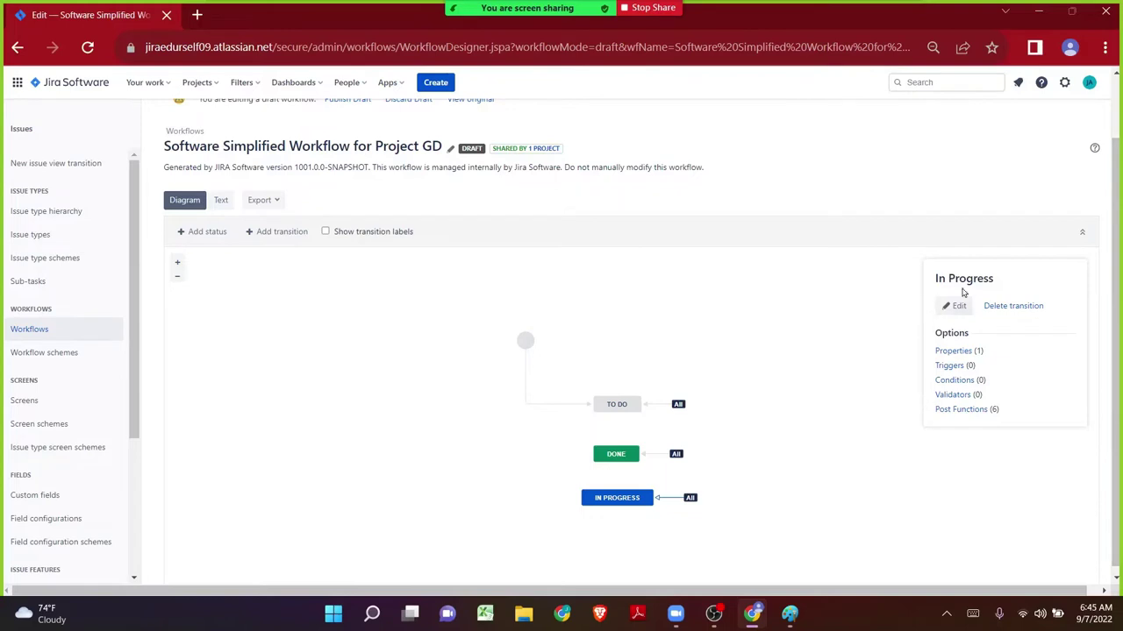
left_click_drag(933, 278, 992, 276)
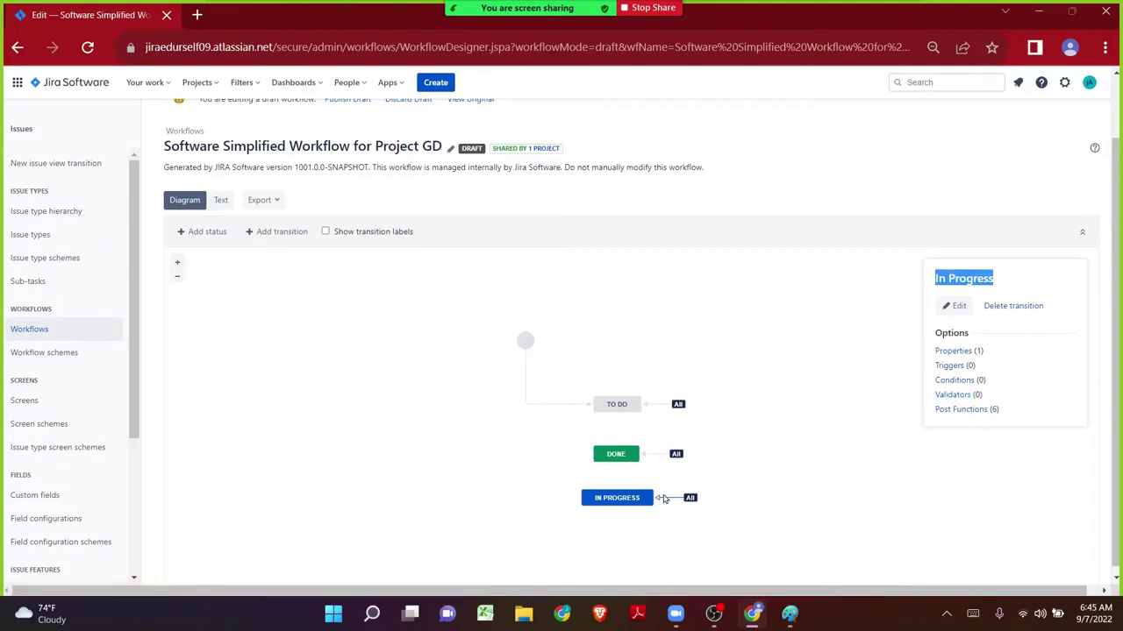
- Compare the transitions into Done, To Do and In Progress, and open the validators of the In Progress transition
left_click(651, 456)
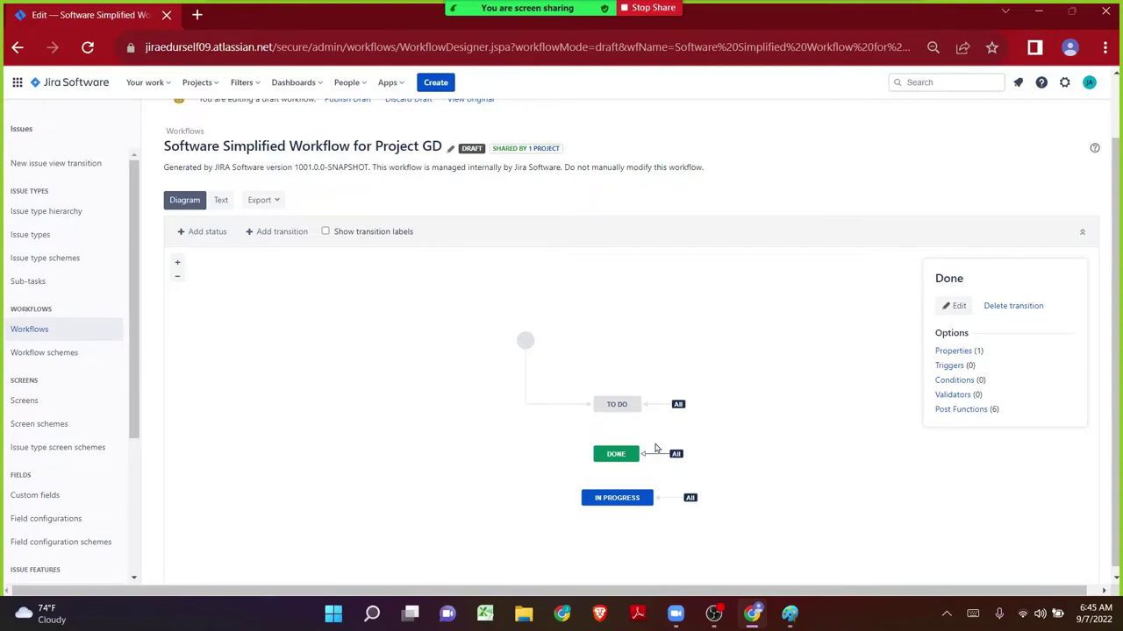
left_click(652, 404)
left_click(673, 499)
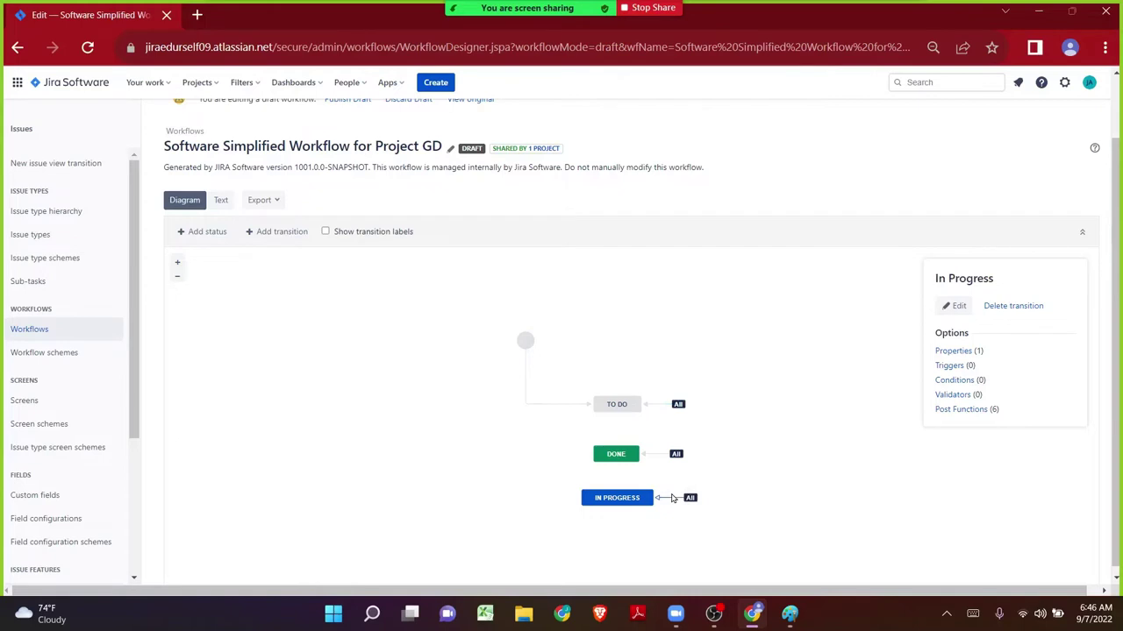
left_click(943, 401)
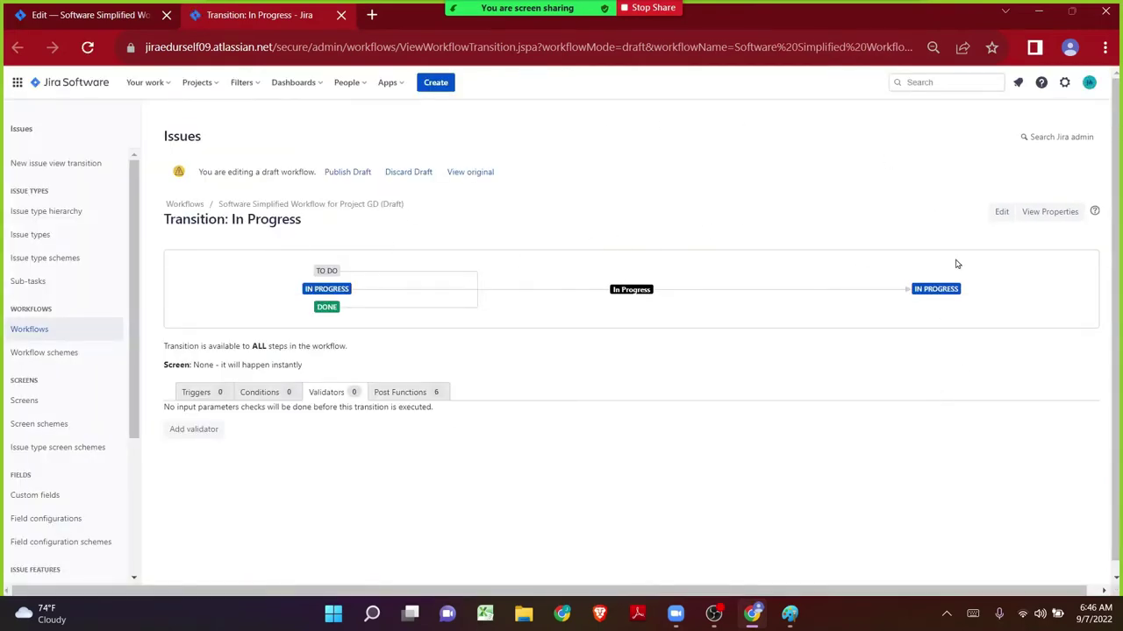
left_click_drag(613, 290, 653, 295)
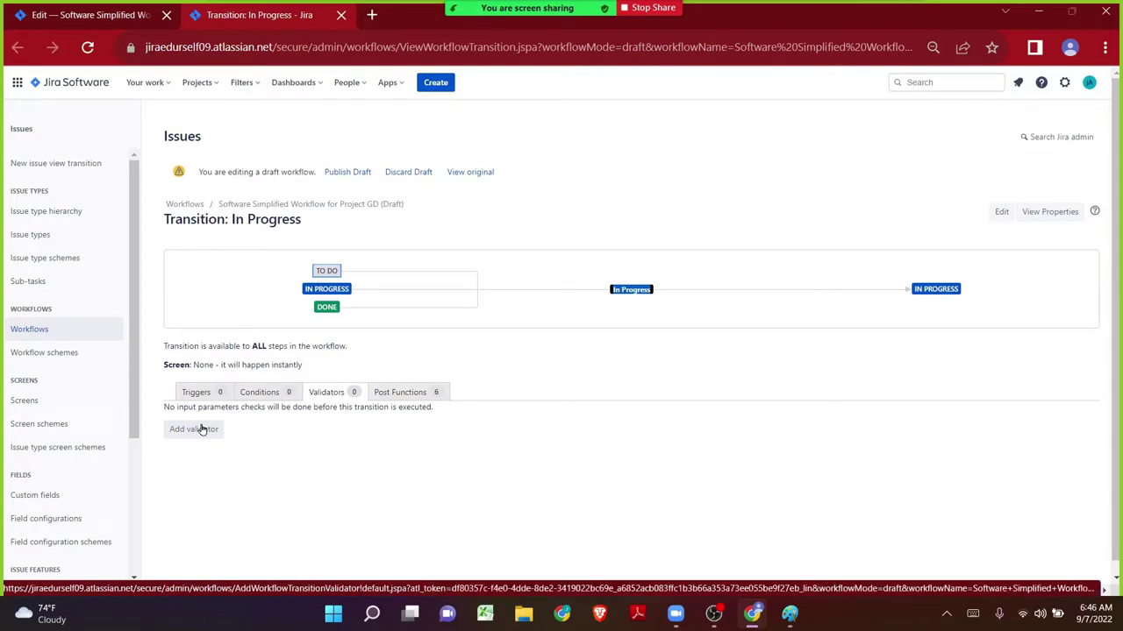
left_click_drag(350, 393, 356, 393)
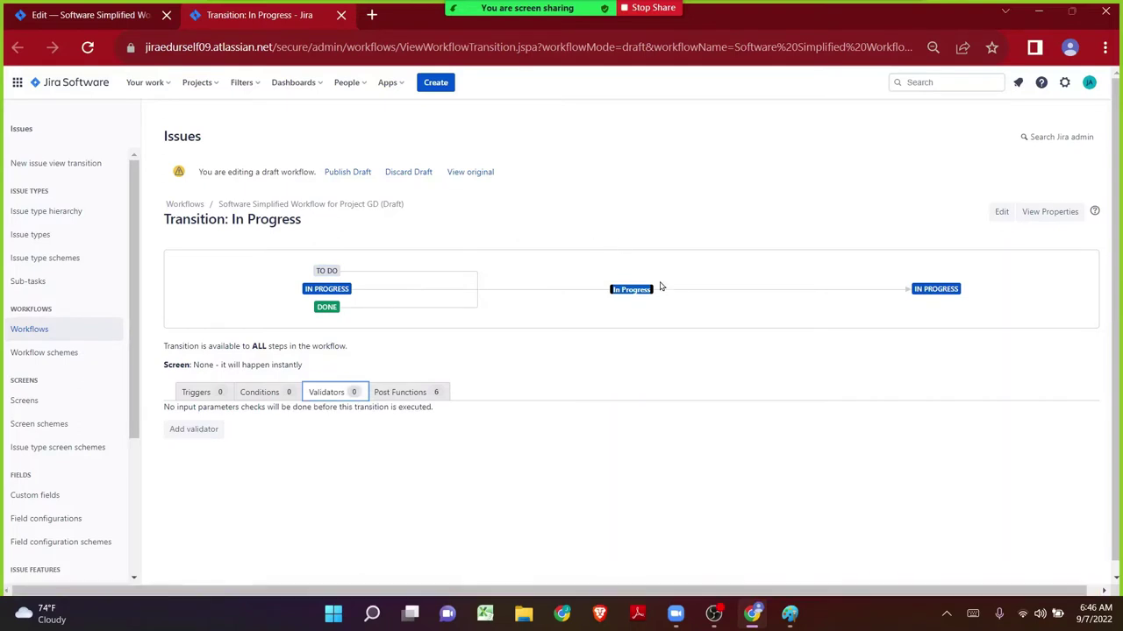
- Start adding a validator to the In Progress transition and check the available types against the note in Paint
left_click(175, 440)
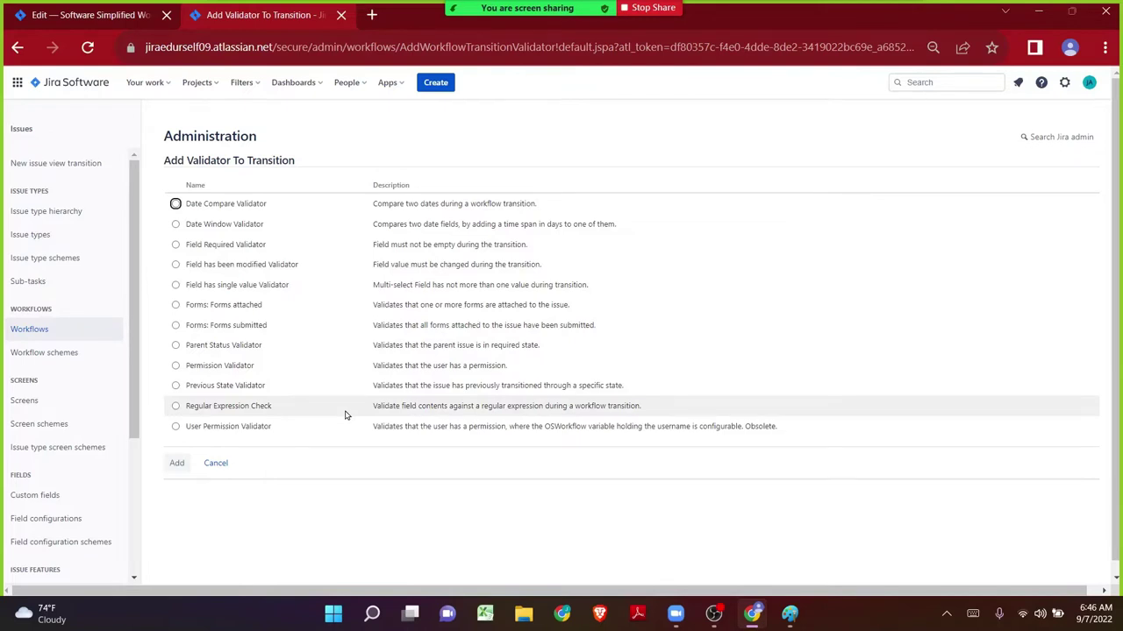
left_click_drag(374, 203, 792, 428)
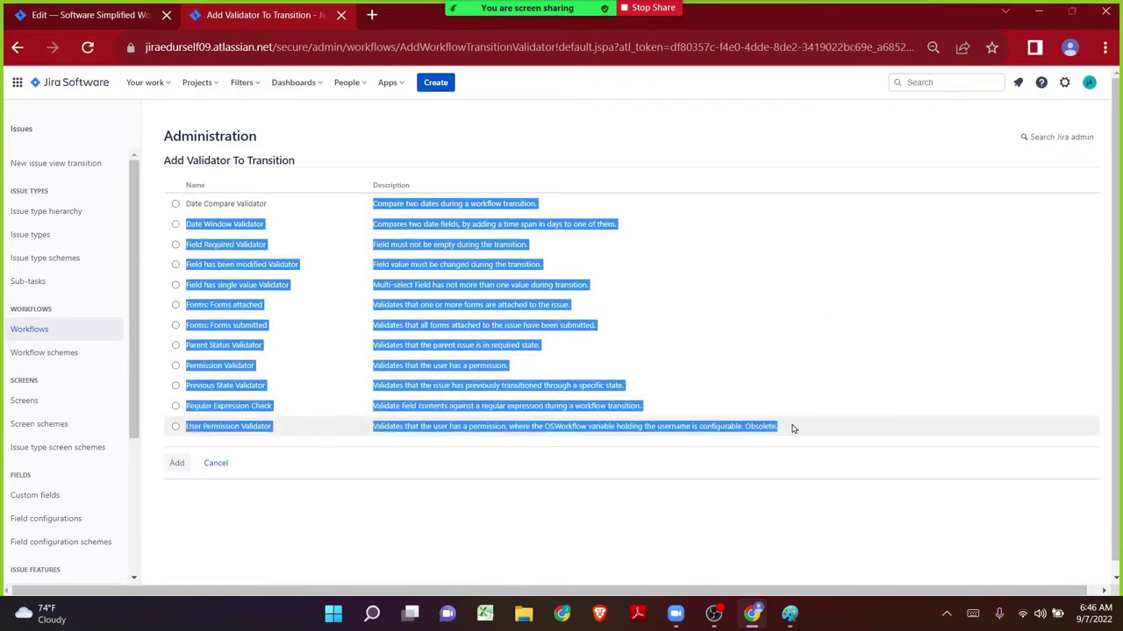
left_click(536, 554)
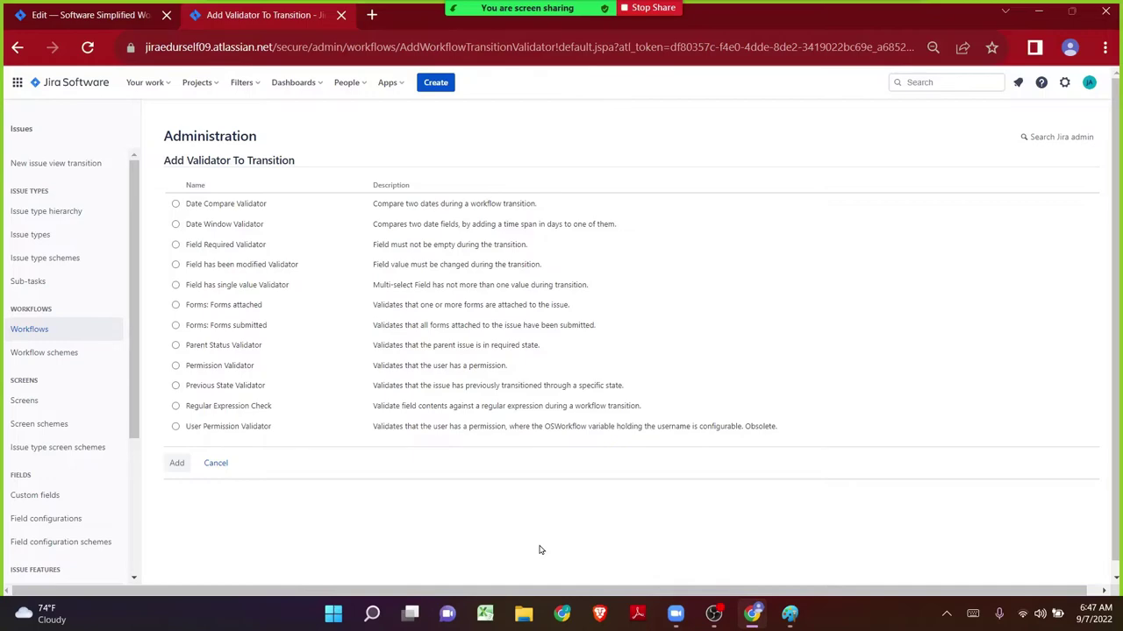
left_click(790, 613)
left_click_drag(587, 445, 803, 511)
key("ctrl+z")
left_click(1035, 10)
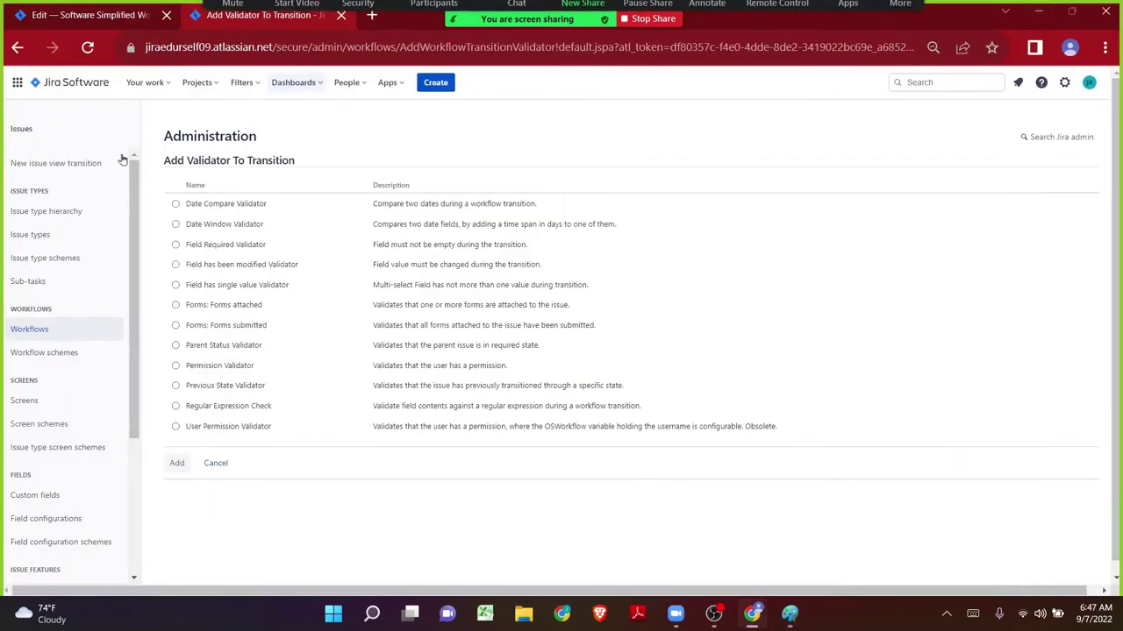
- Choose the Field Required Validator for the In Progress transition and proceed to its parameters
left_click_drag(187, 246, 277, 246)
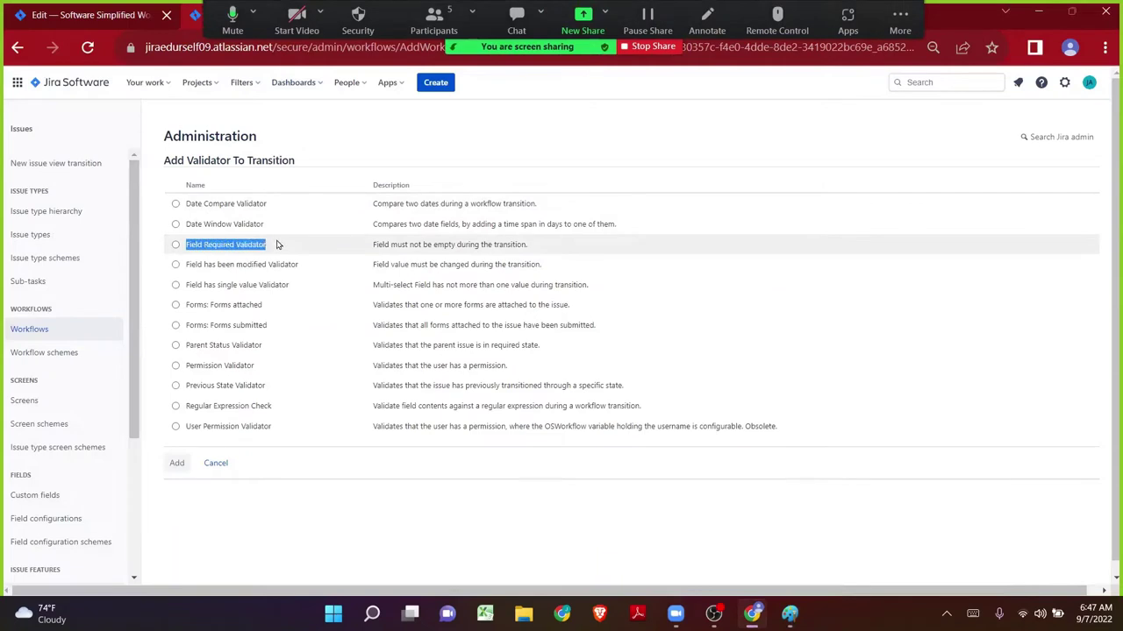
left_click(175, 245)
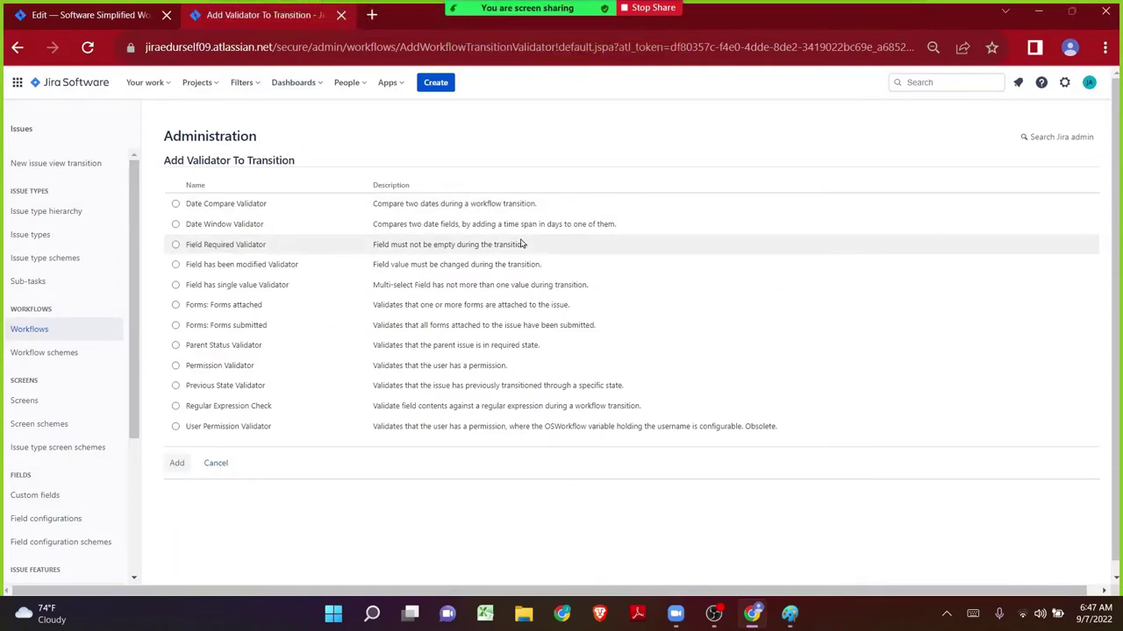
left_click_drag(527, 245, 380, 241)
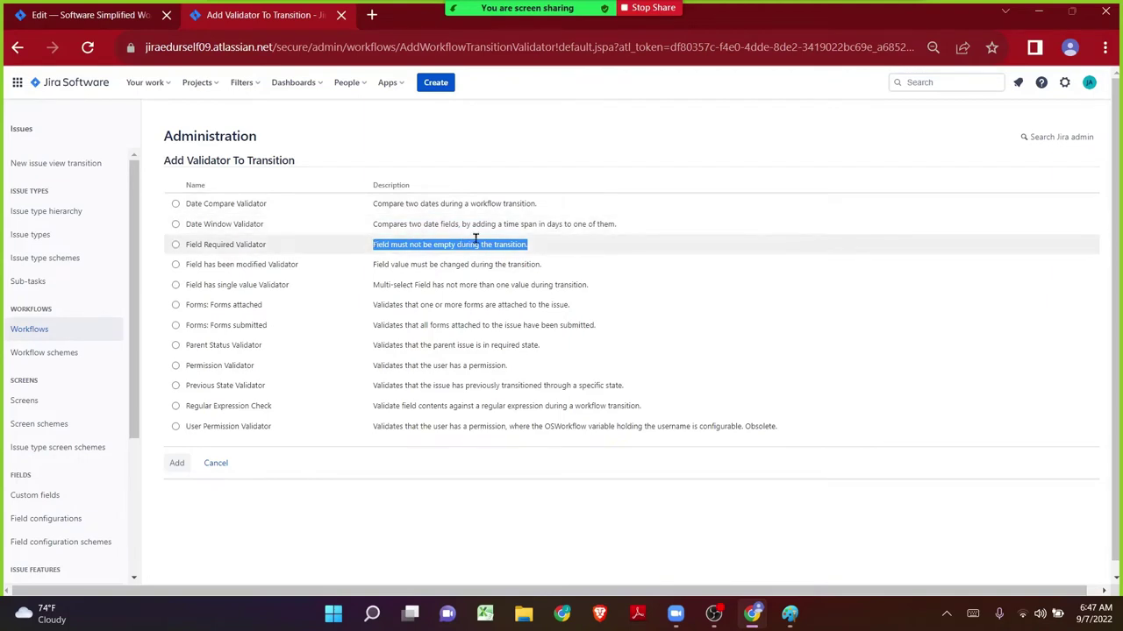
left_click(551, 245)
left_click(176, 246)
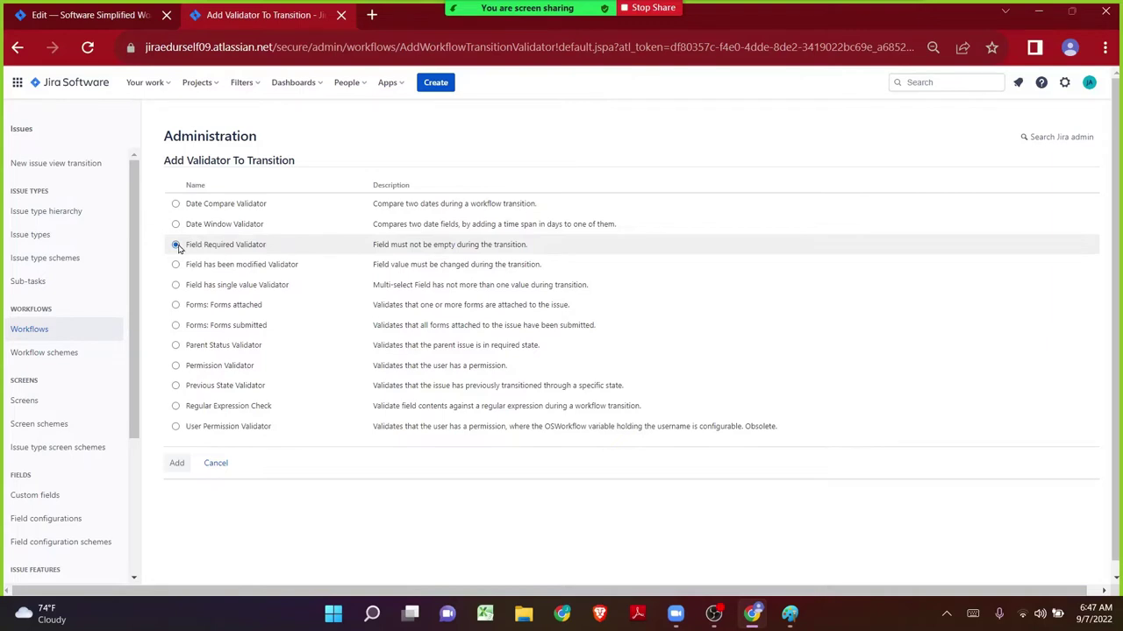
left_click(176, 462)
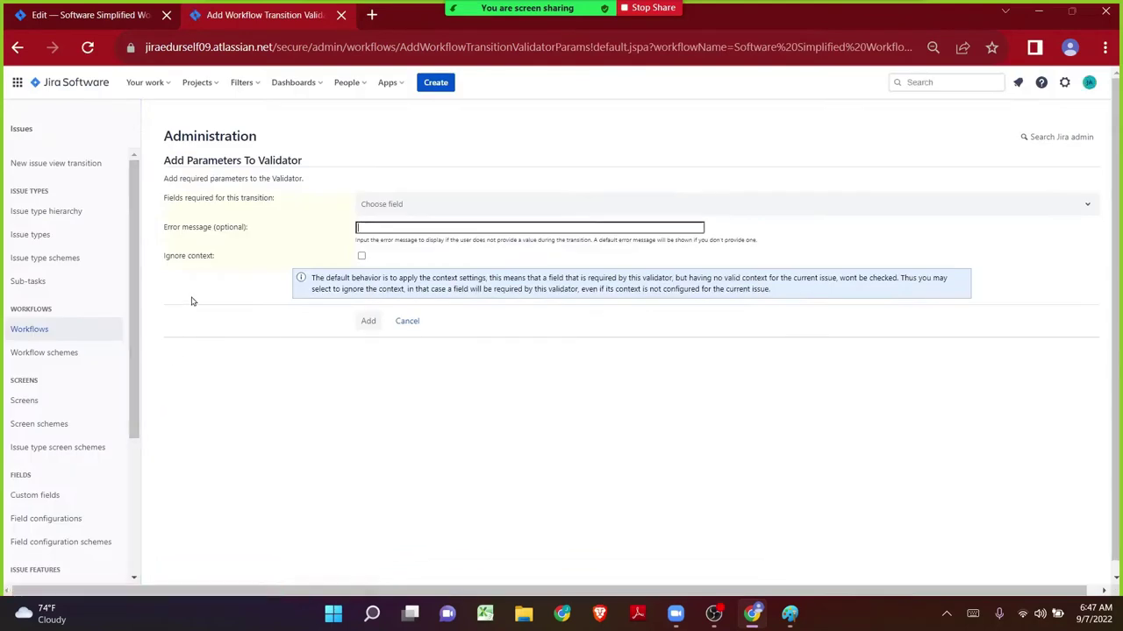
- Set Description as the field required for this transition
left_click(404, 204)
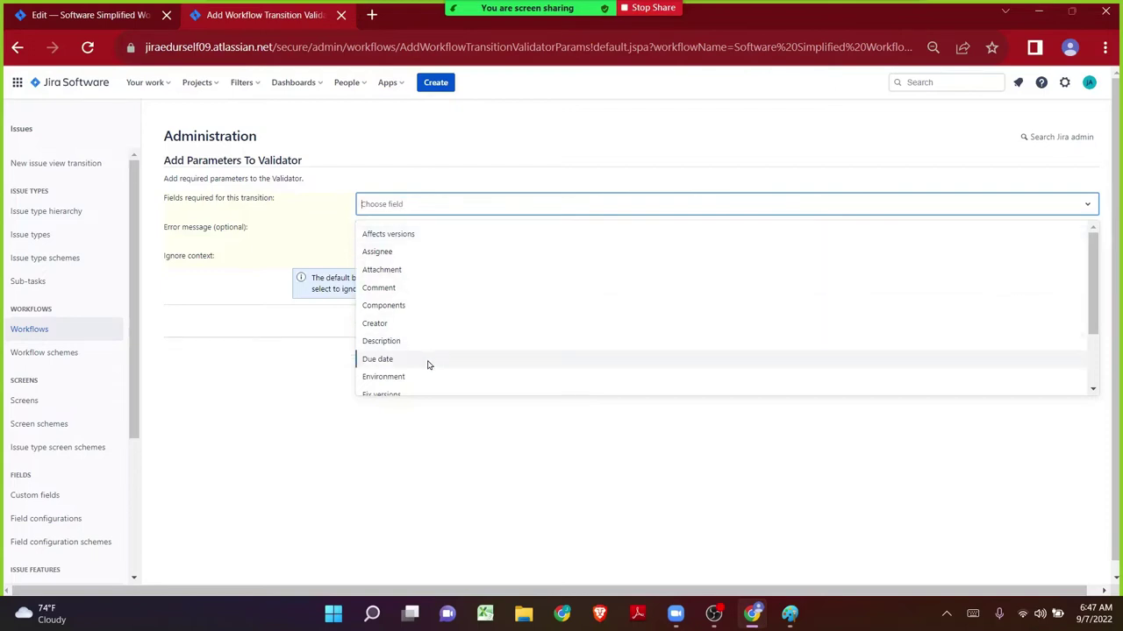
type("des")
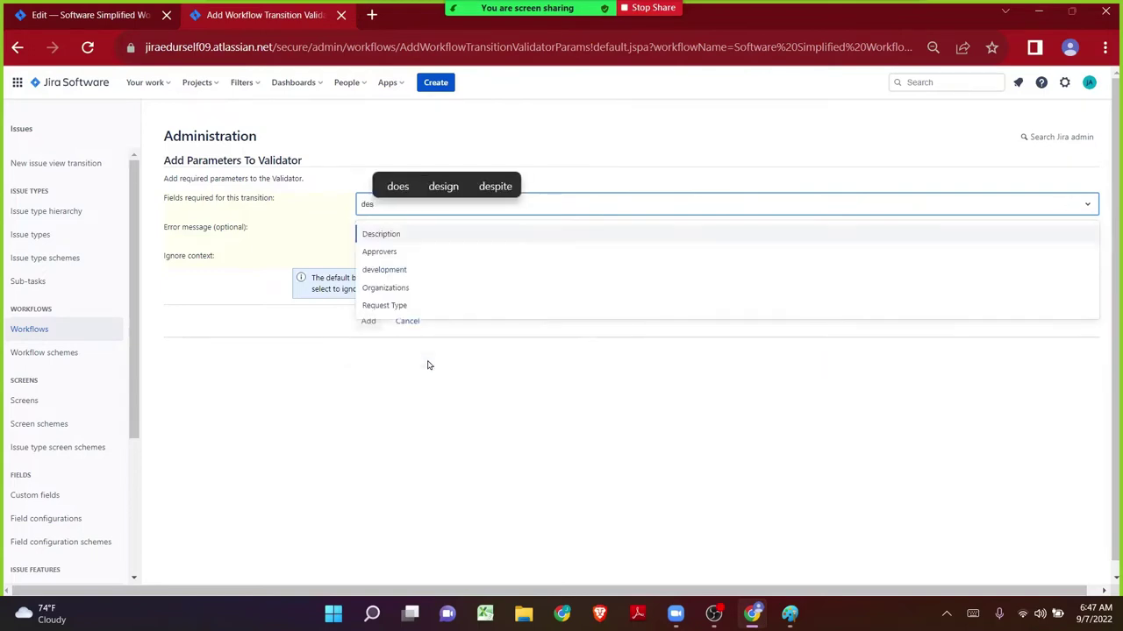
left_click(381, 234)
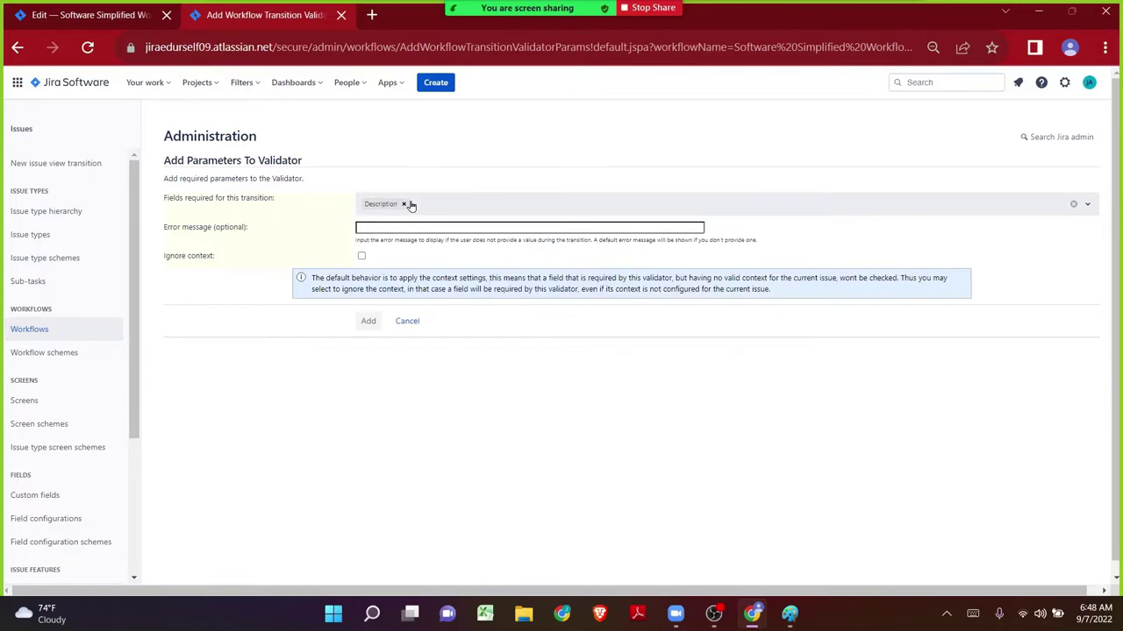
- Enter the validator's error message "Please fill the Description Field" and add the validator to the transition
left_click(409, 231)
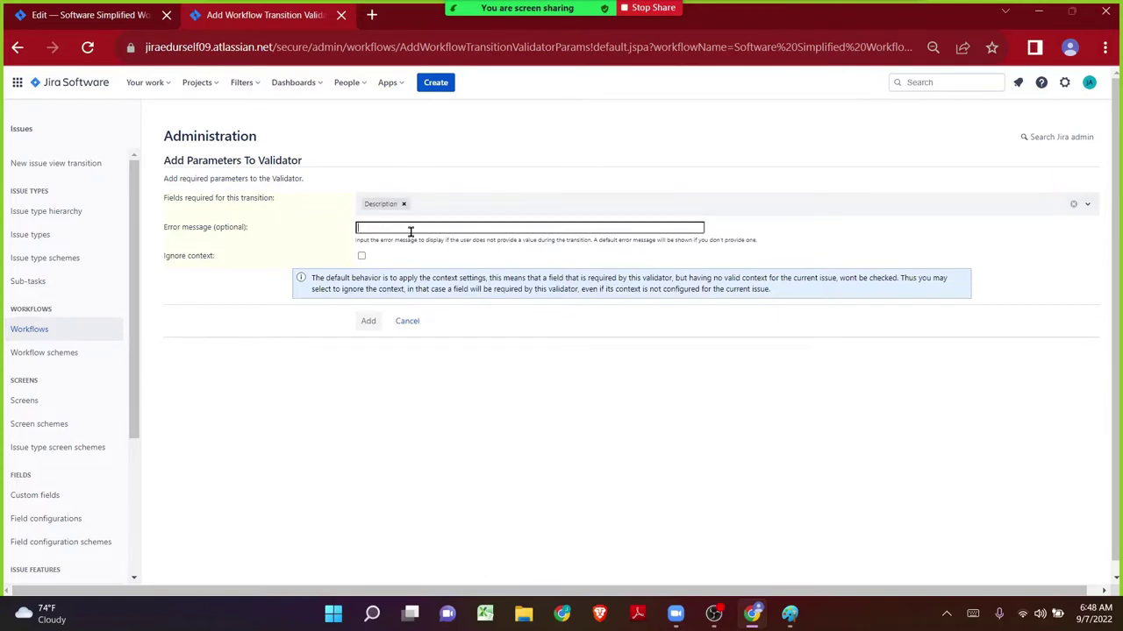
left_click_drag(214, 230, 248, 227)
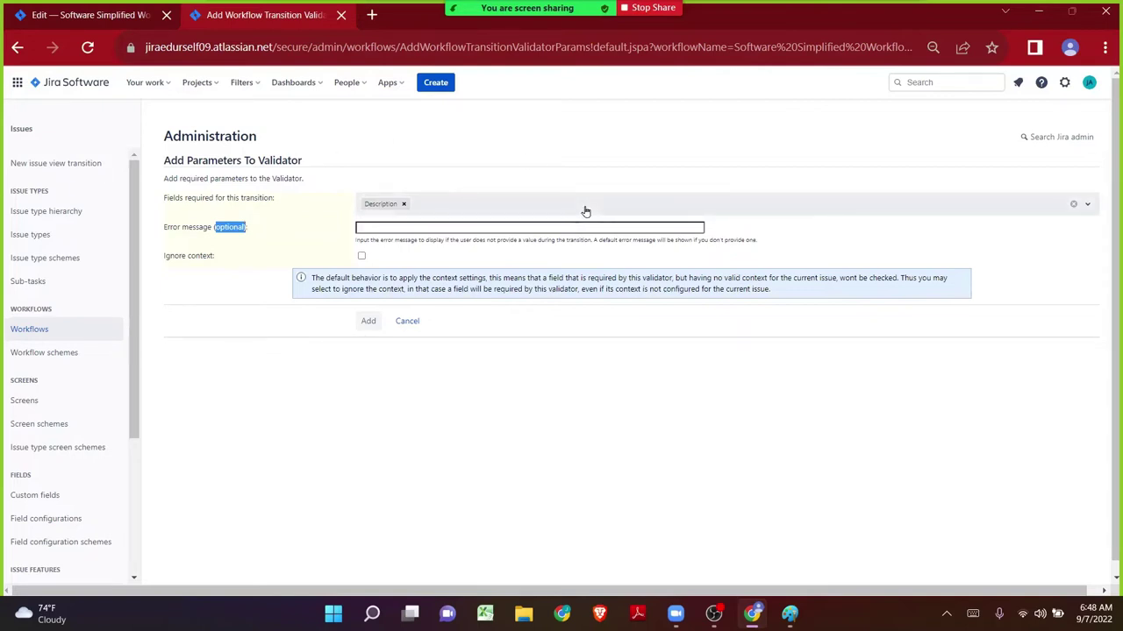
left_click(387, 225)
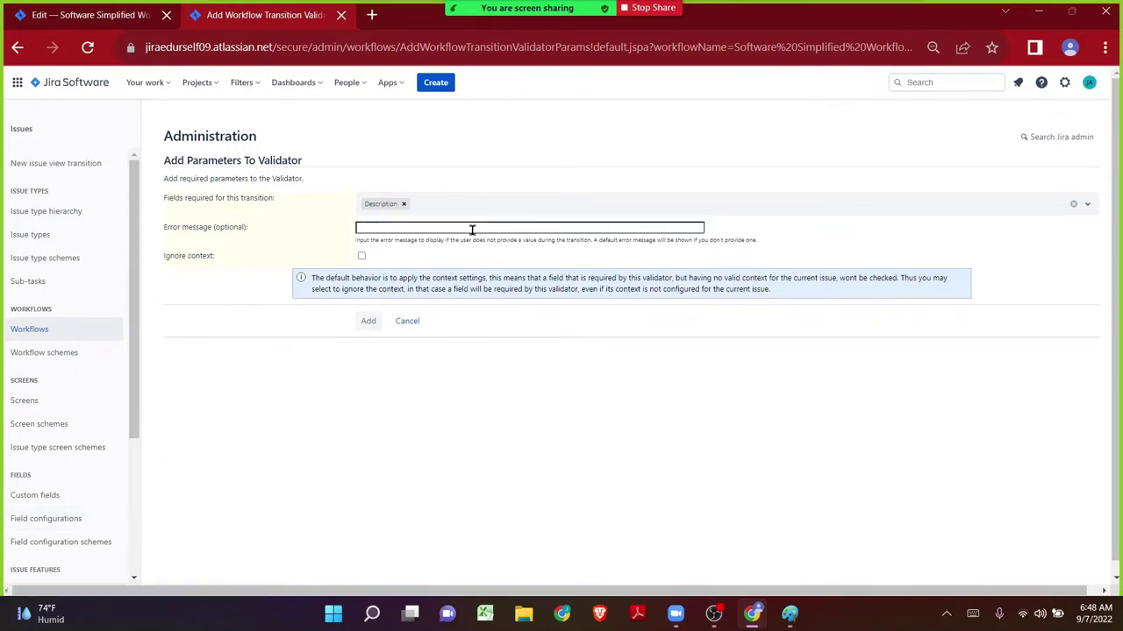
type("Please fill the")
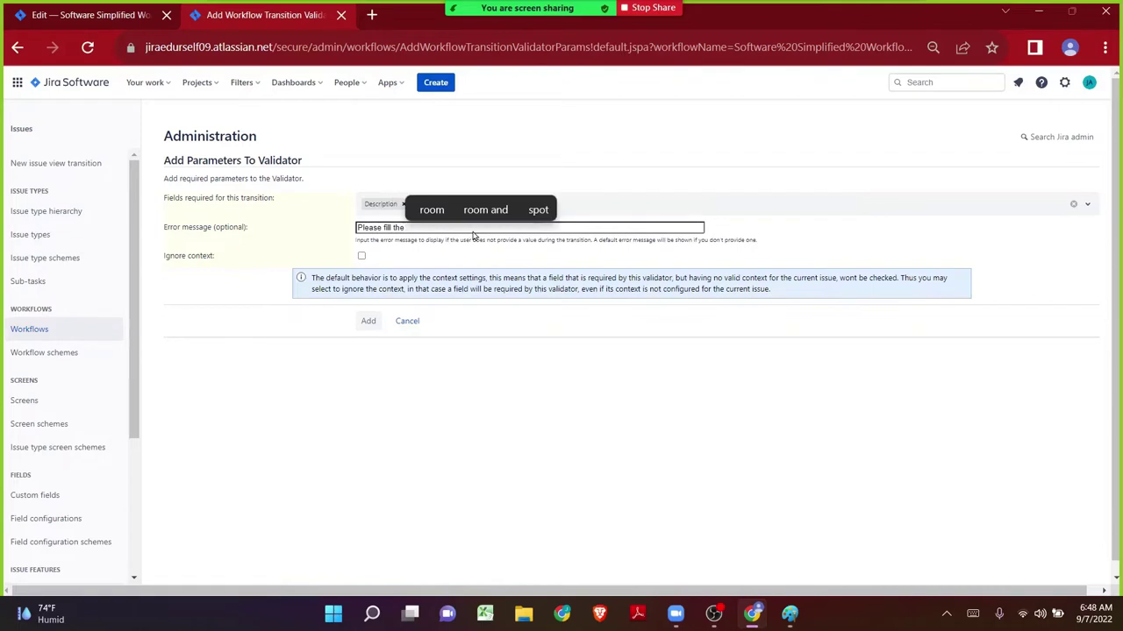
type(" Descriptio")
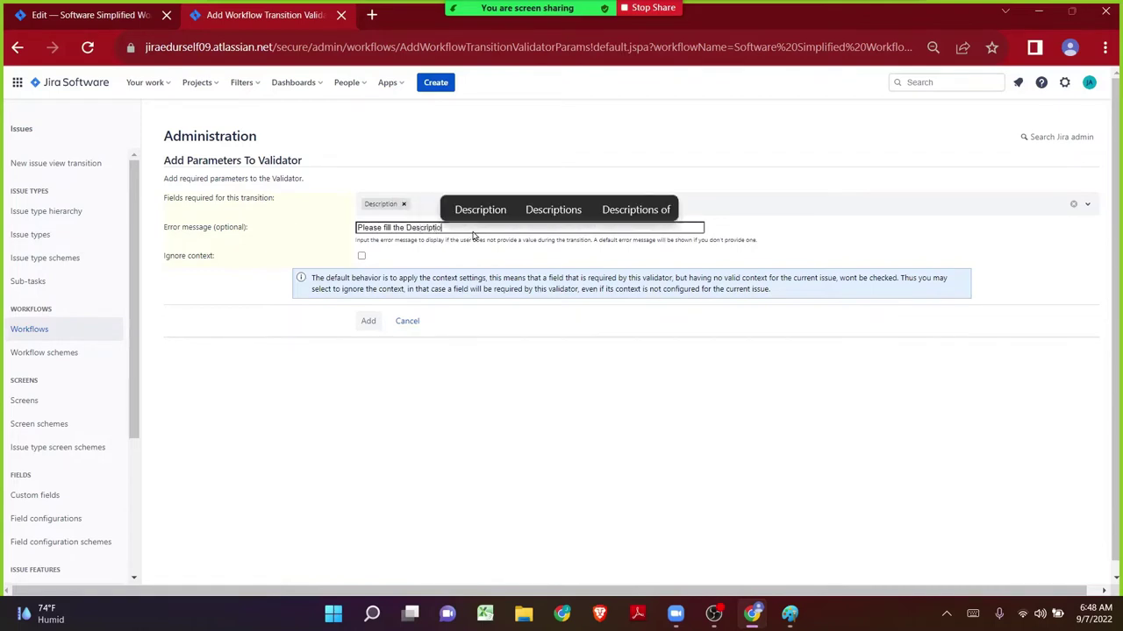
type("n Field")
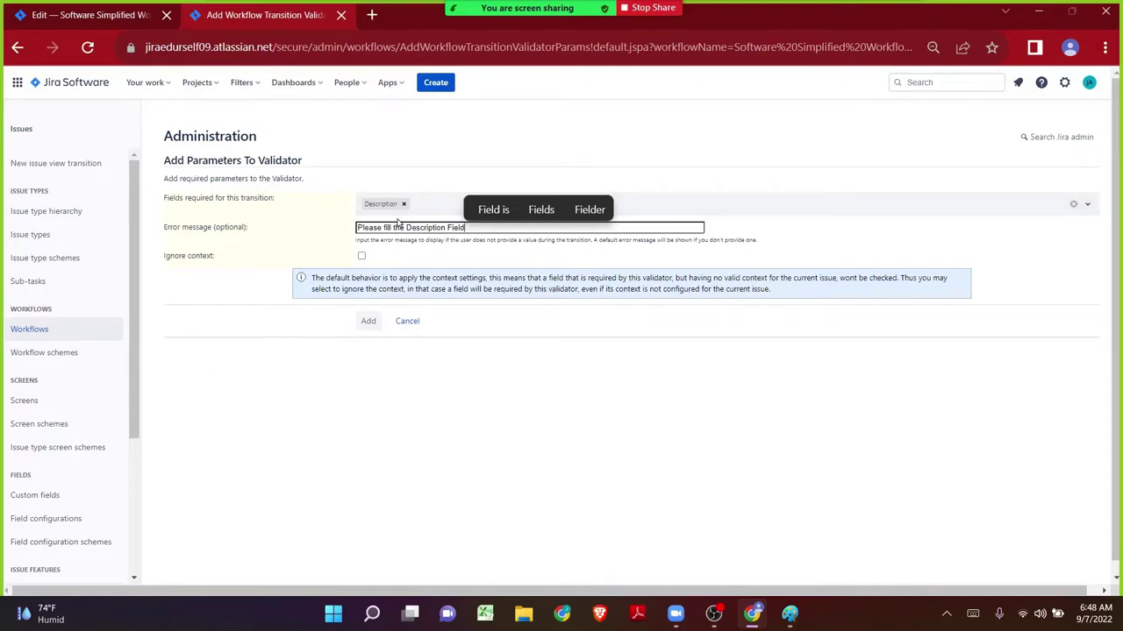
left_click(367, 322)
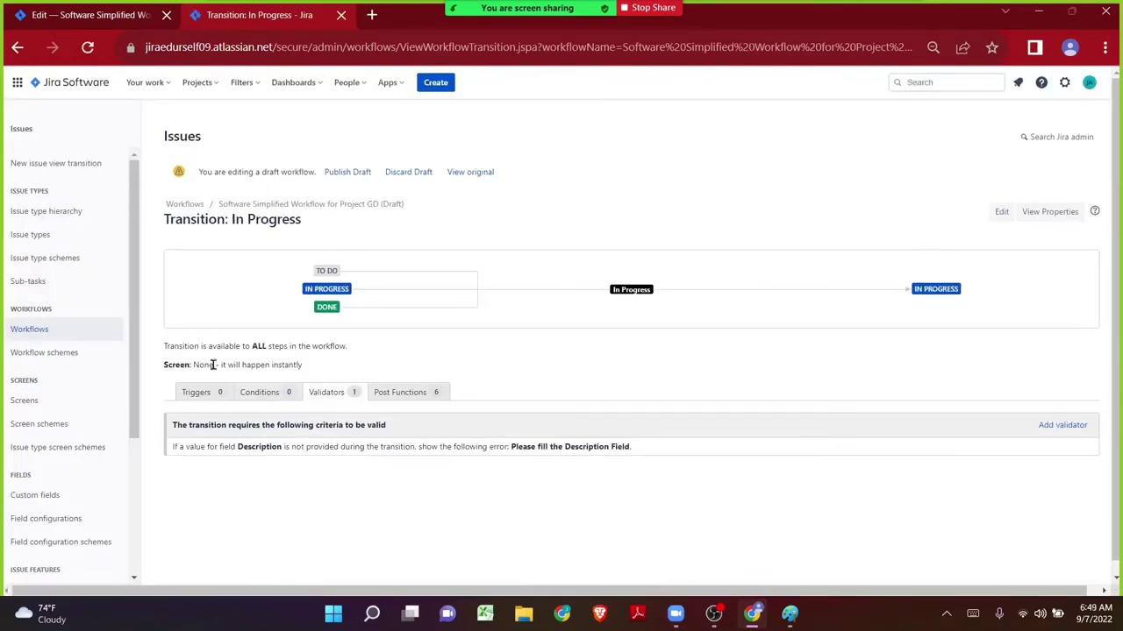
- Review the new validator's Description criterion and its error message on the In Progress transition
left_click_drag(173, 447, 421, 457)
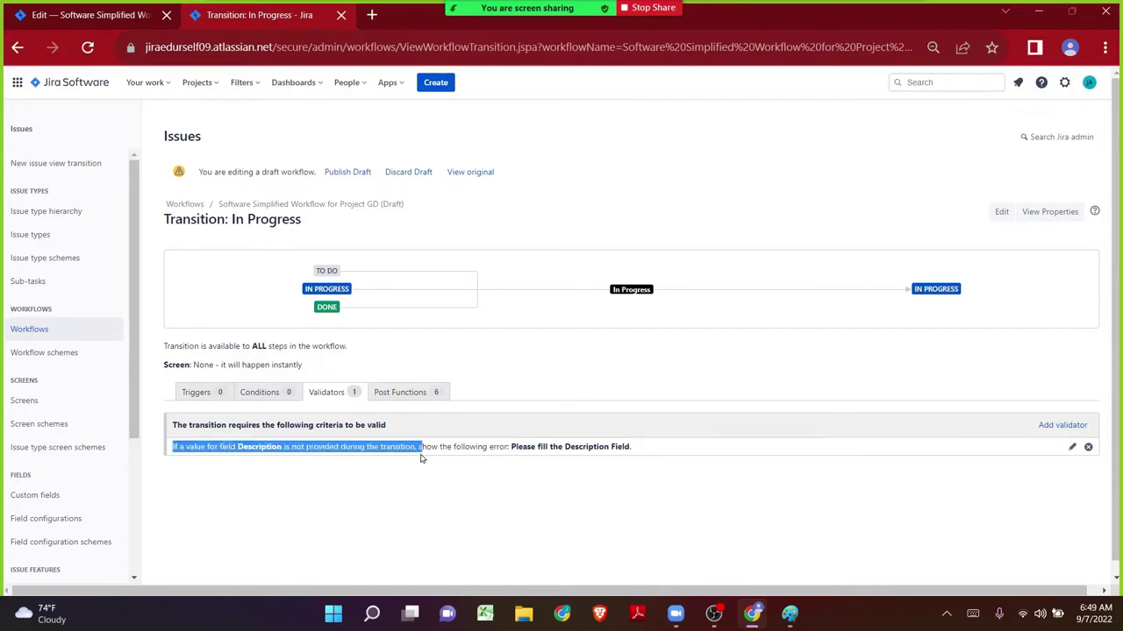
left_click(421, 457)
left_click_drag(512, 447, 629, 447)
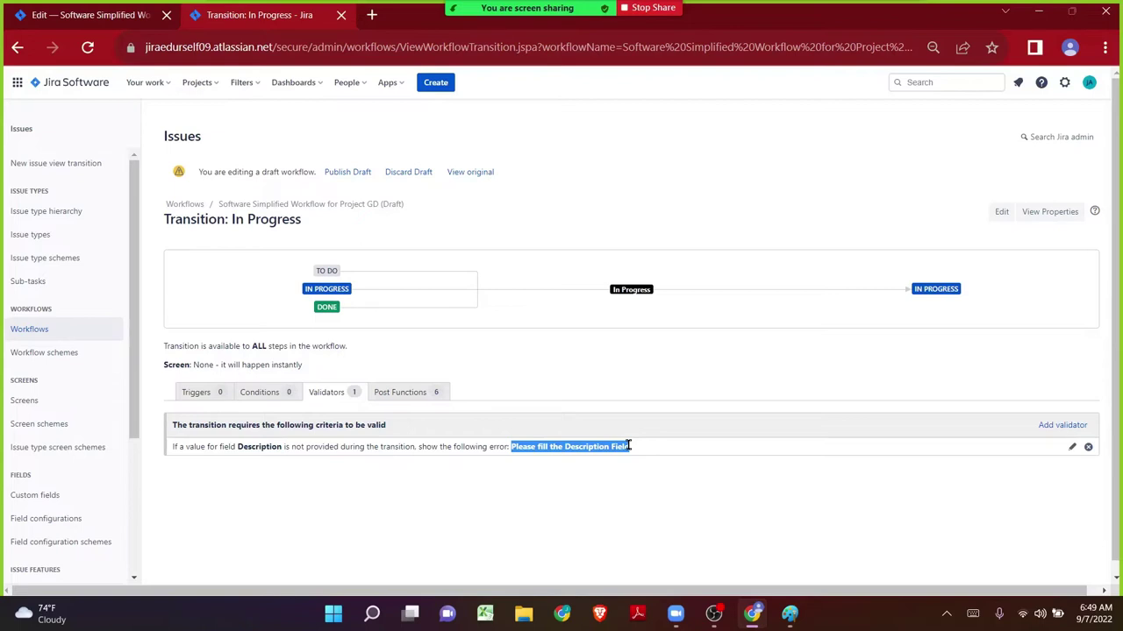
- Read through the full wording of the Description validator listed for the In Progress transition
left_click(638, 478)
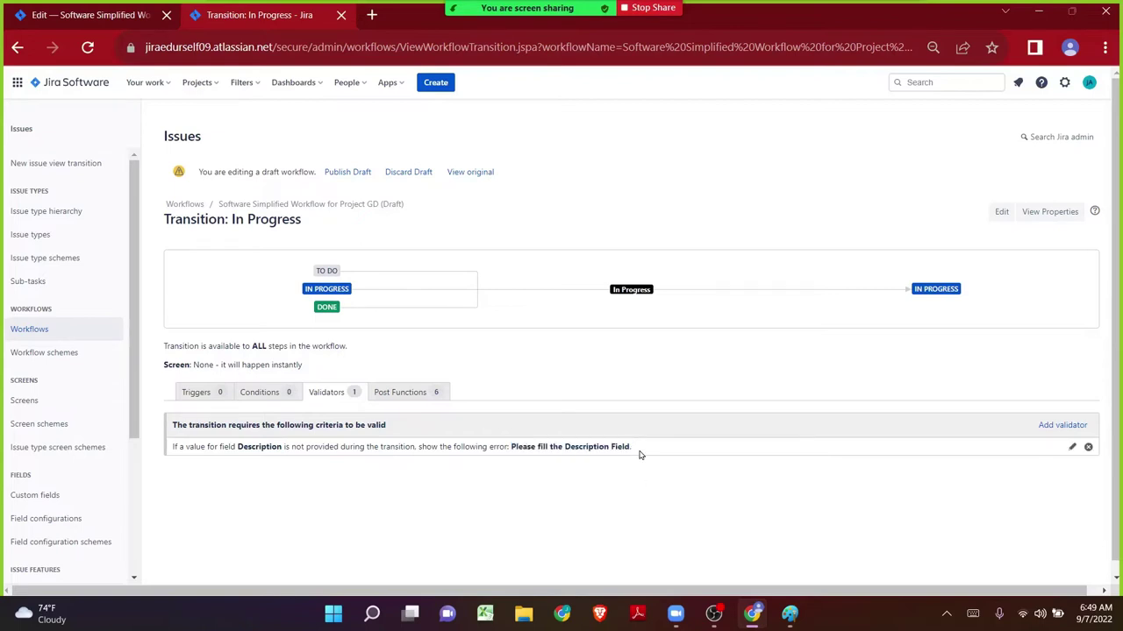
key("ctrl+a")
triple_click(167, 458)
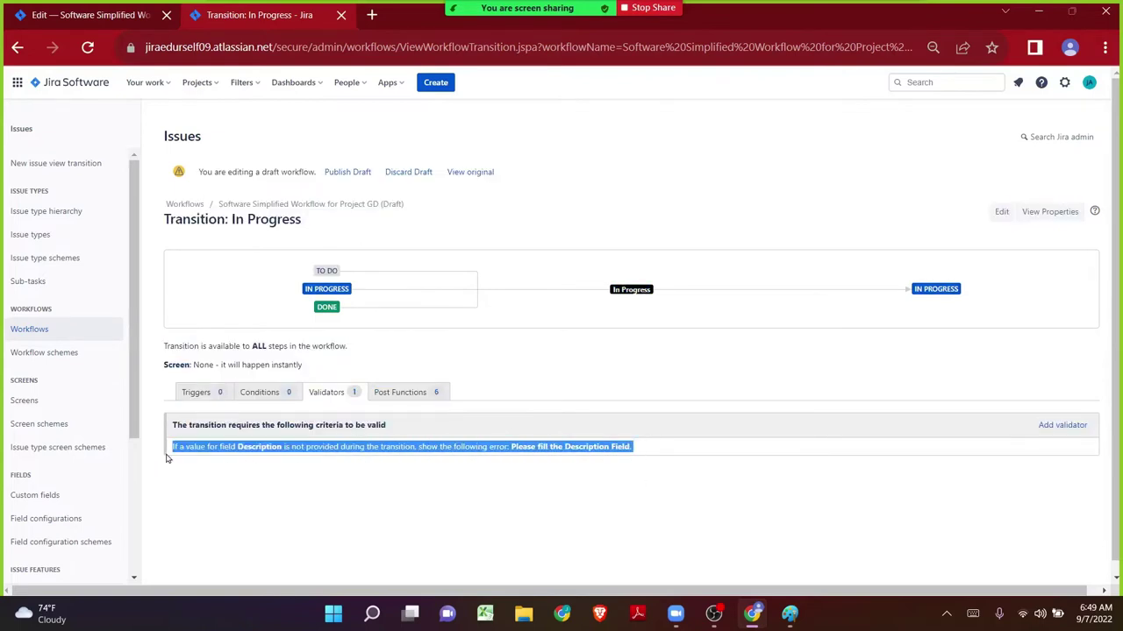
left_click(212, 485)
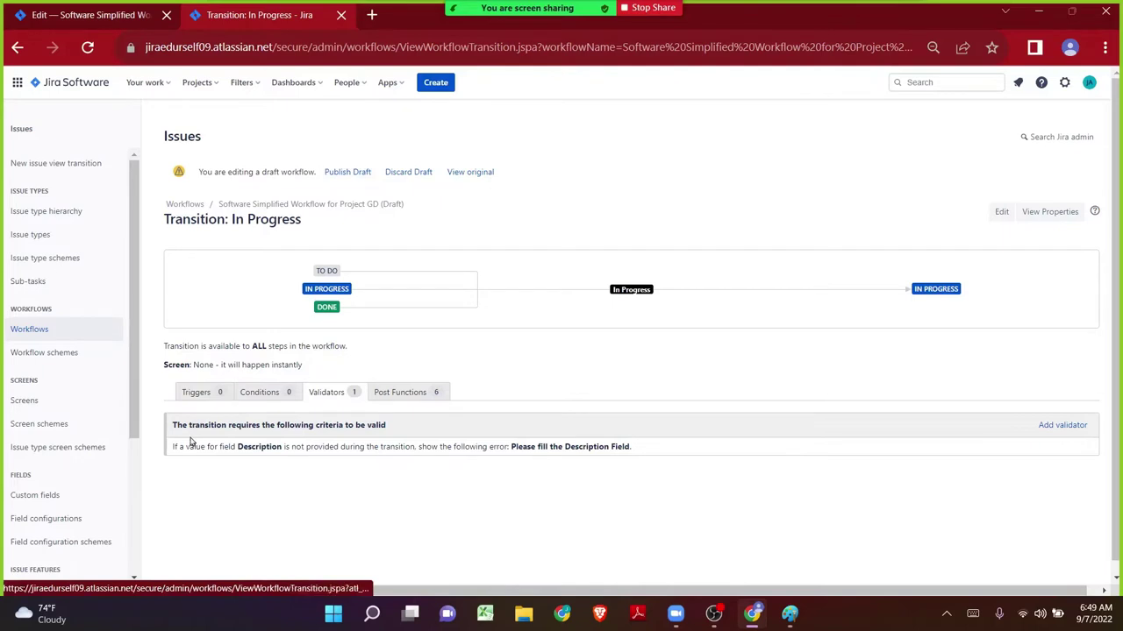
left_click_drag(186, 447, 428, 447)
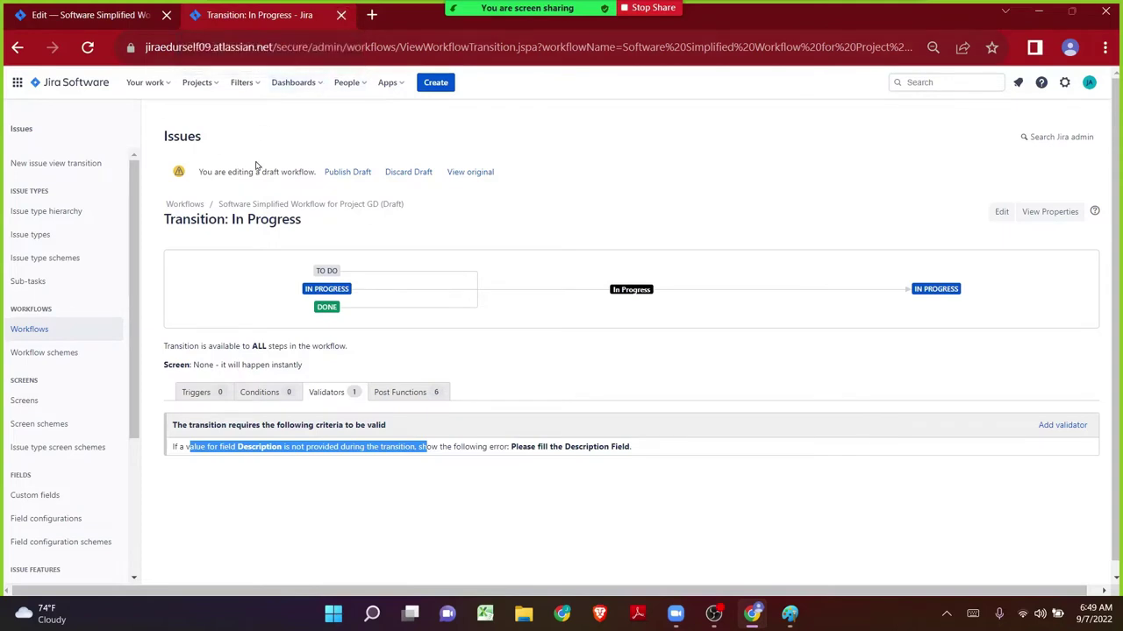
- Publish the draft workflow without saving a backup copy
left_click(342, 173)
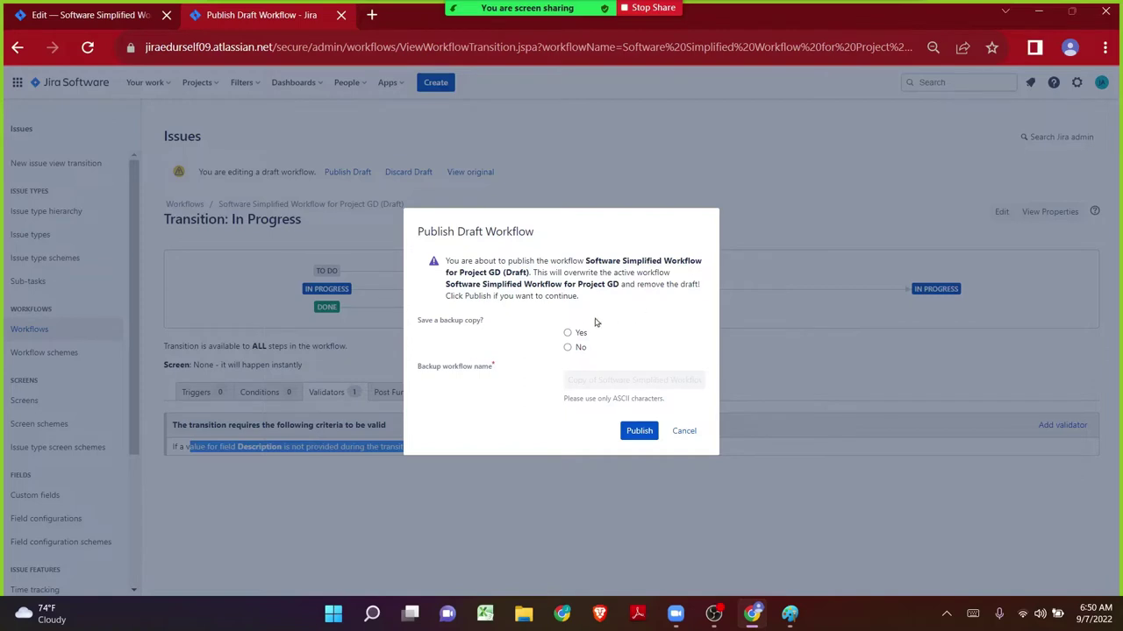
left_click(568, 348)
left_click(640, 430)
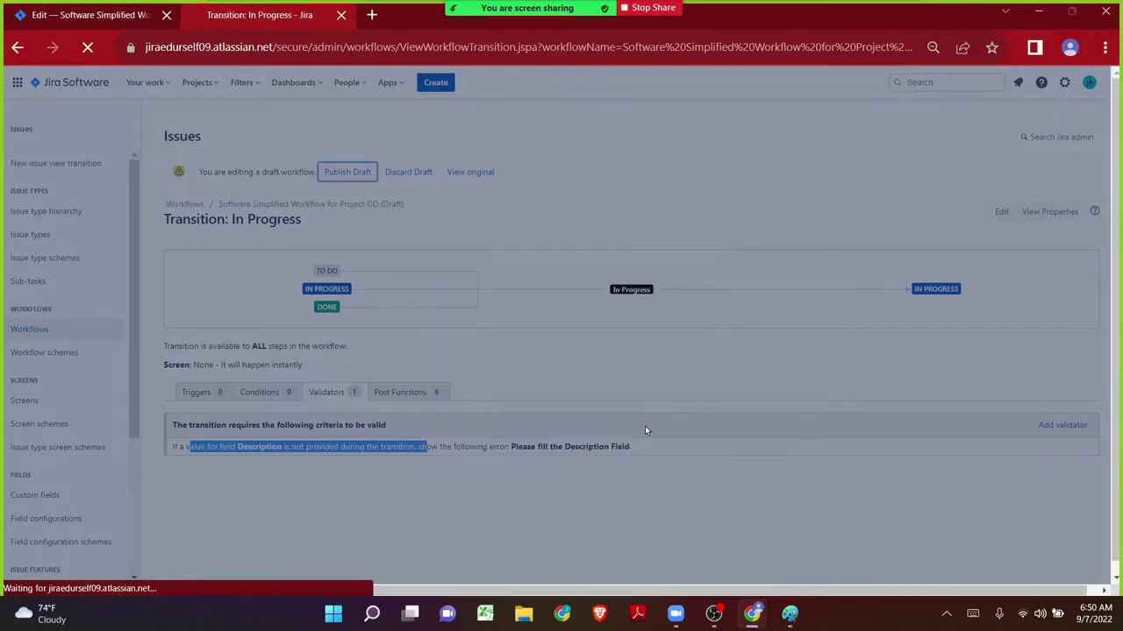
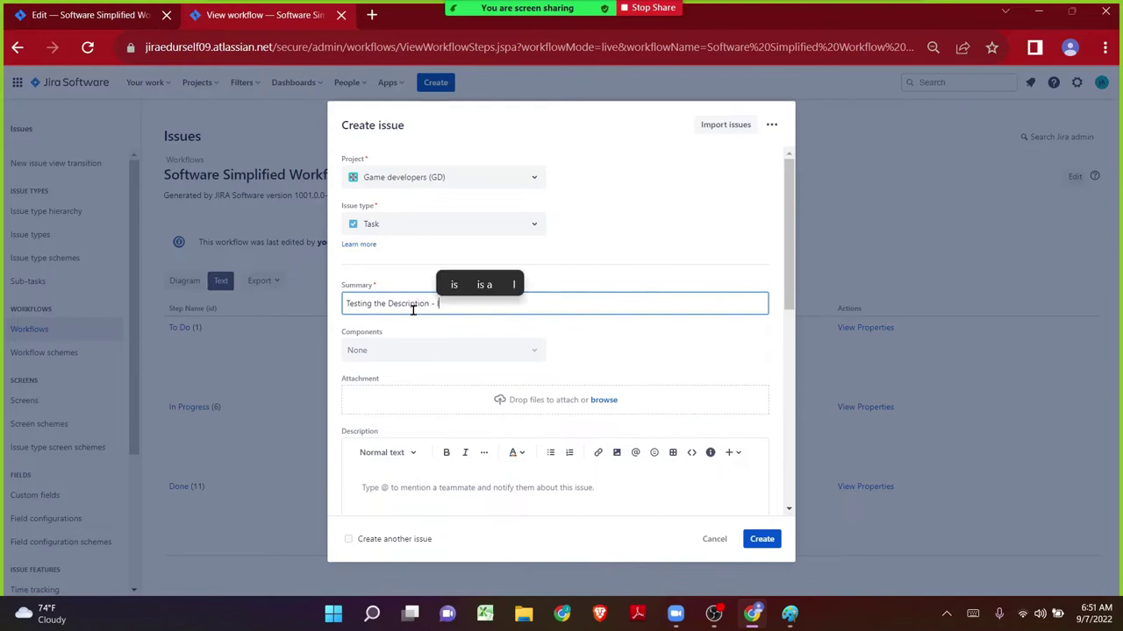
- Complete the opening of the new task's summary as "Testing the Description - It is empty at the moment."
type("pt")
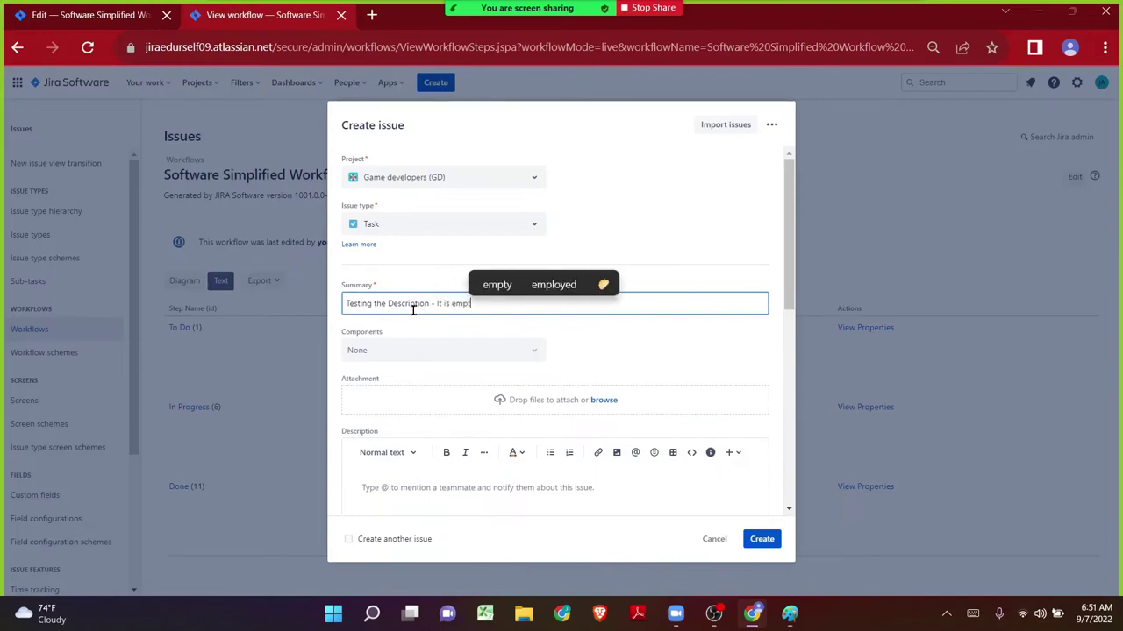
type("y at the moment. Whi")
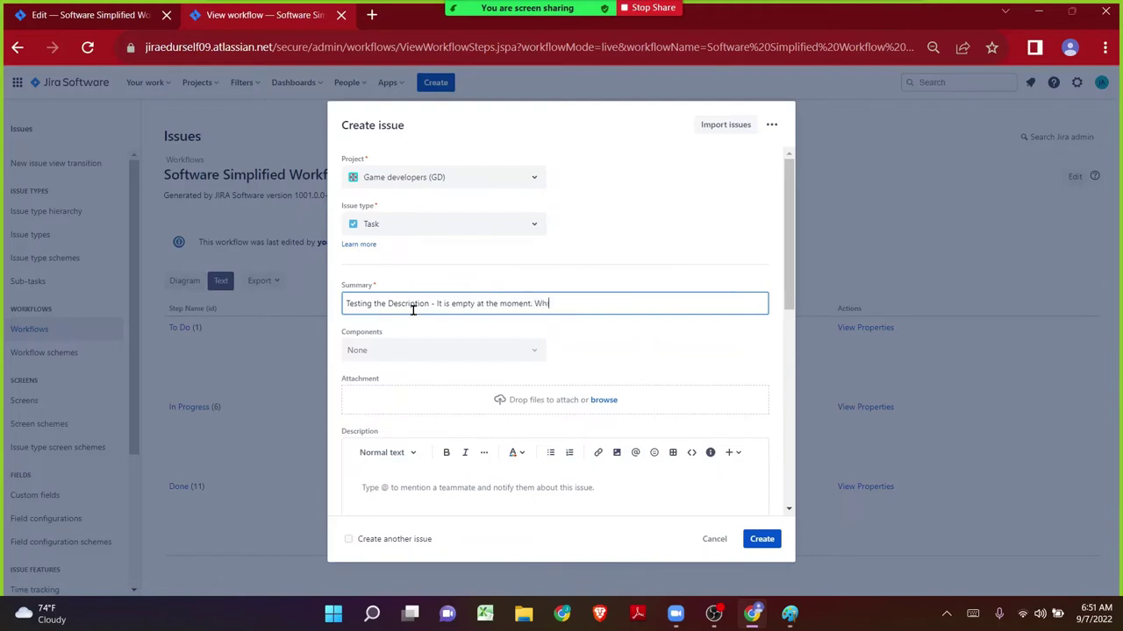
type("l")
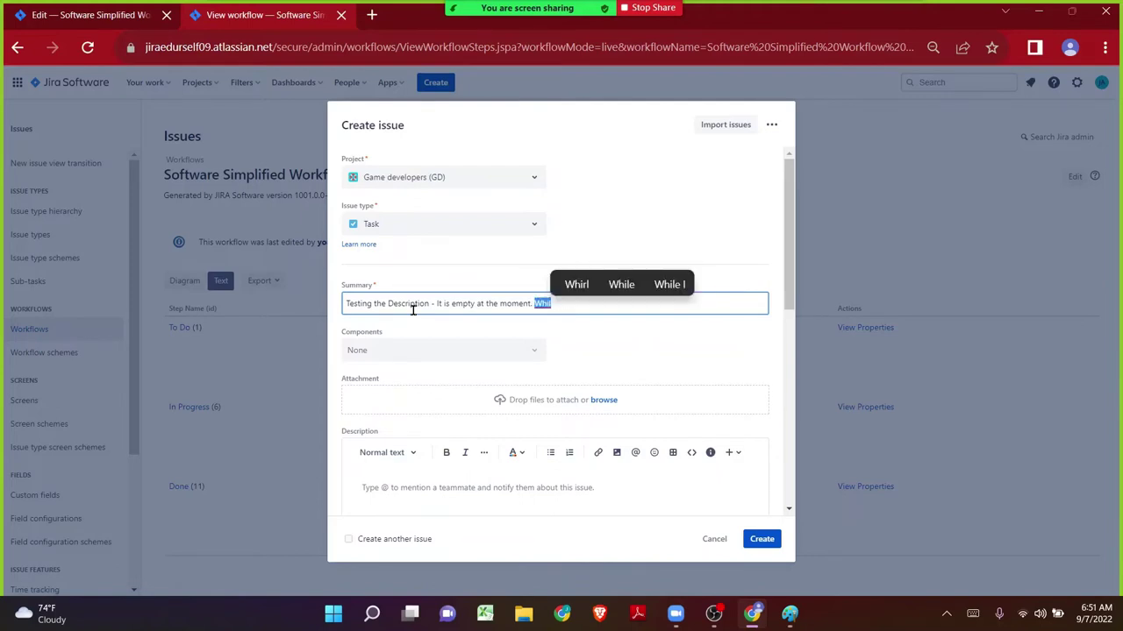
key("BackSpace")
key("BackSpace")
key("BackSpace")
key("BackSpace")
- Add "It needs to be filled in order to transition the issue to "In Progress' Status." to the summary and create the issue
type("It need")
type("s ro be")
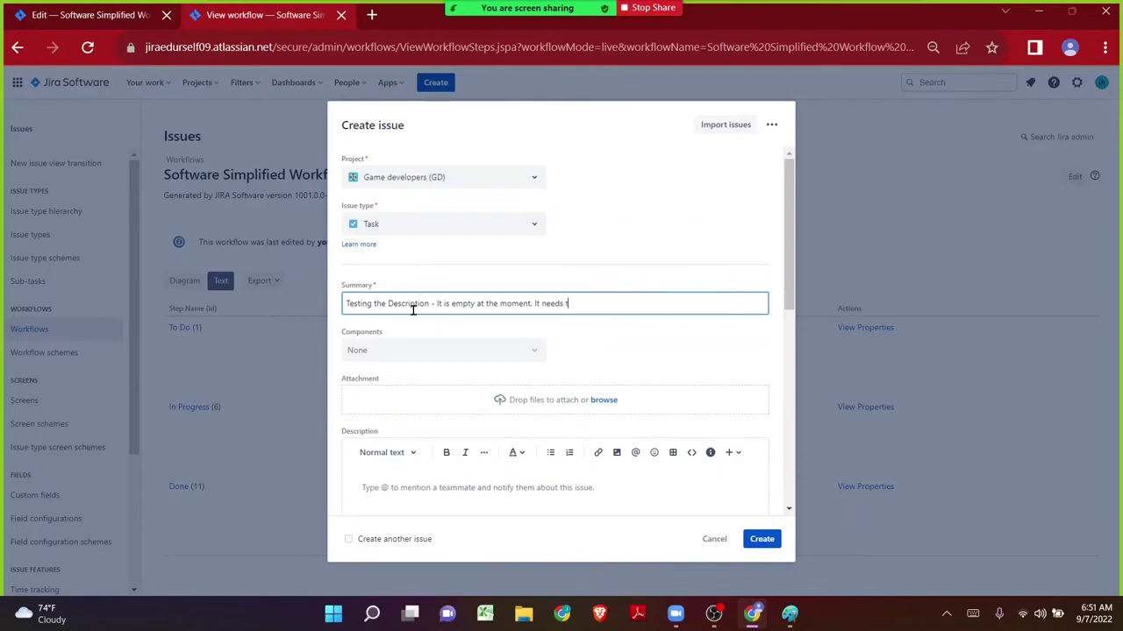
type("o be filled in ordert")
key("BackSpace")
key("BackSpace")
type("to t")
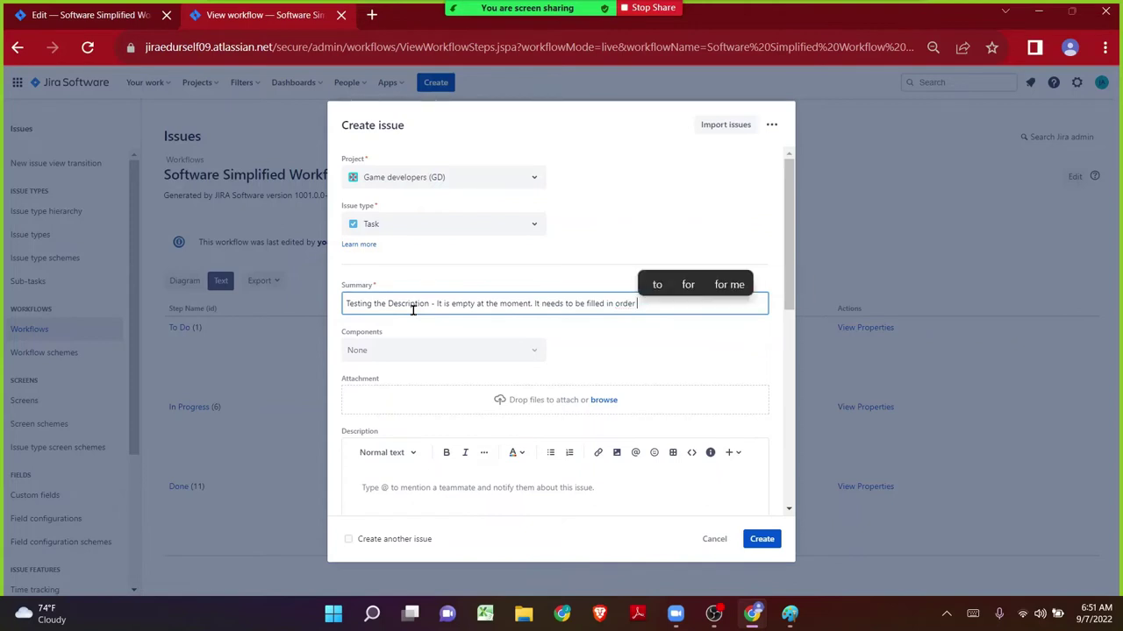
type("ransition t")
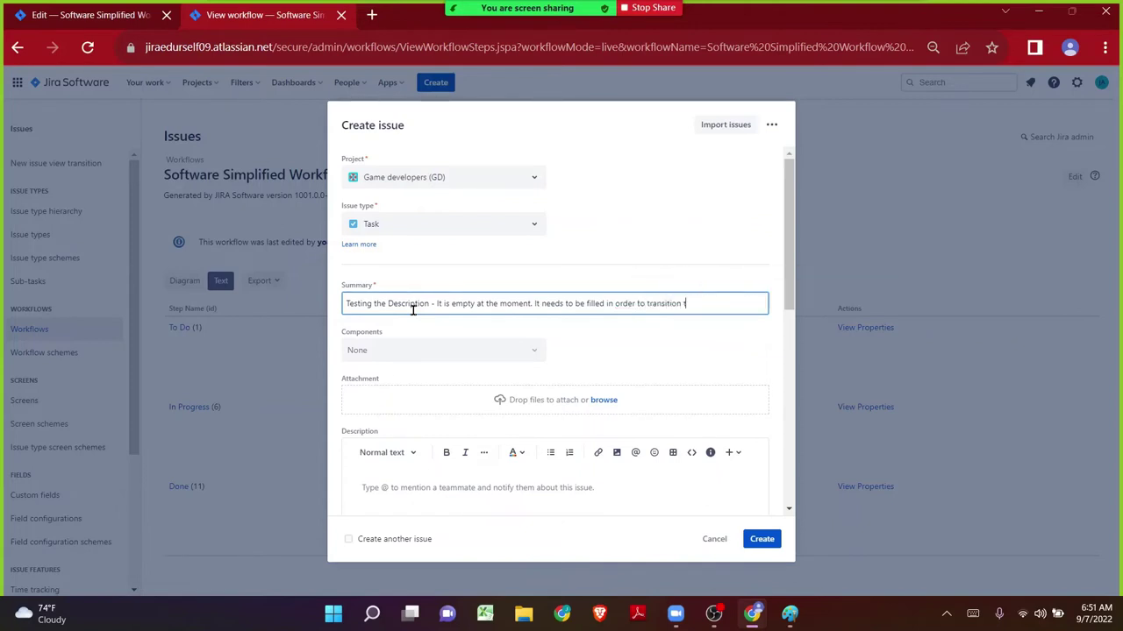
type("he issue to \"In Progress\" Statu")
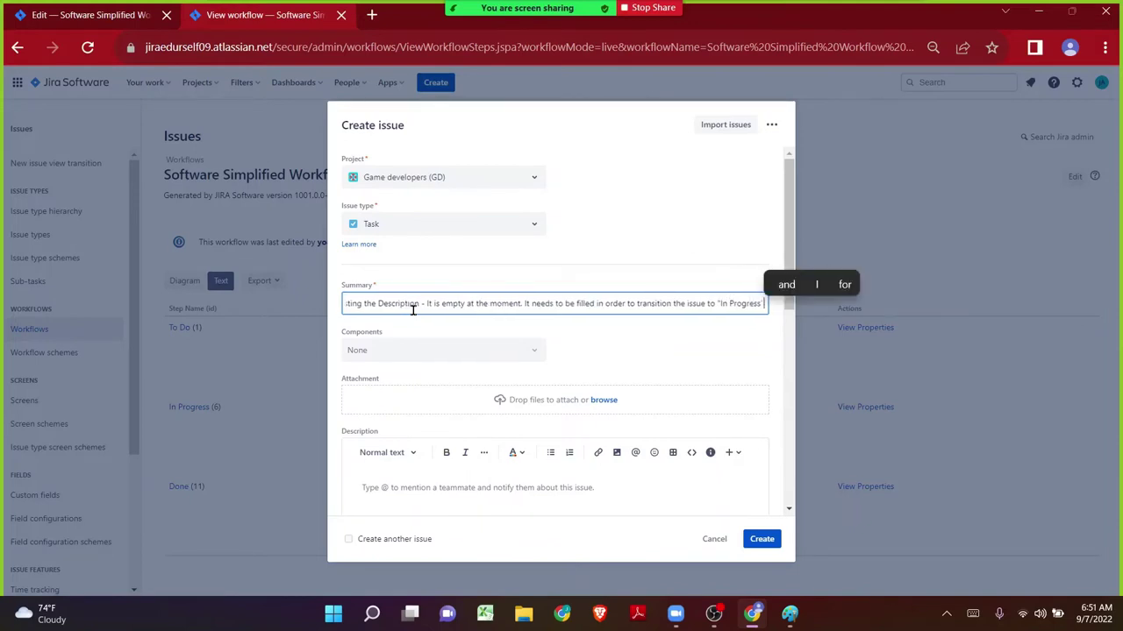
type("s.")
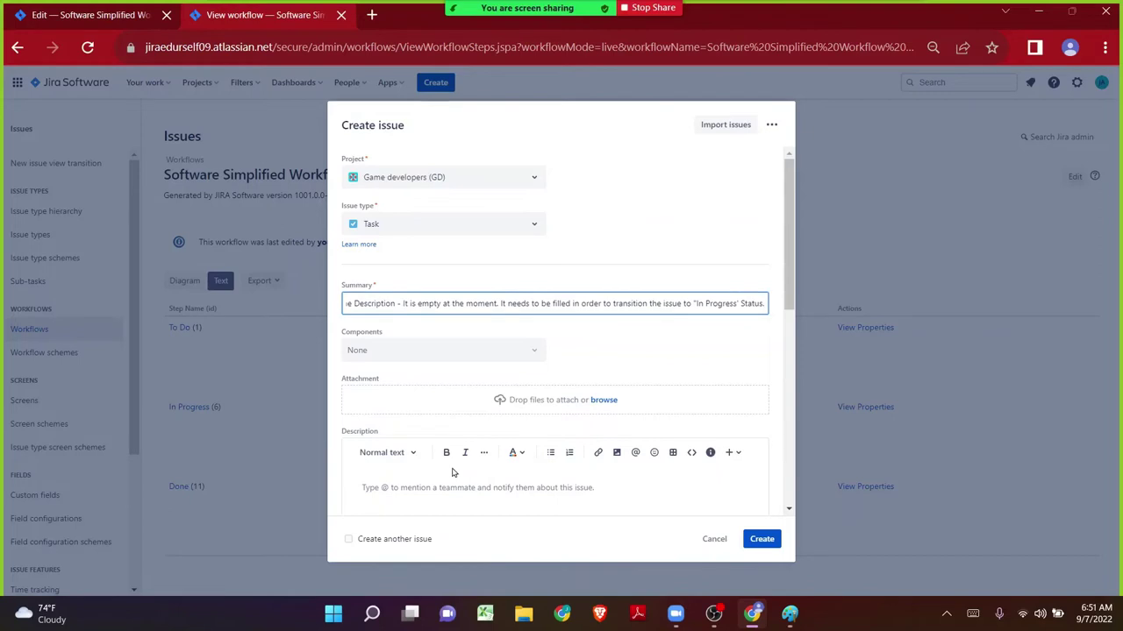
left_click(765, 538)
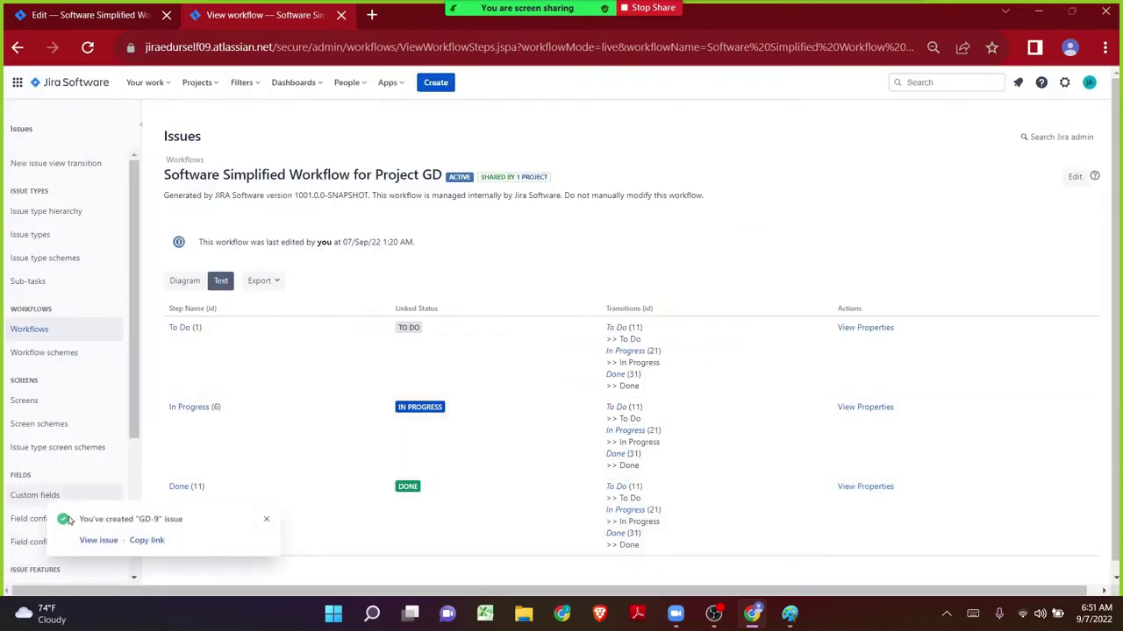
- Open the newly created issue and try to move it from To Do to In Progress with an empty description
left_click(98, 541)
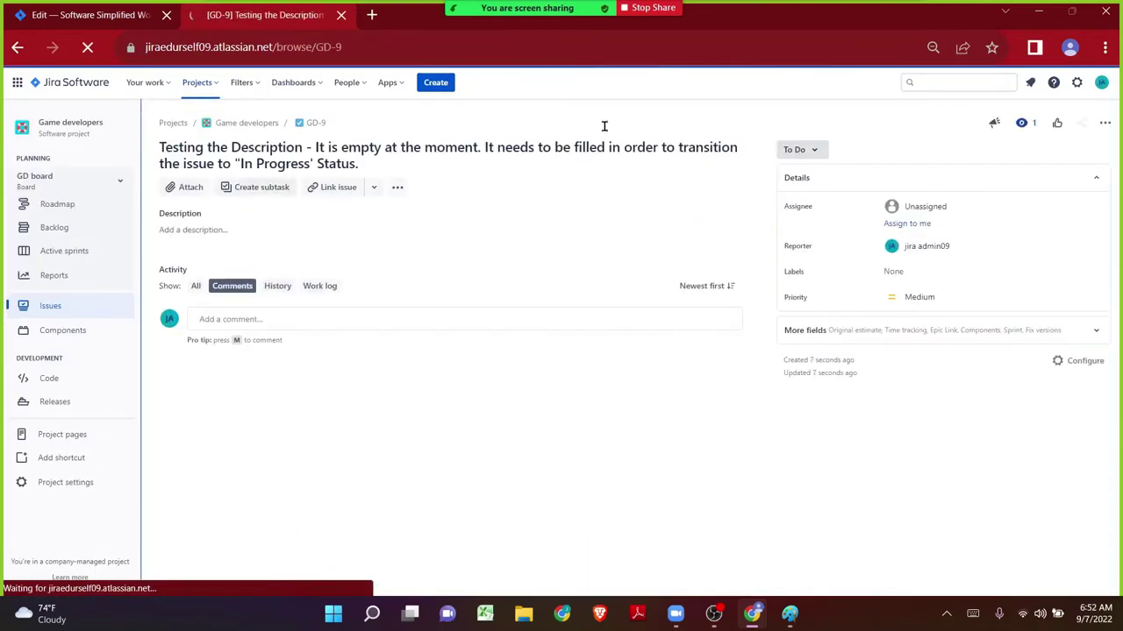
left_click(800, 183)
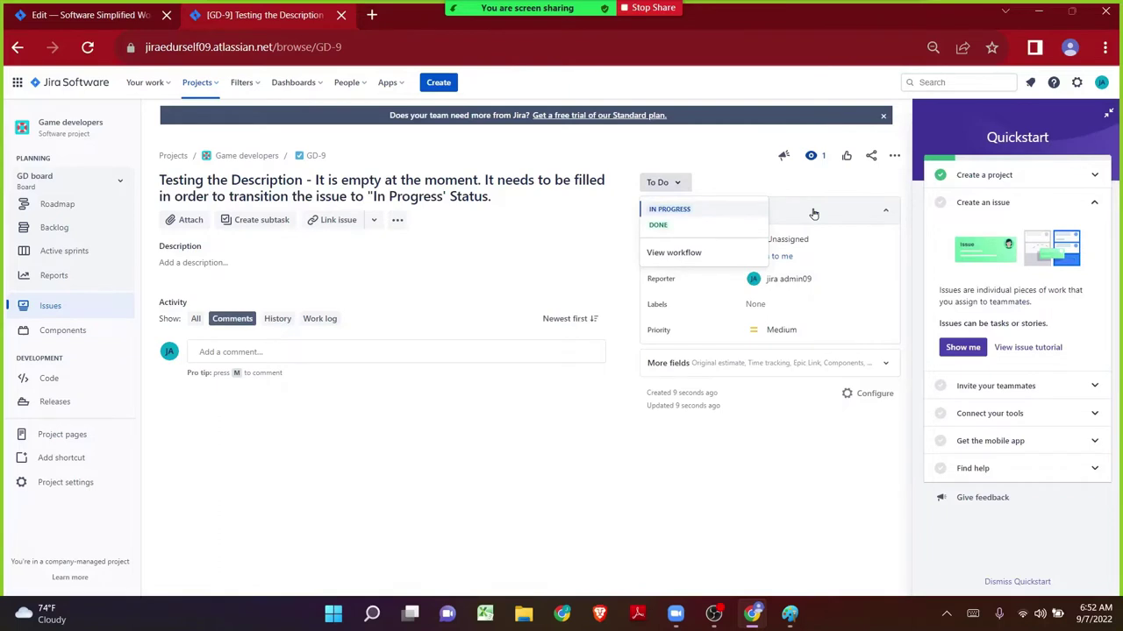
left_click(676, 211)
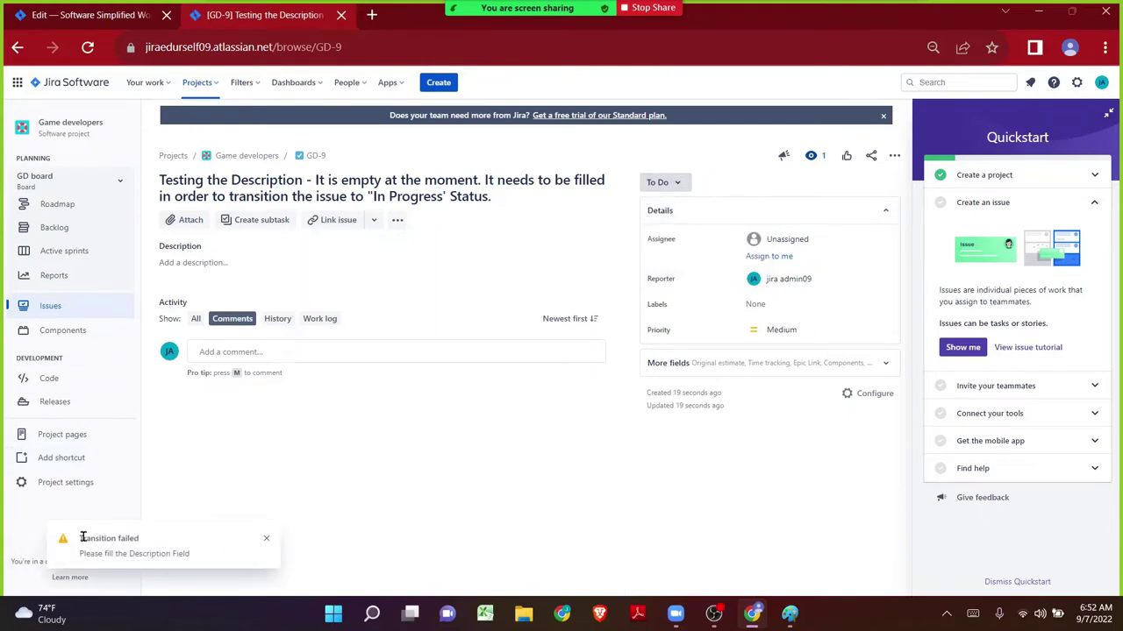
- Examine the notification about the transition and try again to move the issue to In Progress
left_click_drag(79, 536, 138, 533)
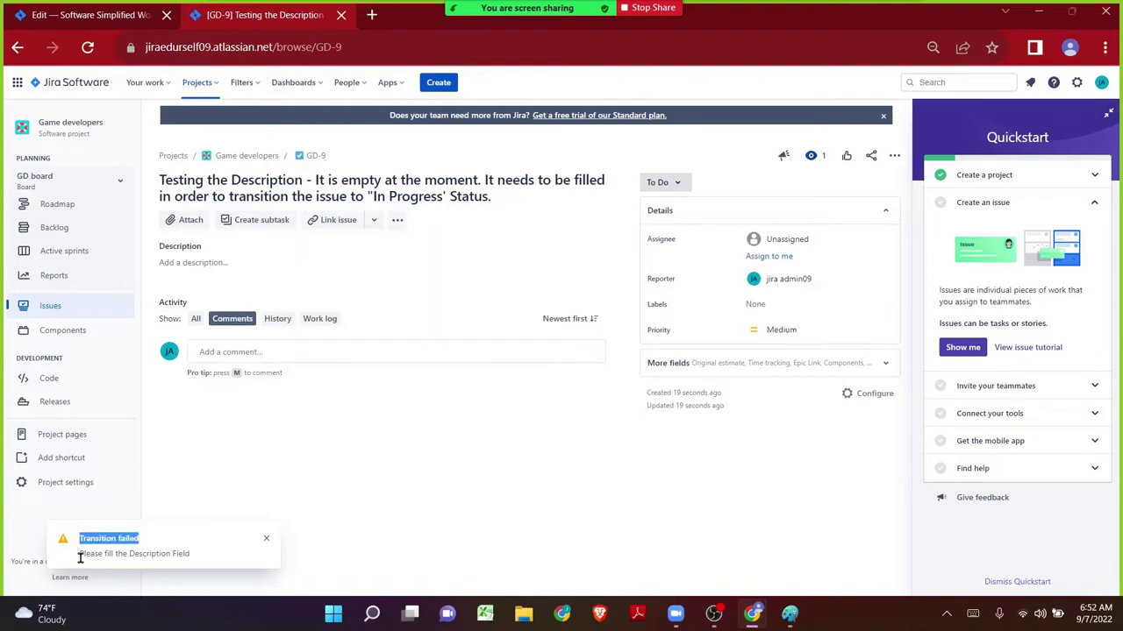
left_click_drag(82, 554, 191, 559)
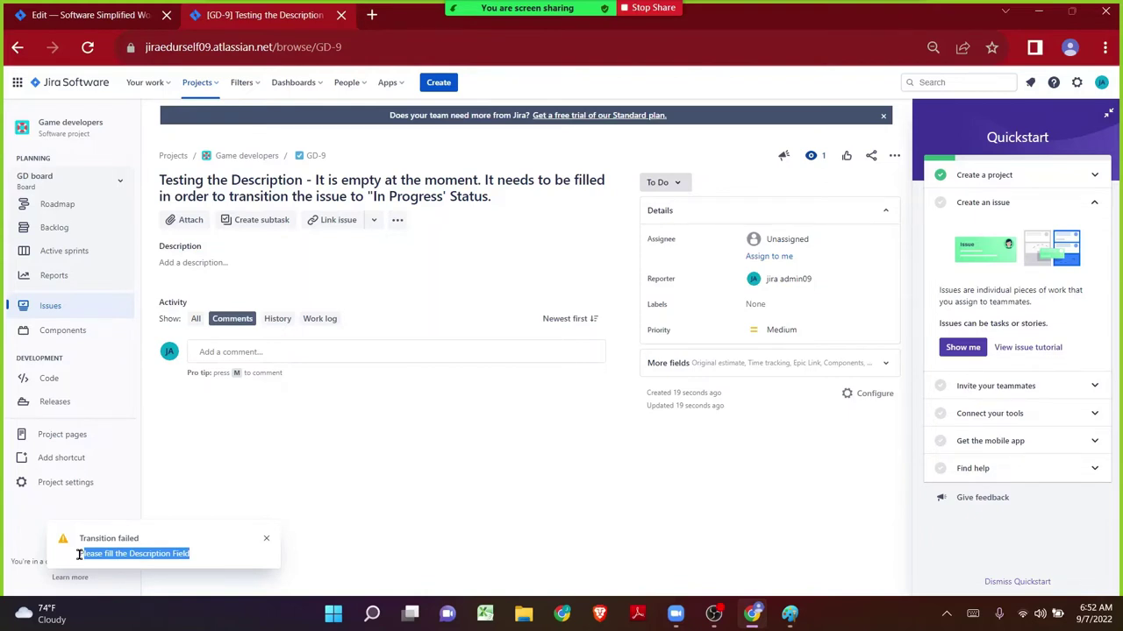
left_click_drag(79, 554, 77, 554)
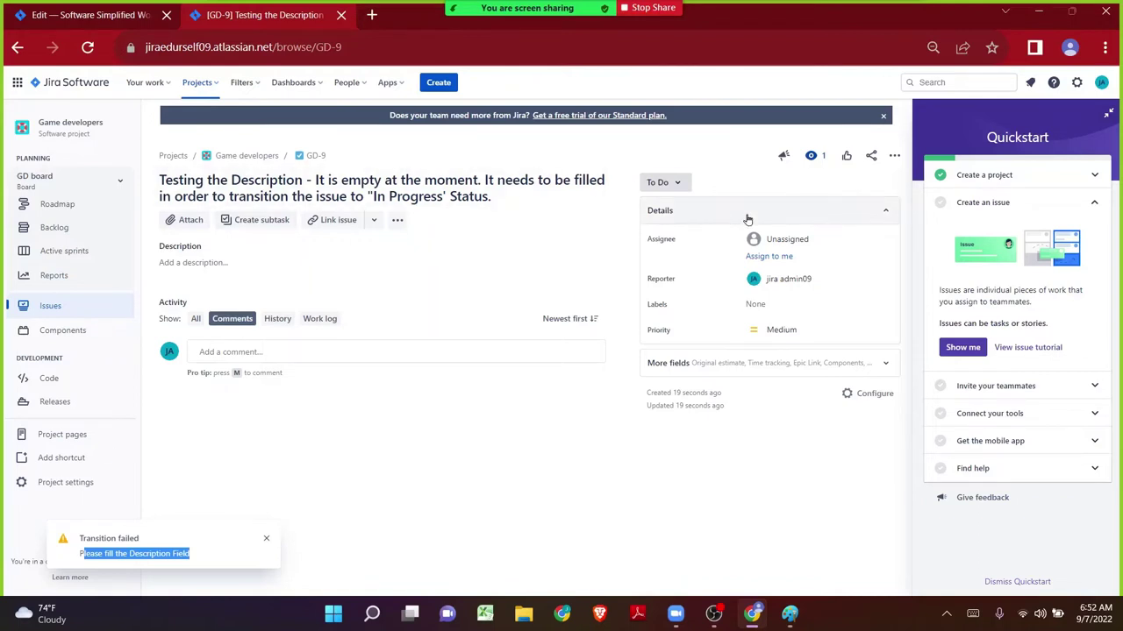
left_click(664, 182)
left_click(675, 208)
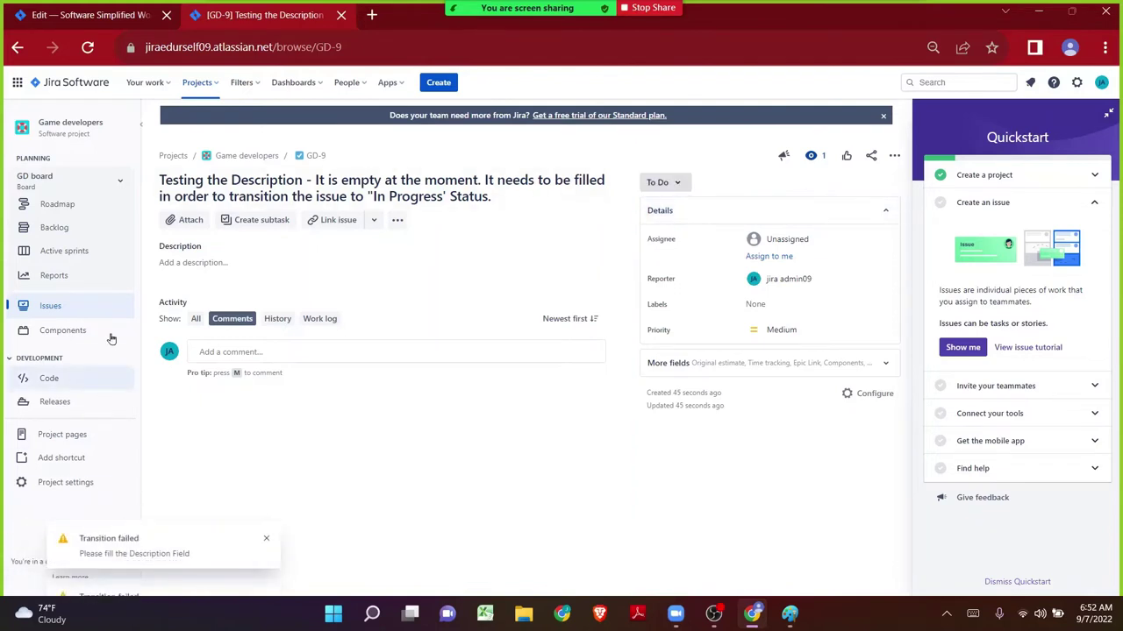
- Save "ABC" as the issue's description and move the issue to In Progress
left_click(198, 265)
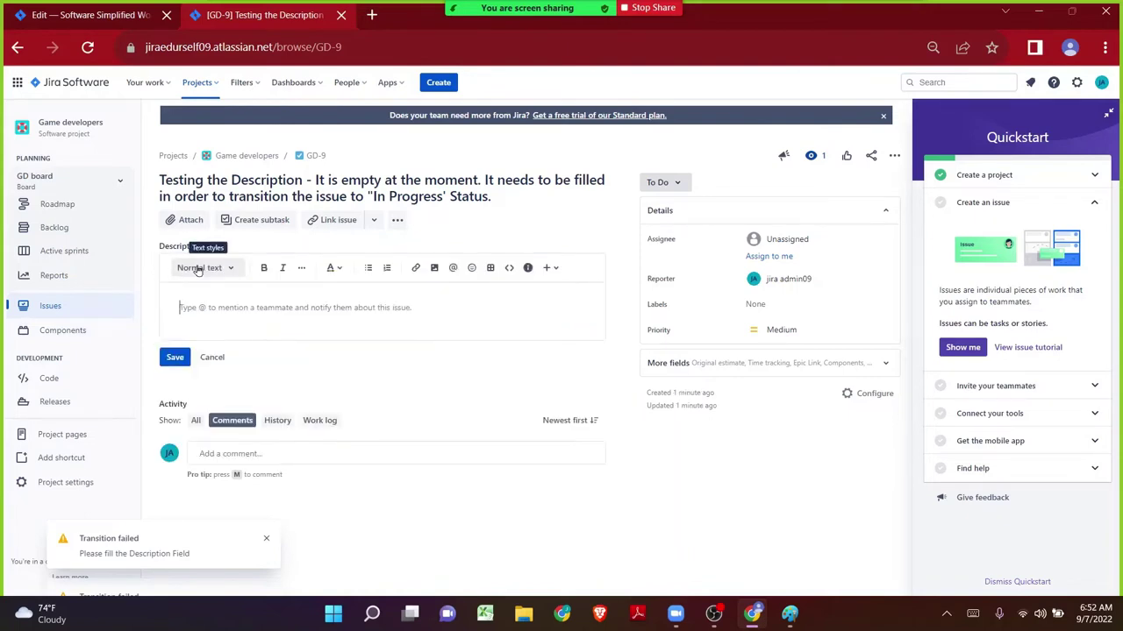
type("ABC")
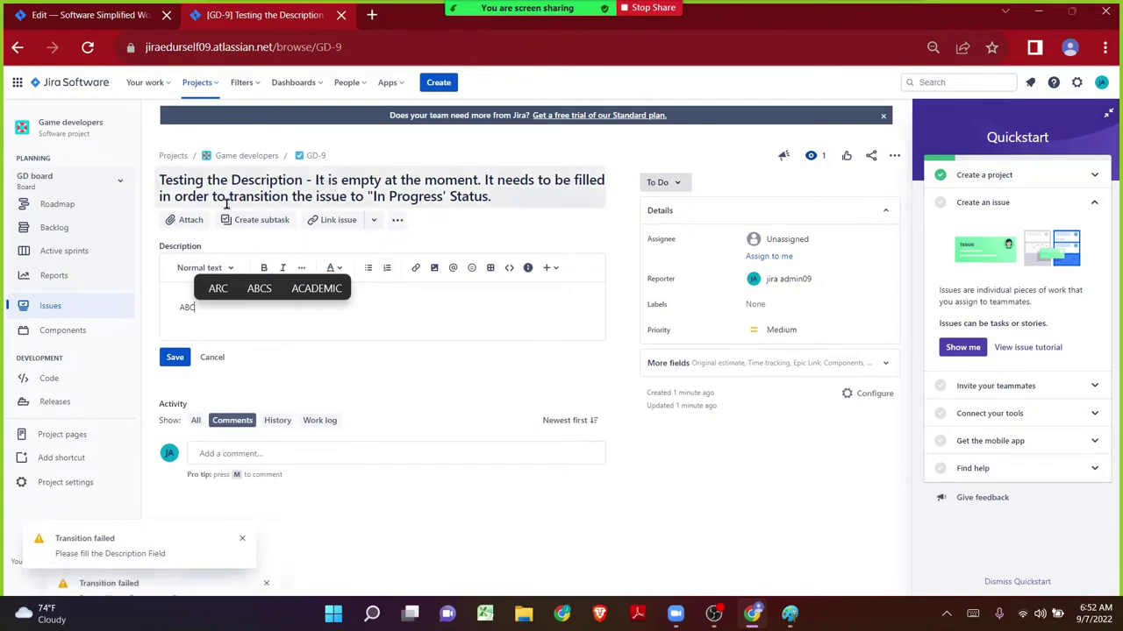
left_click(165, 360)
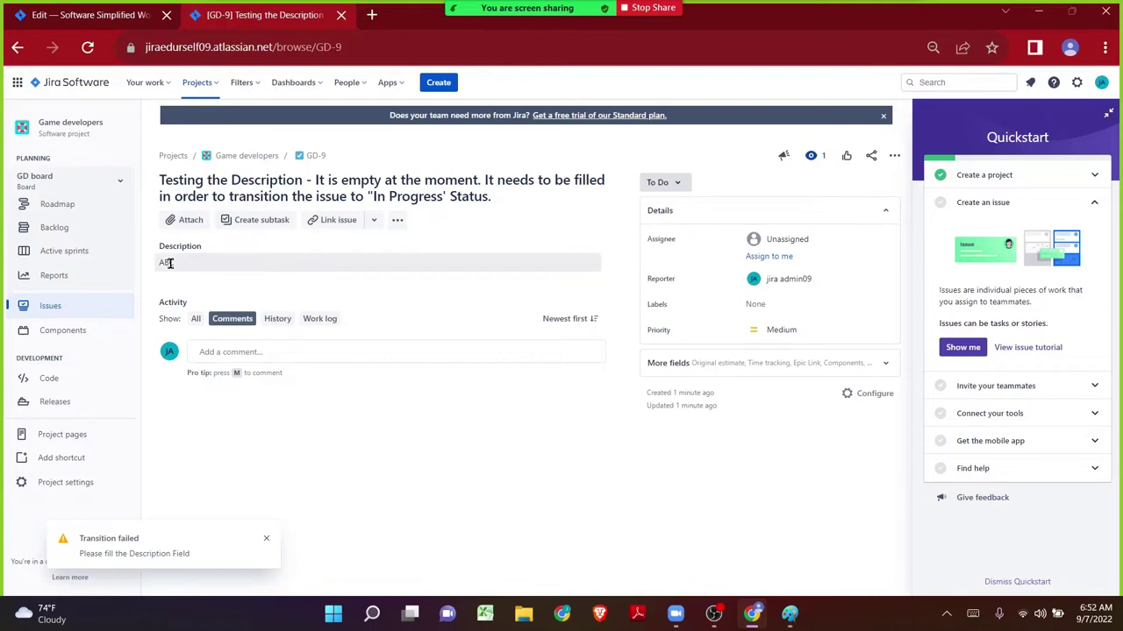
left_click(672, 180)
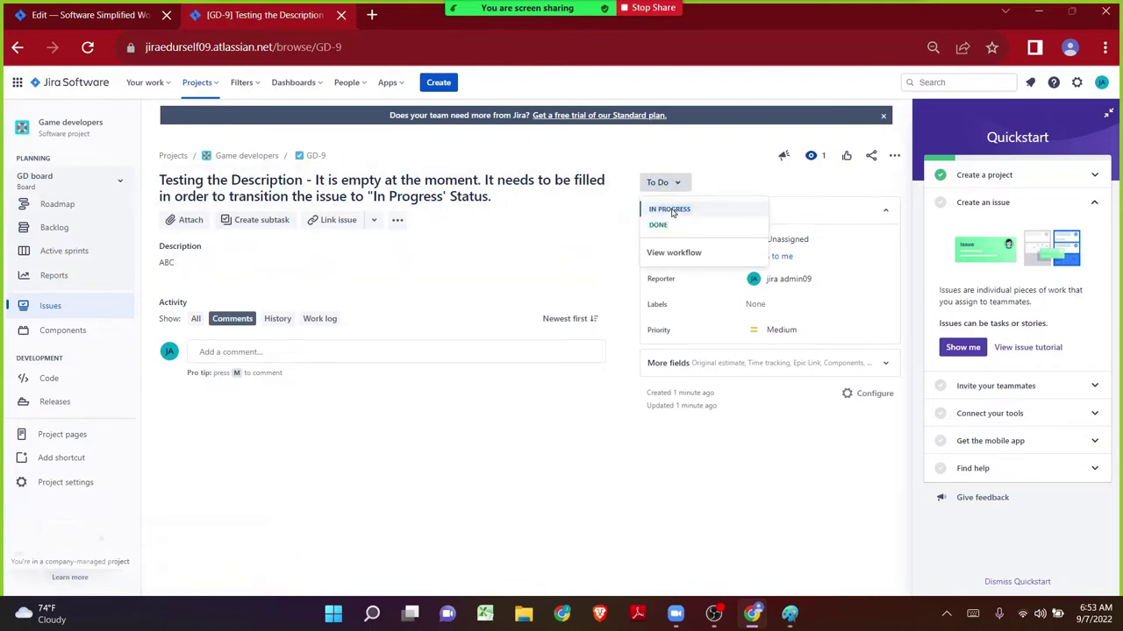
left_click(671, 210)
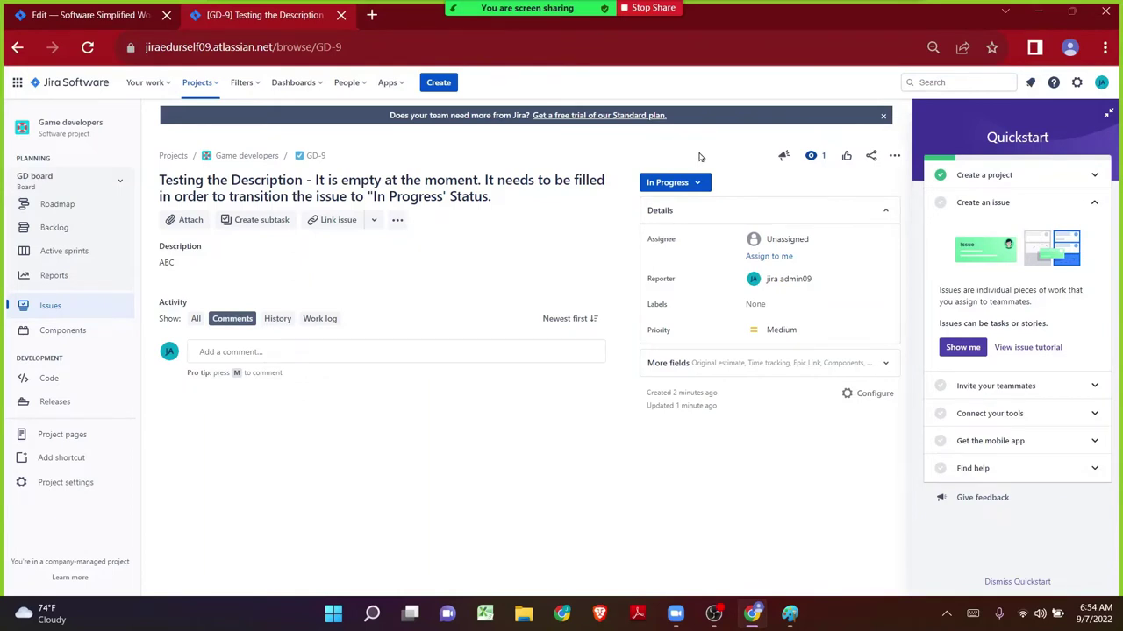
- Switch to Microsoft Word with a blank document and maximize its window
key("super")
type("word")
key("Return")
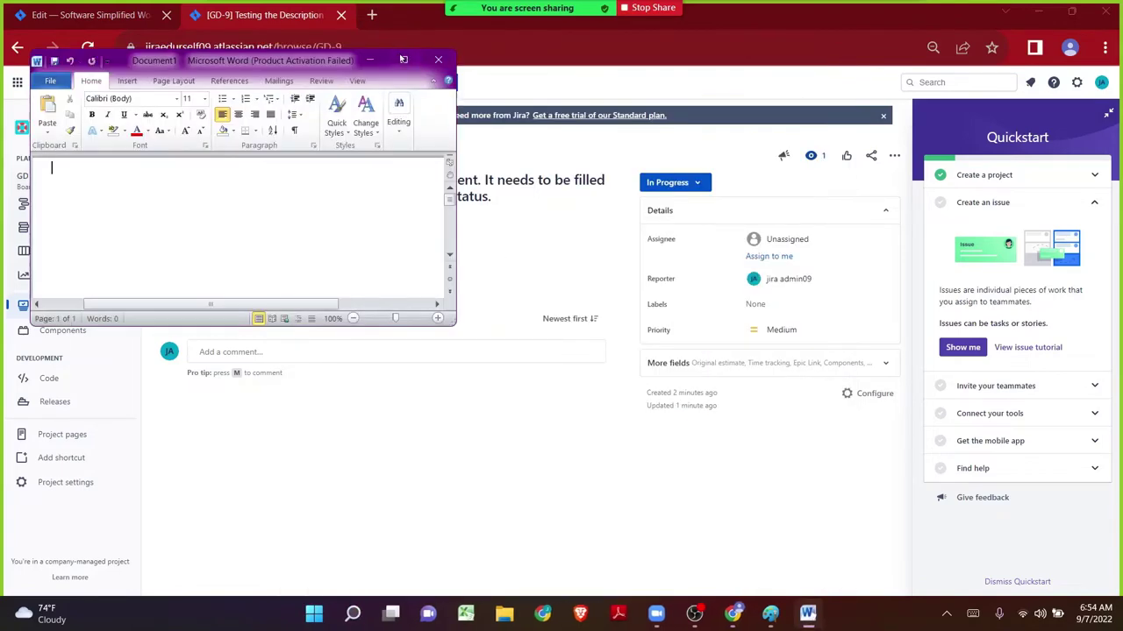
left_click(402, 59)
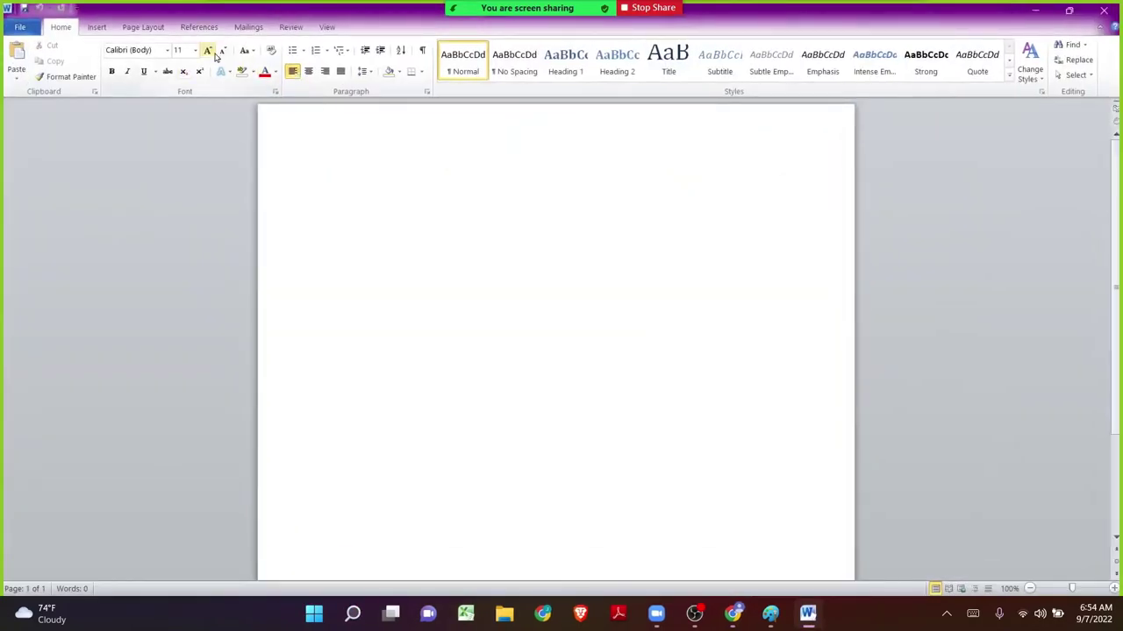
left_click(714, 443)
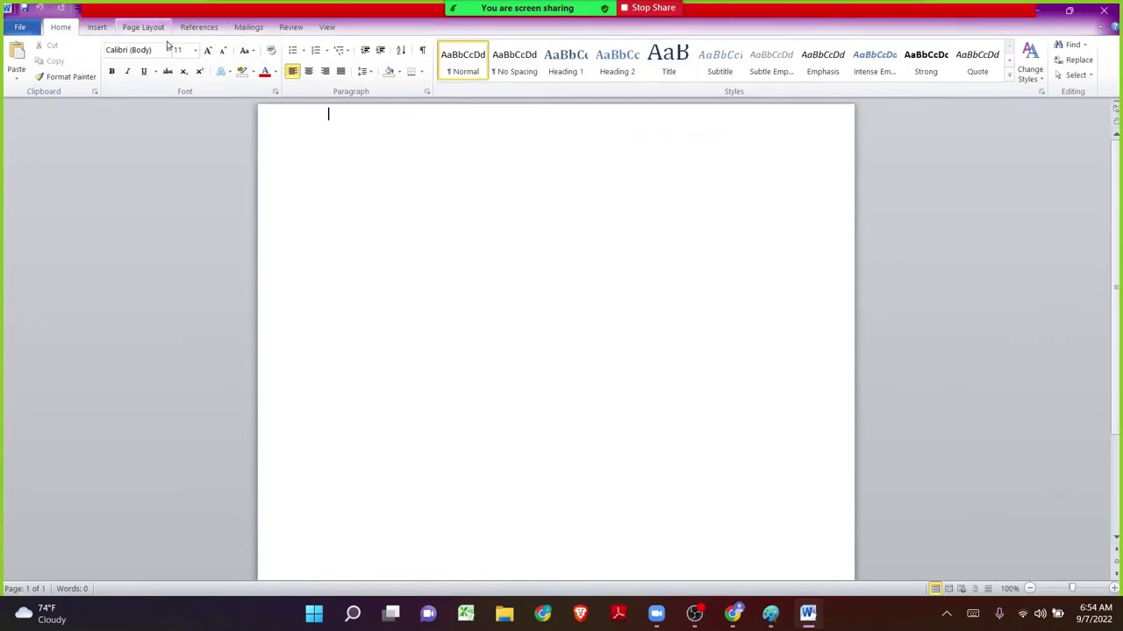
- Increase the font size of the blank document's text to 36
left_click(207, 49)
left_click(207, 50)
left_click(207, 50)
left_click(207, 50)
left_click(207, 50)
left_click(207, 50)
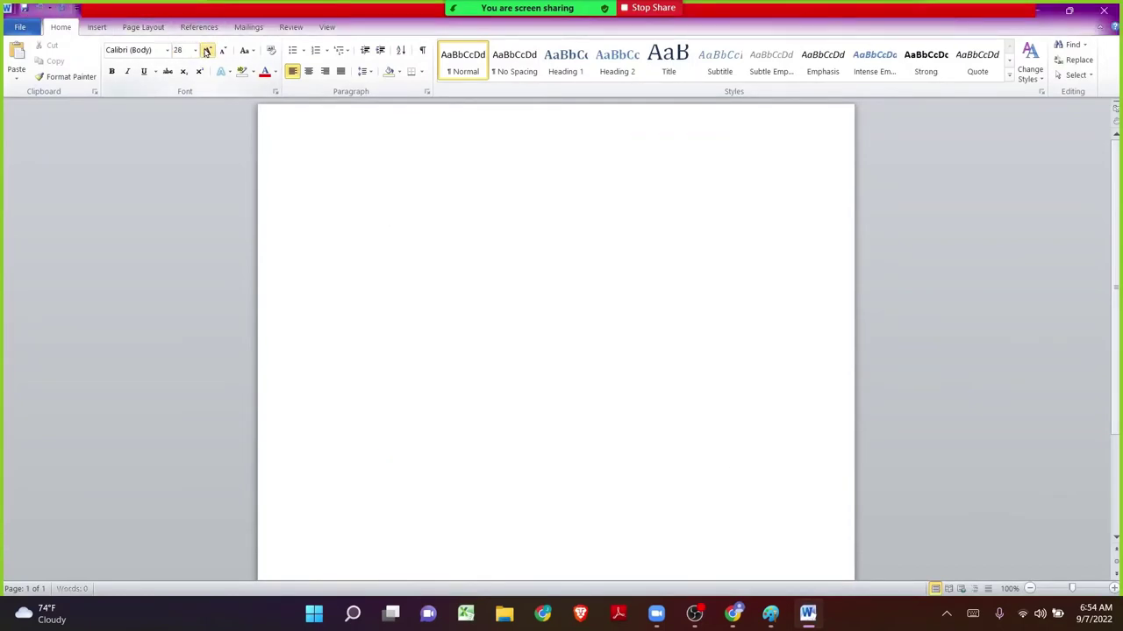
left_click(207, 50)
- Write the heading "Validator – Field Required Validator" in the blank document
type("Vali")
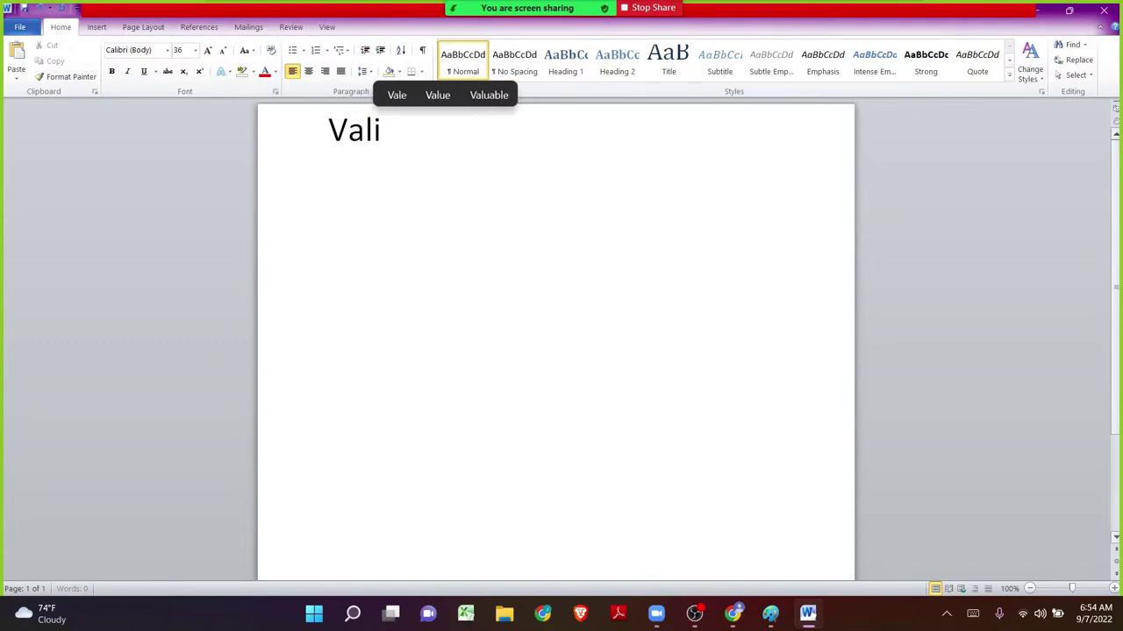
type("dtaor")
key("BackSpace")
key("BackSpace")
key("BackSpace")
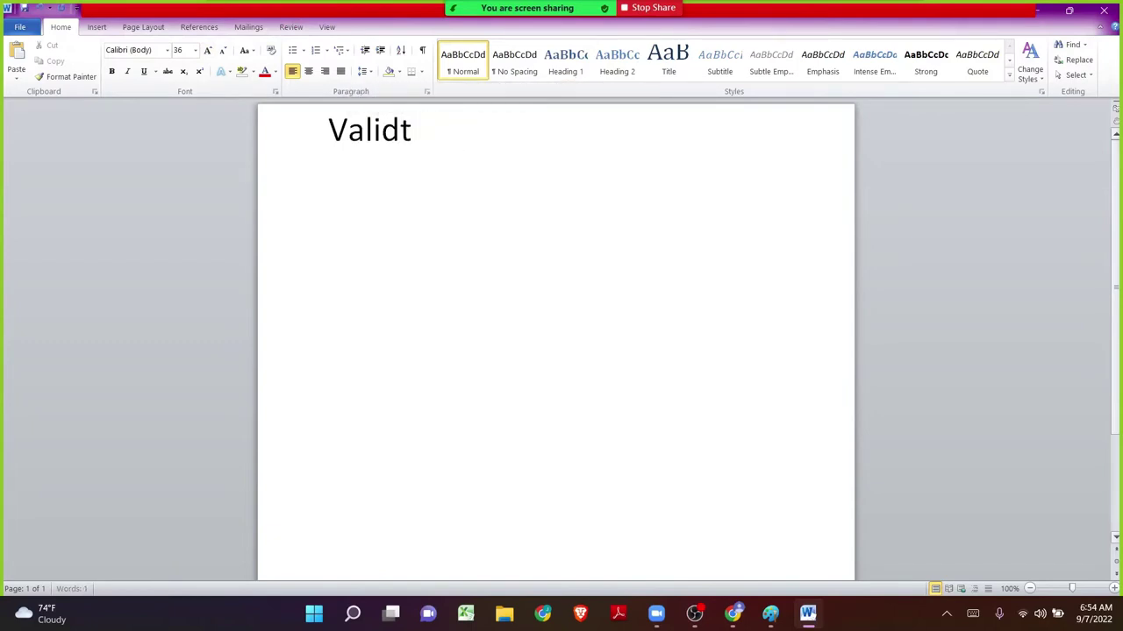
key("BackSpace")
type("ator -")
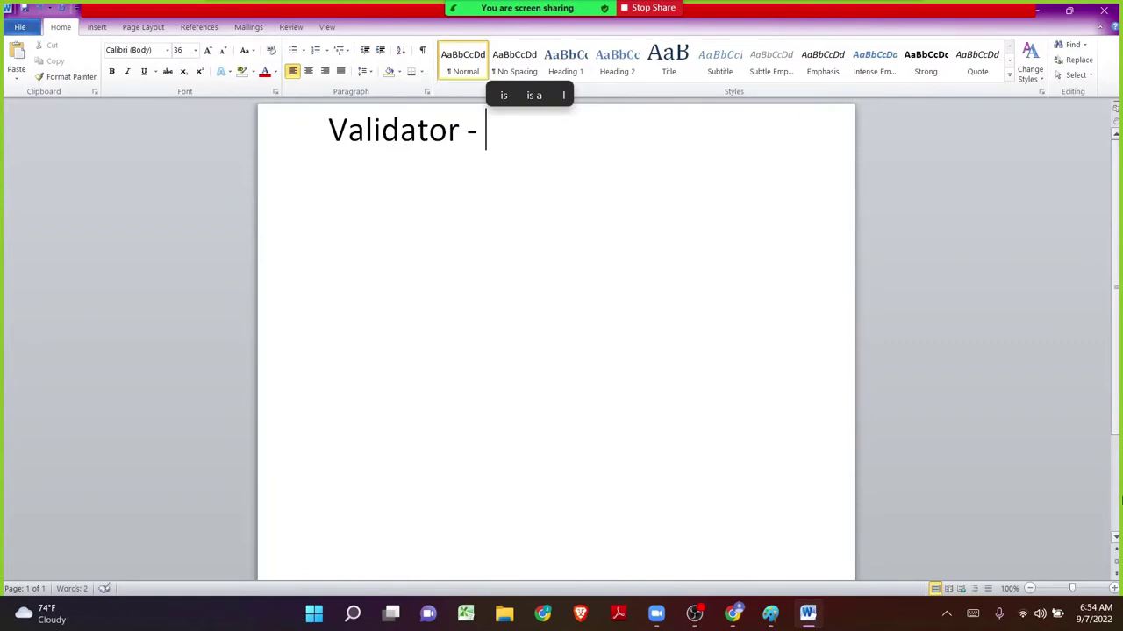
type(" Fiel")
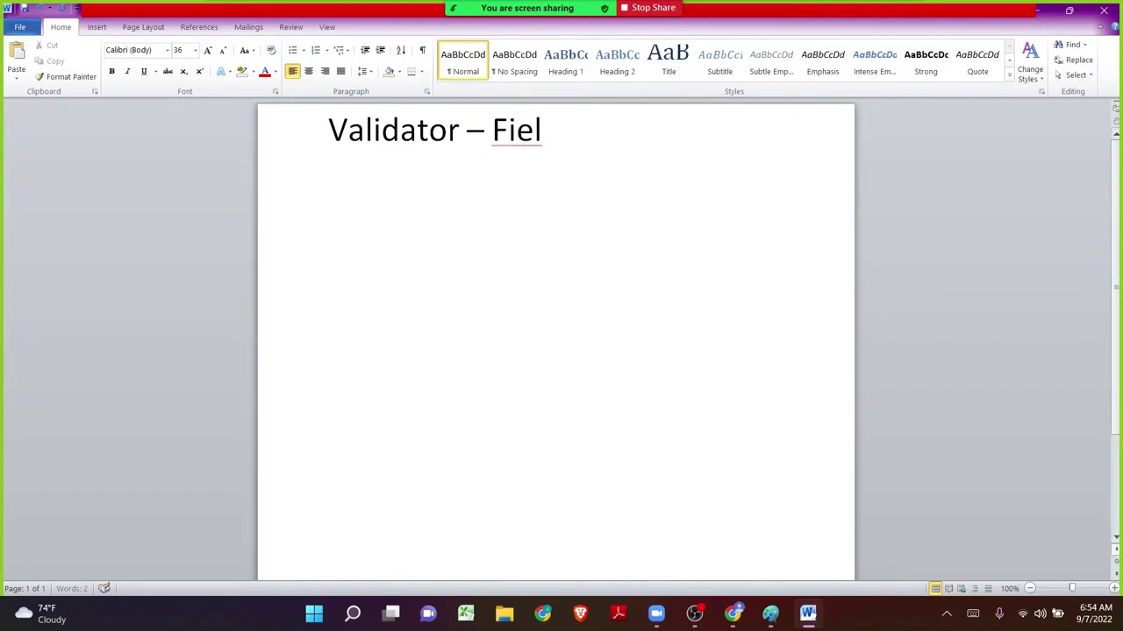
type("d Require")
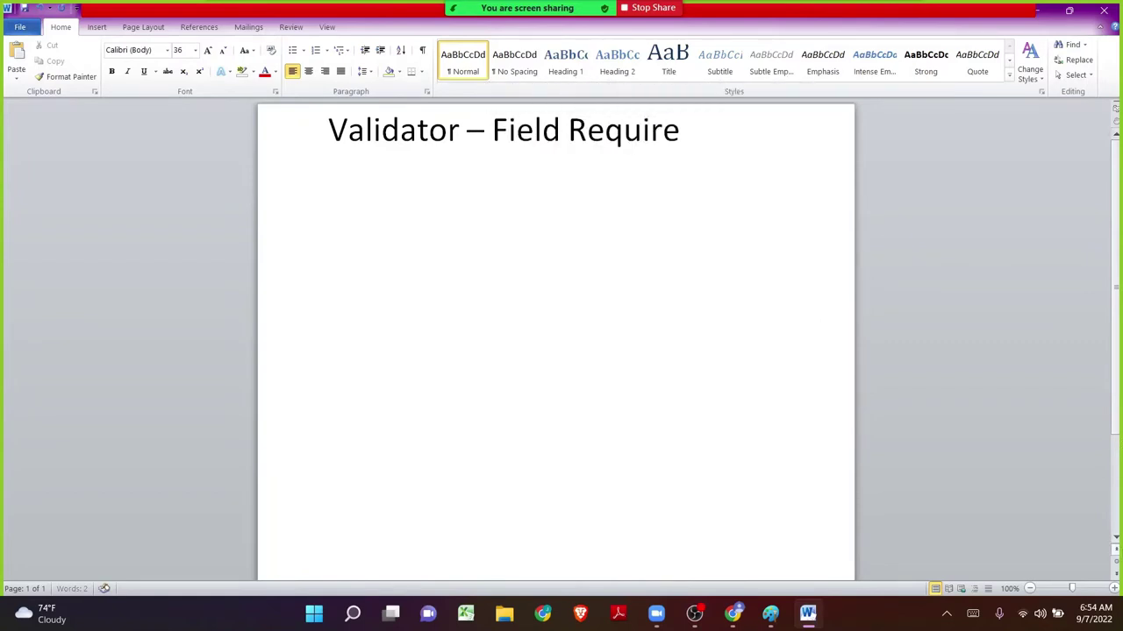
type("d Valido")
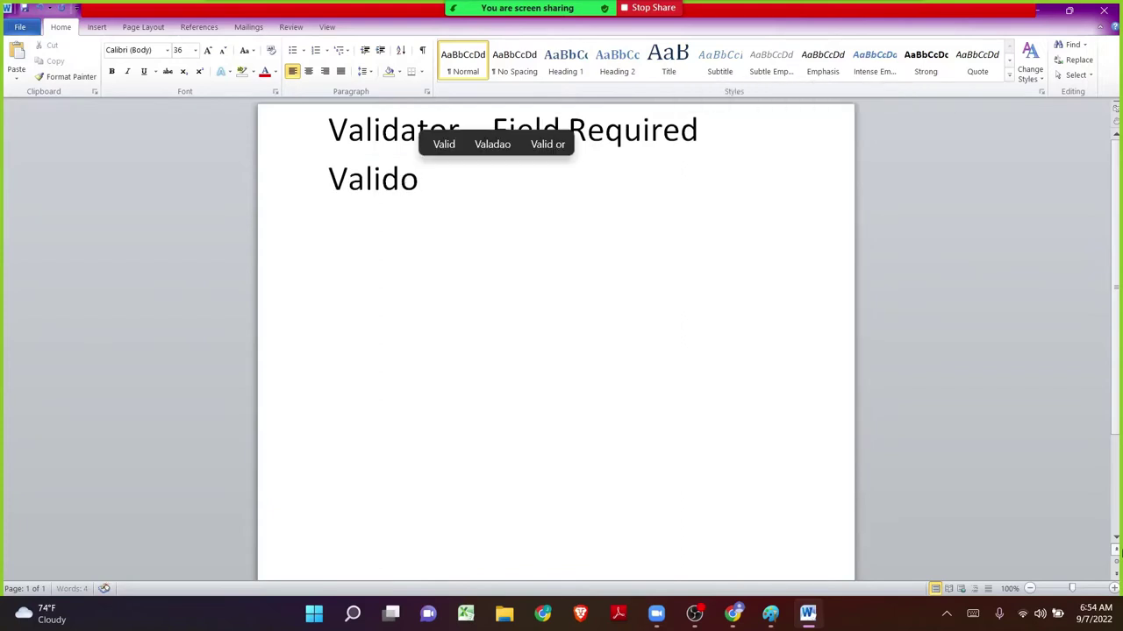
key("BackSpace")
type("ator")
- Change the font colour of "Field Required Validator" in the heading to standard green
key("shift+Home")
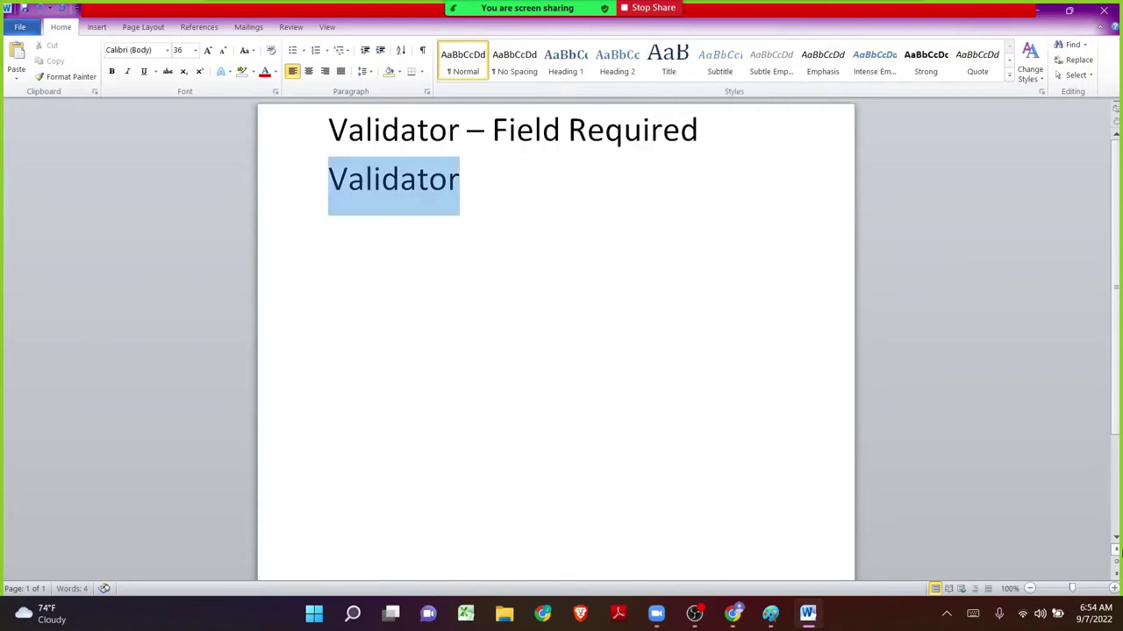
key("ctrl+shift+Left")
key("ctrl+shift+Left")
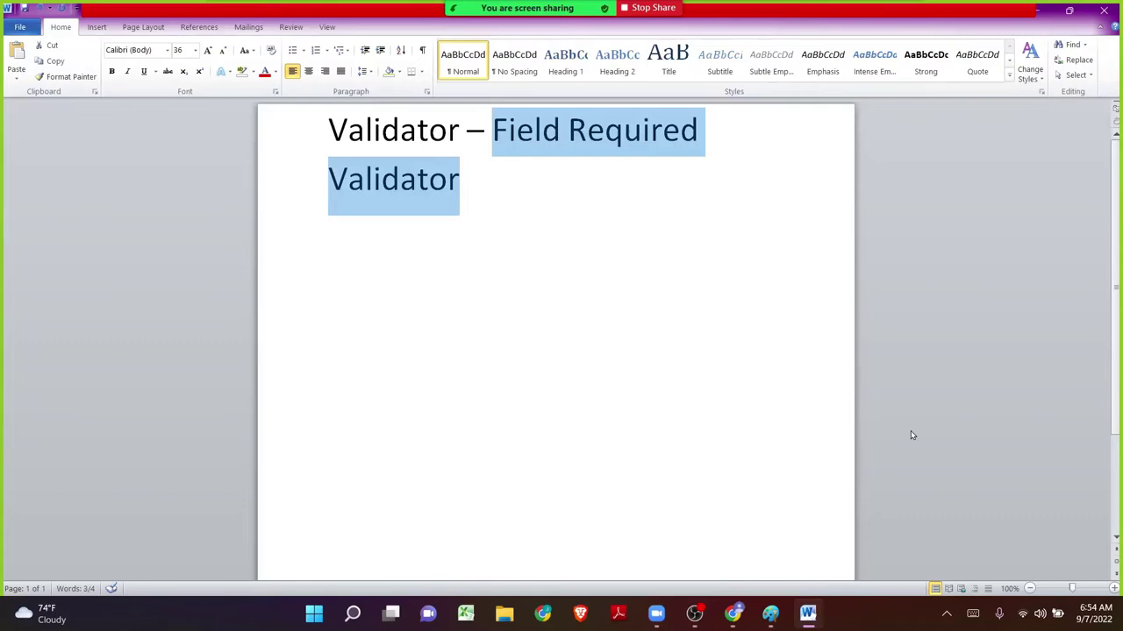
left_click(275, 71)
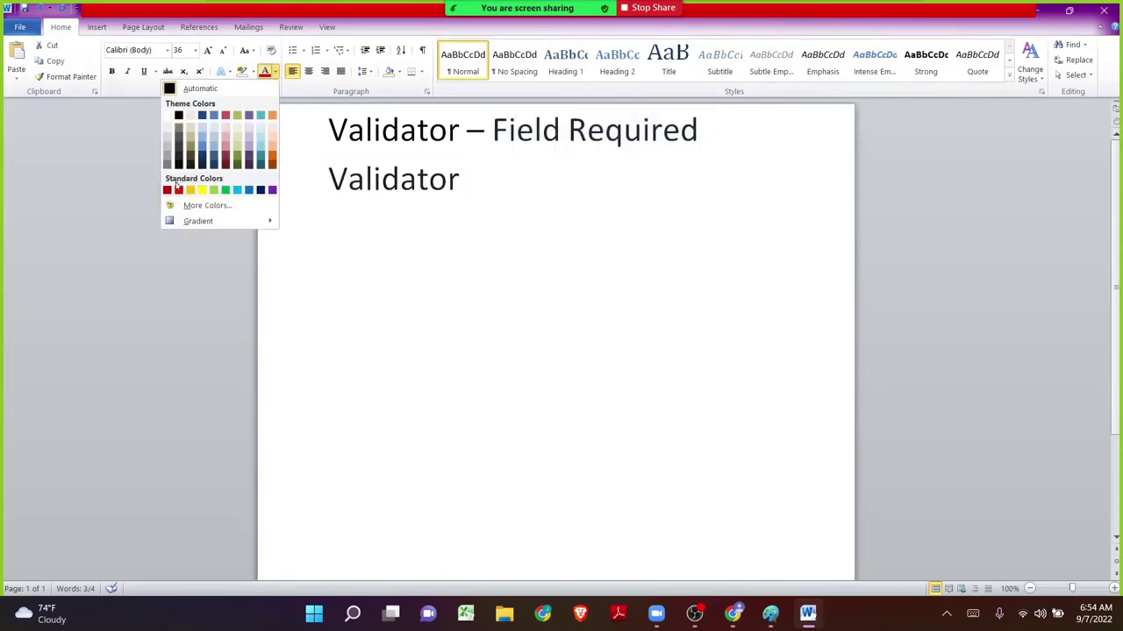
left_click(226, 190)
left_click(516, 200)
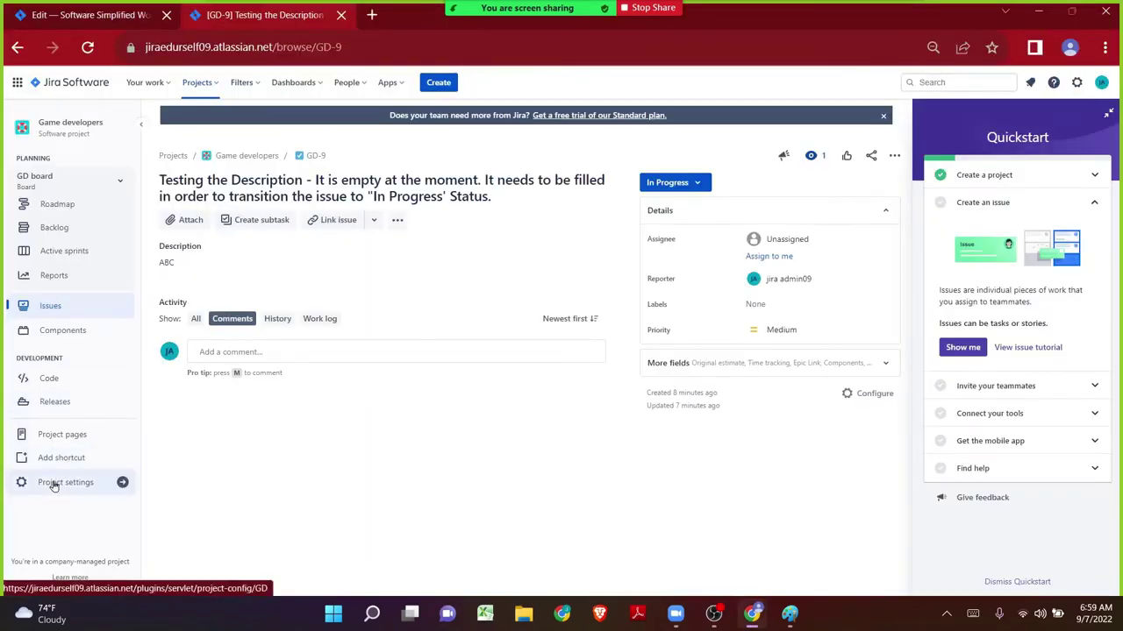
- Switch to the workflow designer page in Jira, reload it and read the message about the workflow
left_click(74, 15)
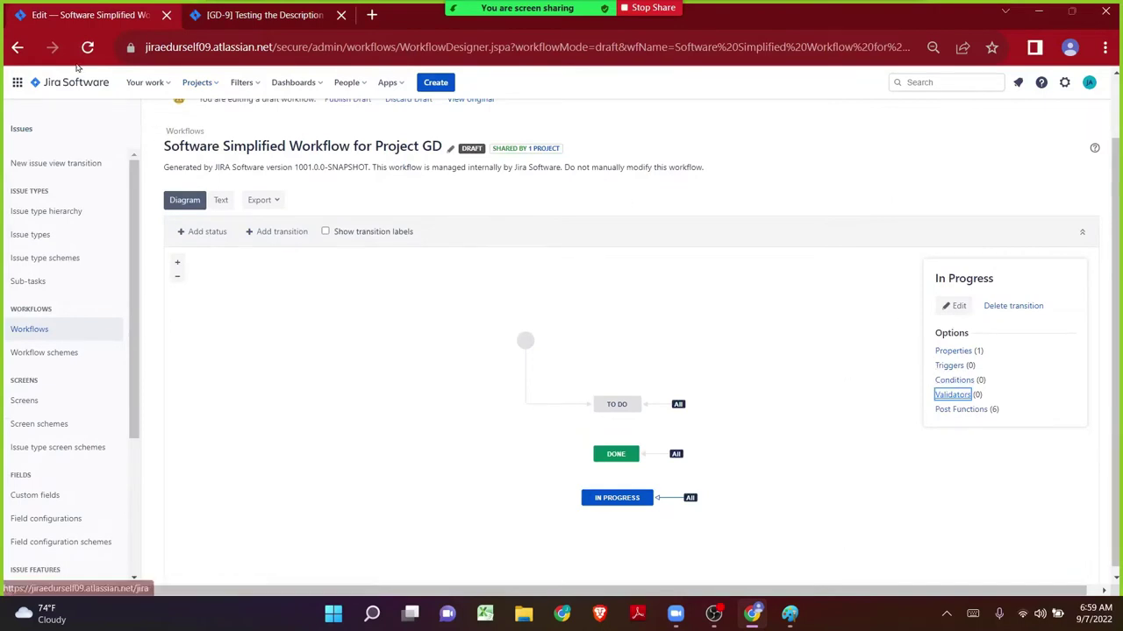
left_click(87, 48)
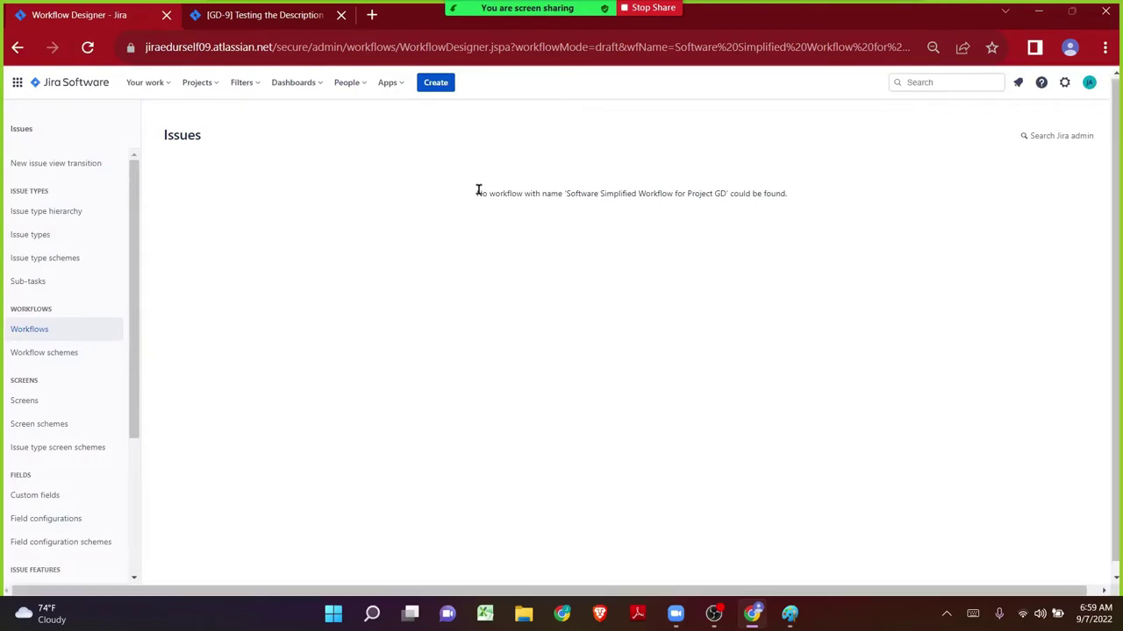
left_click_drag(478, 191, 790, 197)
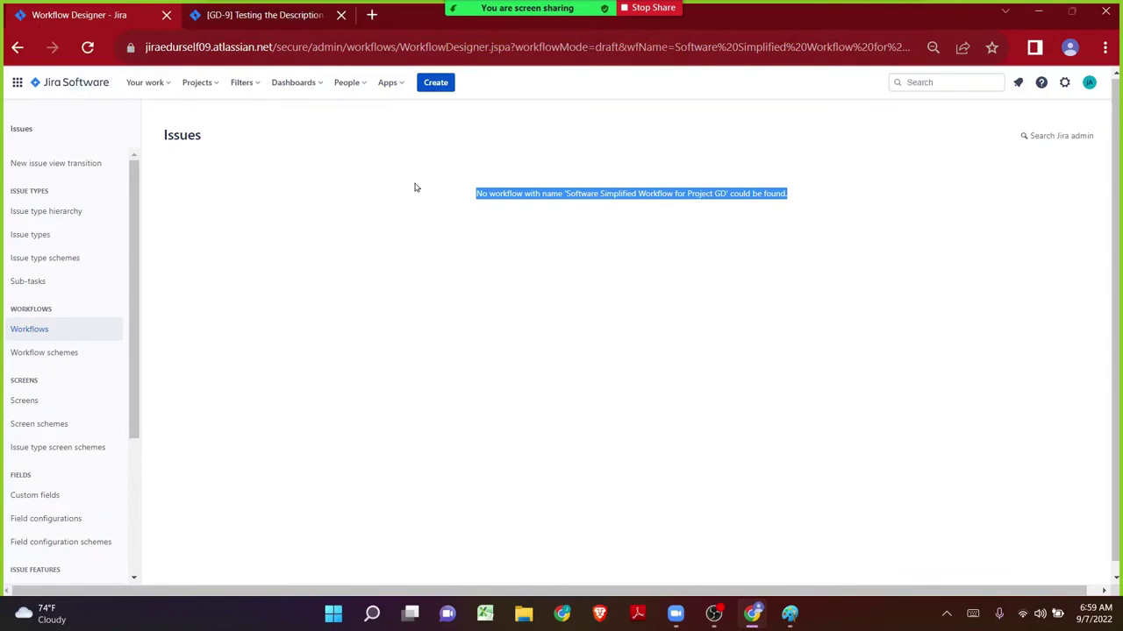
left_click(448, 235)
left_click_drag(481, 192, 786, 188)
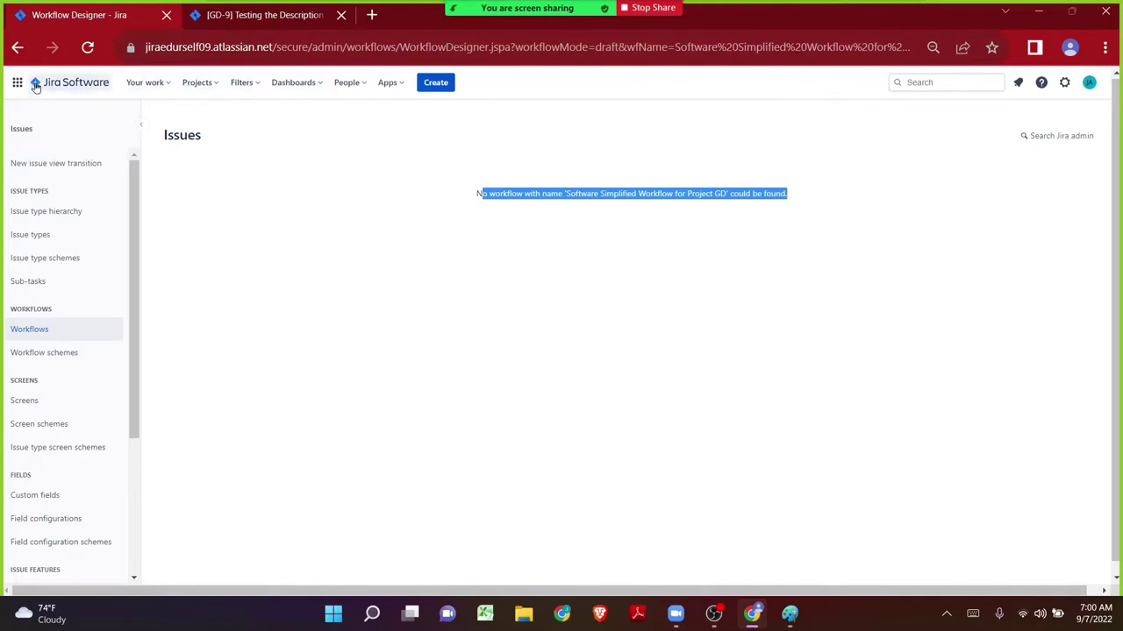
- Open the Software Simplified Workflow of the Game developers project for editing and show it as a diagram
left_click(196, 83)
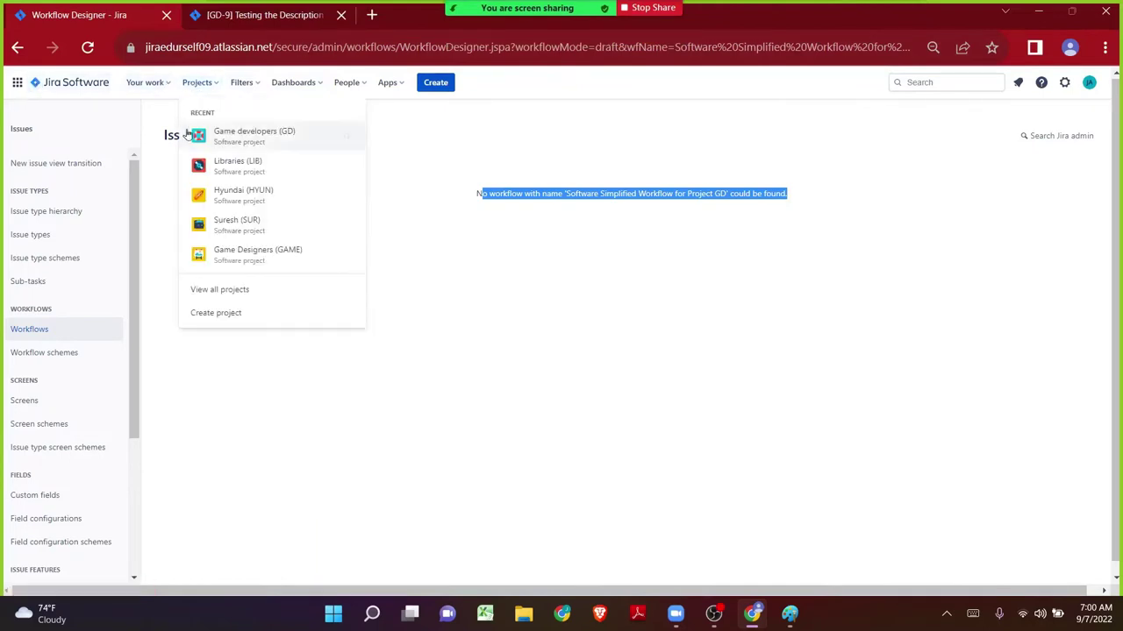
left_click(192, 134)
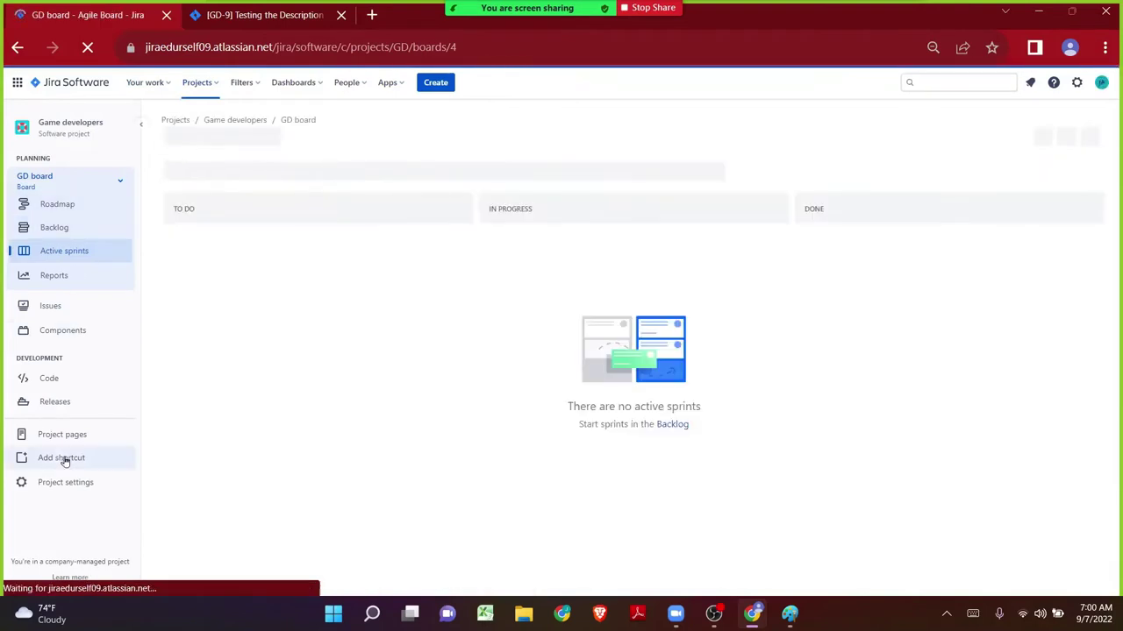
left_click(62, 483)
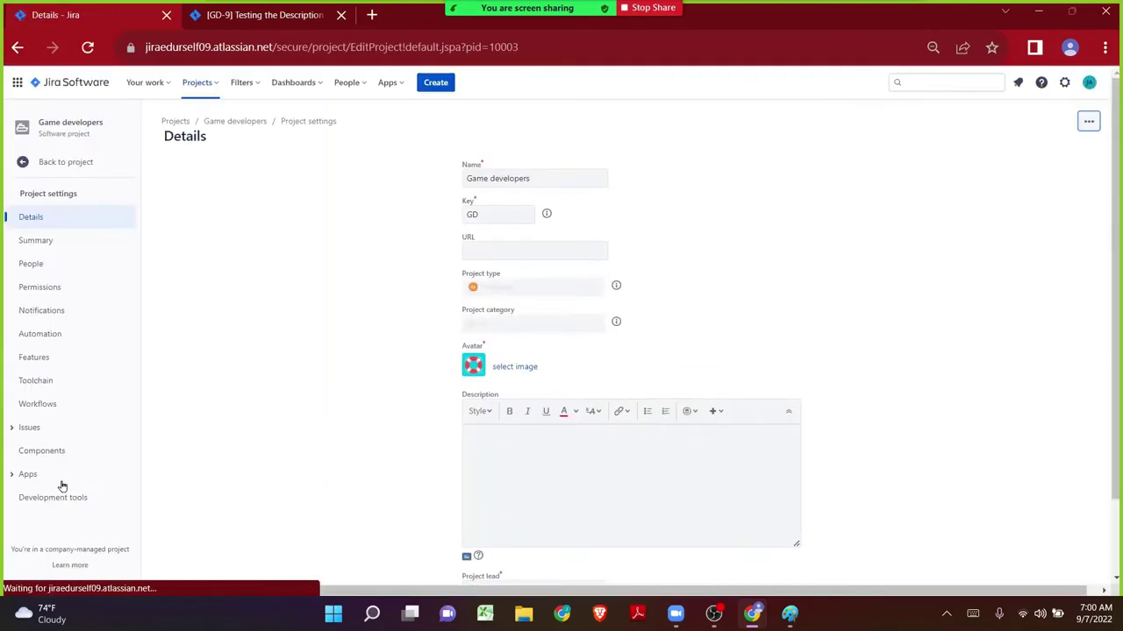
left_click(42, 404)
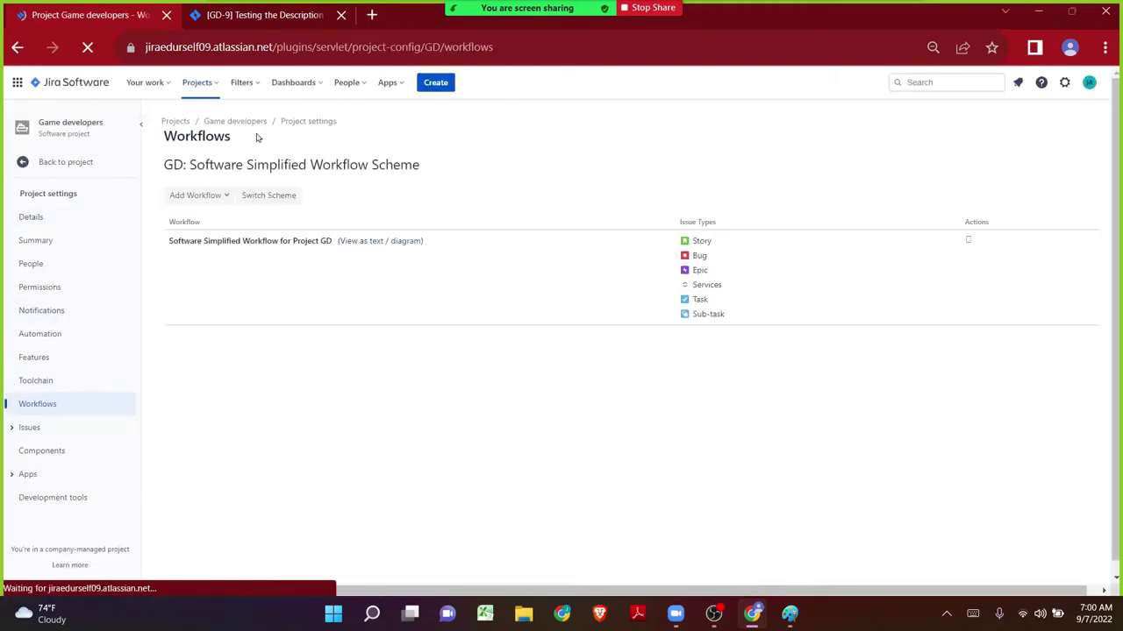
left_click(970, 243)
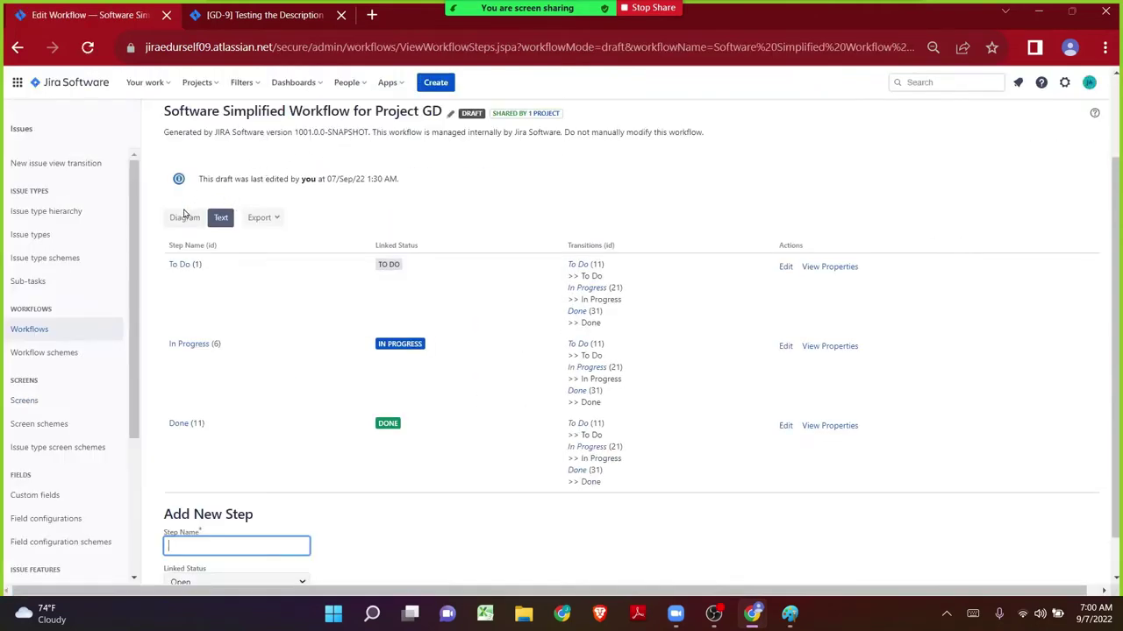
left_click(184, 218)
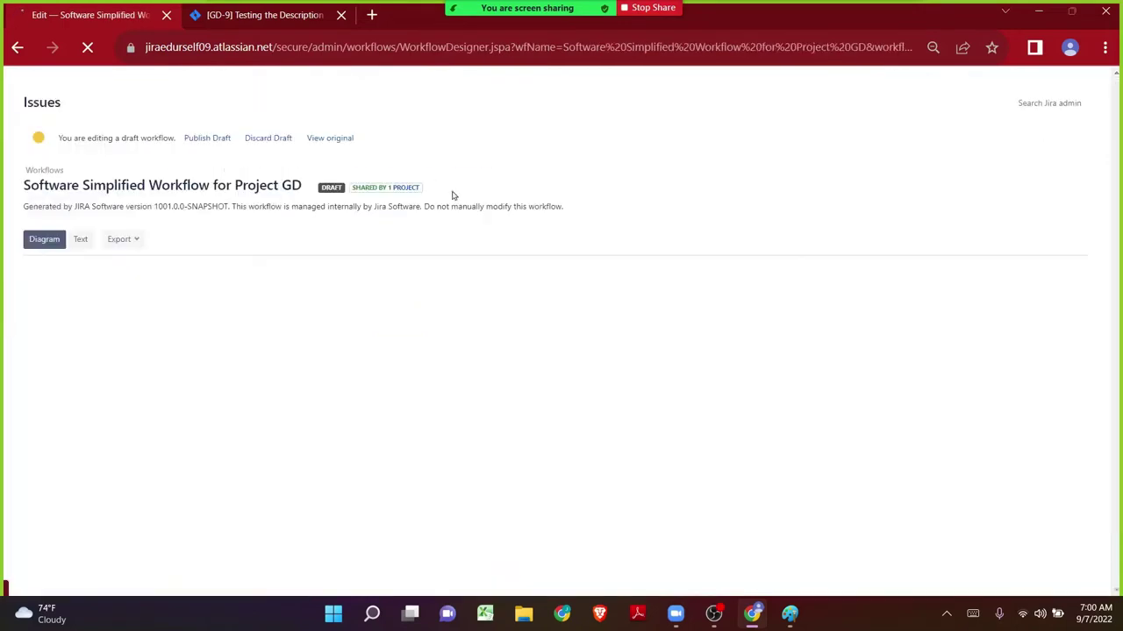
scroll(363, 226, "down", 1)
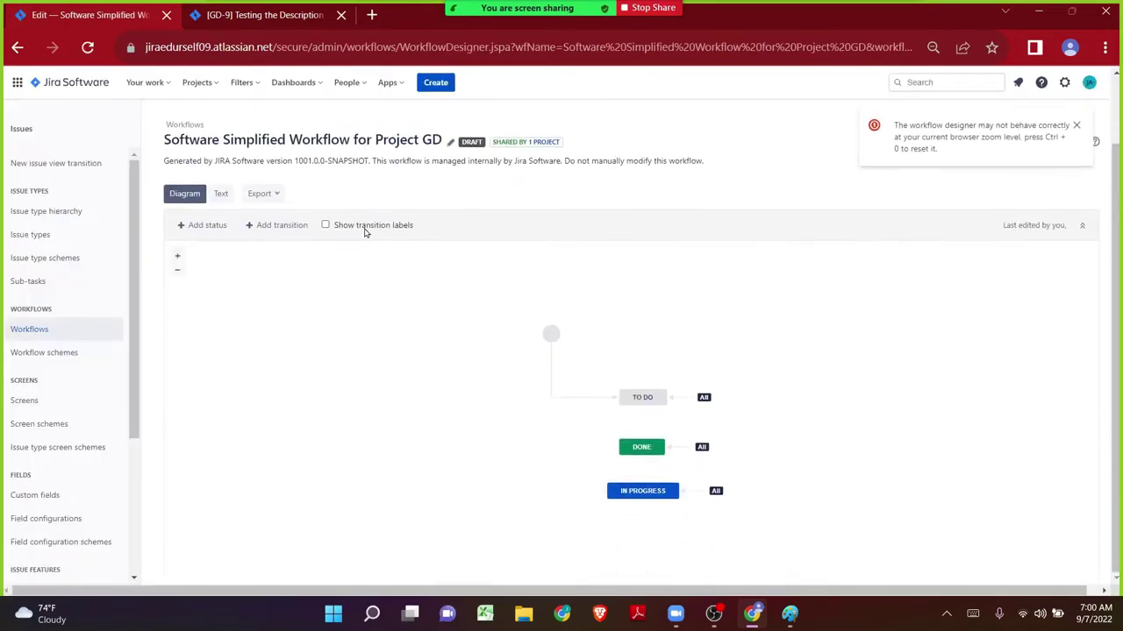
- Check the options of the To Do, Done and In Progress transitions and open the In Progress transition's validators
left_click(680, 401)
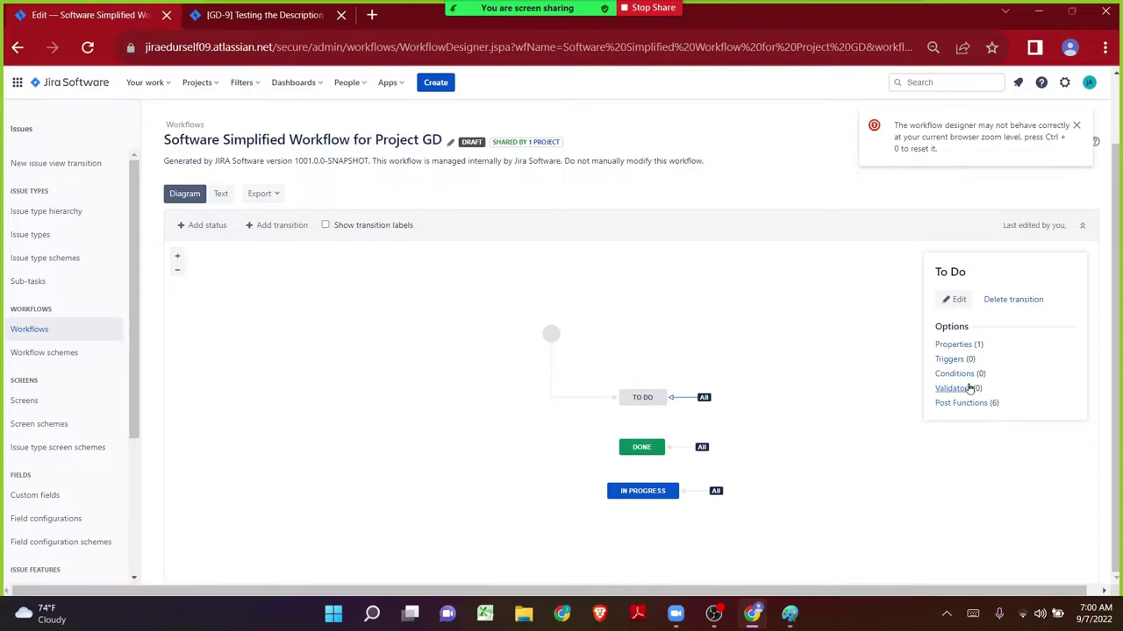
left_click(688, 448)
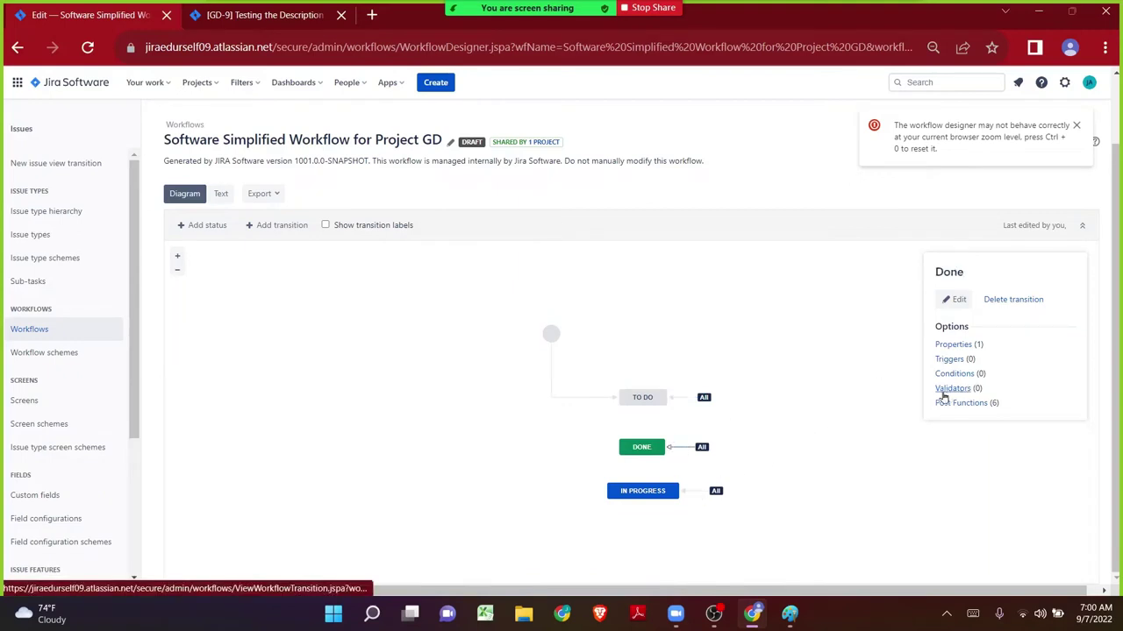
left_click(700, 490)
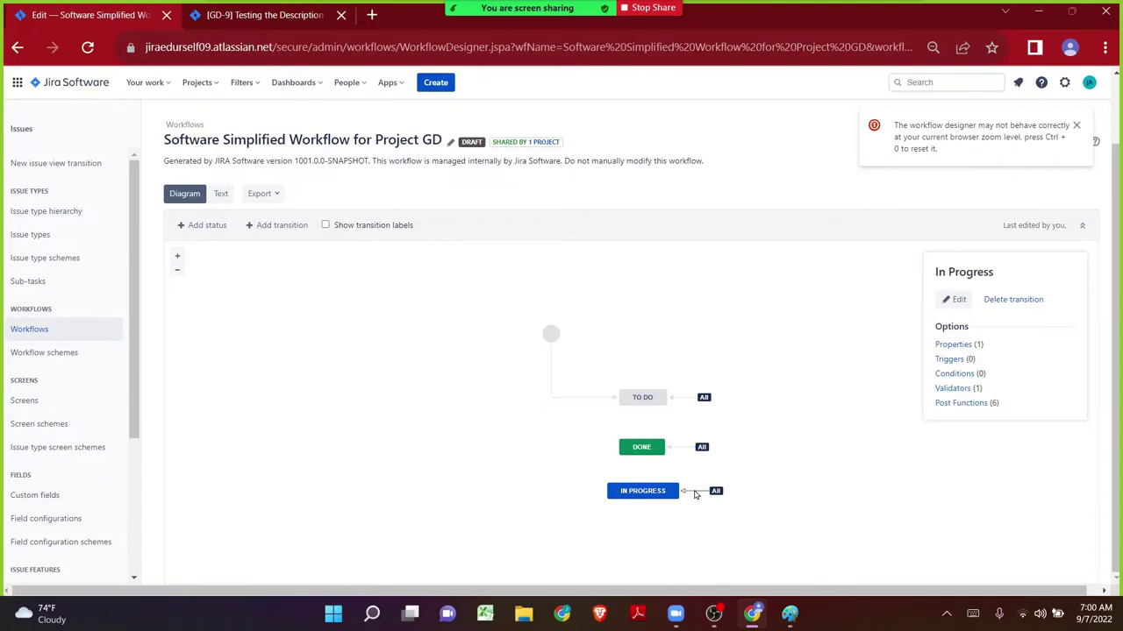
left_click(953, 394)
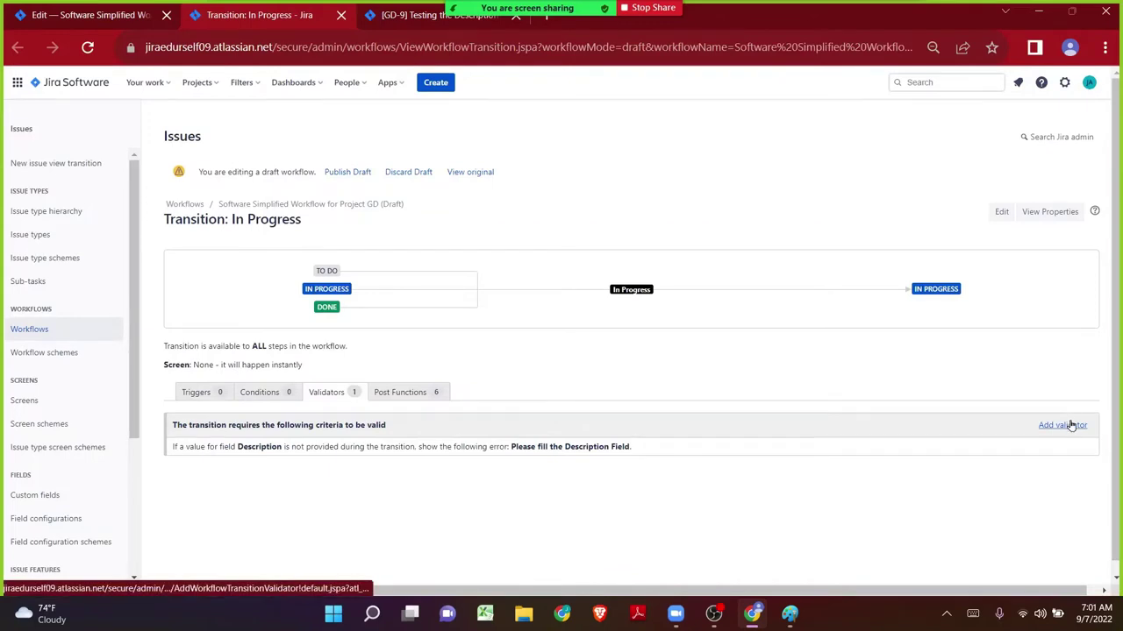
double_click(637, 295)
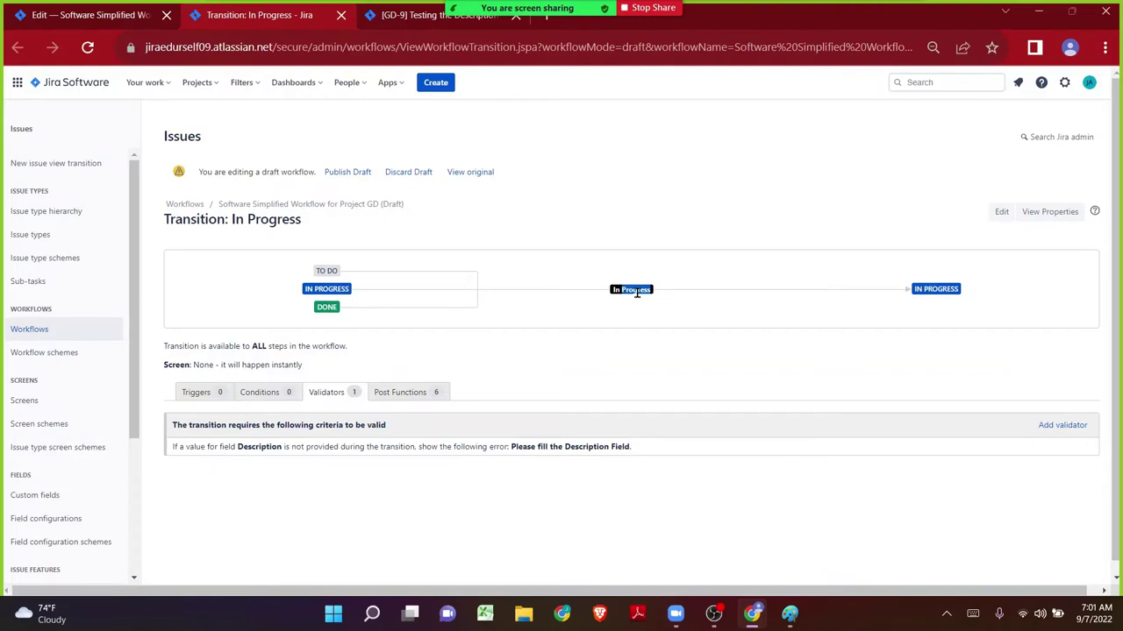
- Open the list of validators that can be added to the In Progress transition and examine their descriptions
left_click(1048, 425)
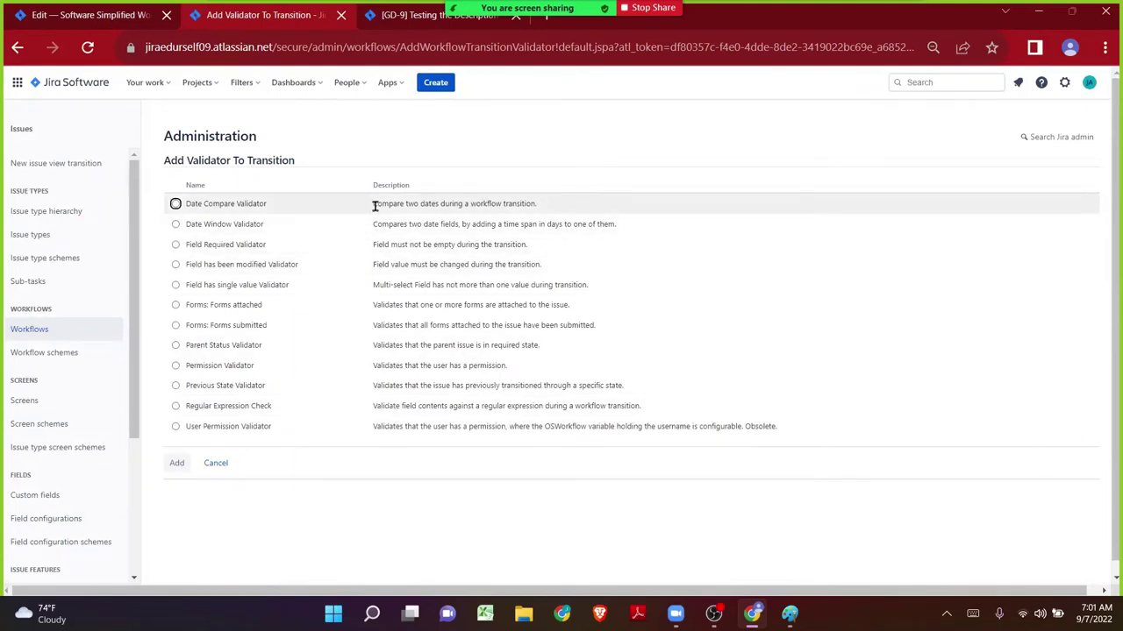
left_click_drag(372, 205, 541, 209)
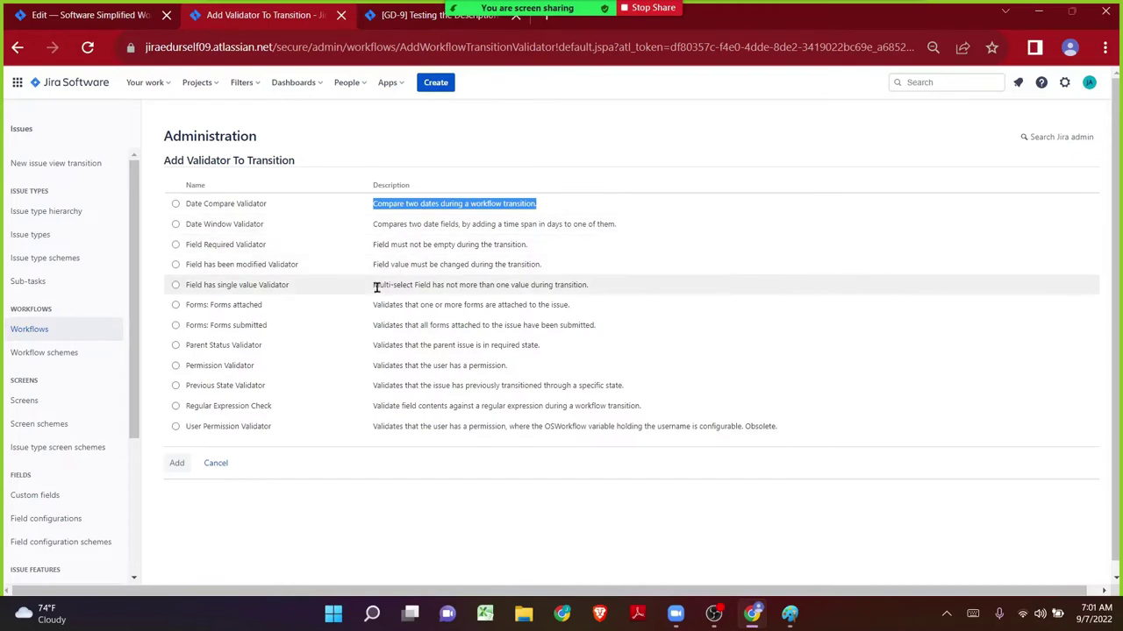
left_click_drag(373, 285, 619, 292)
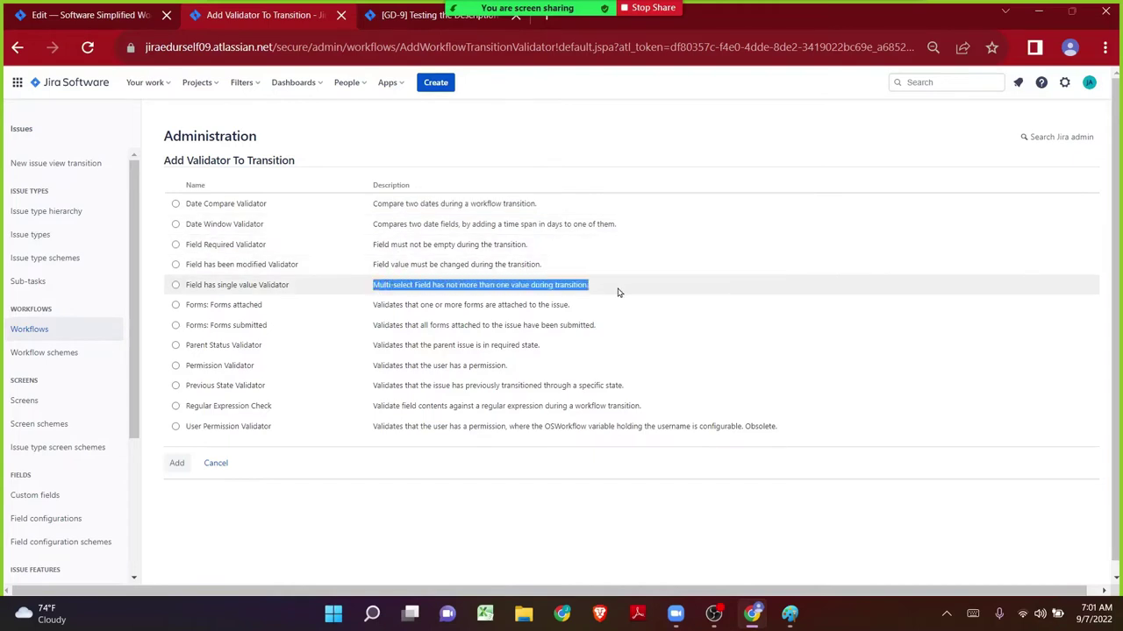
left_click_drag(221, 250, 632, 284)
left_click_drag(188, 290, 294, 295)
left_click(375, 287)
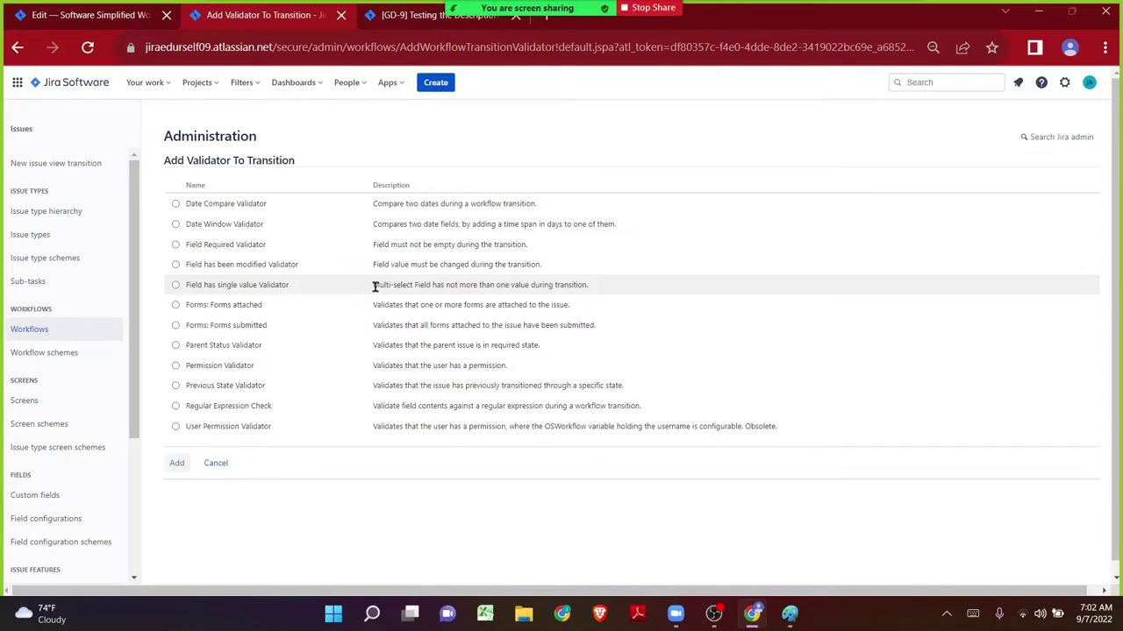
left_click_drag(375, 287, 591, 289)
left_click(591, 289)
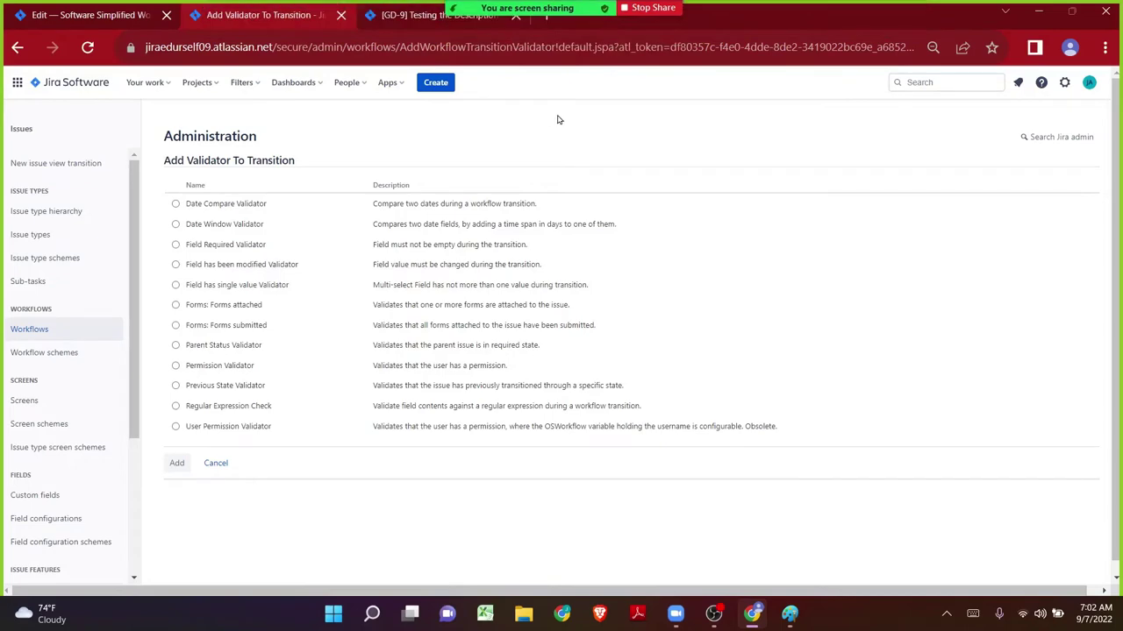
- Start a new issue from the GD-9 issue page and set its project to Libraries (LIB)
key("ctrl+Tab")
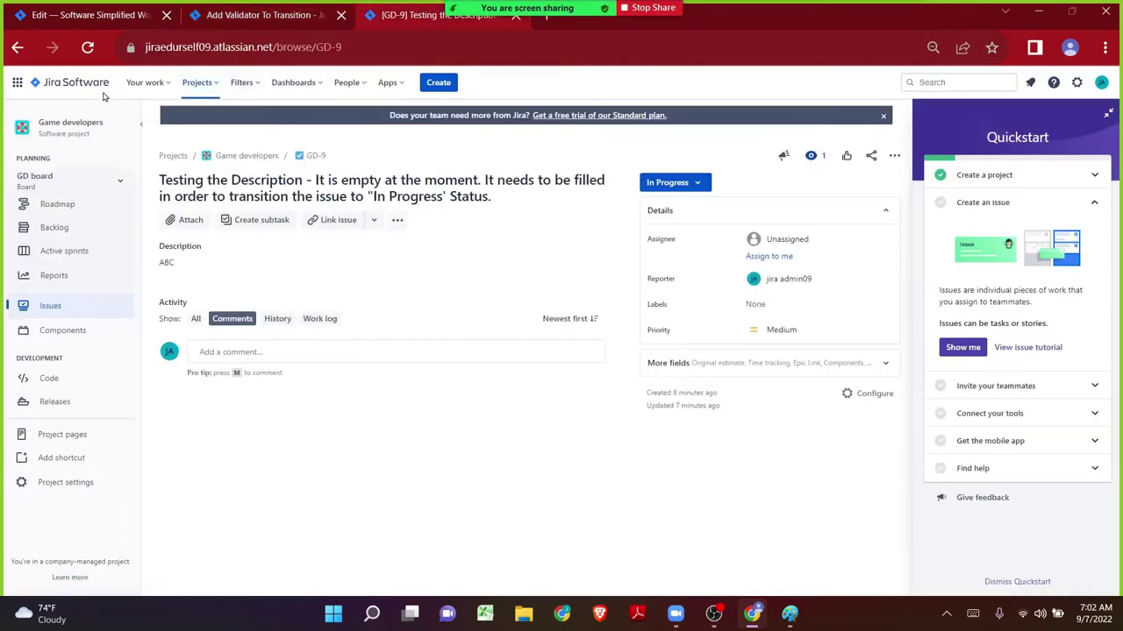
left_click(436, 82)
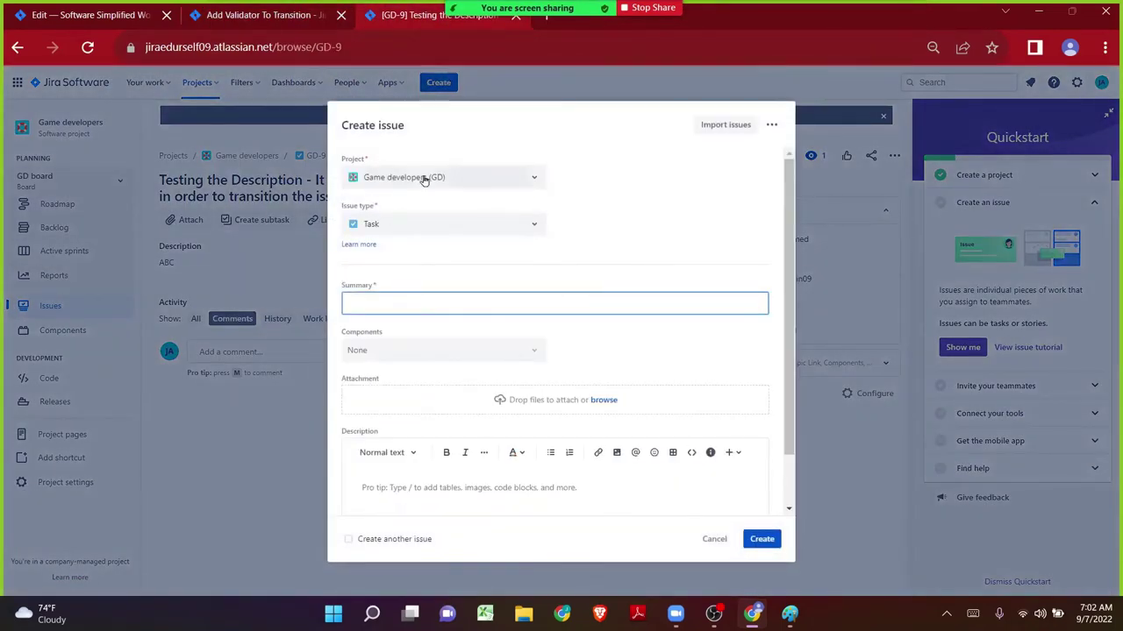
left_click(425, 179)
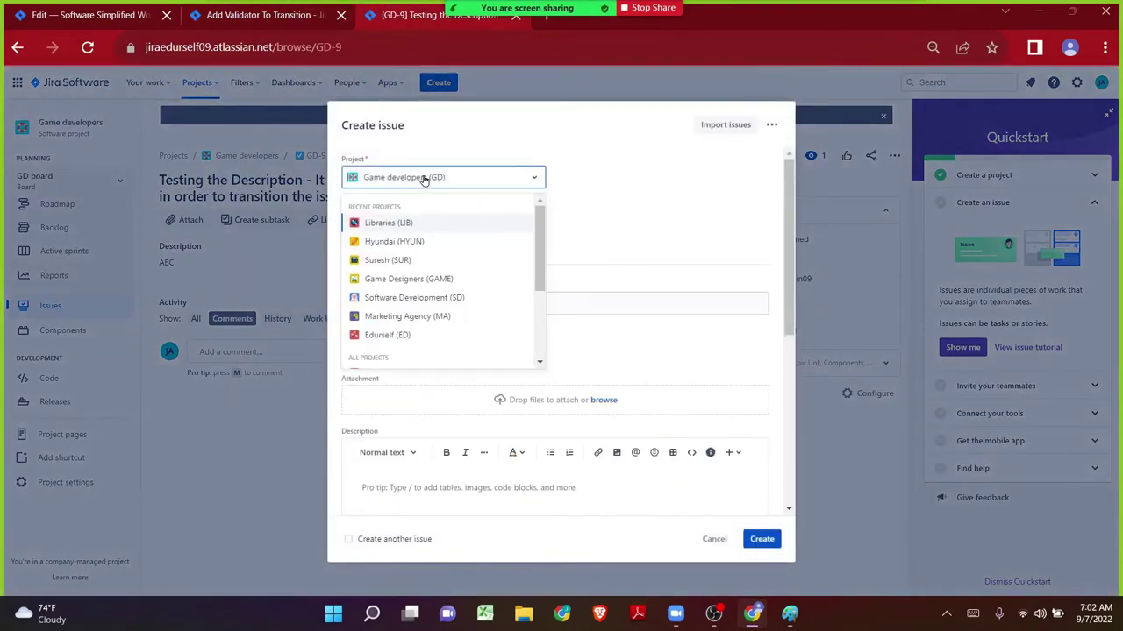
left_click(415, 224)
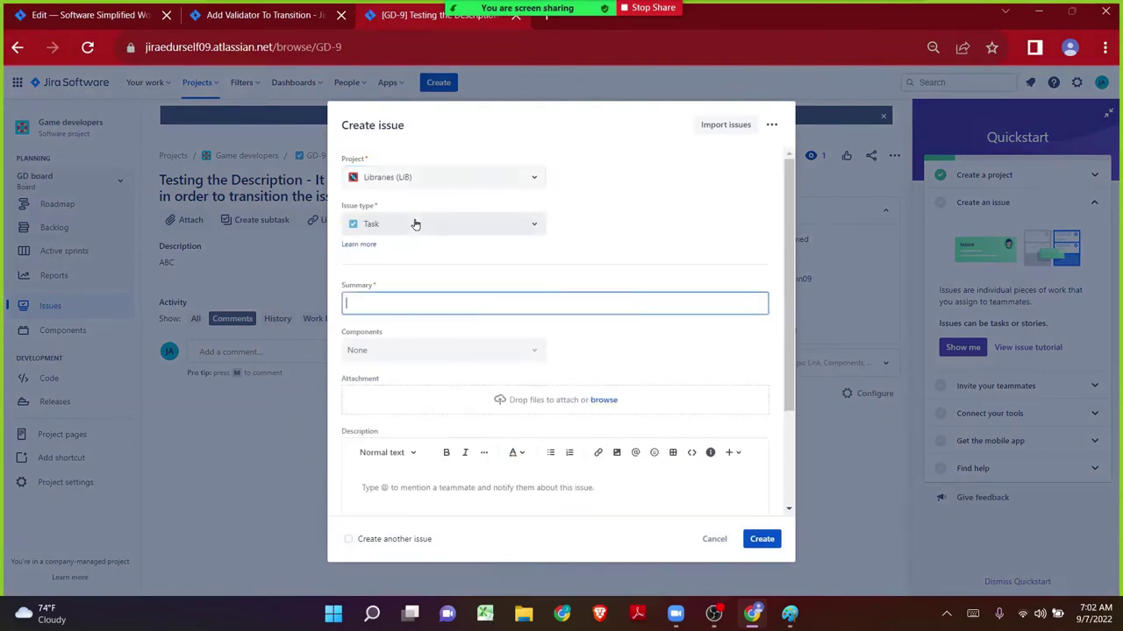
- Set the new issue's project to Hyundai (HYUN) and its issue type to Services, and look through the form's fields
scroll(497, 348, "down", 5)
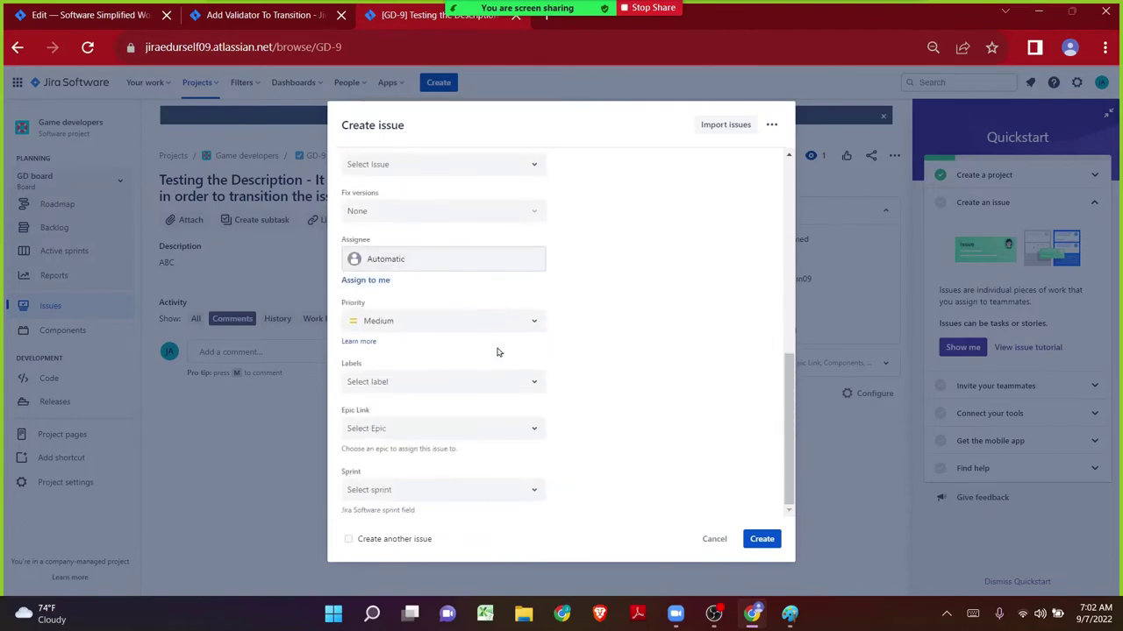
scroll(497, 348, "up", 5)
left_click(406, 229)
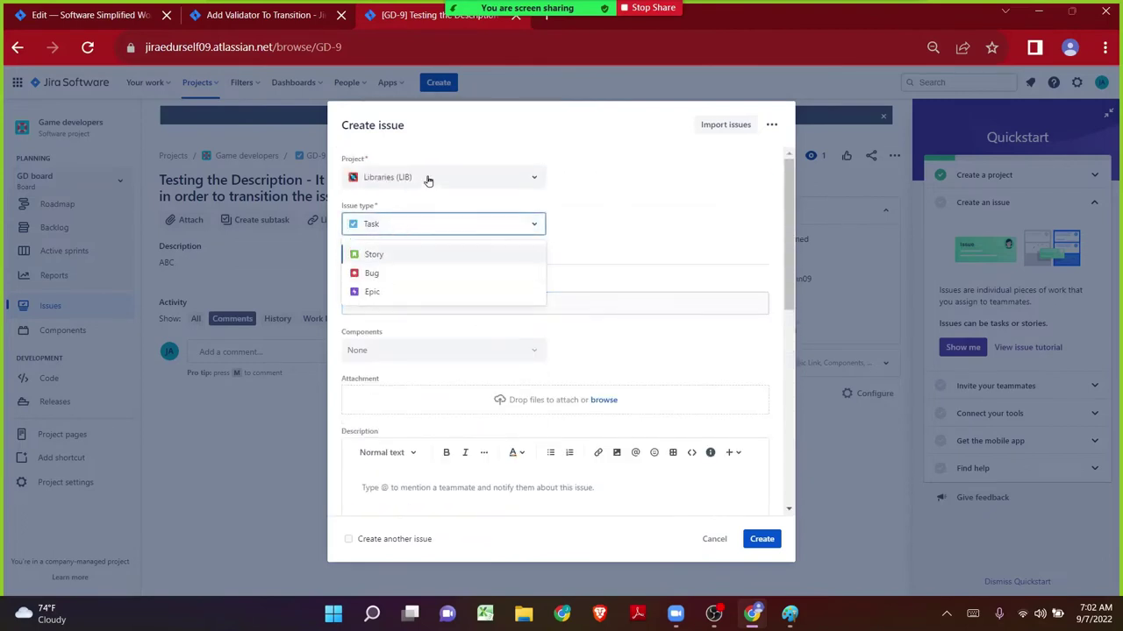
left_click(418, 178)
left_click(397, 242)
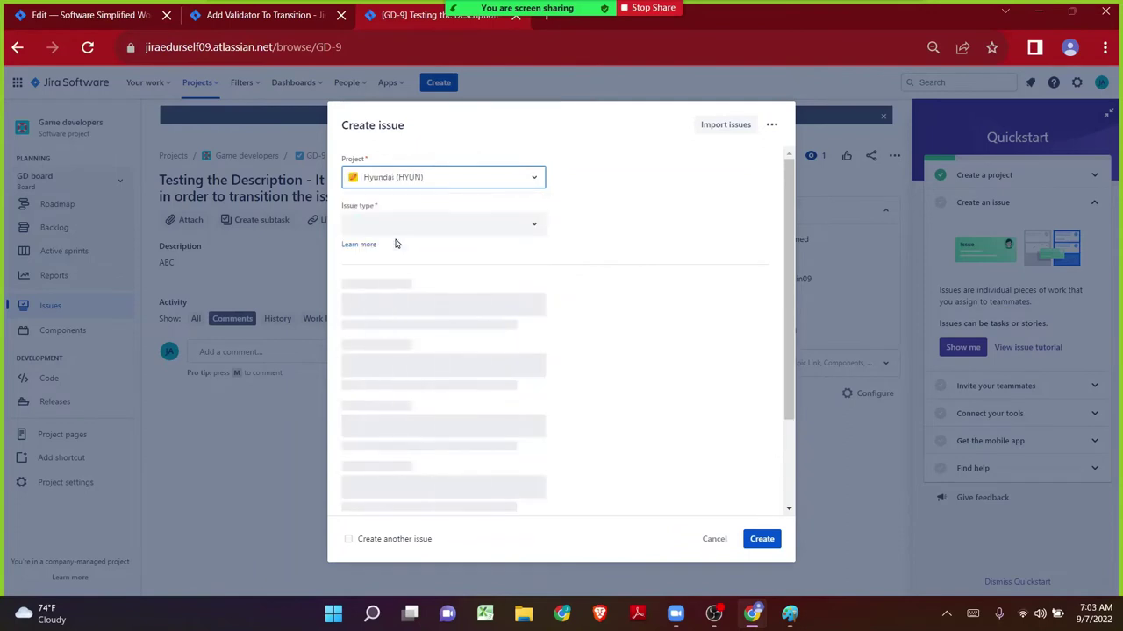
left_click(396, 230)
left_click(396, 254)
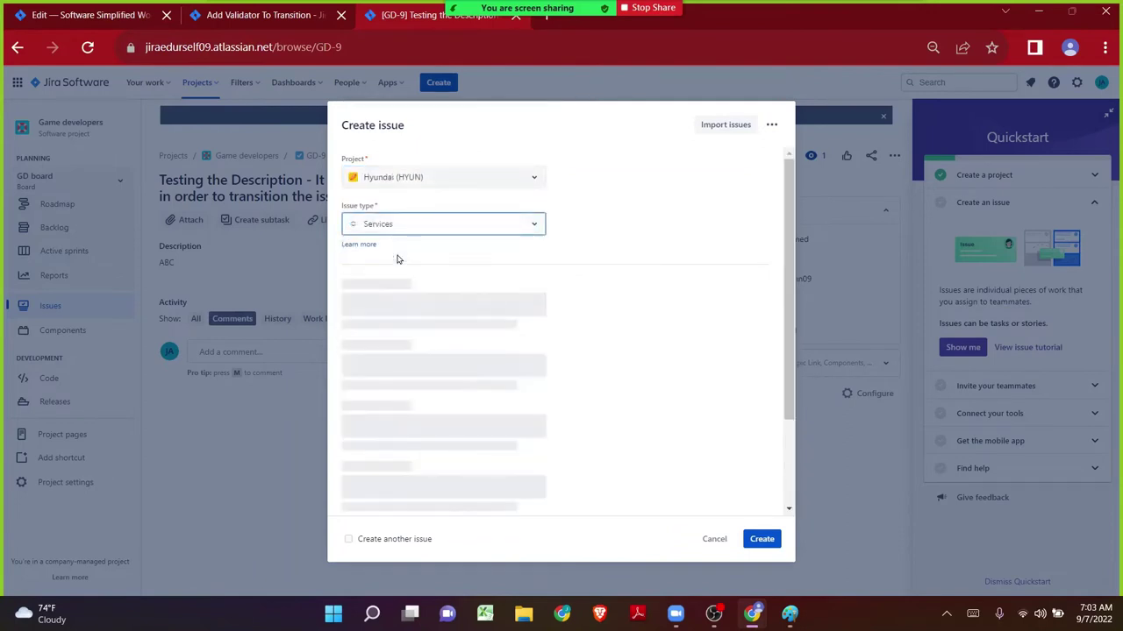
scroll(498, 369, "down", 1)
scroll(500, 367, "down", 4)
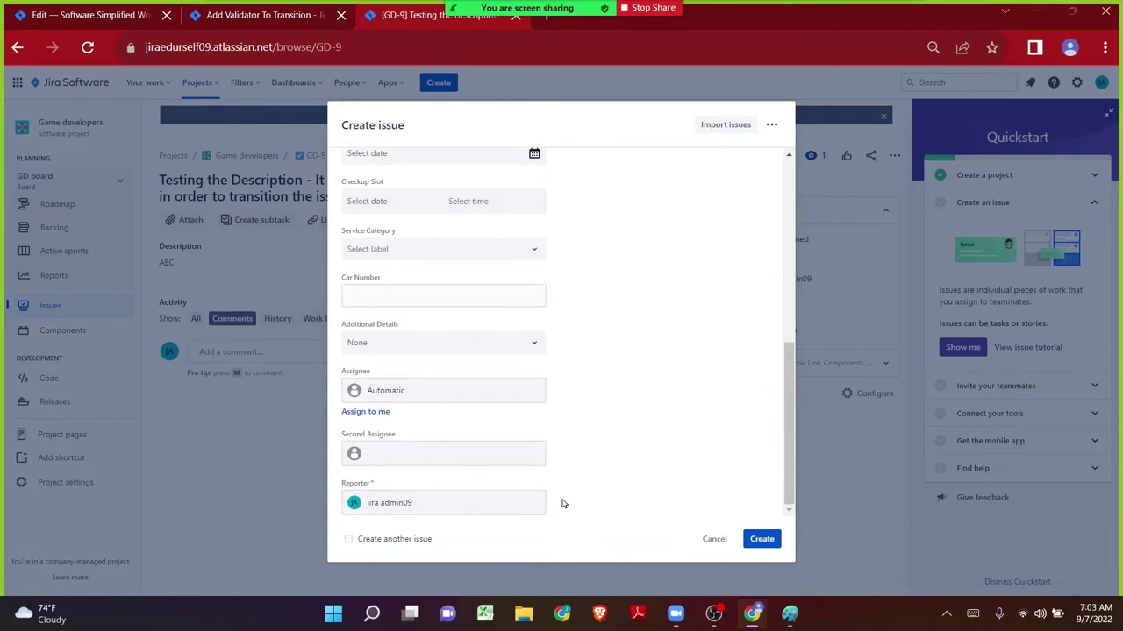
scroll(563, 504, "up", 5)
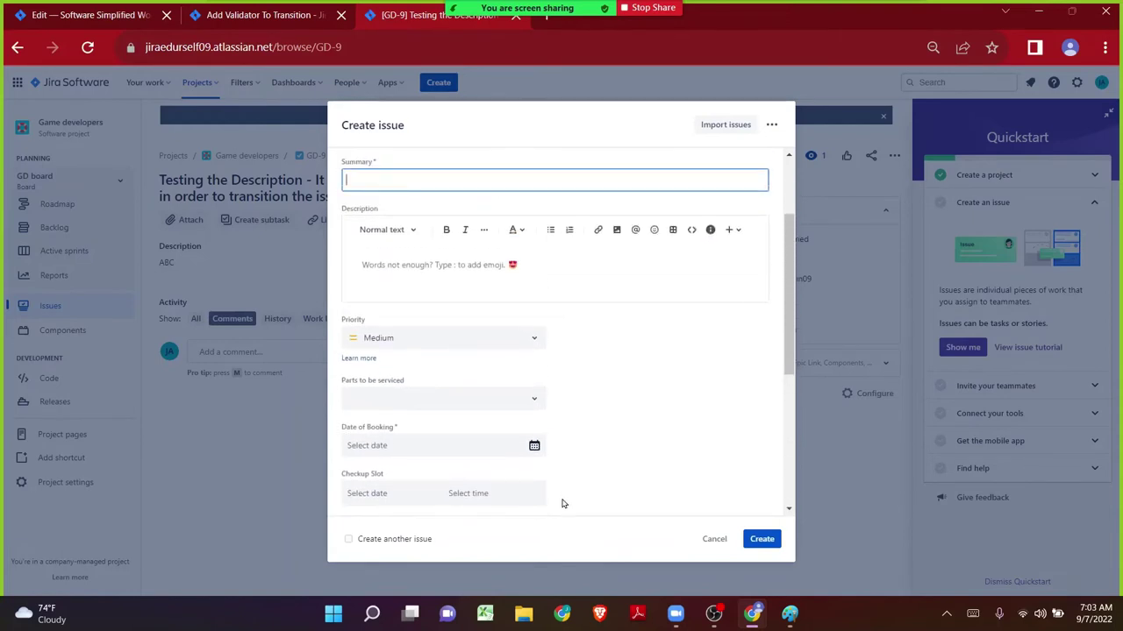
- Select Steering wheel, Windscreen and Speedometer as parts to be serviced and clear the whole selection again
left_click(533, 406)
left_click(395, 429)
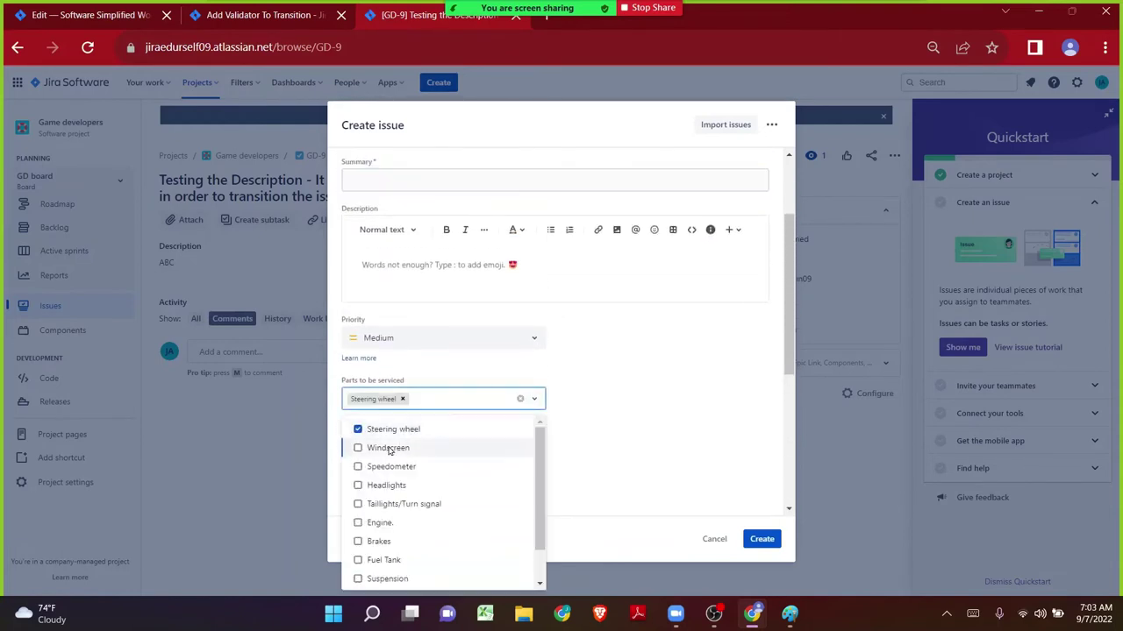
left_click(389, 448)
left_click(378, 466)
left_click(516, 403)
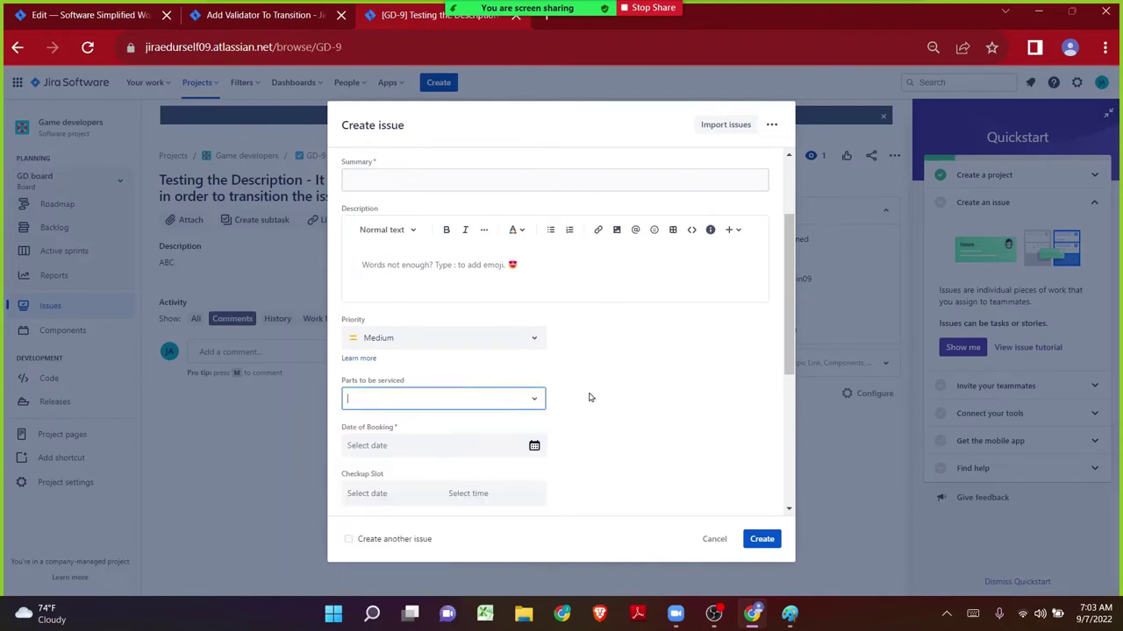
- Examine the fields of the Services issue form and the options offered for Parts to be serviced
left_click_drag(341, 386, 408, 386)
scroll(429, 387, "up", 1)
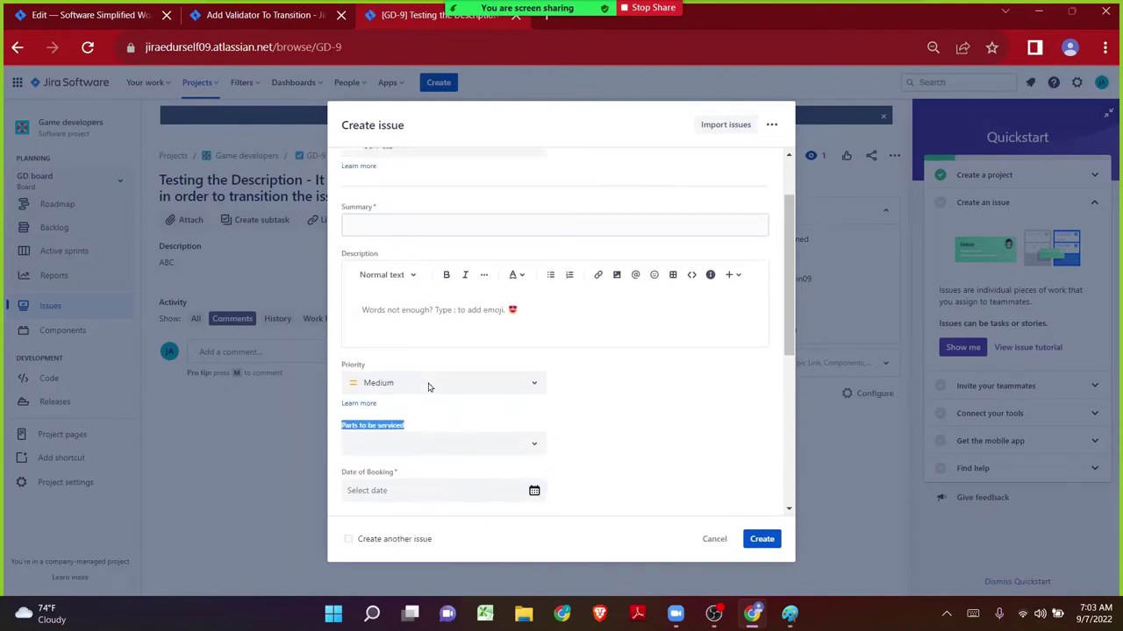
scroll(429, 387, "up", 2)
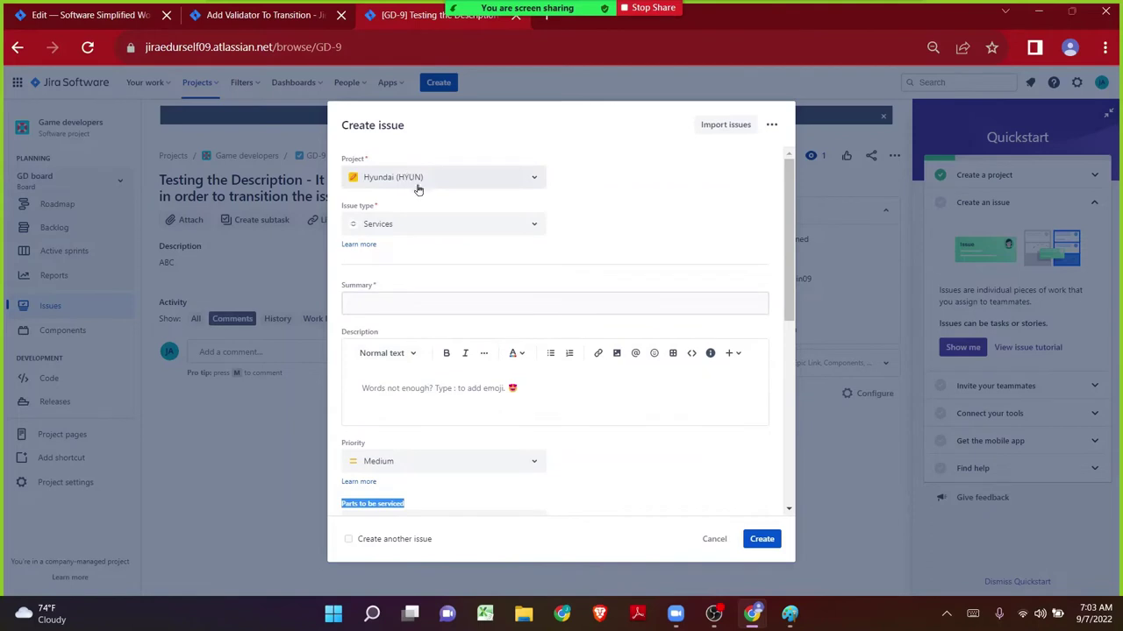
scroll(421, 210, "down", 3)
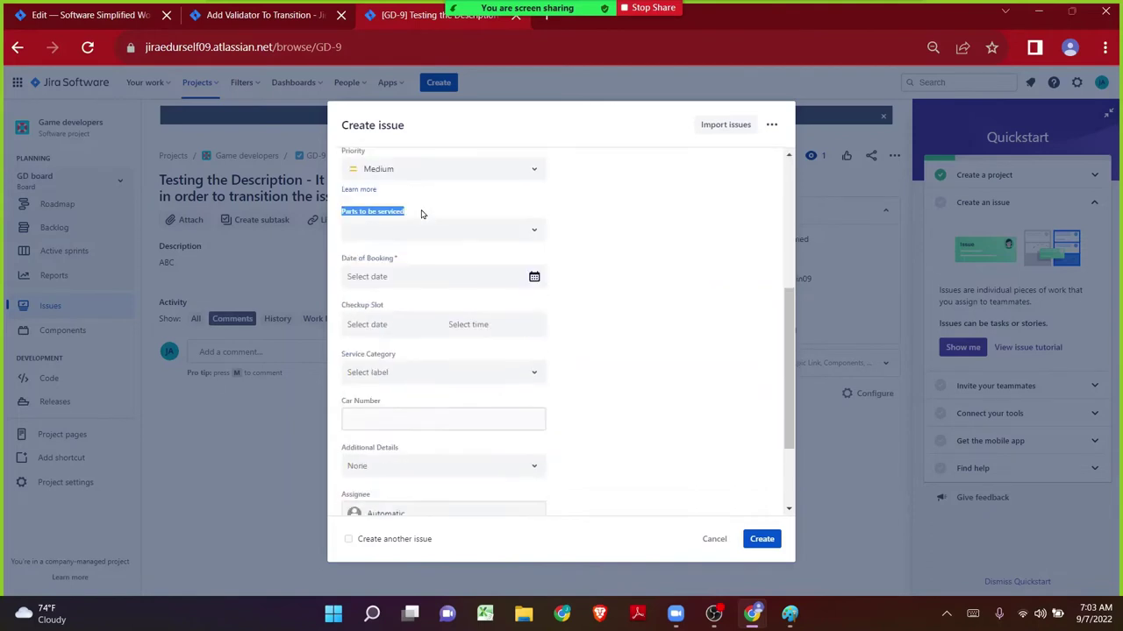
scroll(403, 244, "up", 1)
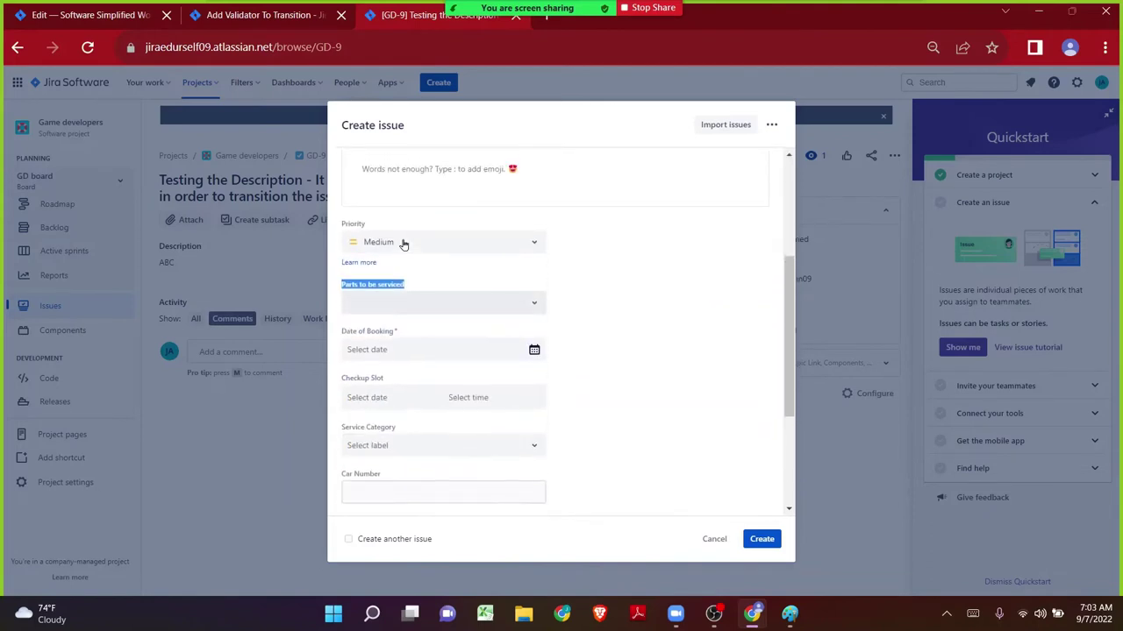
left_click(423, 276)
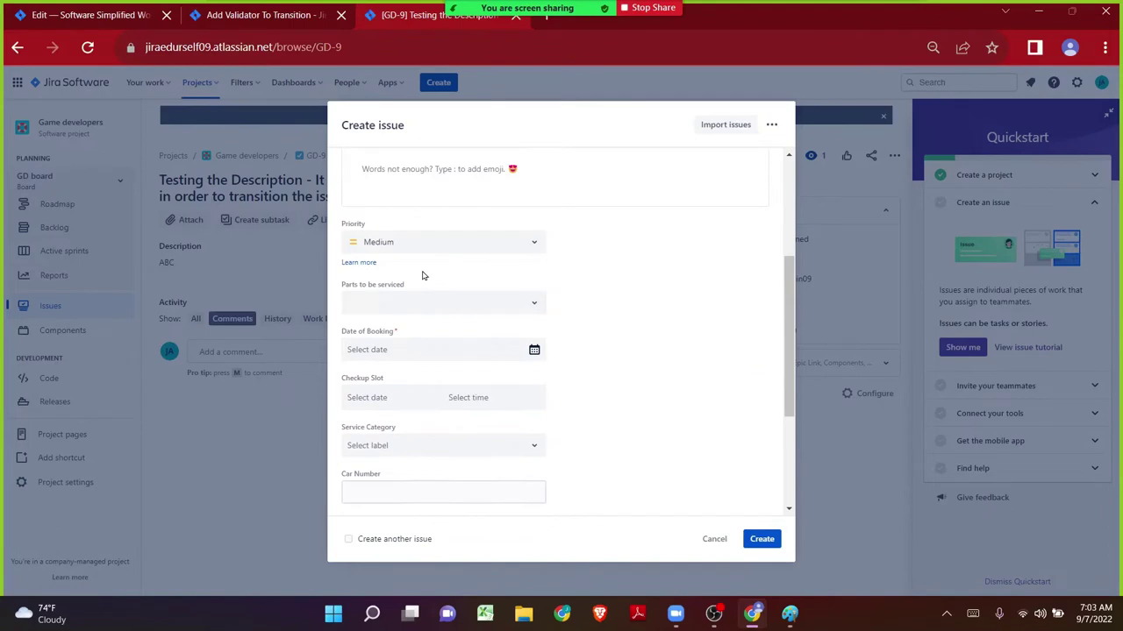
left_click(532, 302)
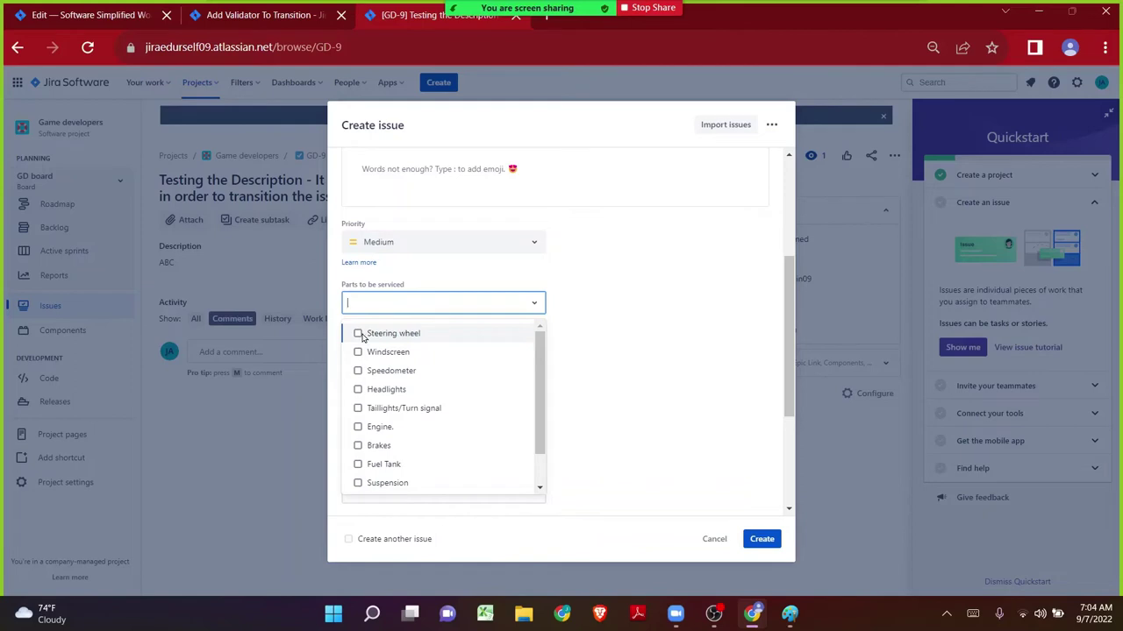
key("Down")
key("Down")
key("Down")
key("Down")
key("Down")
key("Down")
key("Down")
- Check the description of Field has single value Validator in the validator list and return to the project field of the new issue
left_click(239, 10)
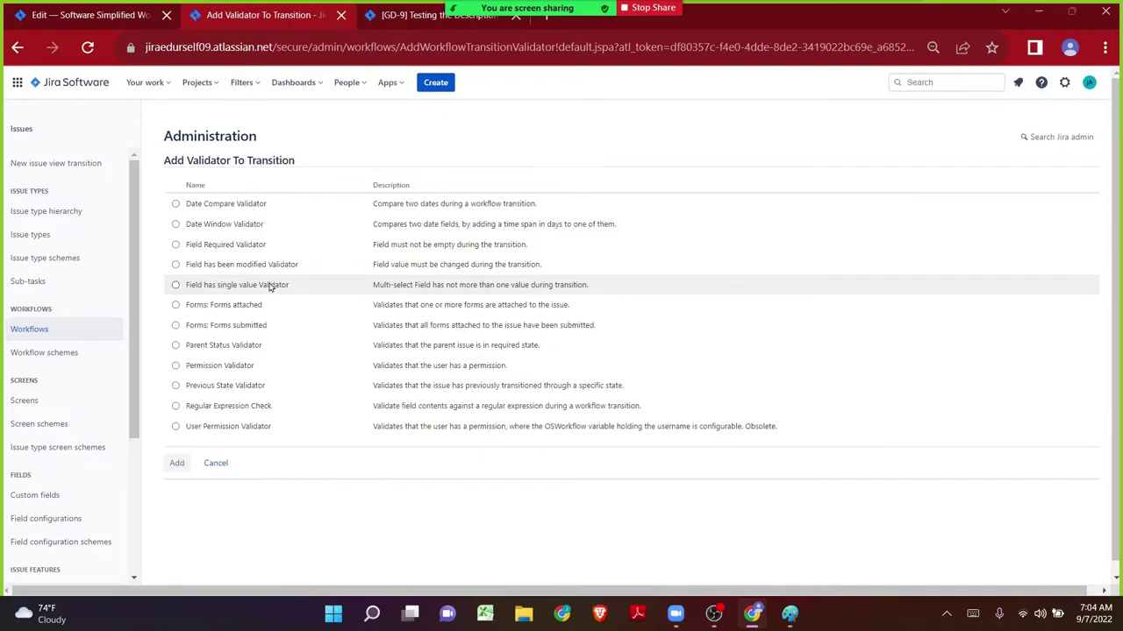
left_click(397, 16)
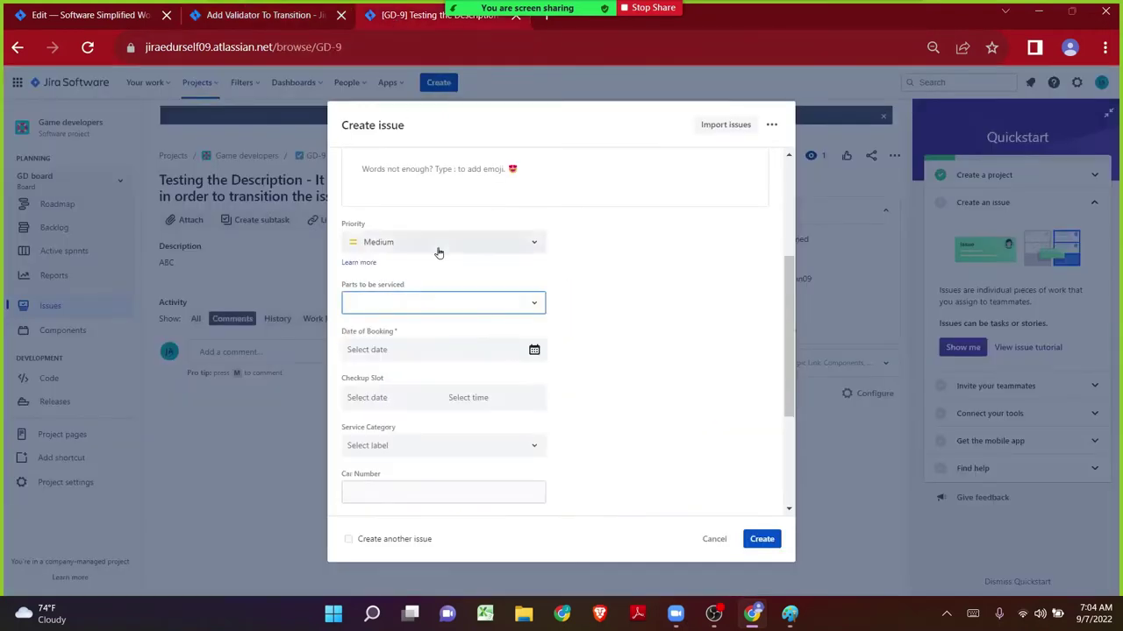
scroll(440, 252, "up", 3)
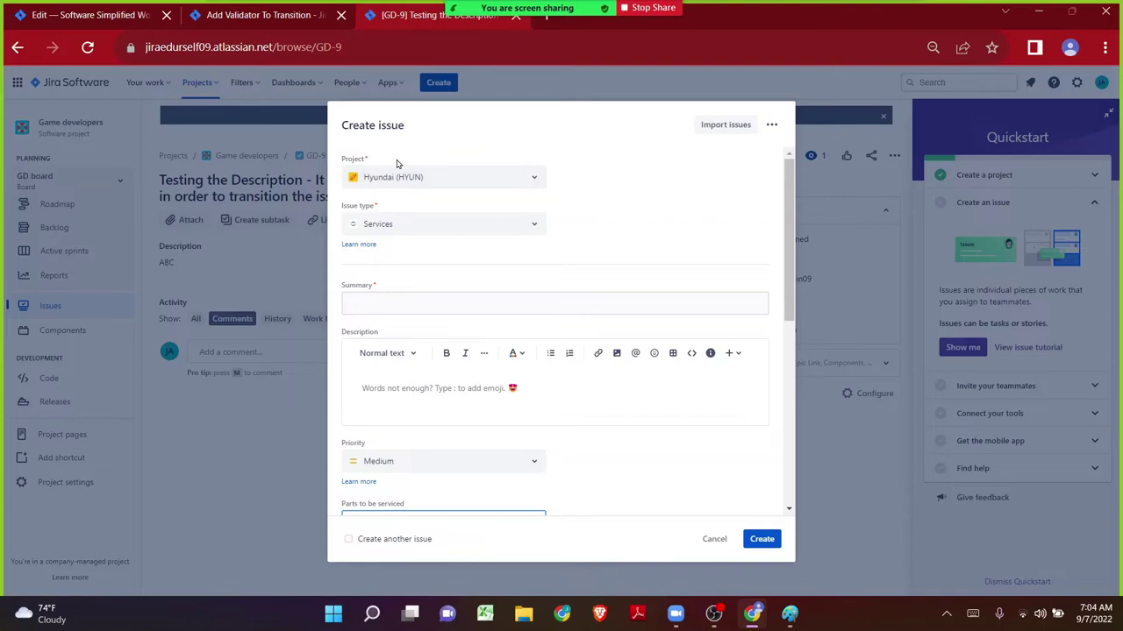
- Close the workflow editing and validator pages and open the Hyundai project's workflow settings in a new browser tab
left_click(166, 15)
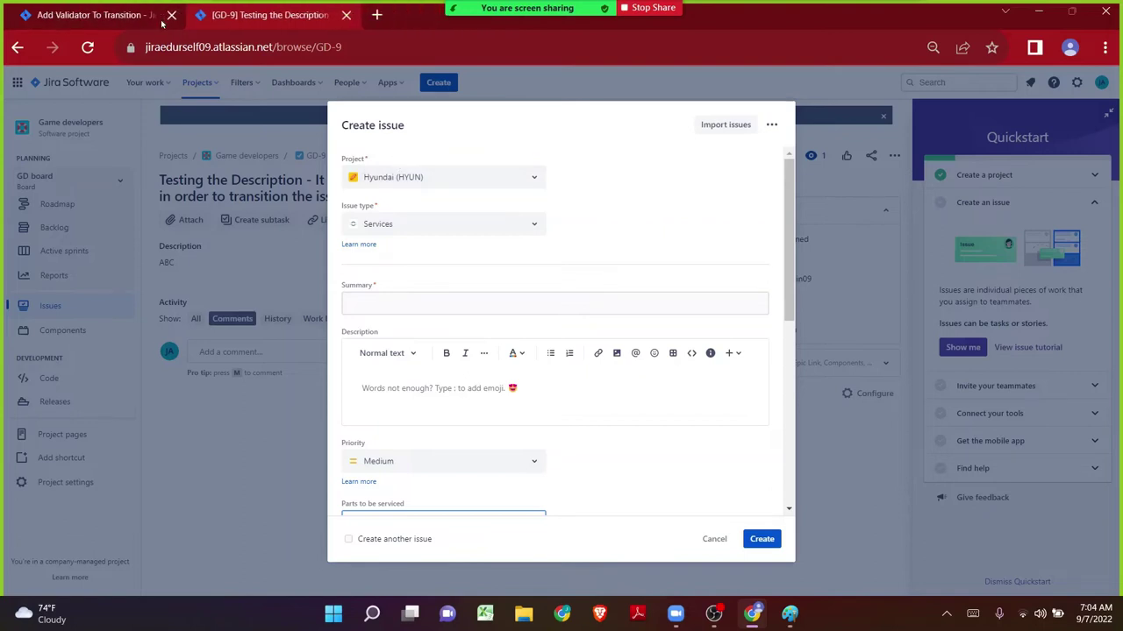
left_click(196, 15)
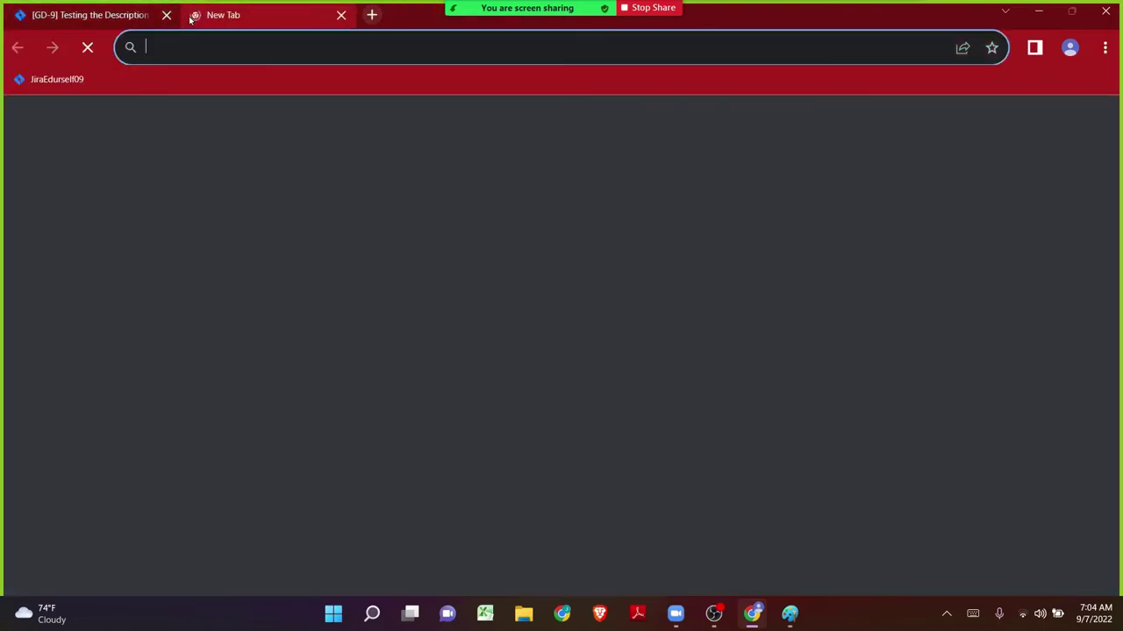
left_click(44, 80)
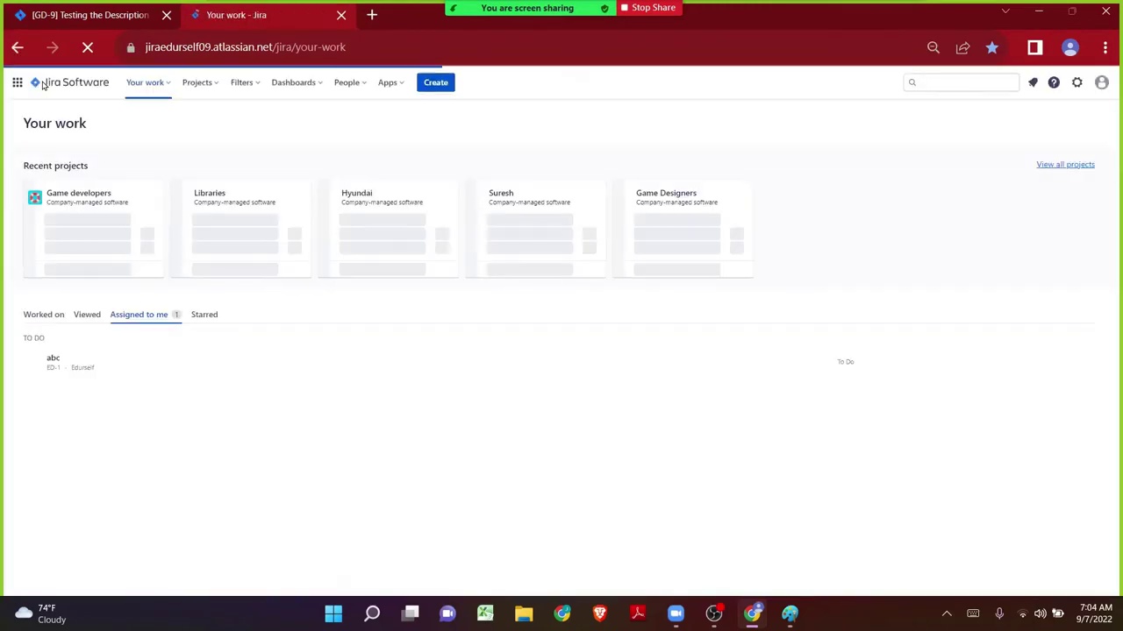
left_click(352, 202)
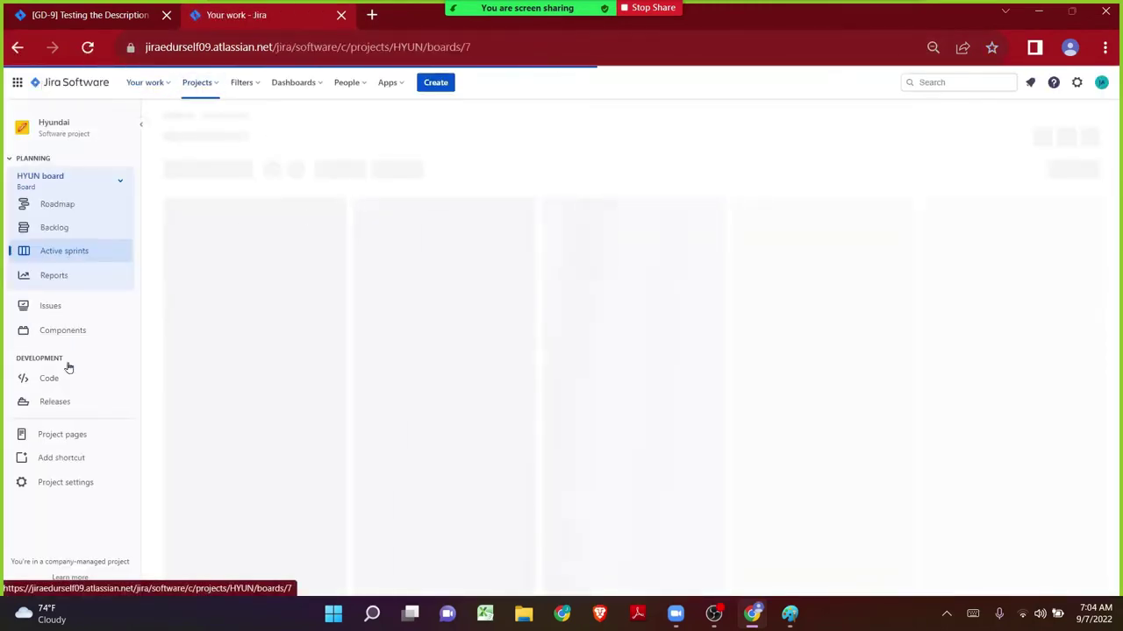
left_click(55, 487)
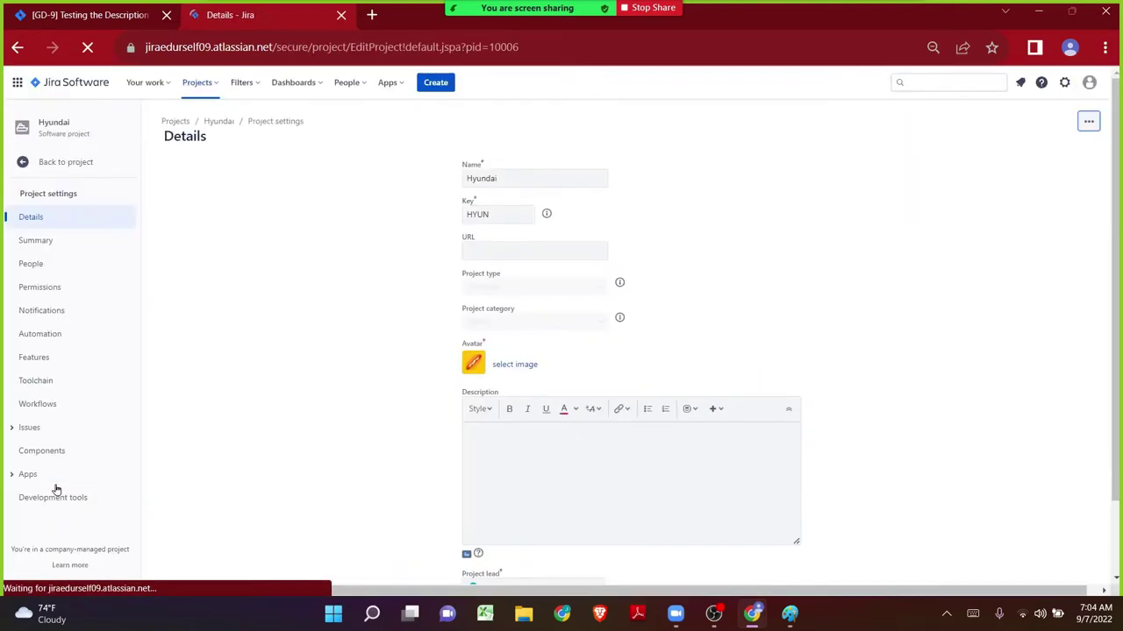
left_click(43, 413)
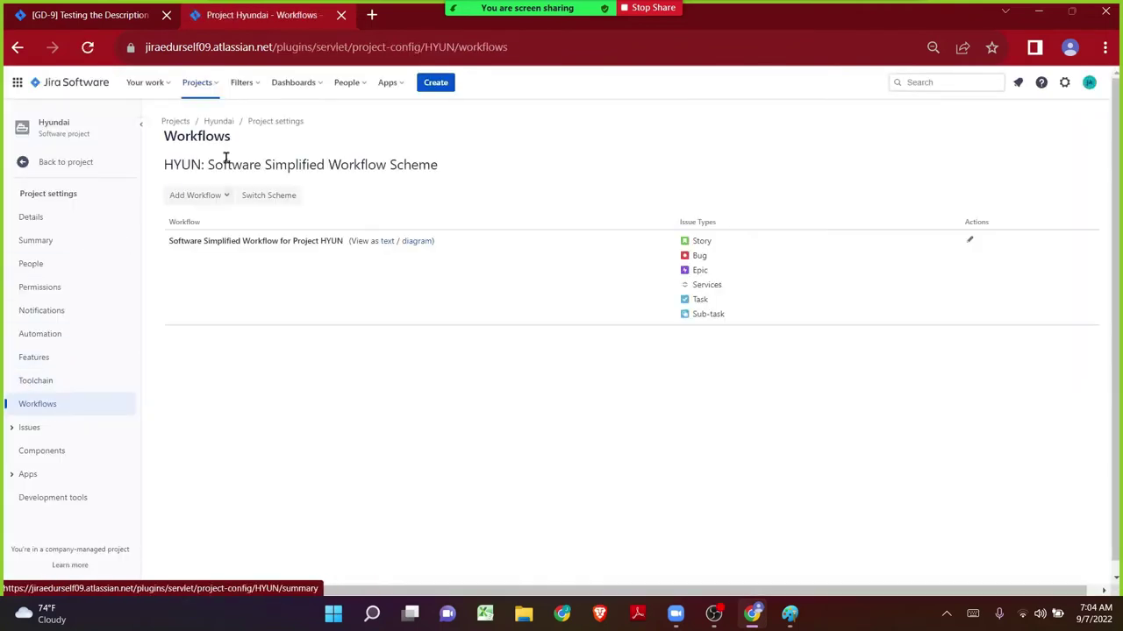
- Examine the issue types, the workflow name and the workflow scheme name listed for the Hyundai project
left_click_drag(722, 285, 675, 268)
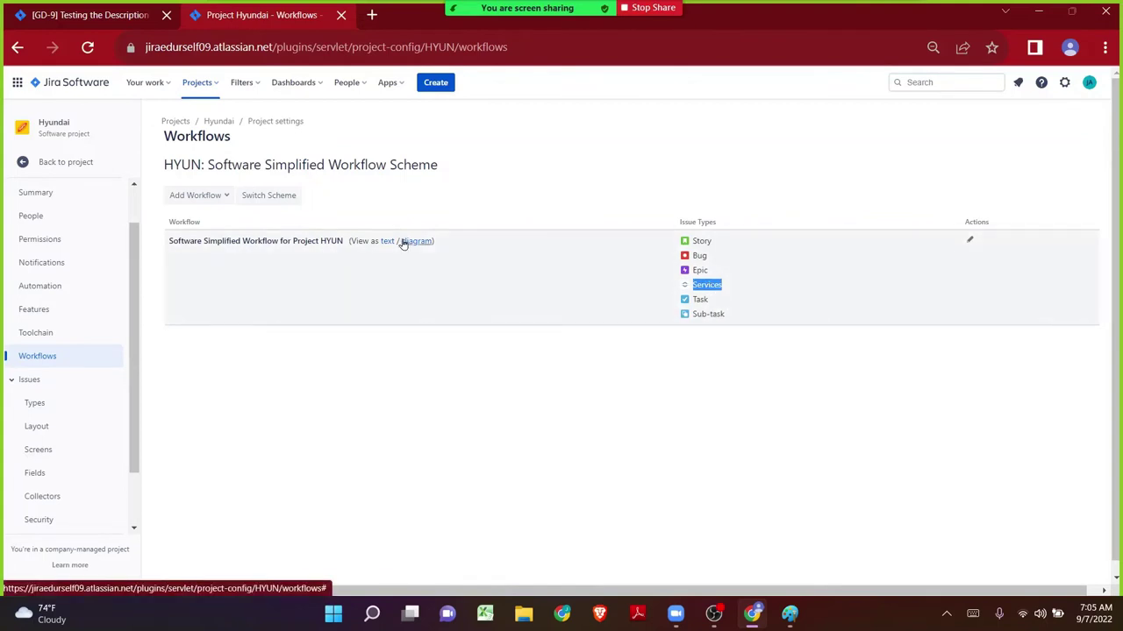
left_click_drag(691, 238, 739, 325)
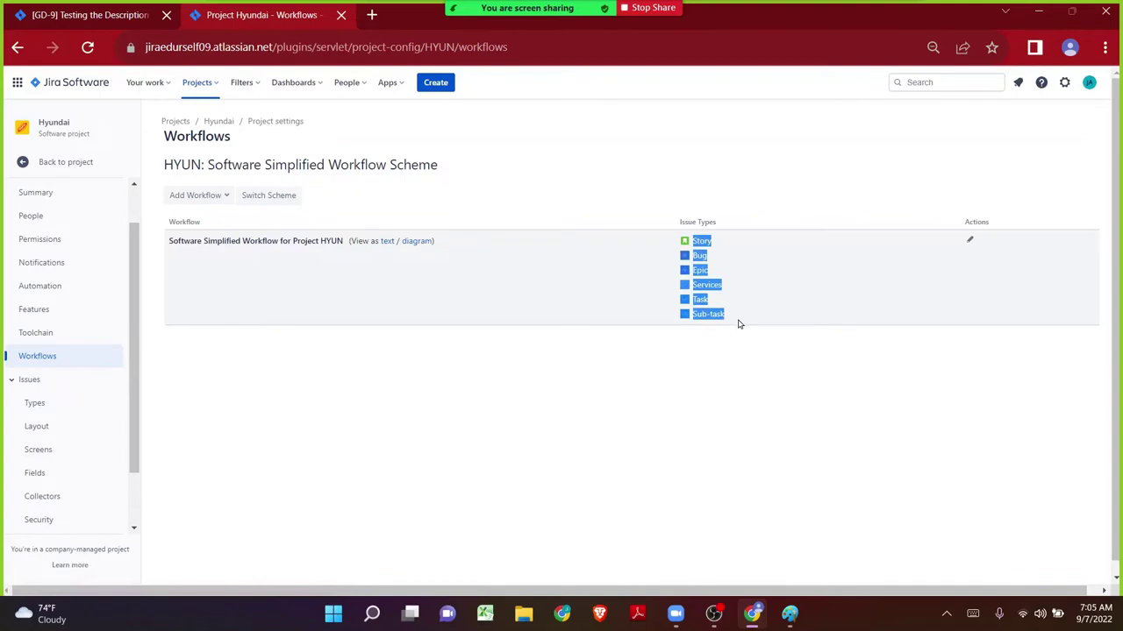
left_click(738, 324)
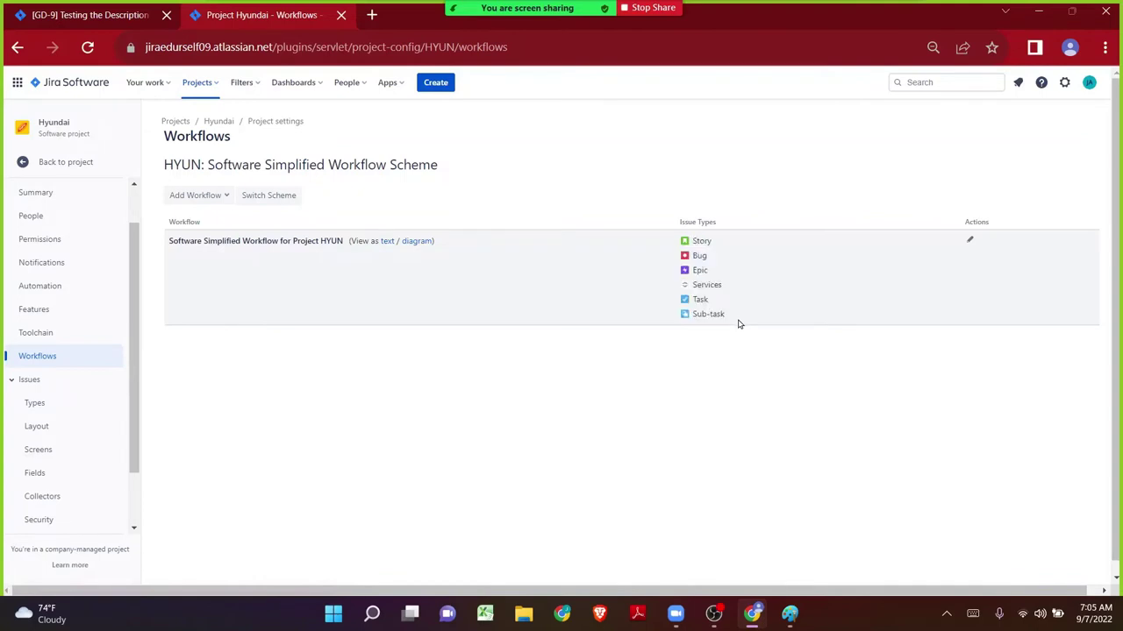
left_click_drag(171, 242, 348, 240)
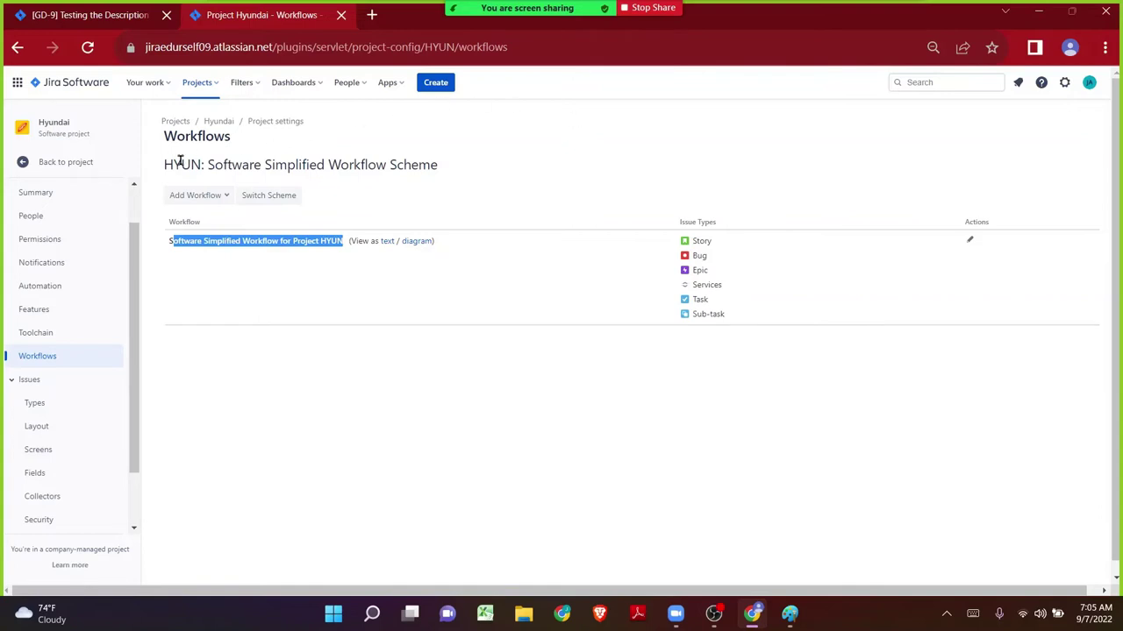
left_click_drag(166, 161, 435, 158)
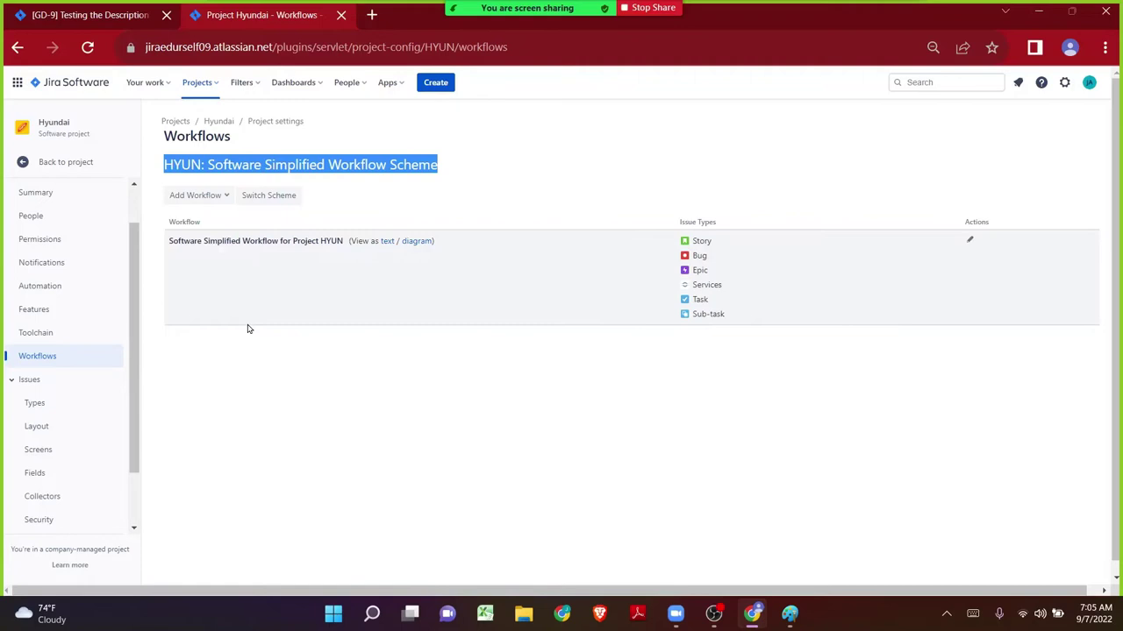
- Copy the Hyundai workflow's name and find "Software Simplified Workflow for Project HYUN" on the Workflows administration page in a new tab
left_click(341, 240)
left_click(170, 252, "shift")
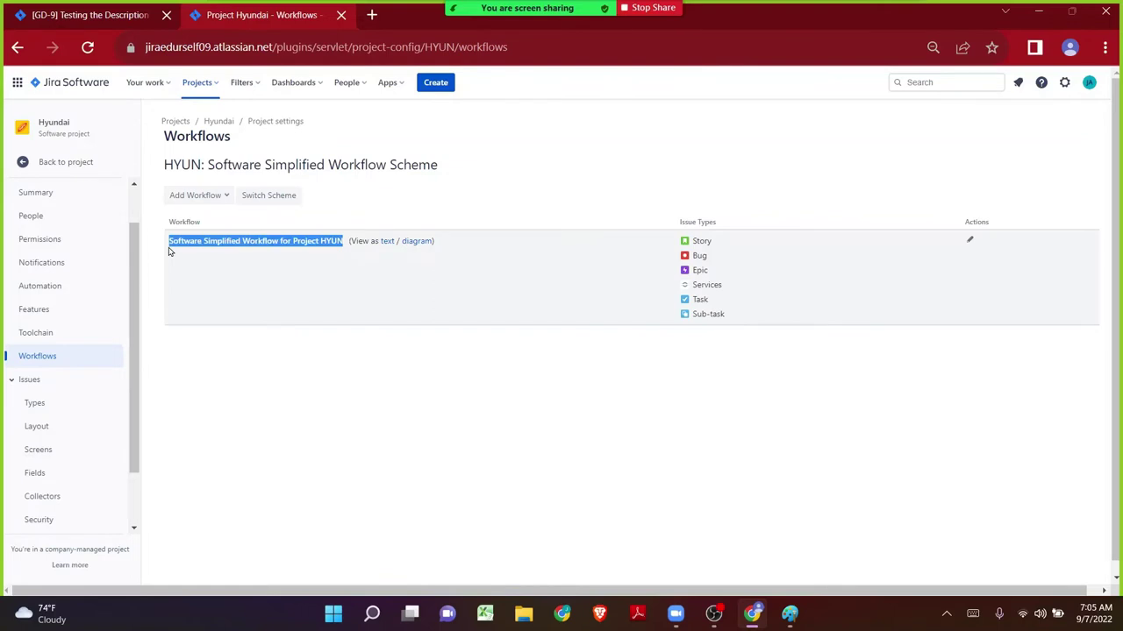
left_click(371, 15)
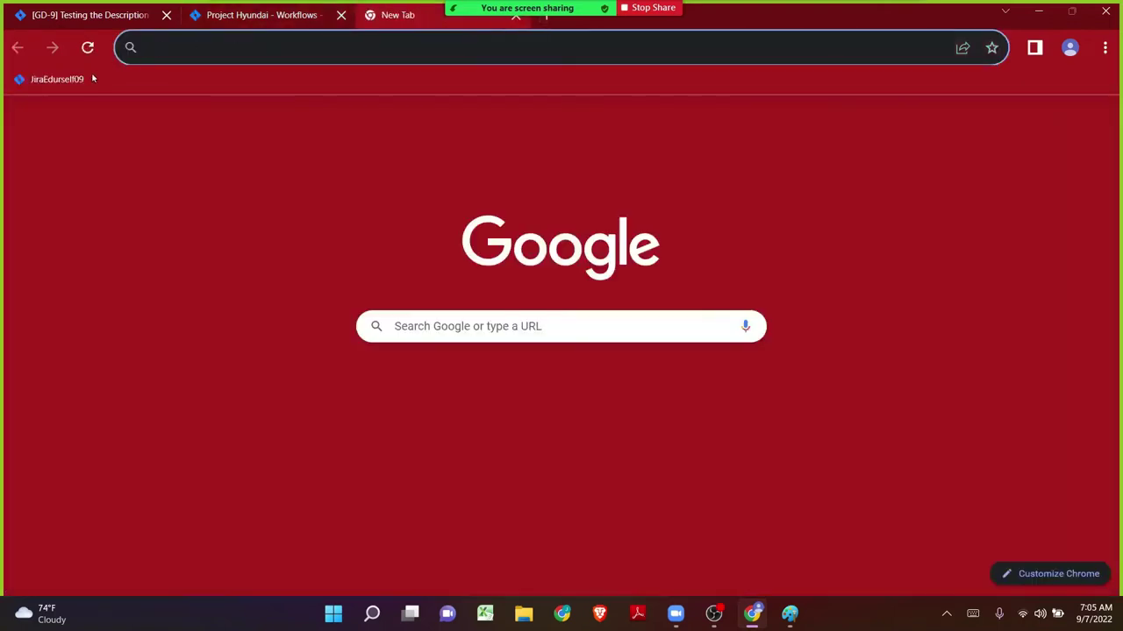
left_click(45, 84)
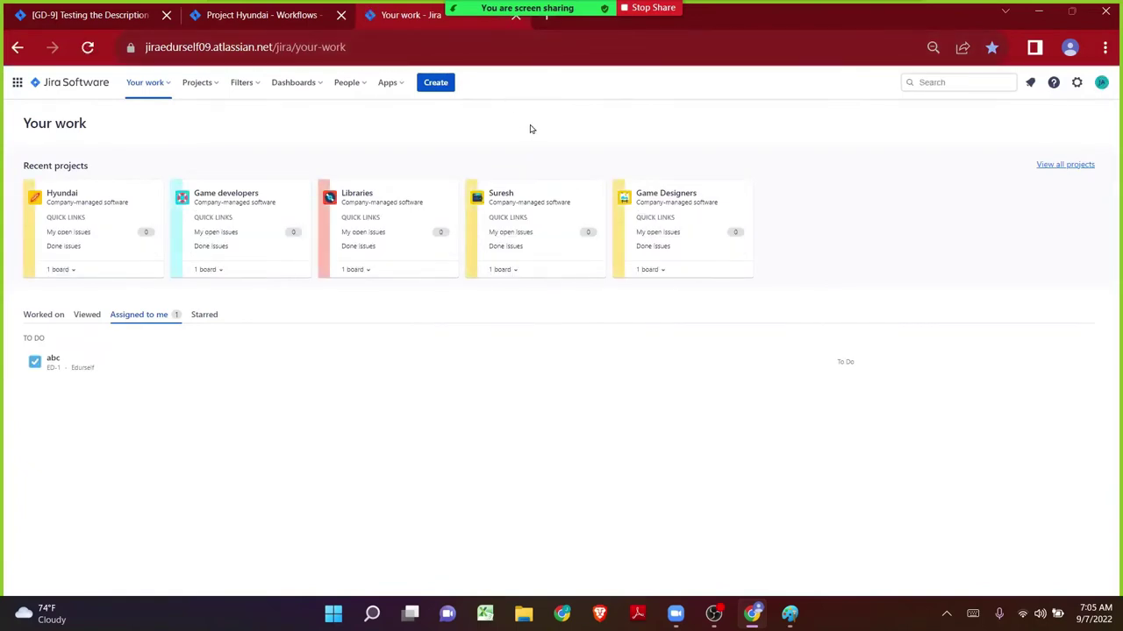
key("period")
type("work")
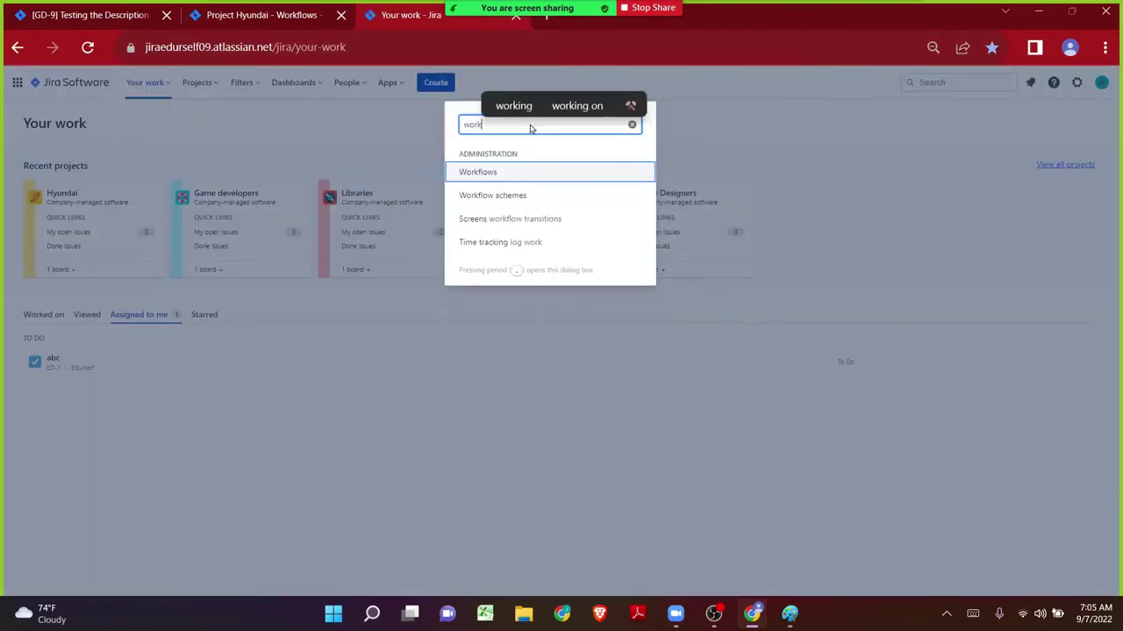
left_click(536, 169)
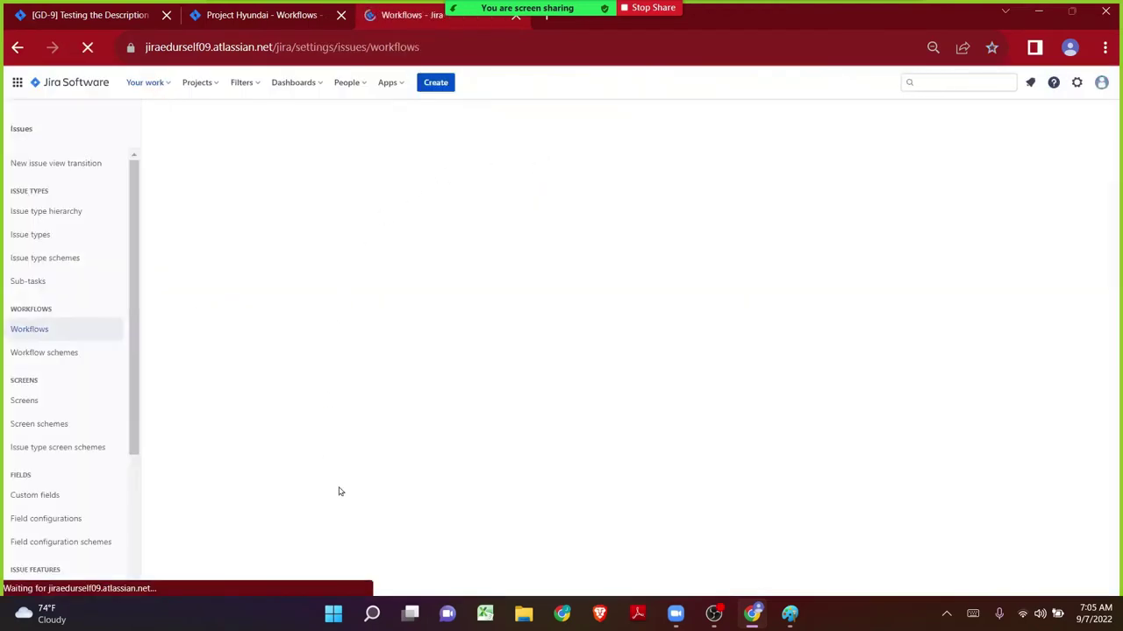
key("ctrl+f")
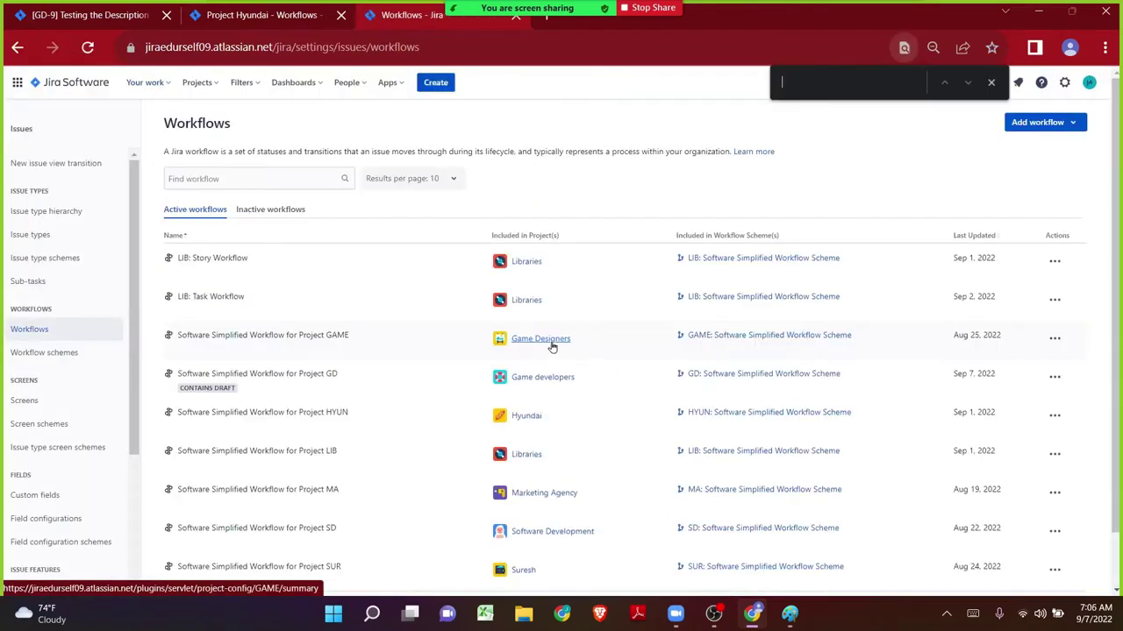
type("Workflow for Project HYUN")
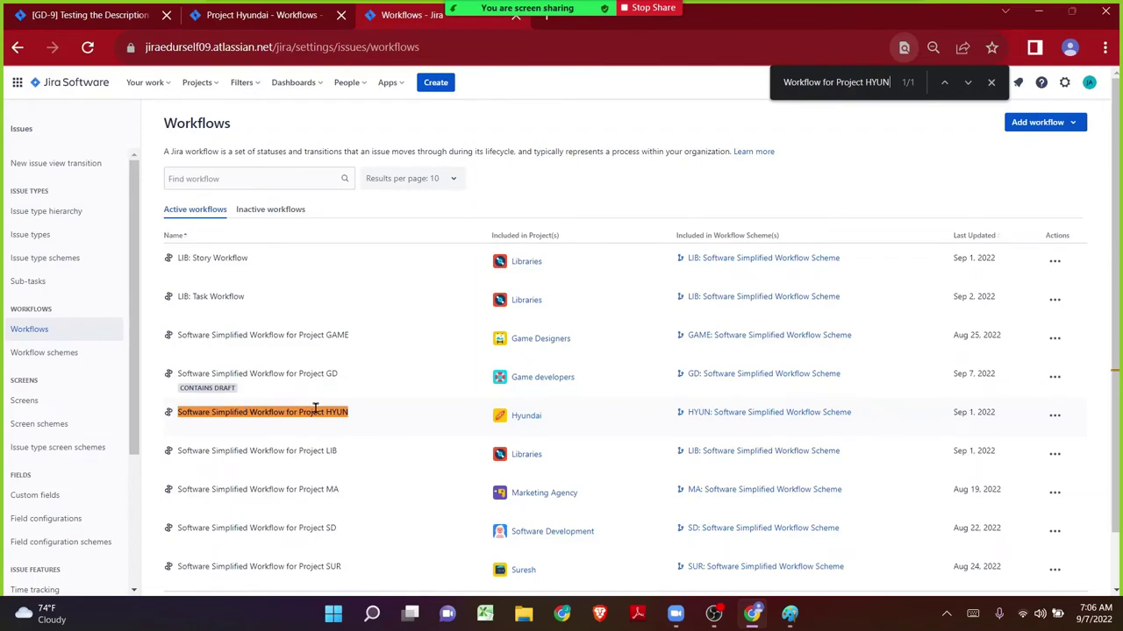
- Copy Software Simplified Workflow for Project HYUN as a new workflow named "HYUN: Services Workflow" and check the copy's status
left_click(1057, 421)
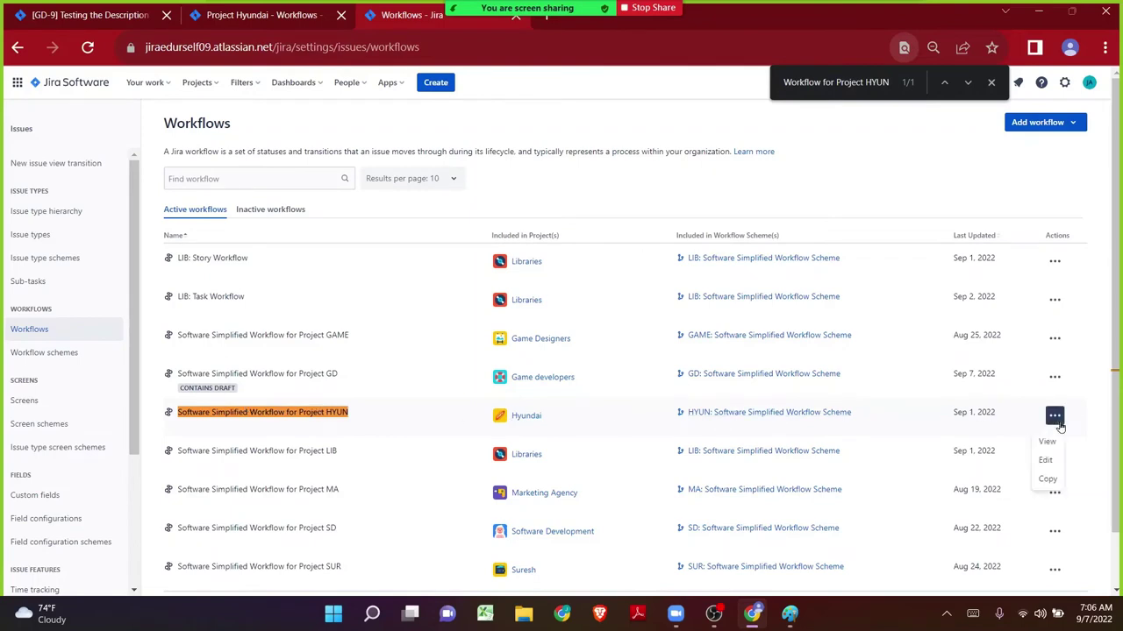
left_click(1047, 480)
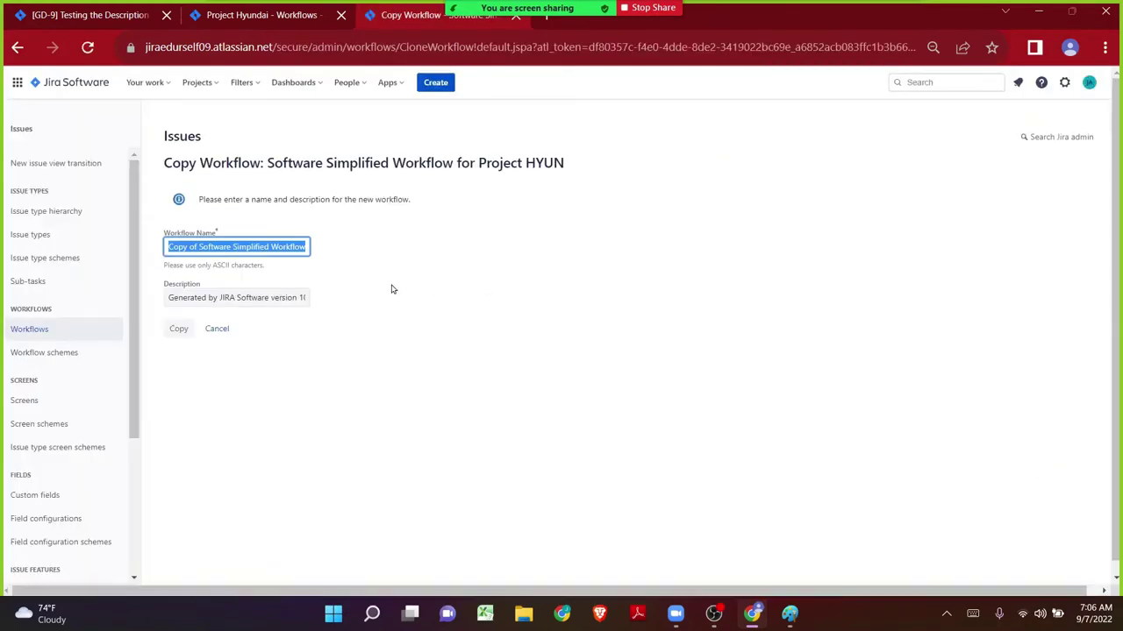
type("HY")
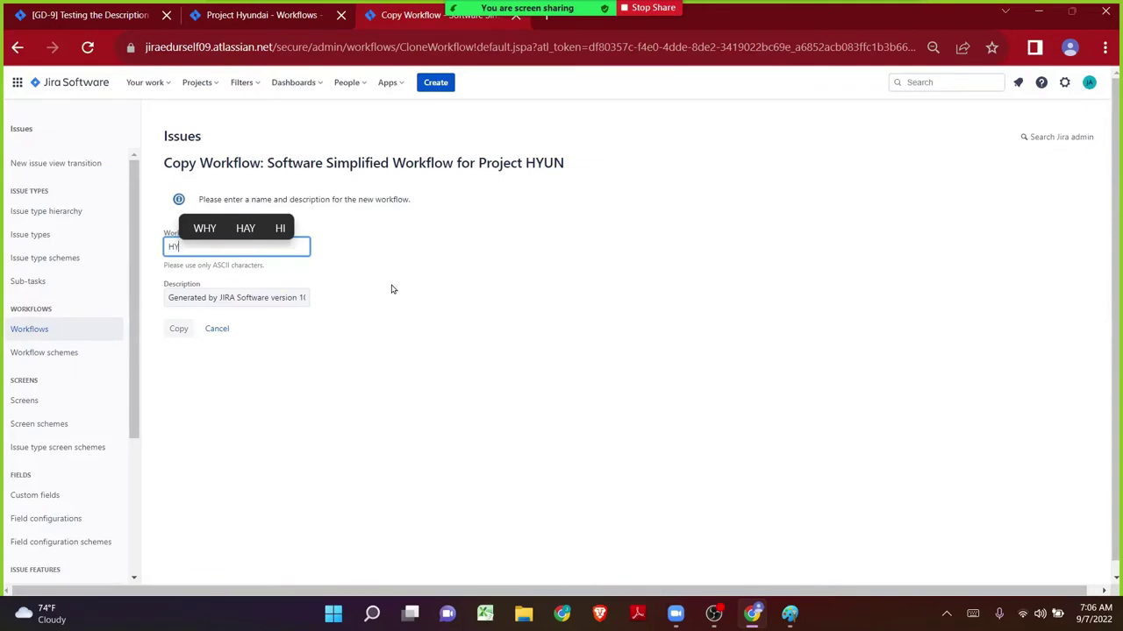
type("UN:")
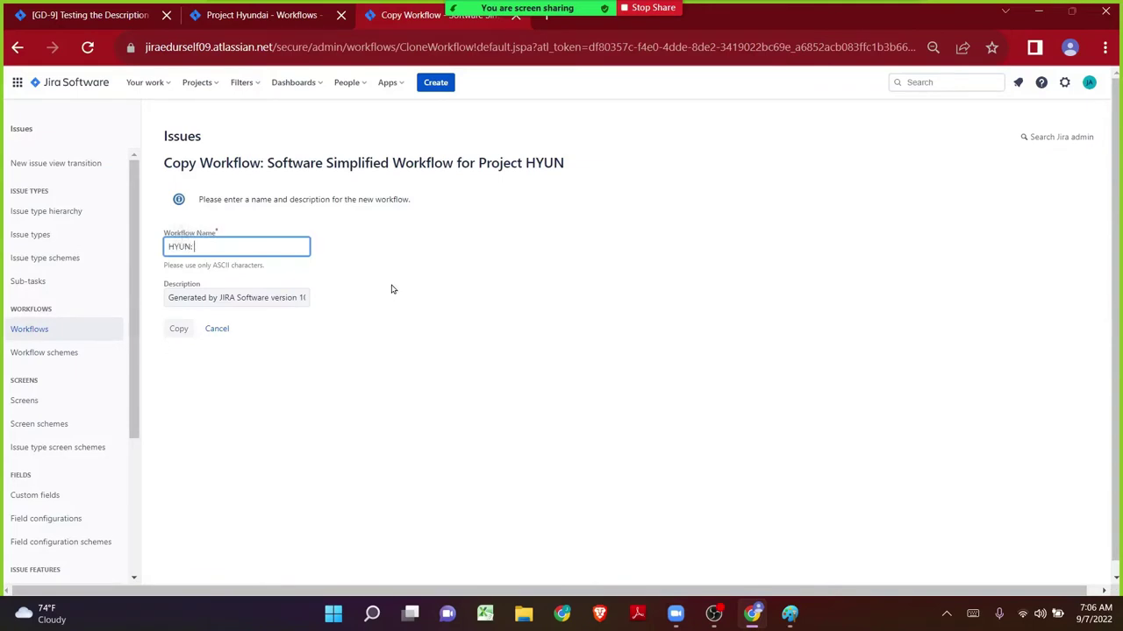
type(" Service")
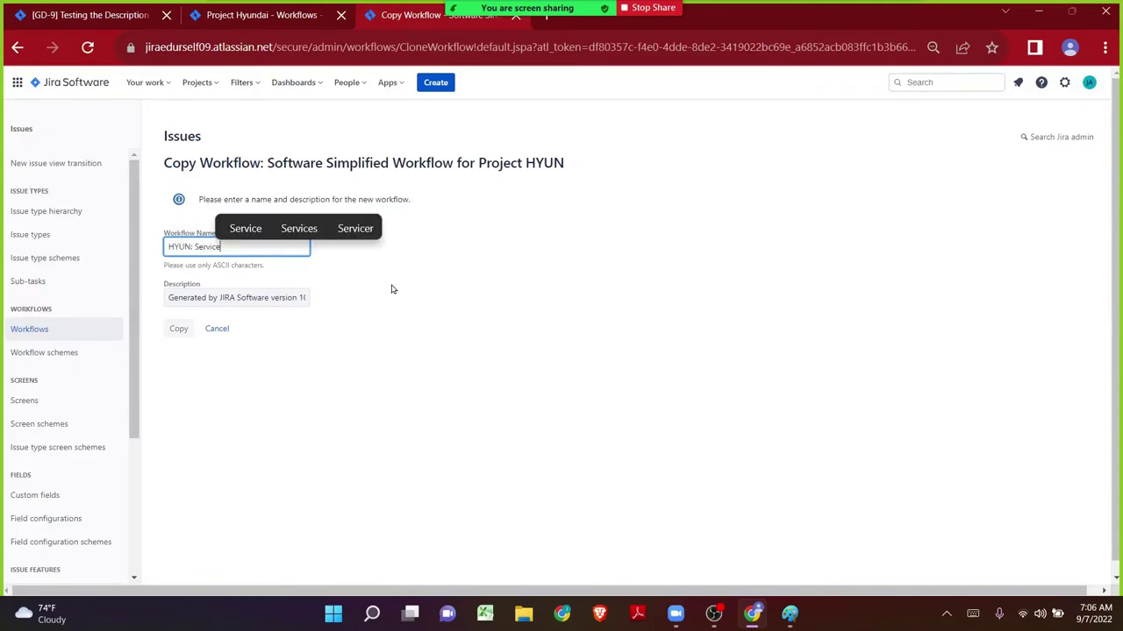
type("s Workflow")
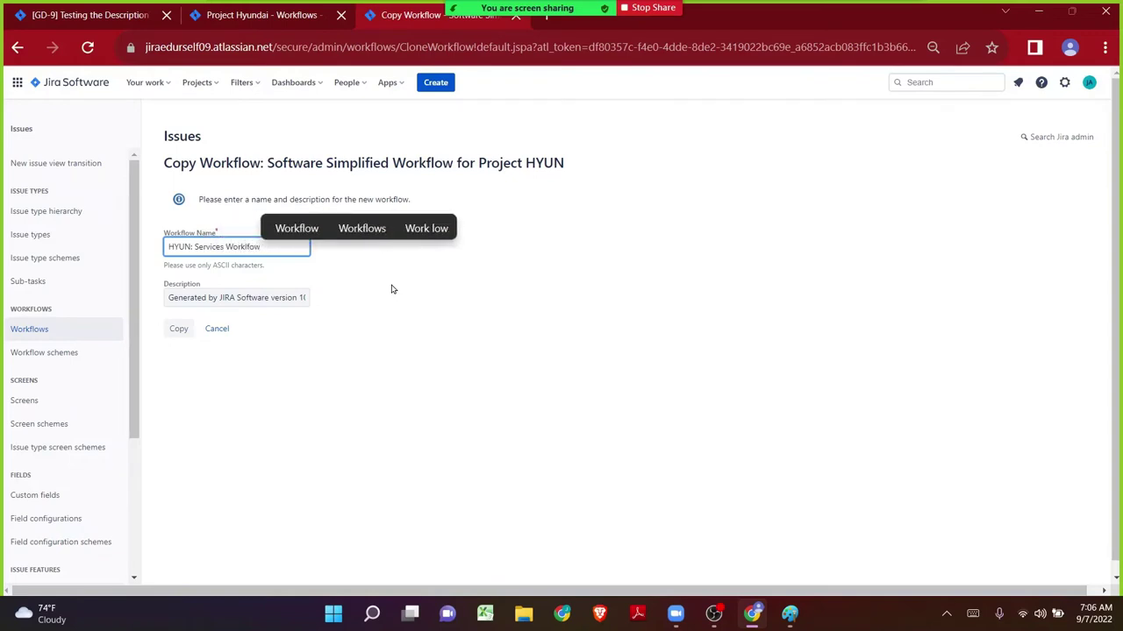
key("ctrl+shift+Left")
type("Wor")
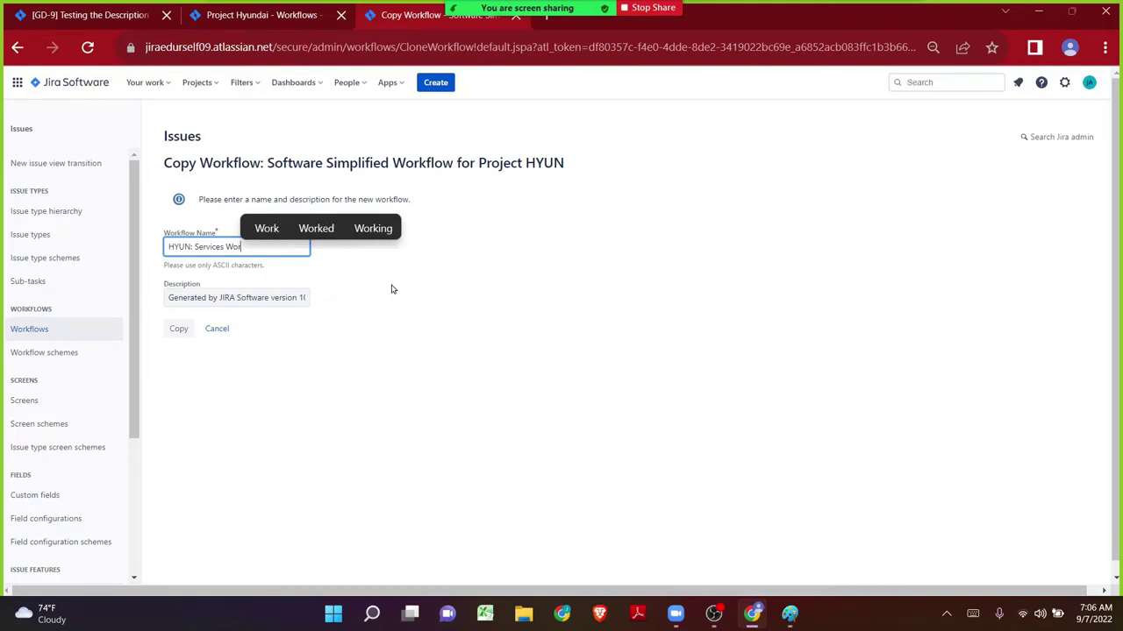
type("kflow")
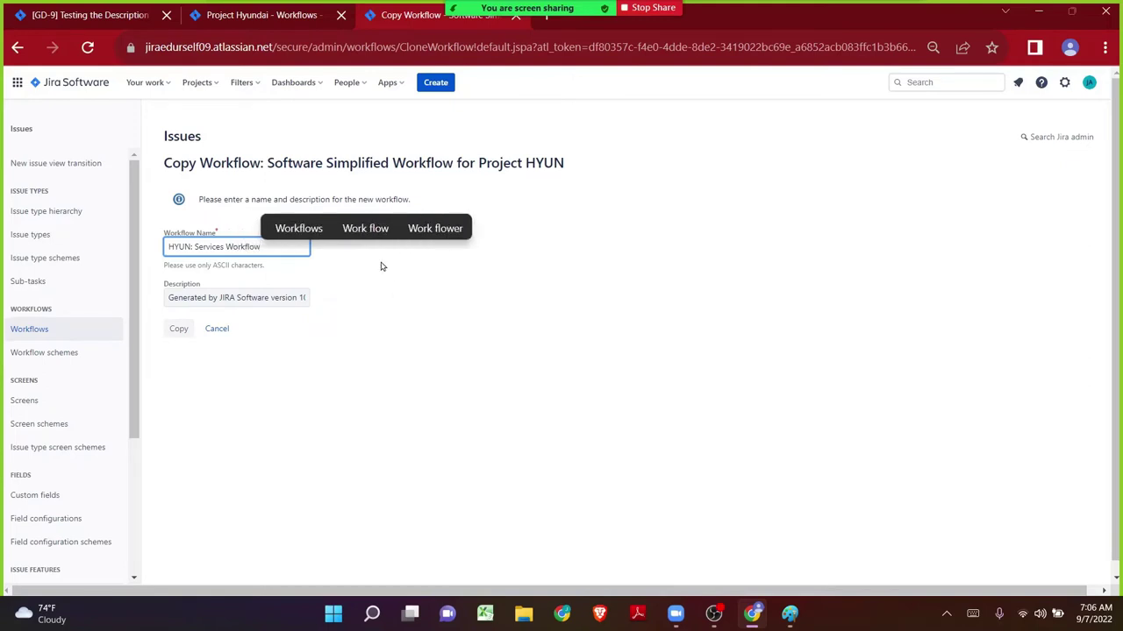
left_click(174, 335)
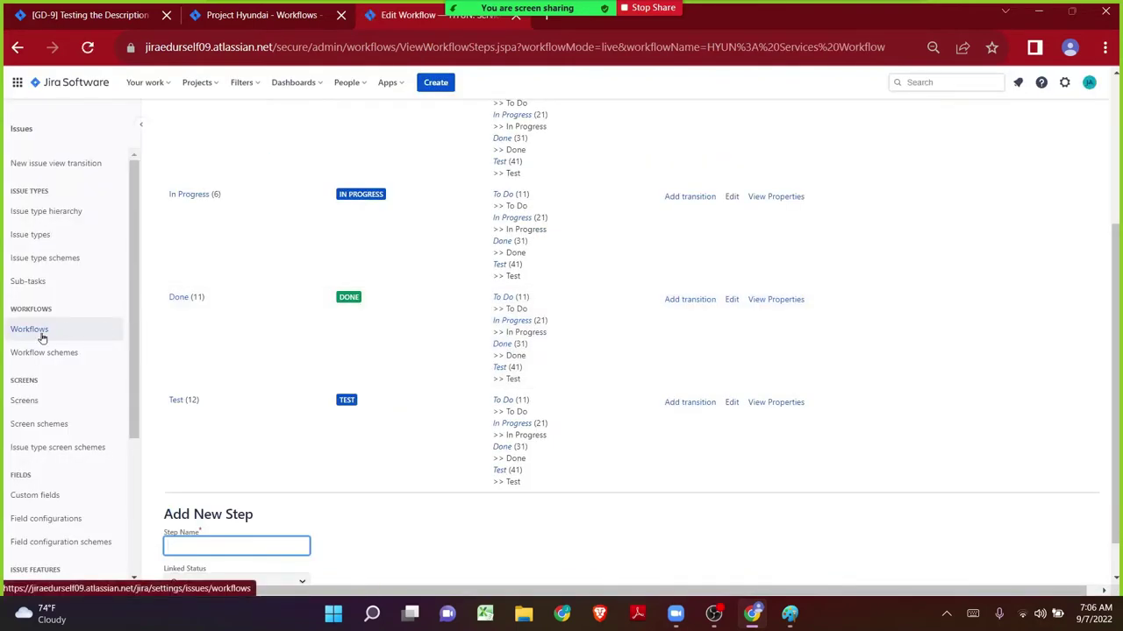
scroll(250, 356, "up", 3)
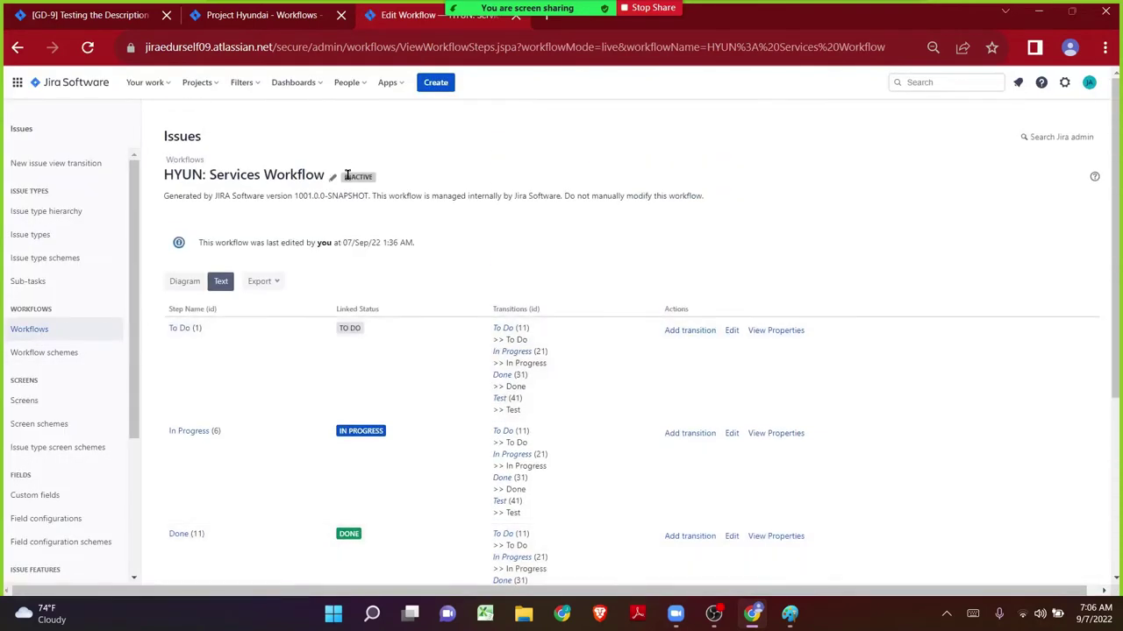
left_click_drag(344, 175, 372, 185)
- Copy the Hyundai project's workflow scheme name, find that scheme on the Workflow schemes administration page and open it for editing
left_click(58, 358)
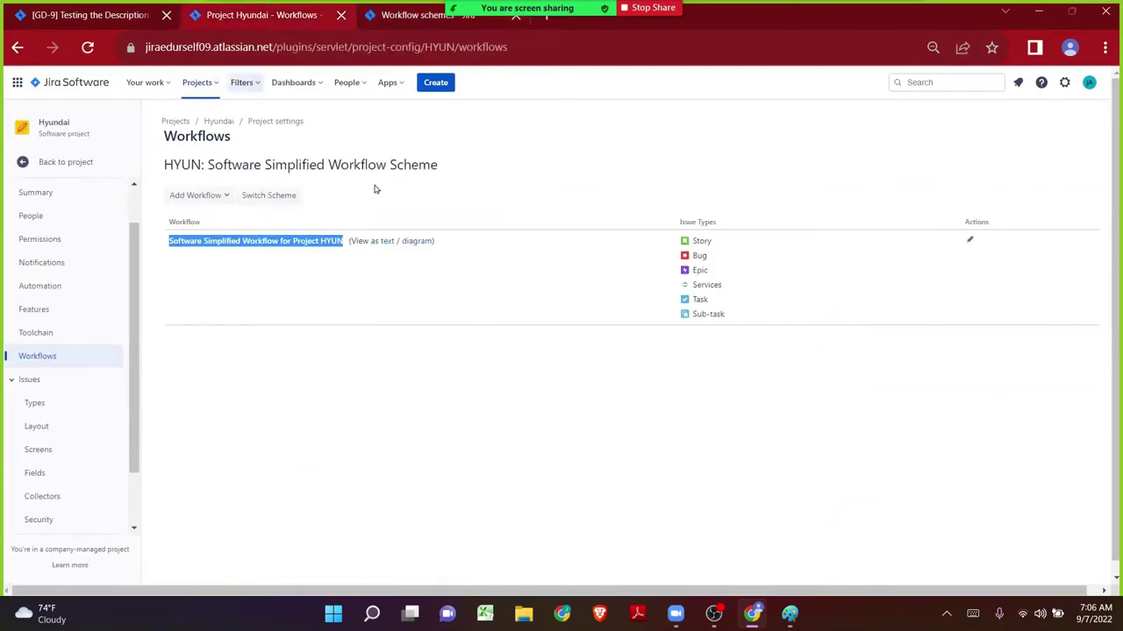
left_click_drag(441, 167, 166, 166)
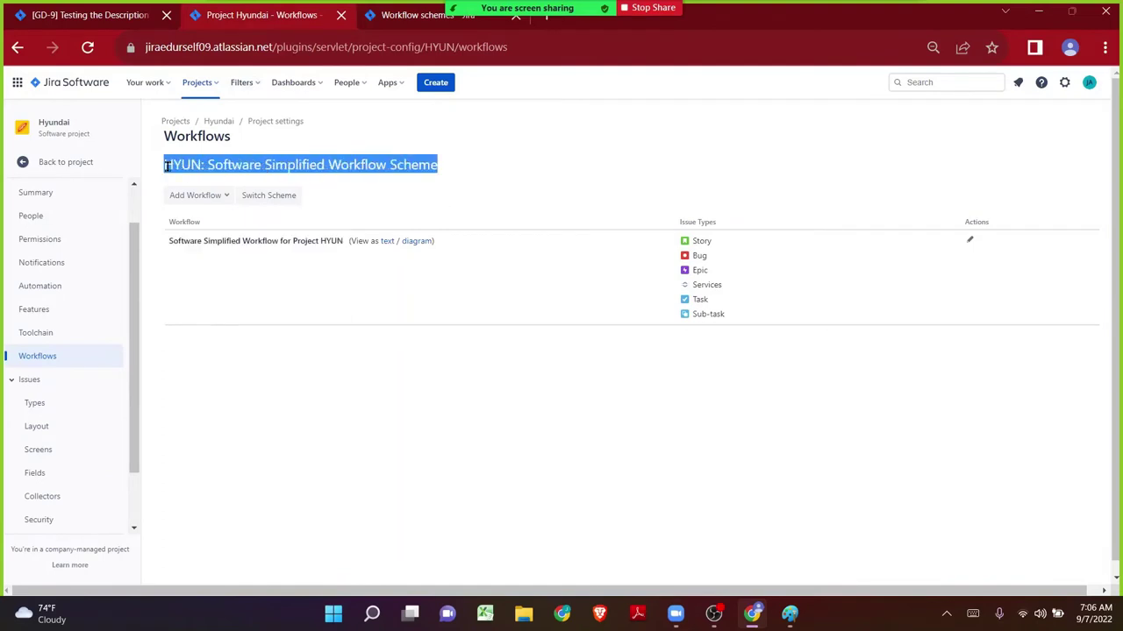
left_click(387, 27)
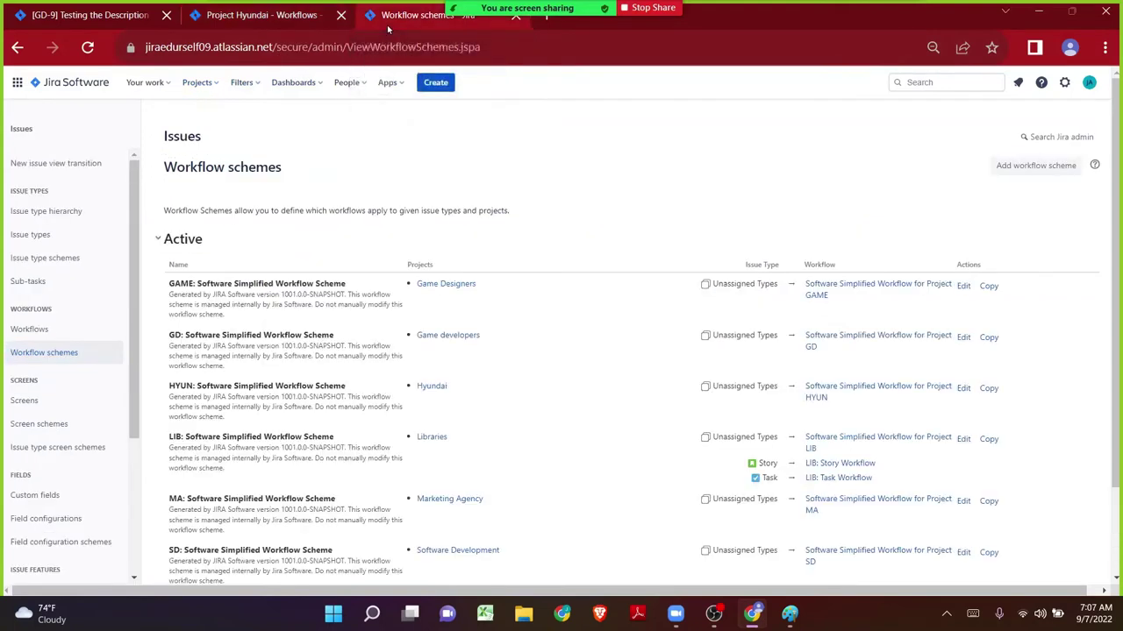
key("ctrl+f")
key("ctrl+v")
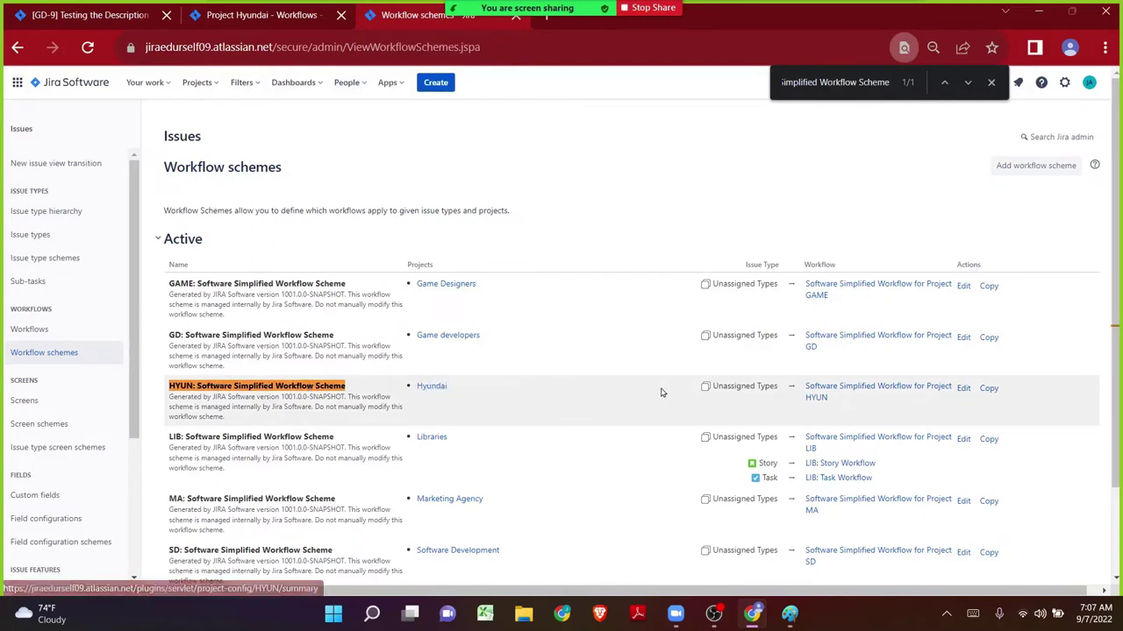
left_click(962, 388)
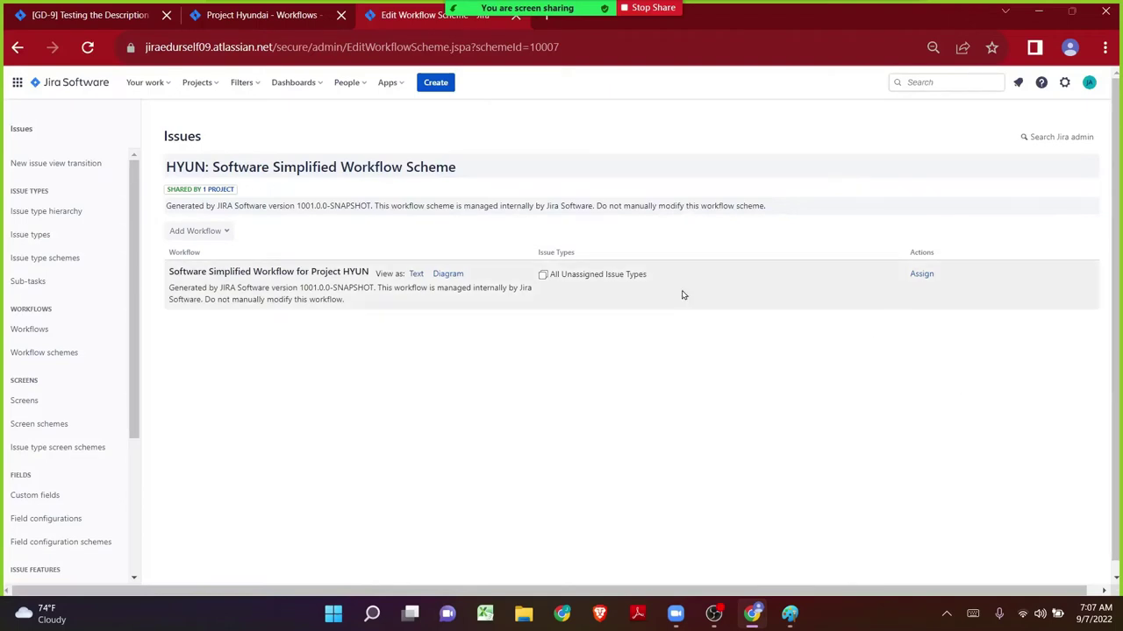
- Add the existing "HYUN: Services Workflow" to the HYUN workflow scheme and assign the Services issue type to it
left_click_drag(649, 275, 545, 275)
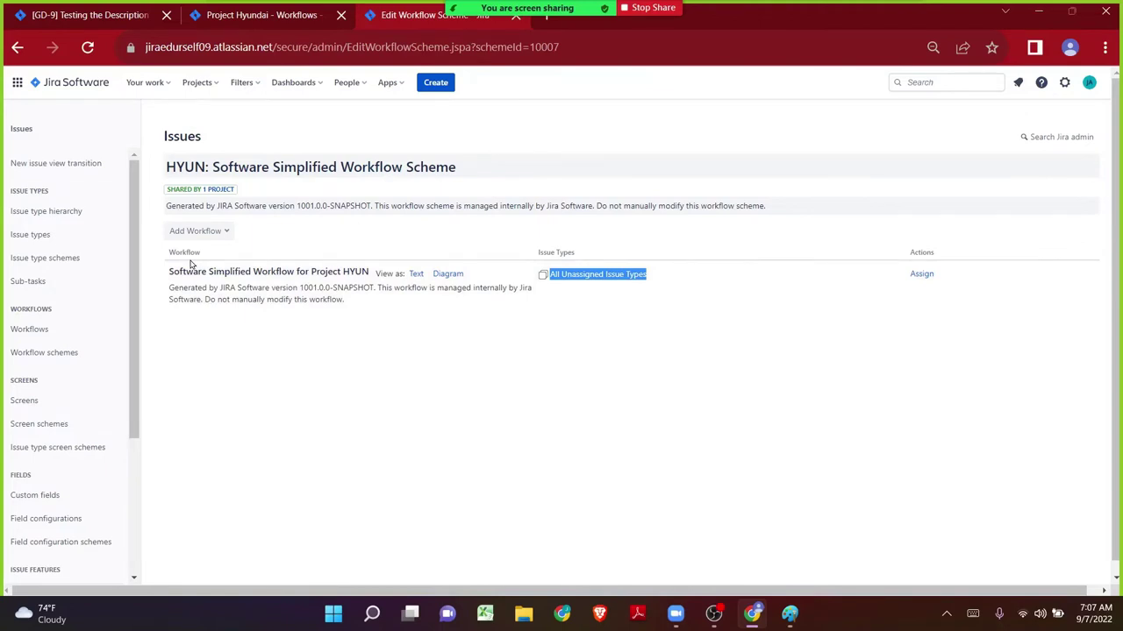
left_click(188, 234)
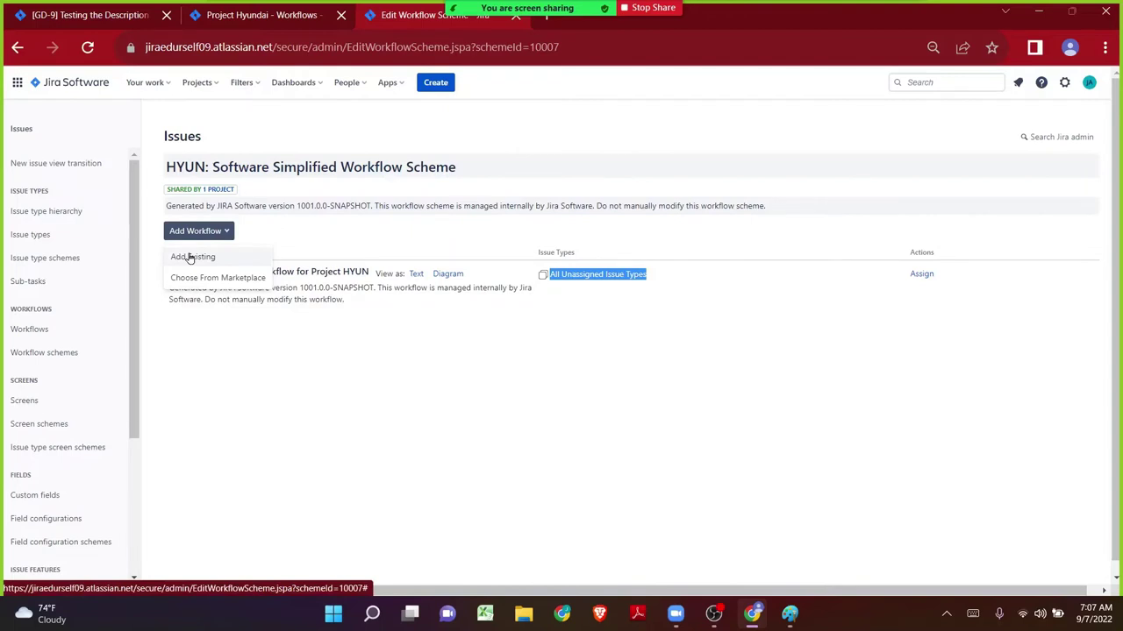
left_click(191, 257)
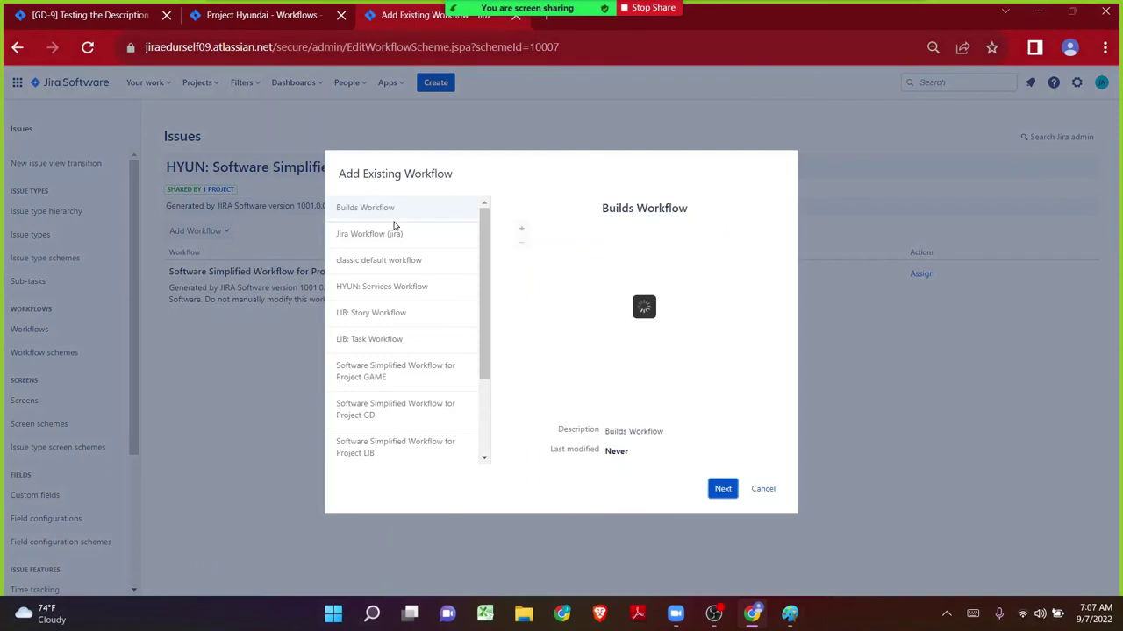
left_click(357, 282)
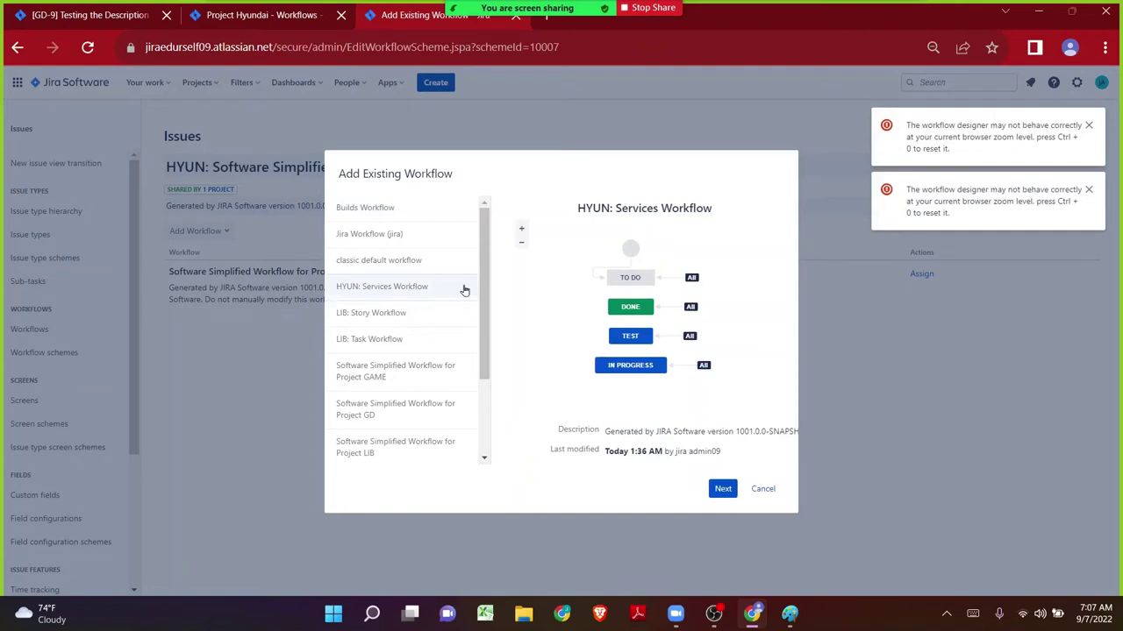
left_click(720, 488)
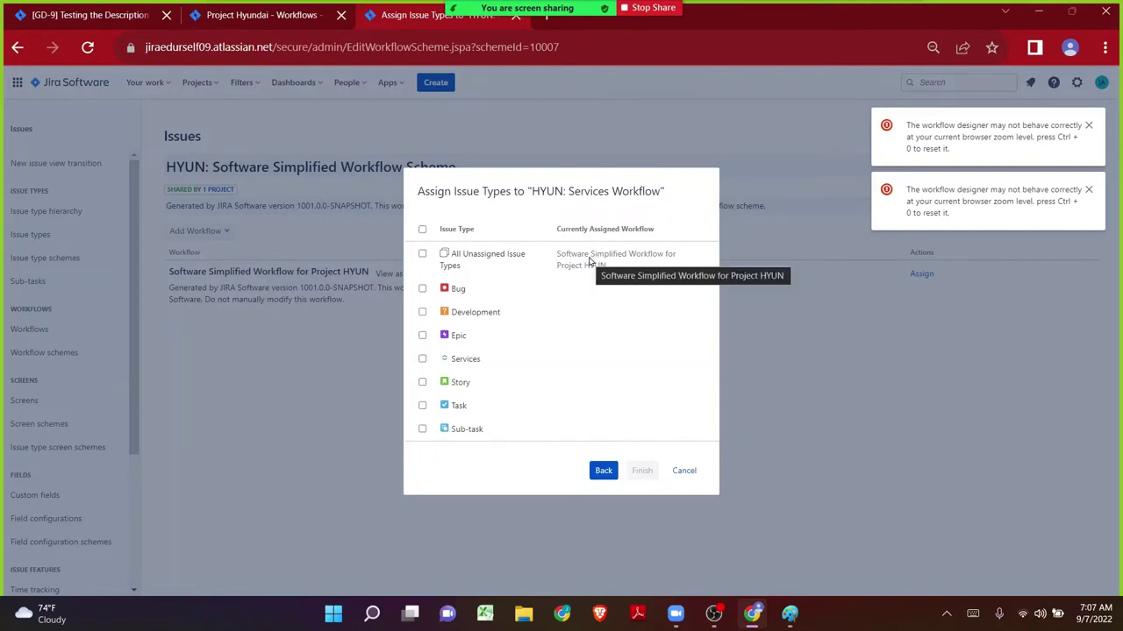
left_click_drag(527, 190, 659, 190)
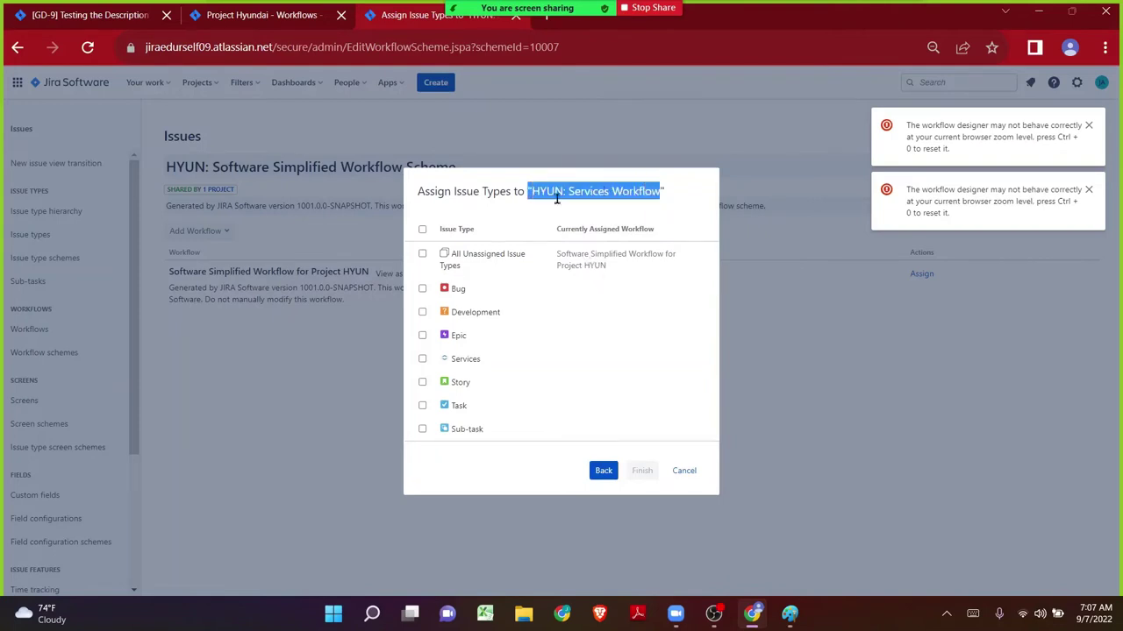
left_click(423, 360)
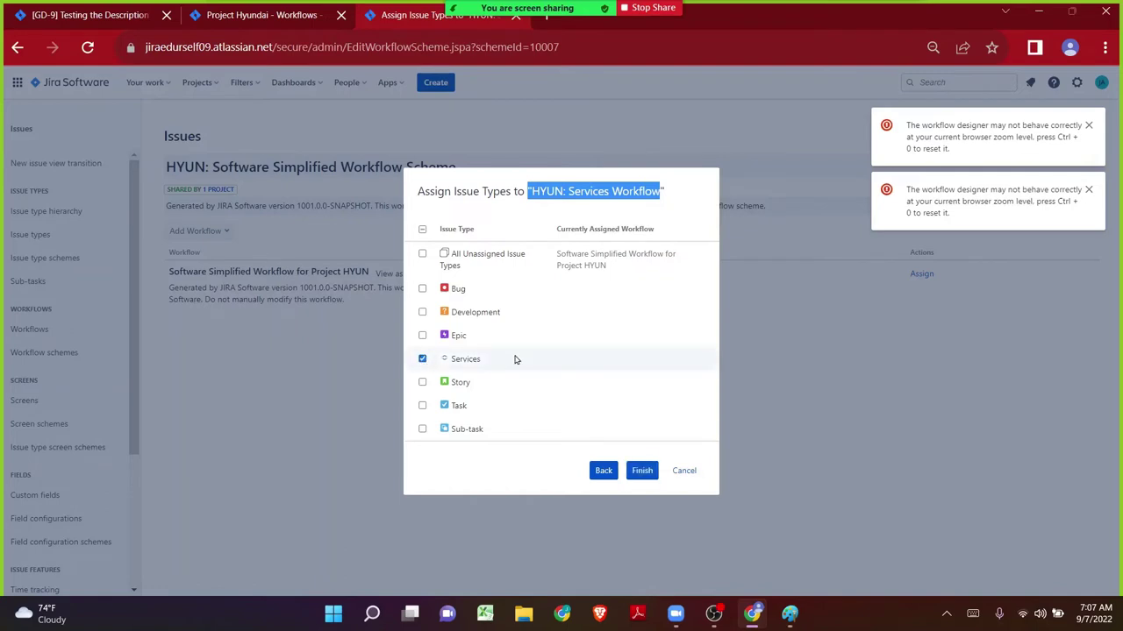
left_click(641, 473)
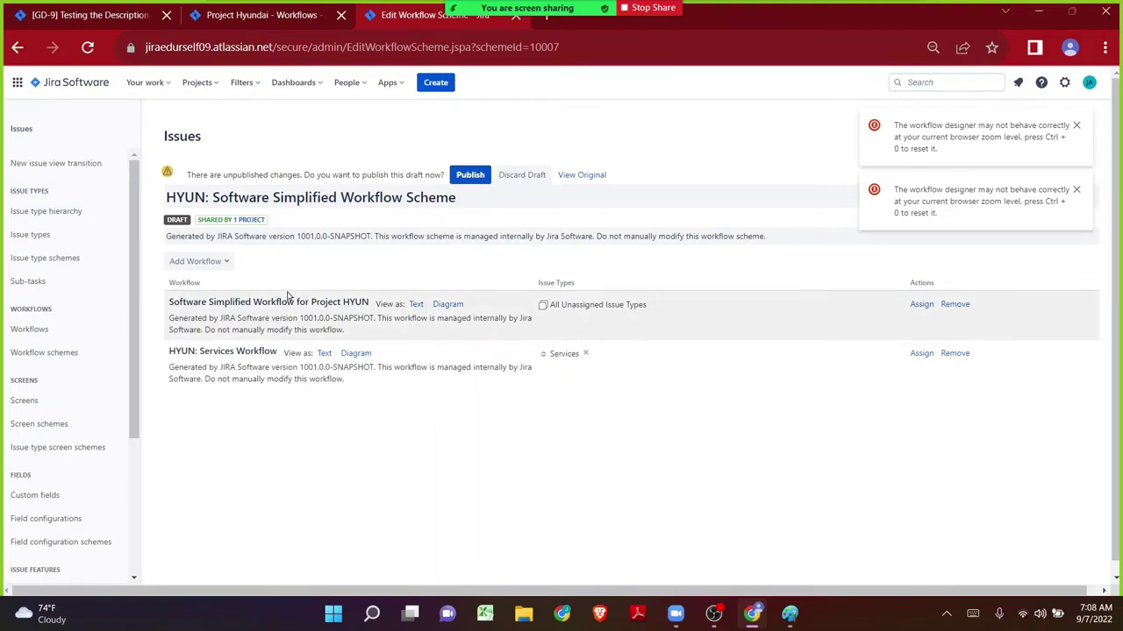
- Publish the draft of the HYUN: Software Simplified Workflow Scheme, completing the association and migration of its issues
left_click(469, 176)
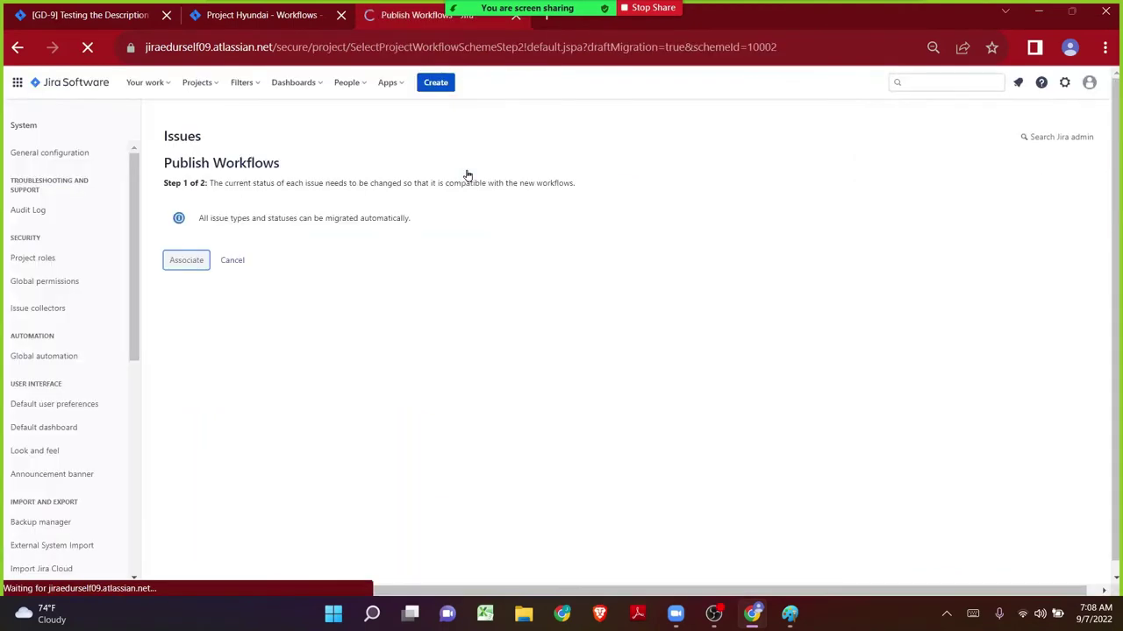
left_click(194, 265)
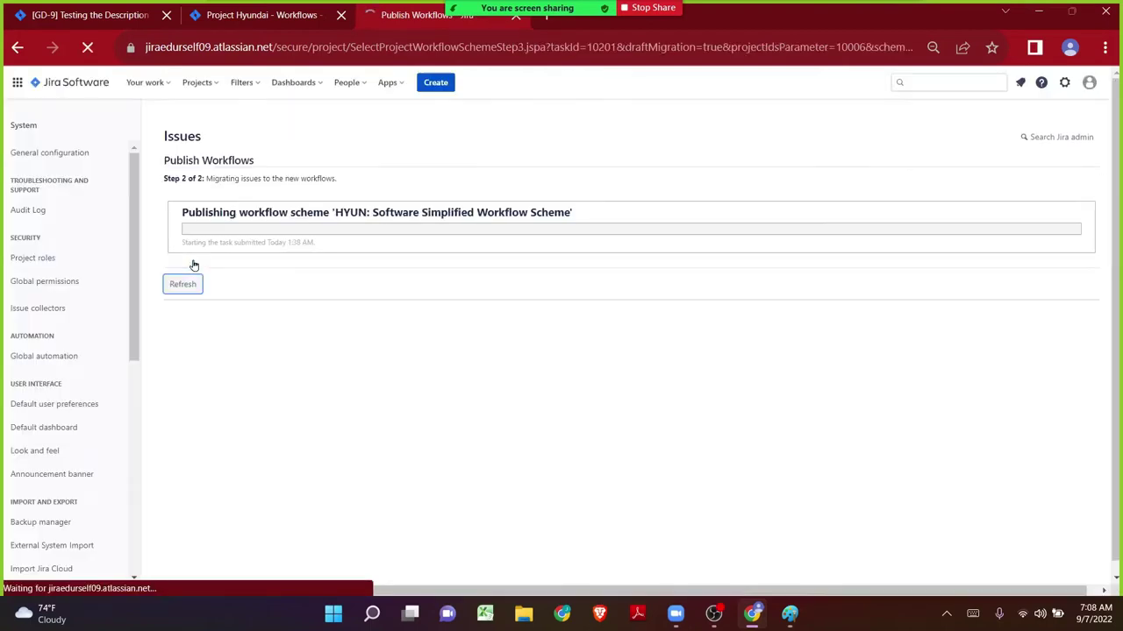
left_click(181, 285)
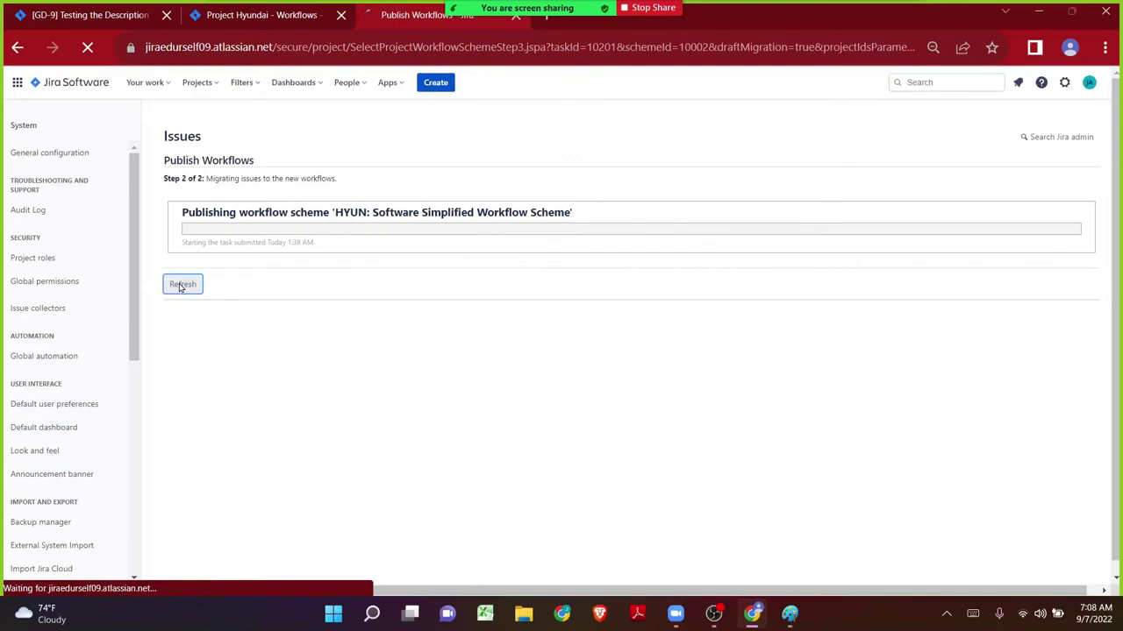
left_click(180, 316)
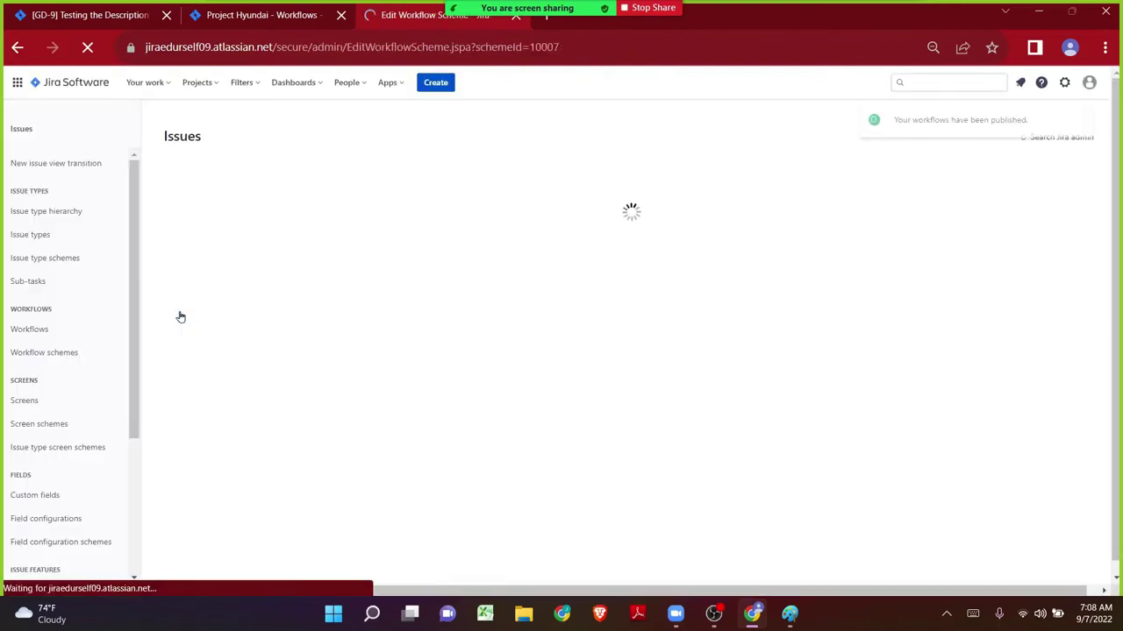
left_click_drag(1033, 124, 877, 126)
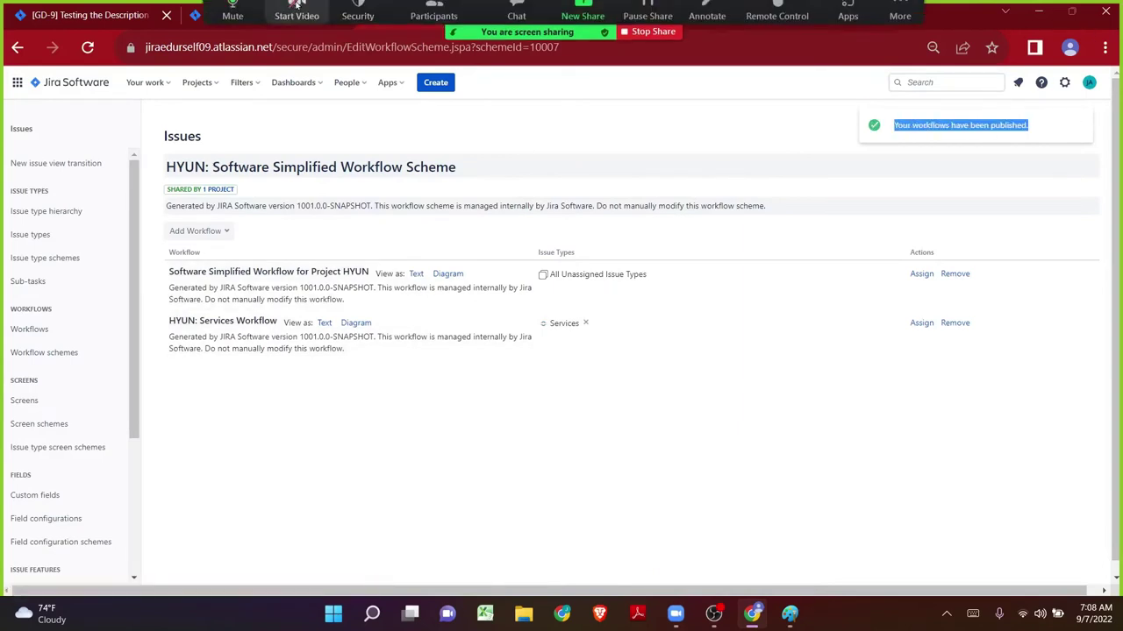
- Reload the Hyundai project's workflow settings and check which workflow the Services issue type uses
left_click(197, 18)
left_click(89, 44)
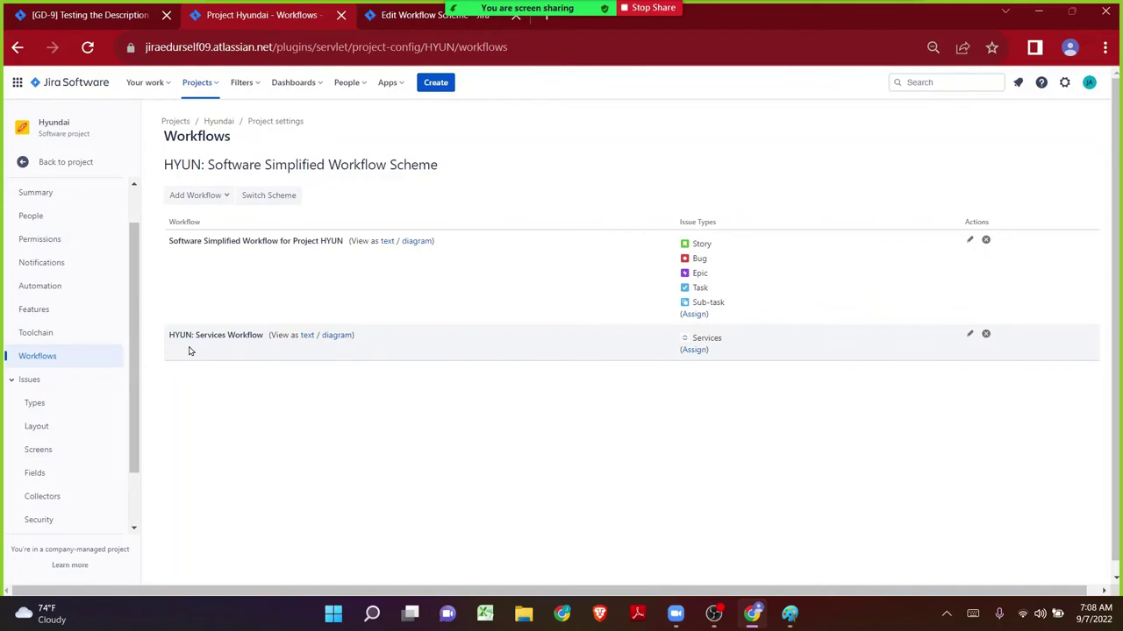
left_click_drag(204, 335, 237, 334)
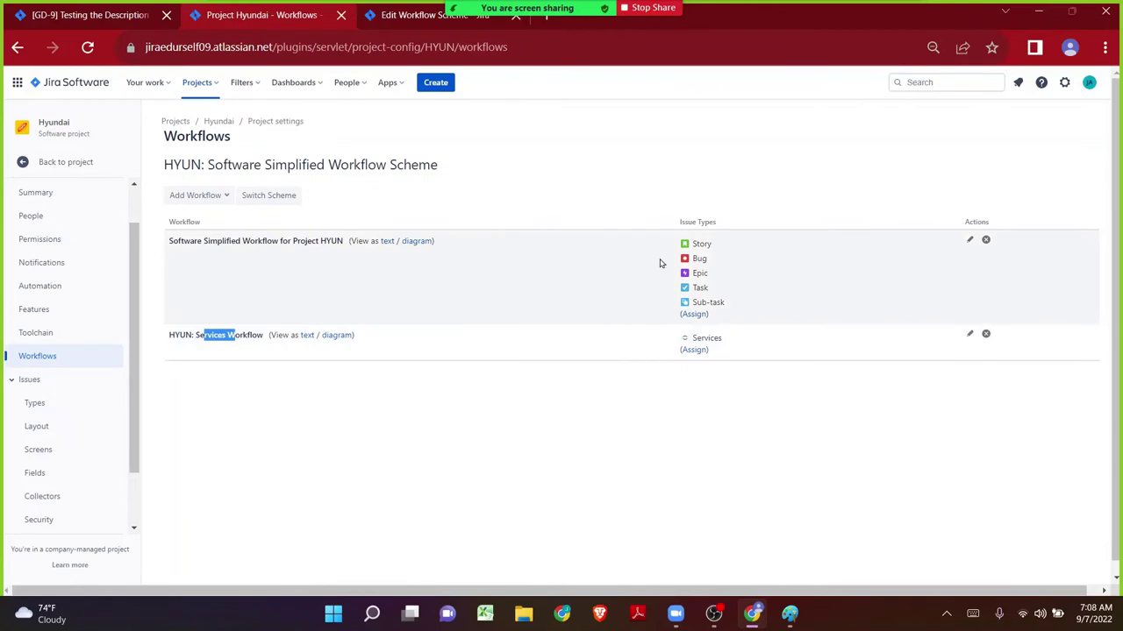
- Open HYUN: Services Workflow for editing as a diagram and select the global transition leading to In Progress
left_click(969, 334)
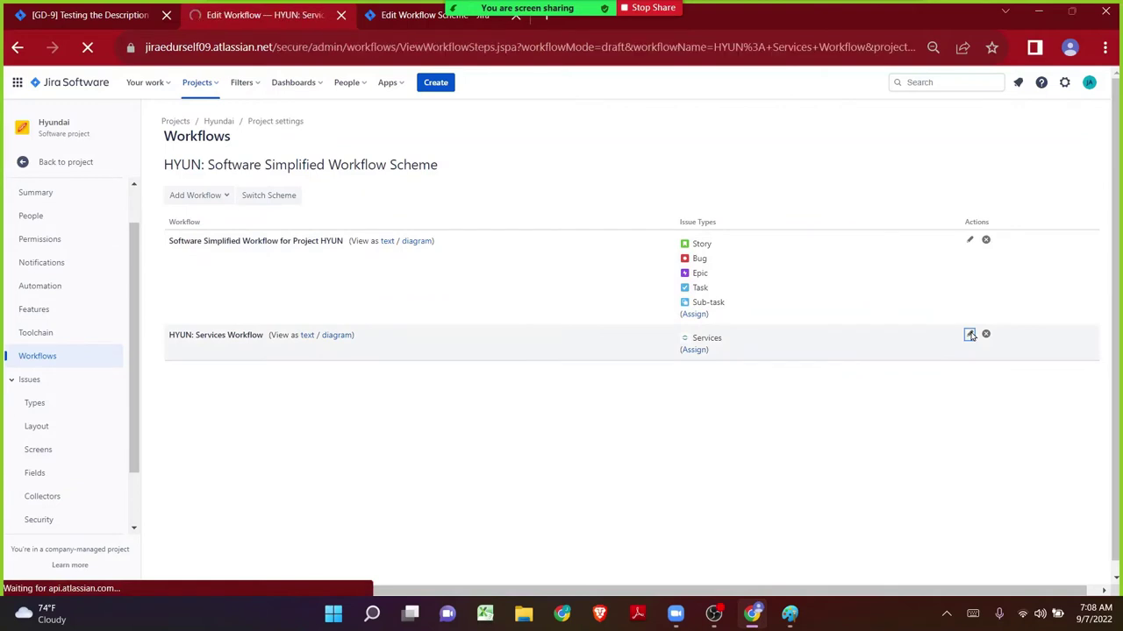
scroll(407, 296, "up", 4)
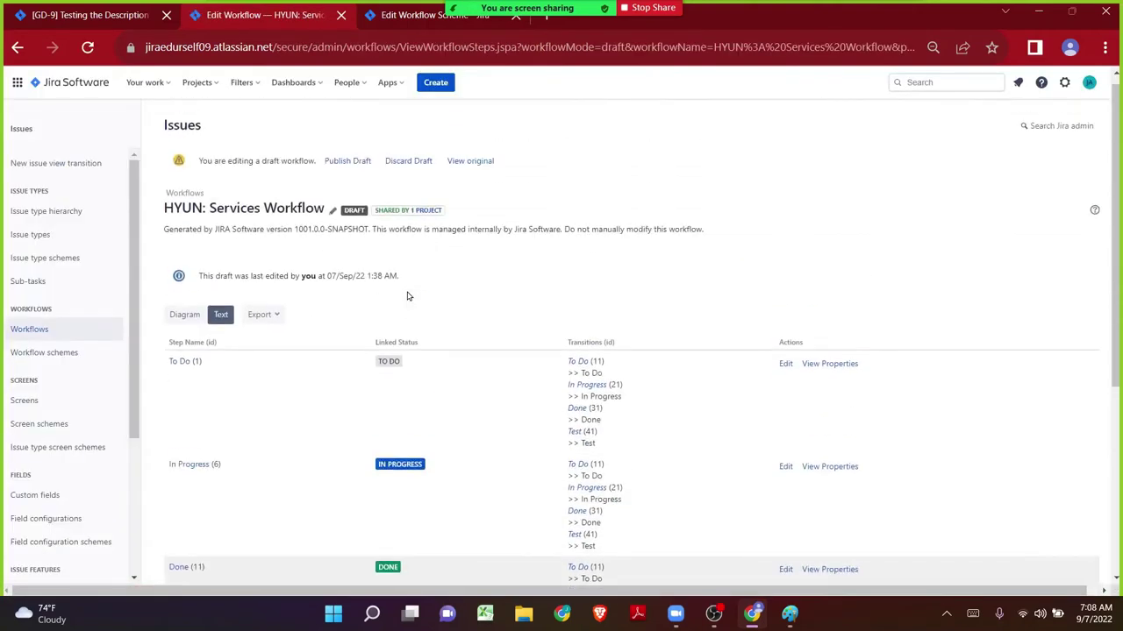
left_click(174, 325)
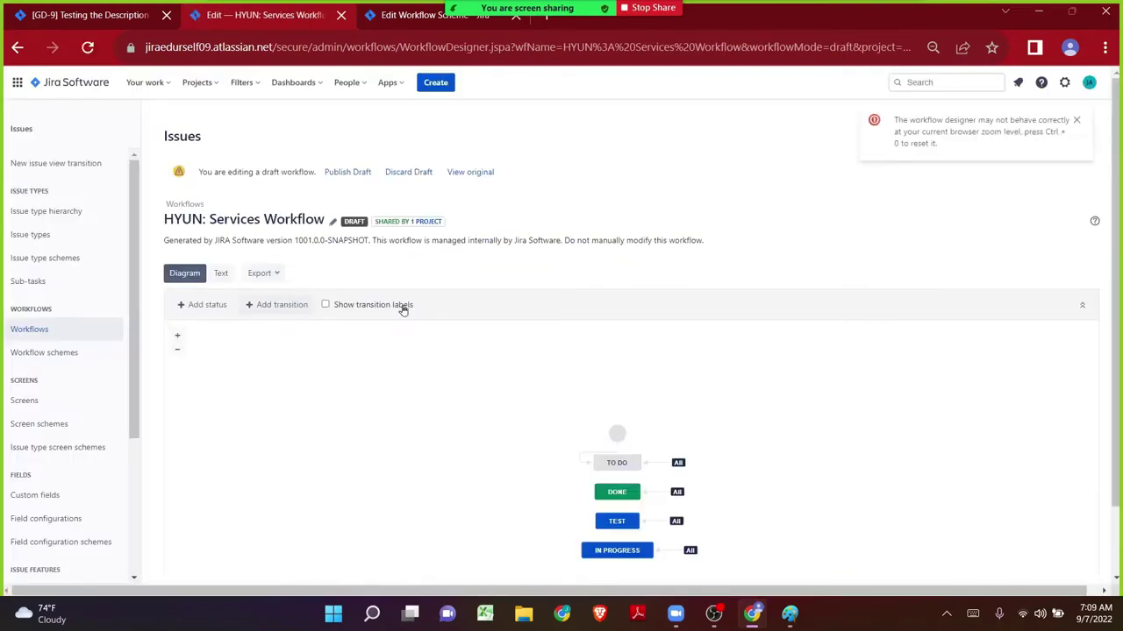
scroll(474, 312, "down", 1)
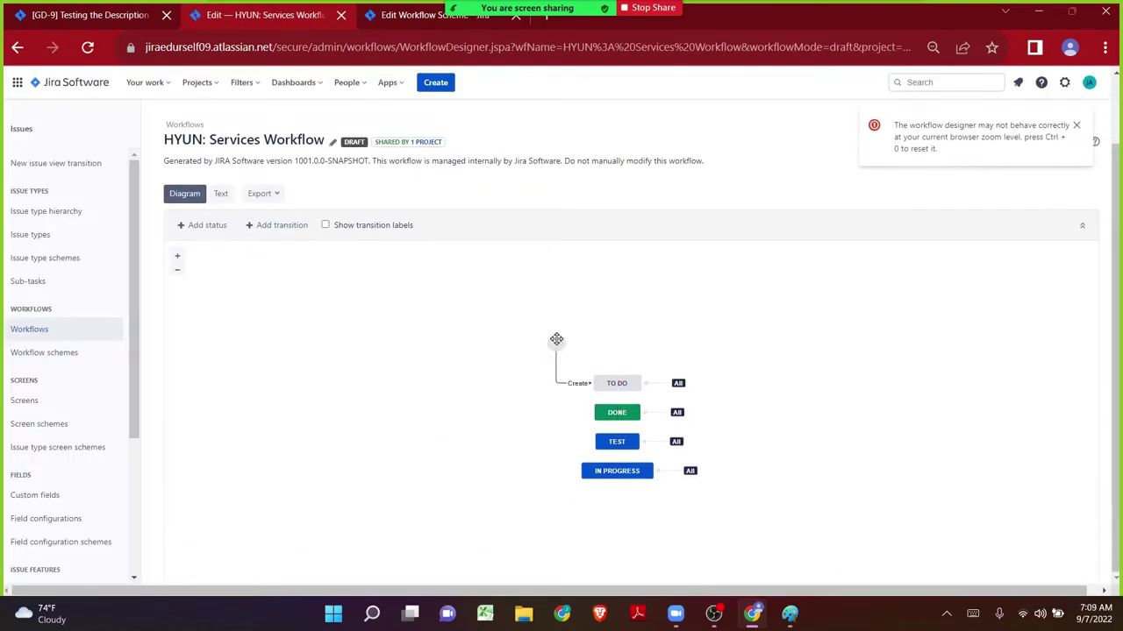
left_click(677, 473)
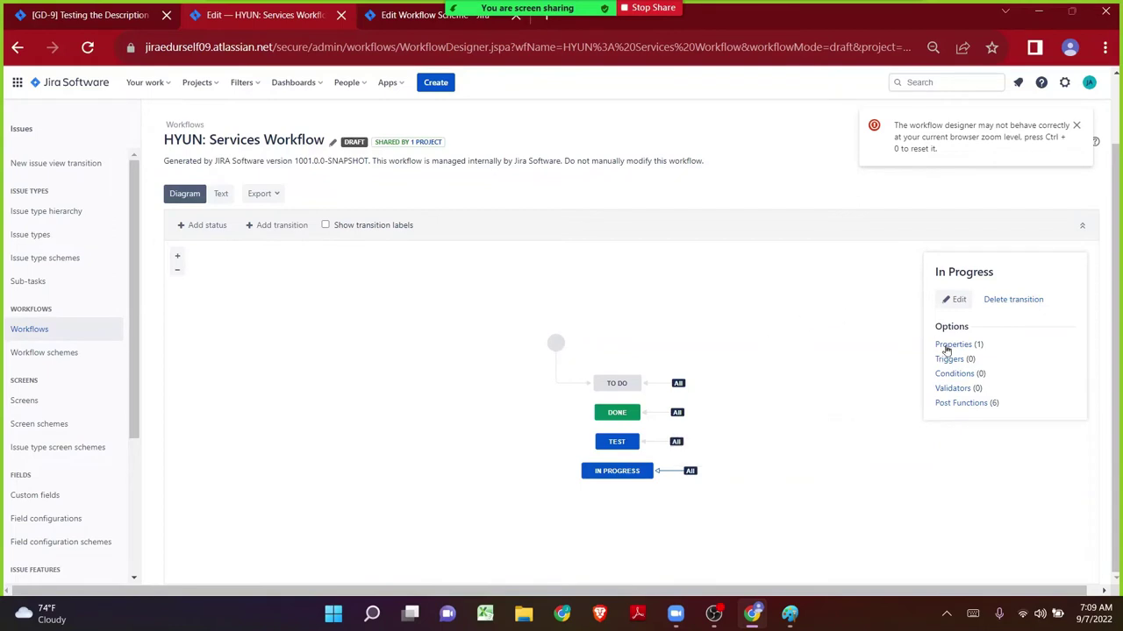
- Start adding a "Field has single value Validator" to the In Progress transition of HYUN: Services Workflow
left_click(952, 389)
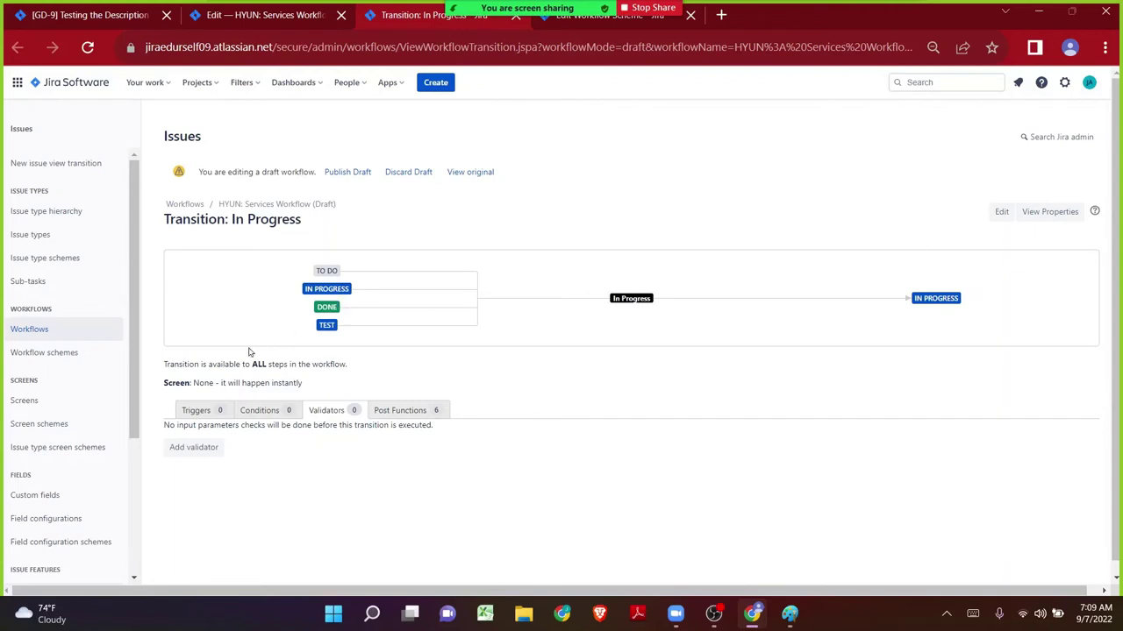
left_click(195, 451)
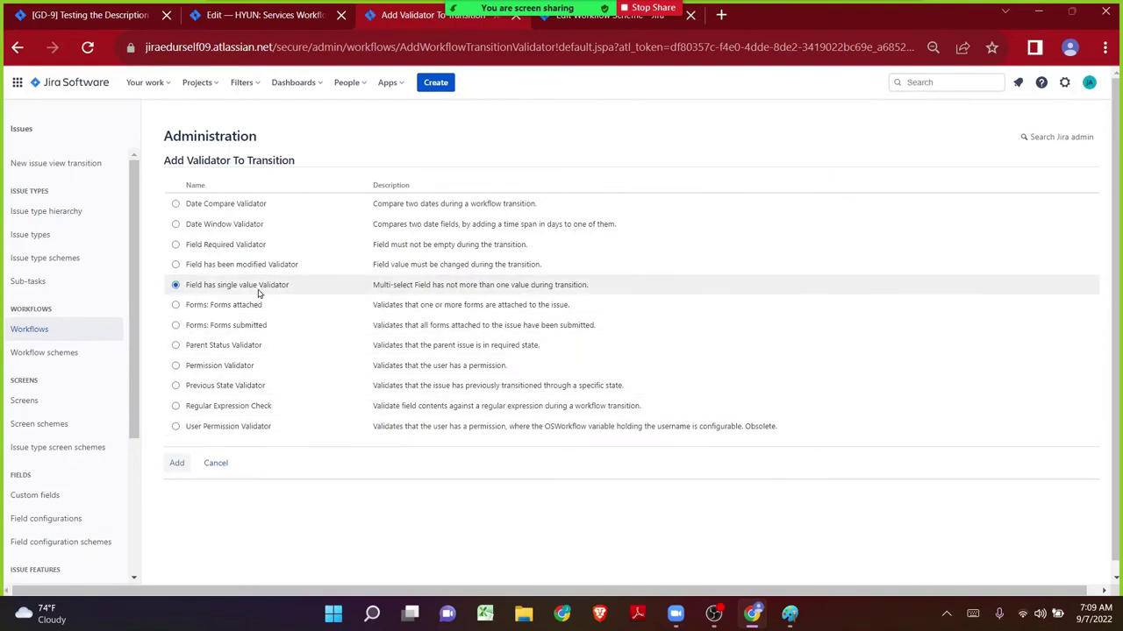
left_click(177, 466)
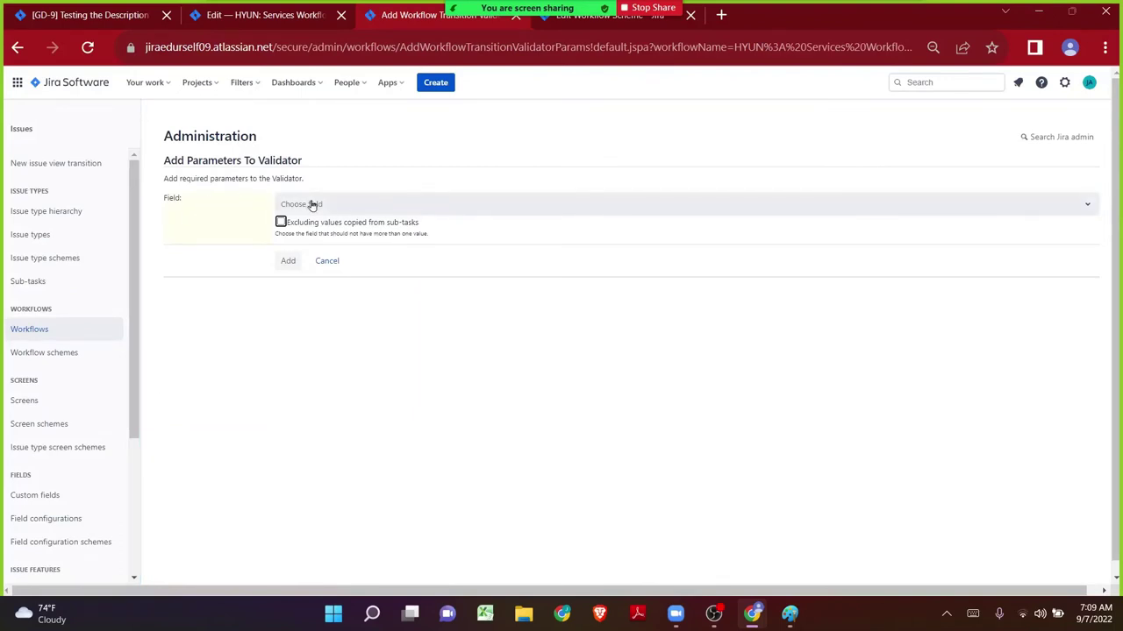
- Copy the field name "Parts to be serviced" from the open Create issue form for the Hyundai Services issue
left_click(77, 22)
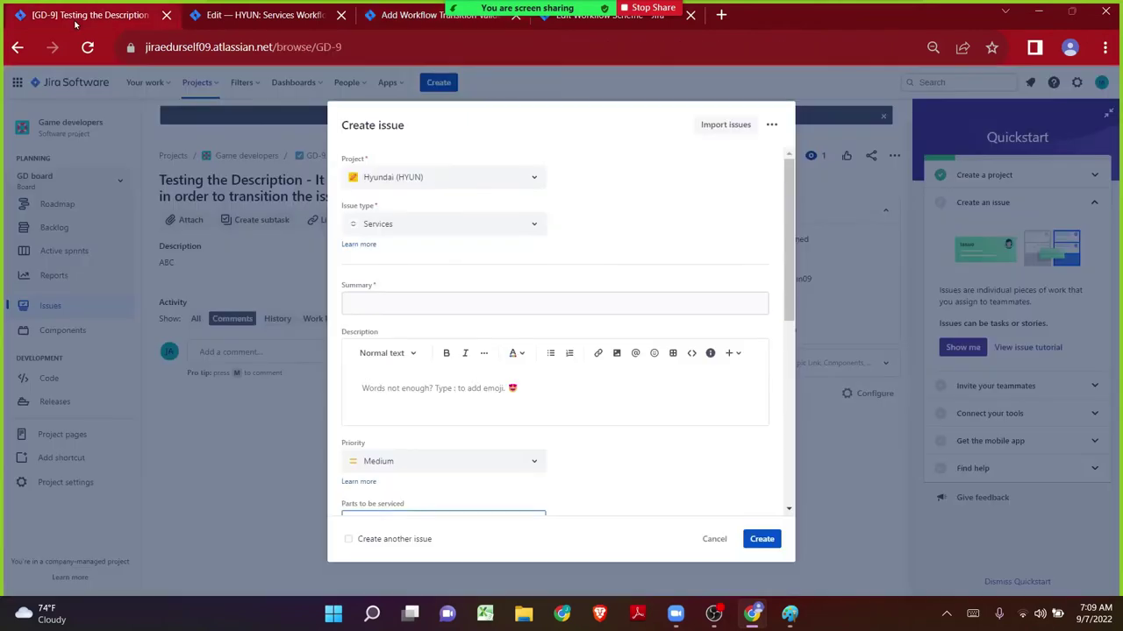
scroll(396, 313, "down", 3)
left_click(345, 364)
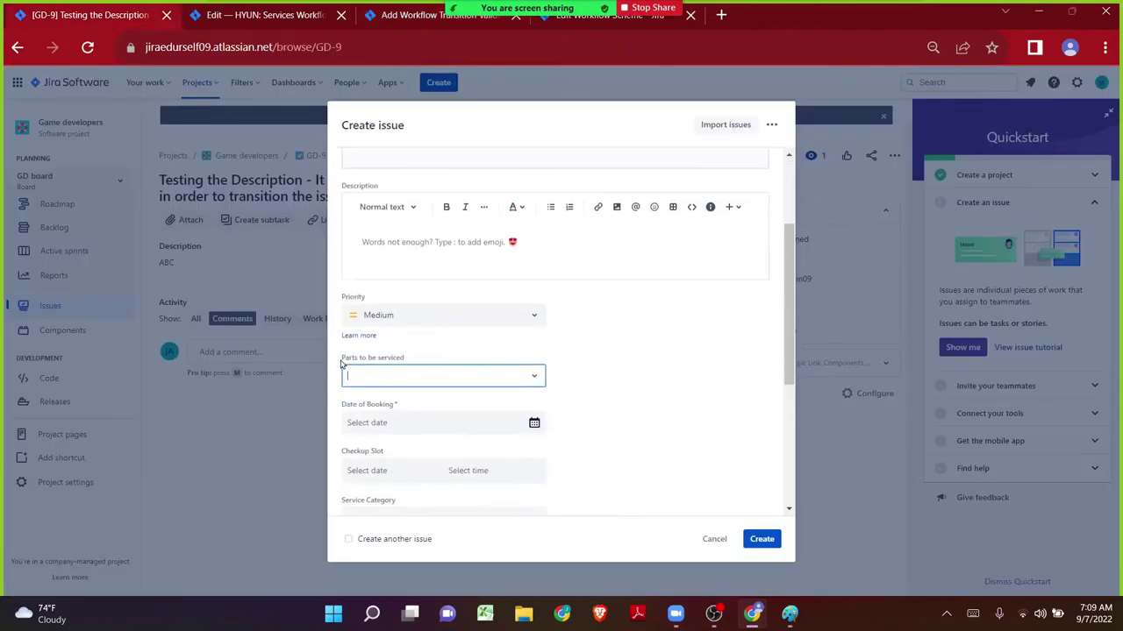
left_click_drag(343, 360, 406, 362)
key("ctrl+c")
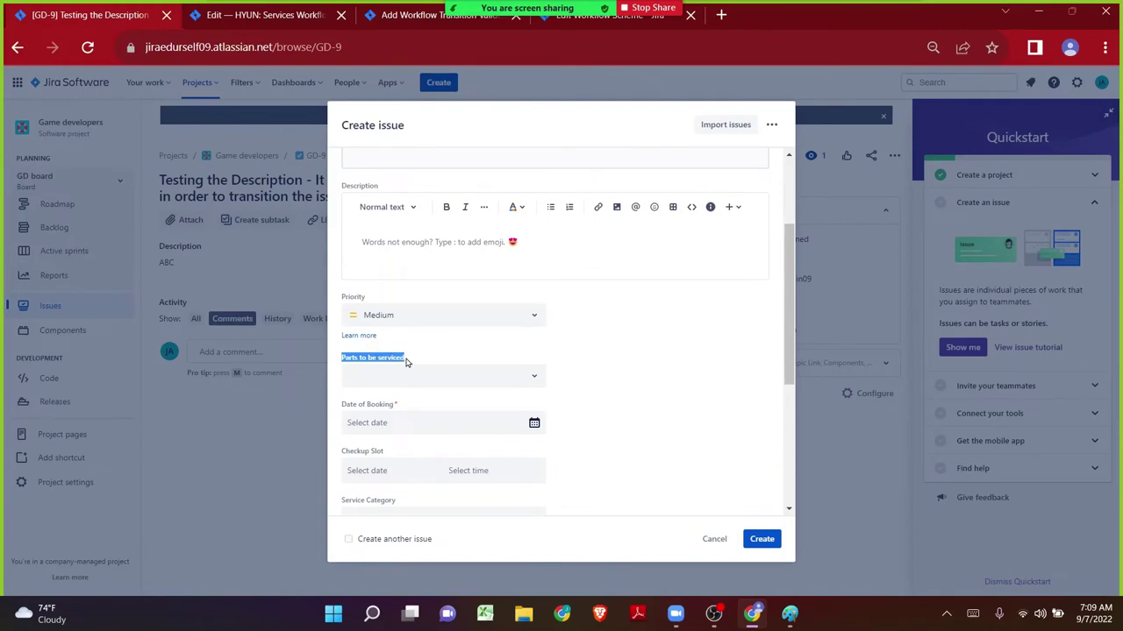
- Choose "Parts to be serviced" as the single-value validator's field and add the validator to the transition
left_click(572, 27)
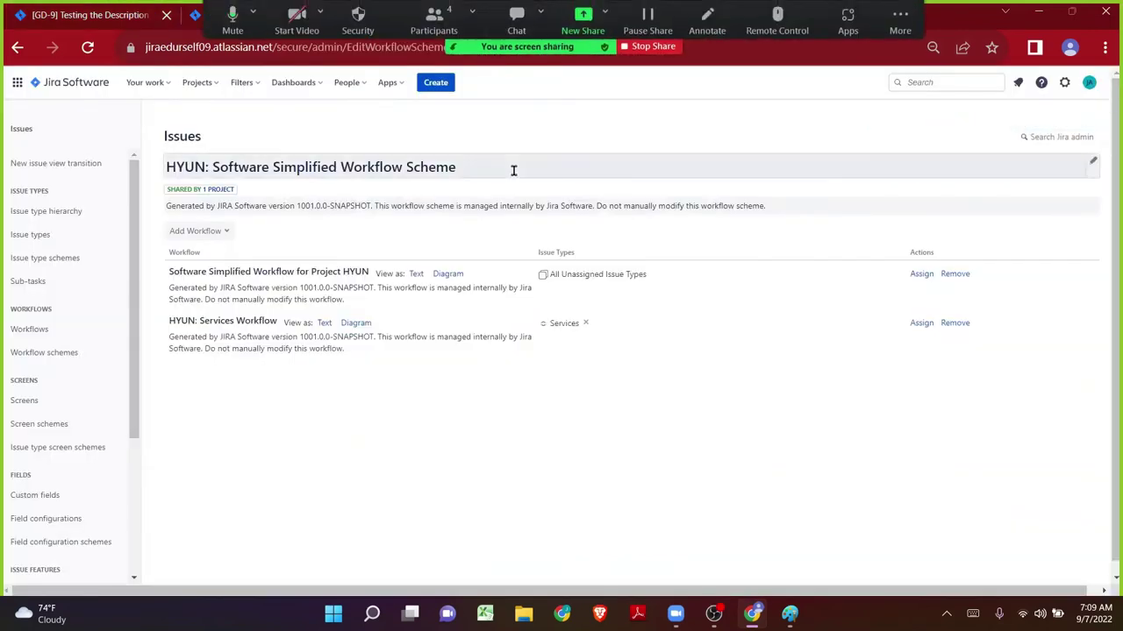
key("ctrl+shift+Tab")
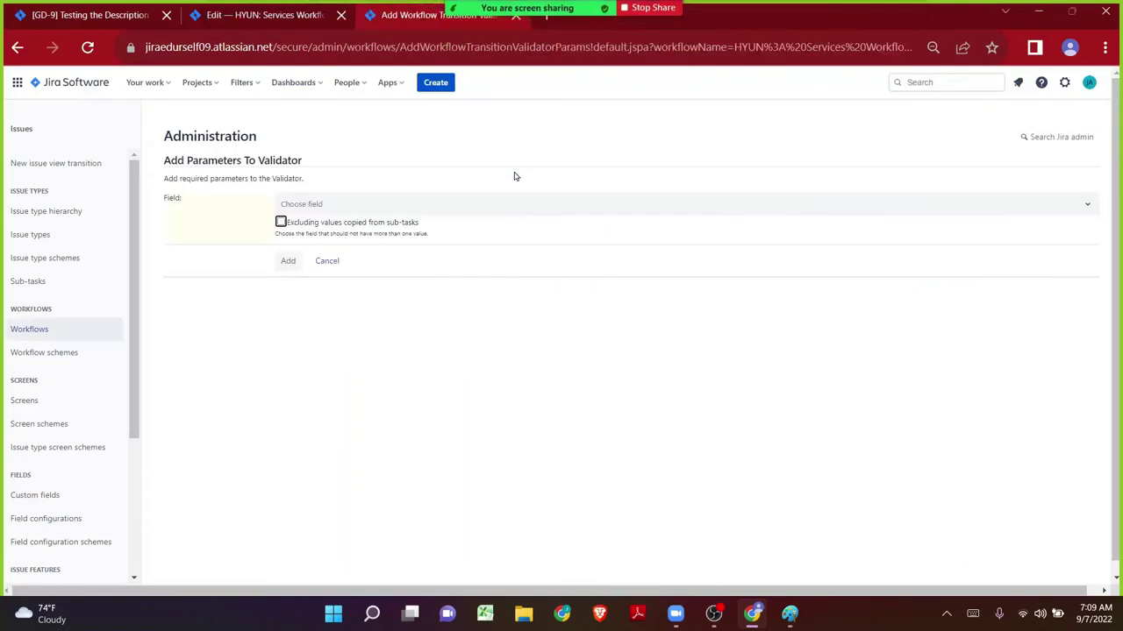
left_click(333, 204)
key("ctrl+v")
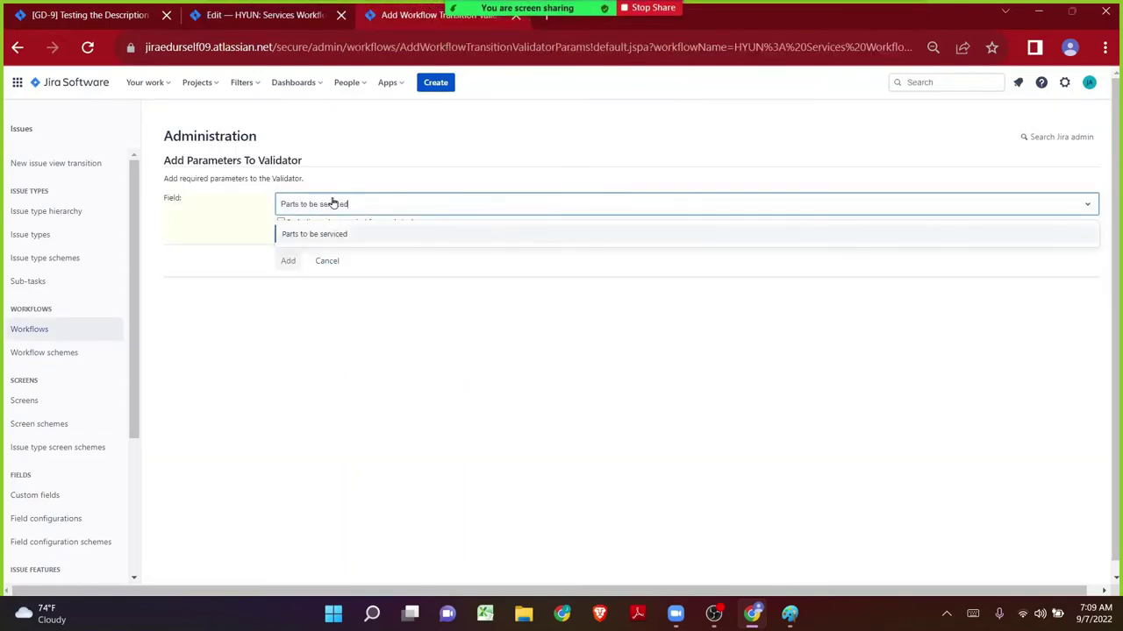
left_click(368, 233)
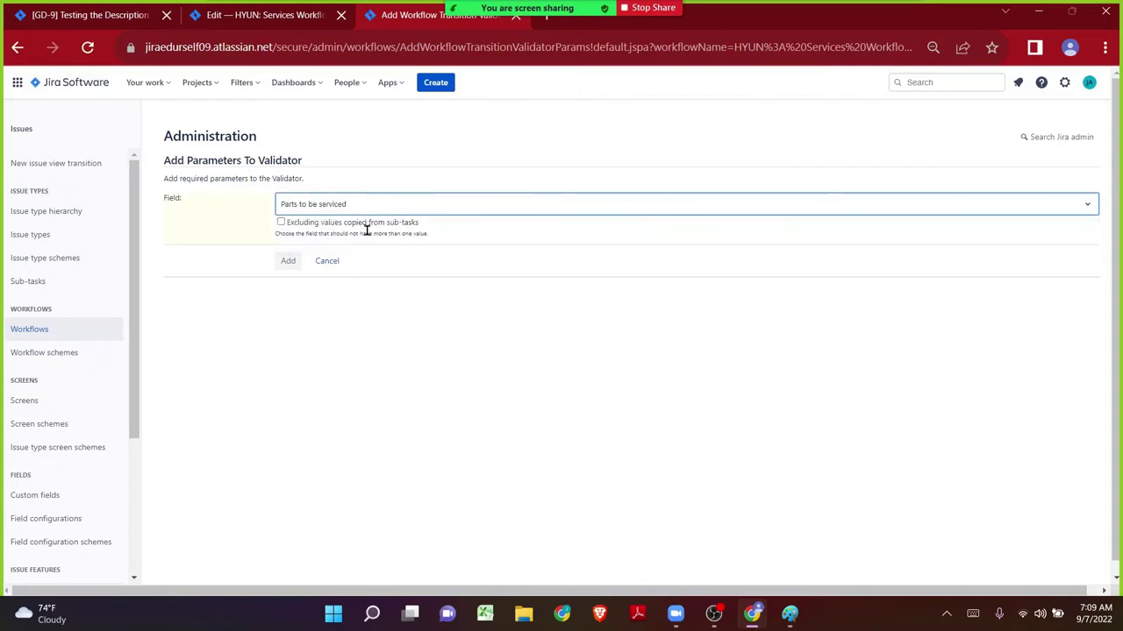
left_click(289, 263)
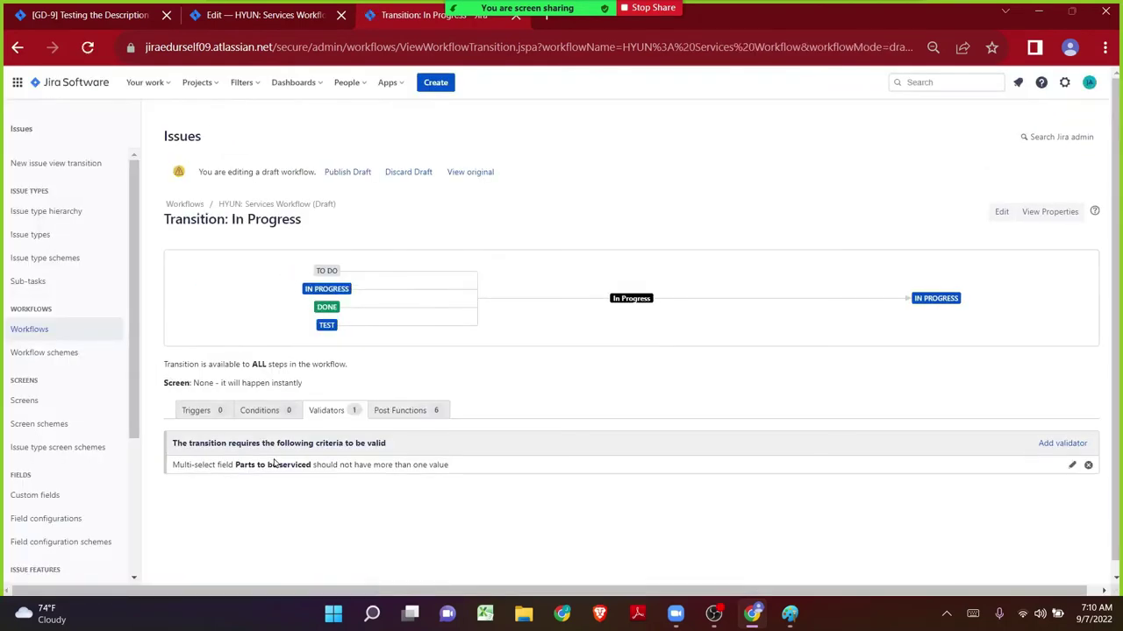
- Review the new validator's rule and publish the HYUN: Services Workflow draft without saving a backup copy
scroll(279, 464, "down", 1)
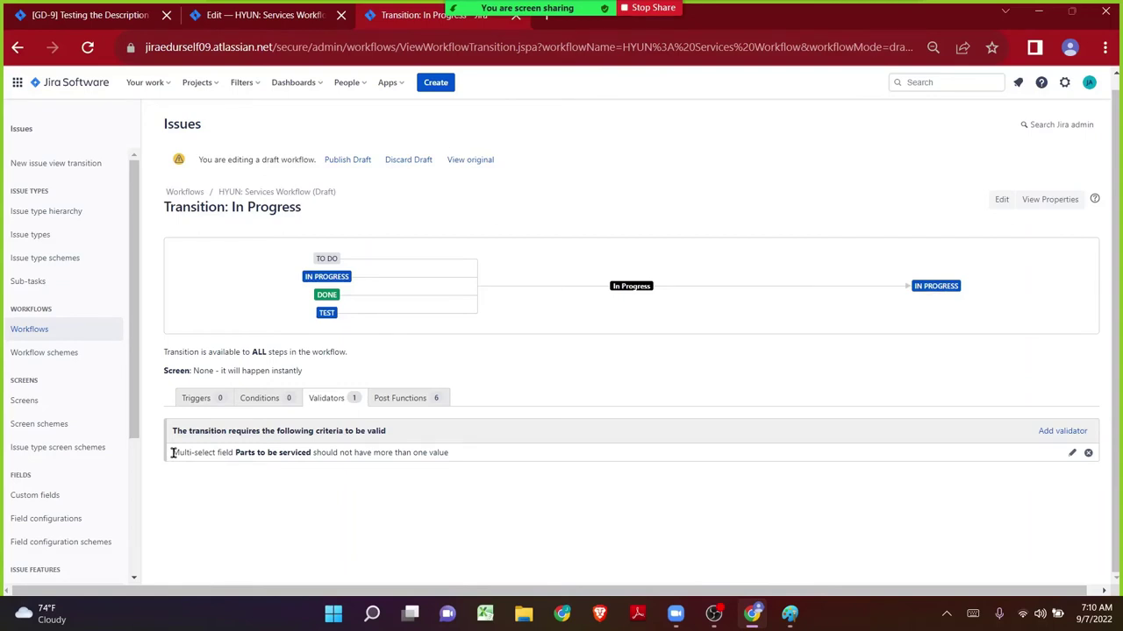
left_click_drag(173, 452, 235, 452)
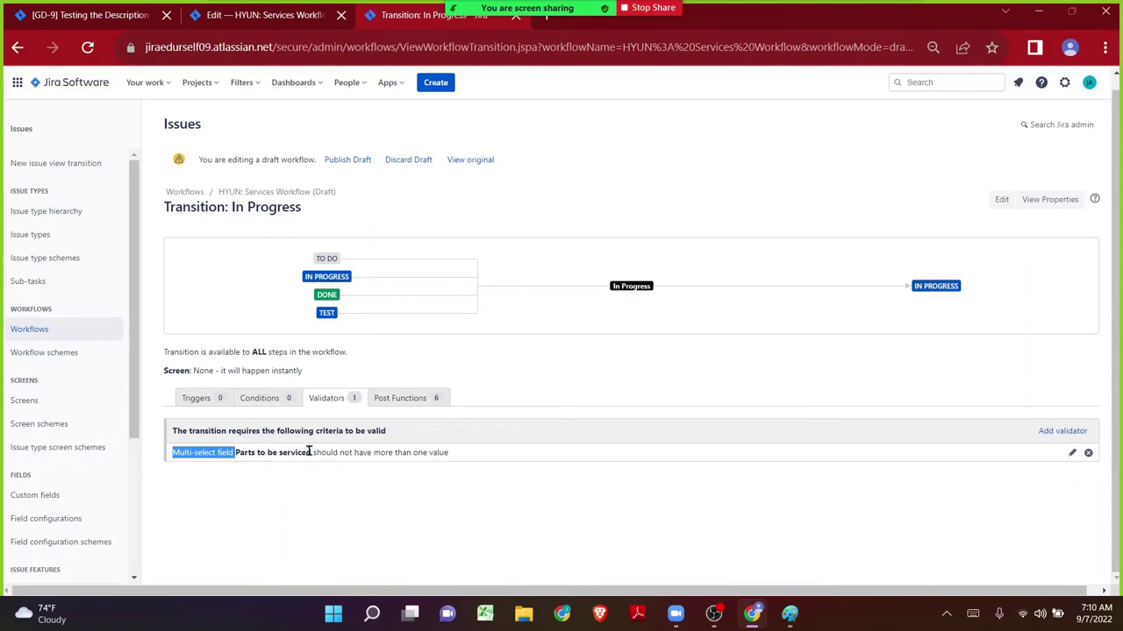
left_click(266, 451)
left_click_drag(233, 452, 464, 456)
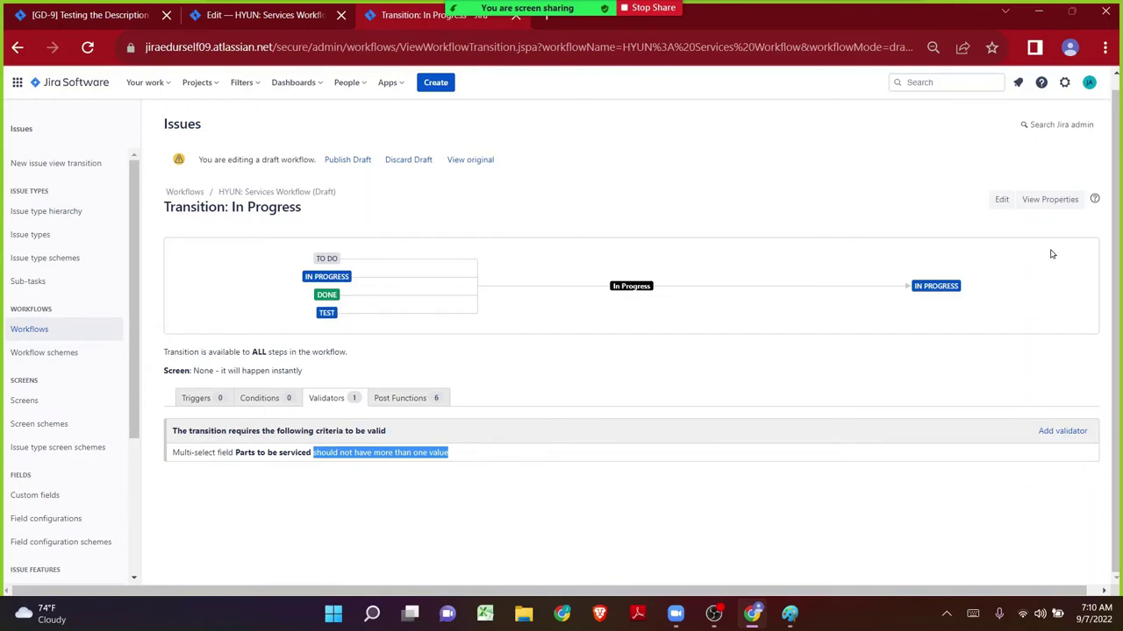
left_click(345, 160)
left_click(579, 342)
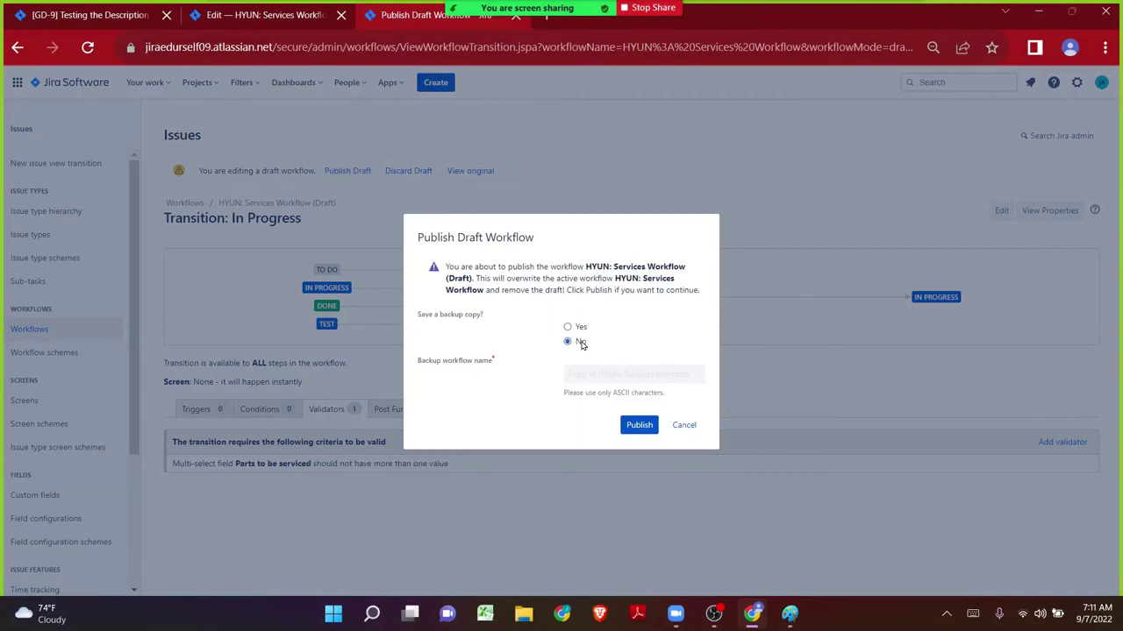
left_click(628, 430)
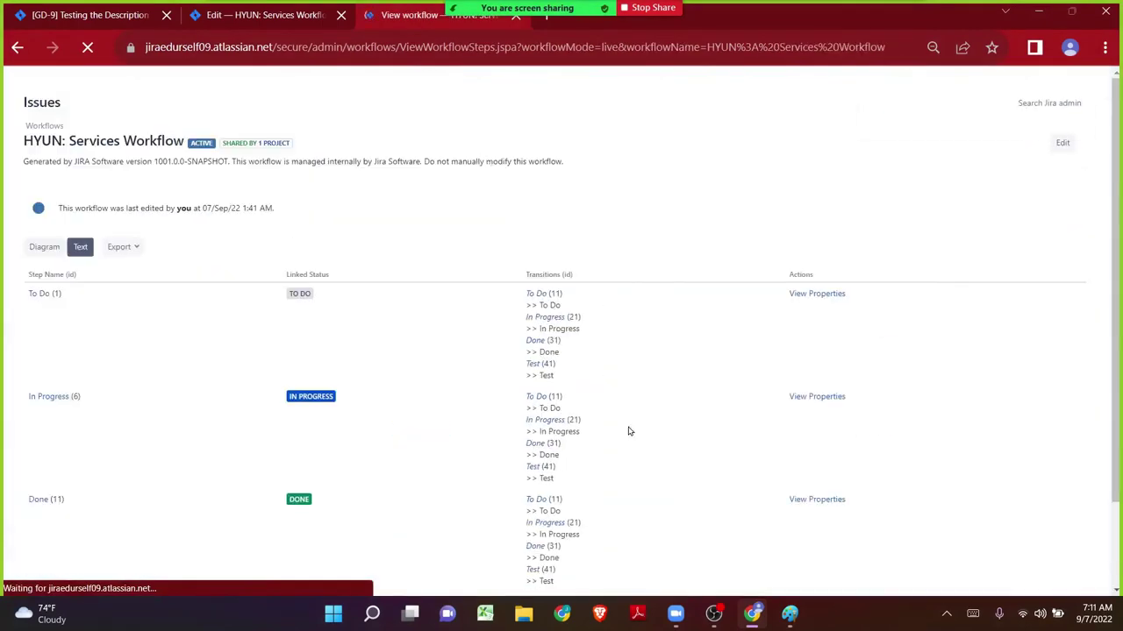
left_click_drag(933, 125, 1015, 130)
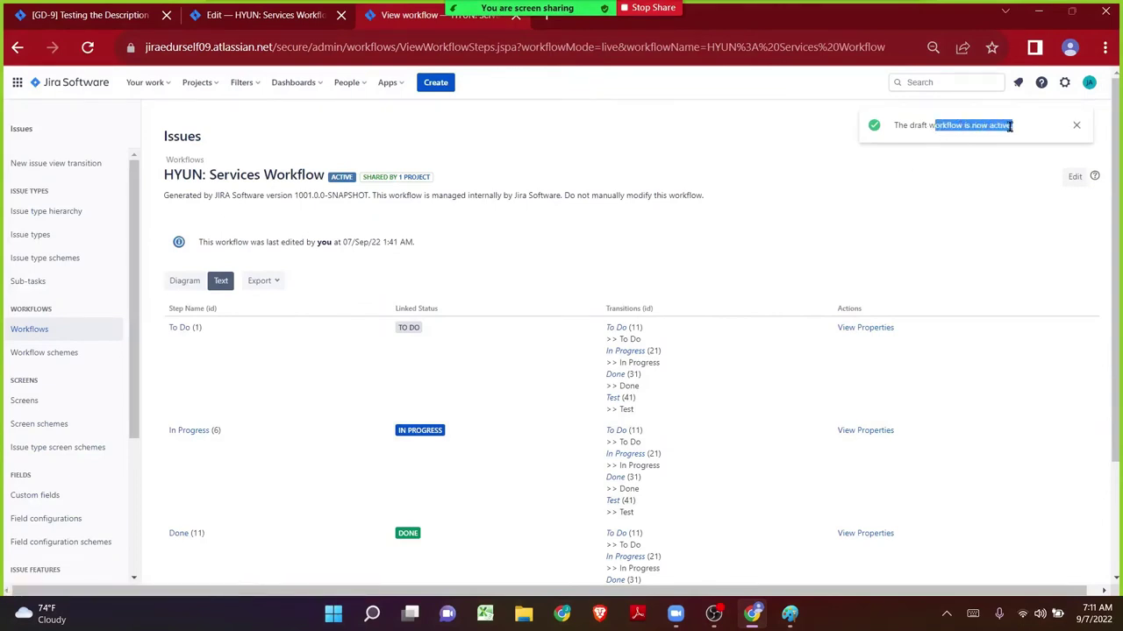
- Start a new Services issue in the Hyundai project with the summary "Testing Parts to be serviced field"
left_click(424, 83)
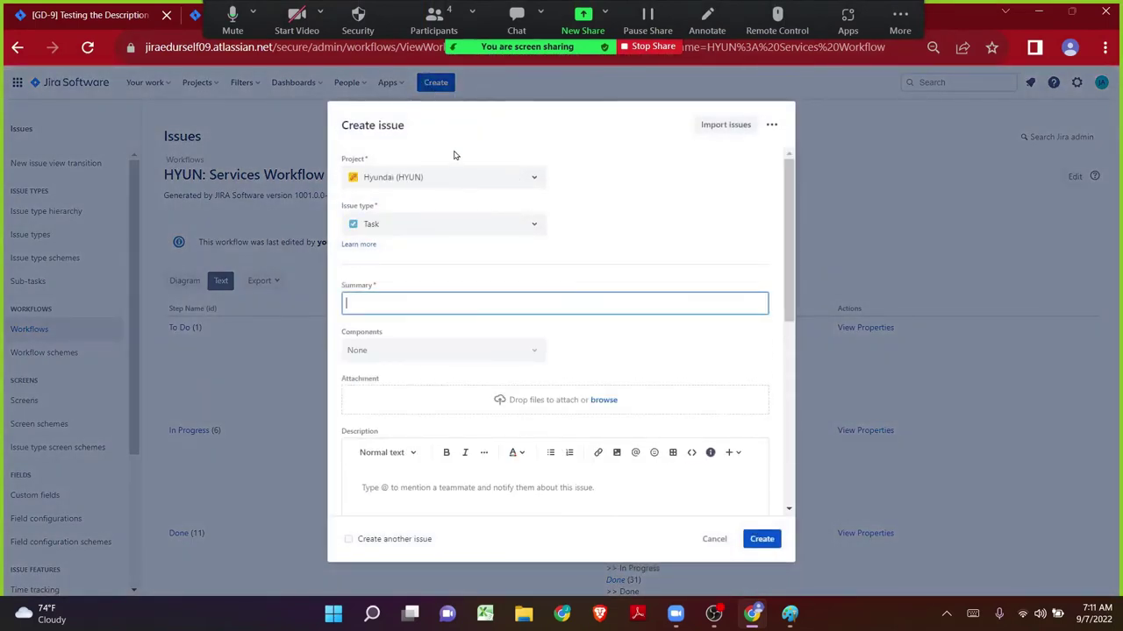
left_click(412, 229)
left_click(415, 254)
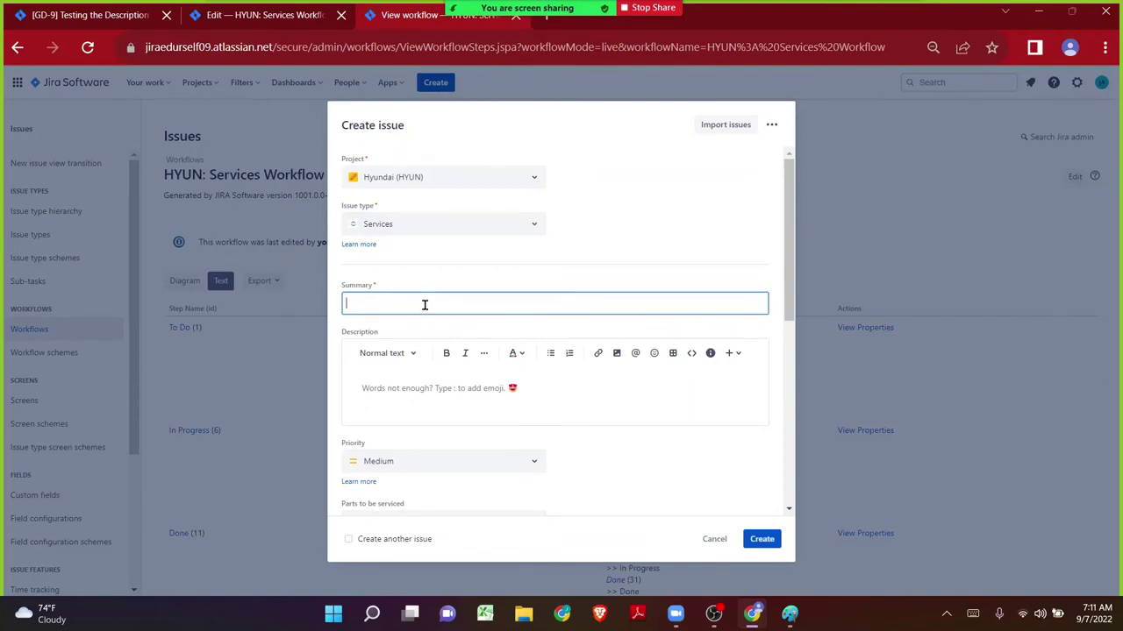
type("Testing Pr")
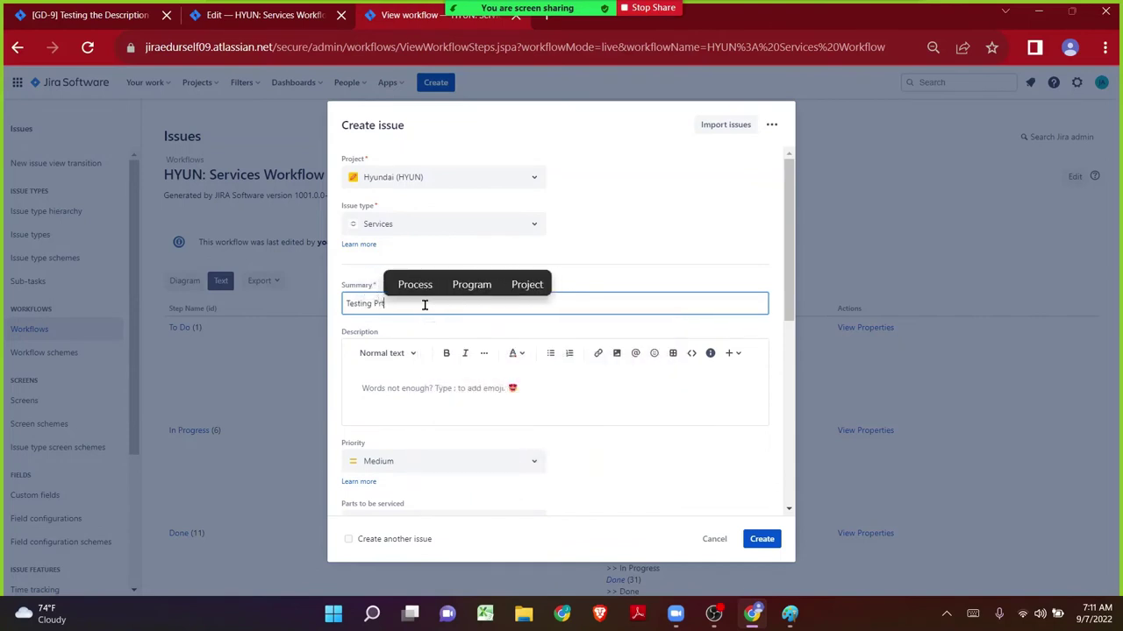
key("BackSpace")
type("a")
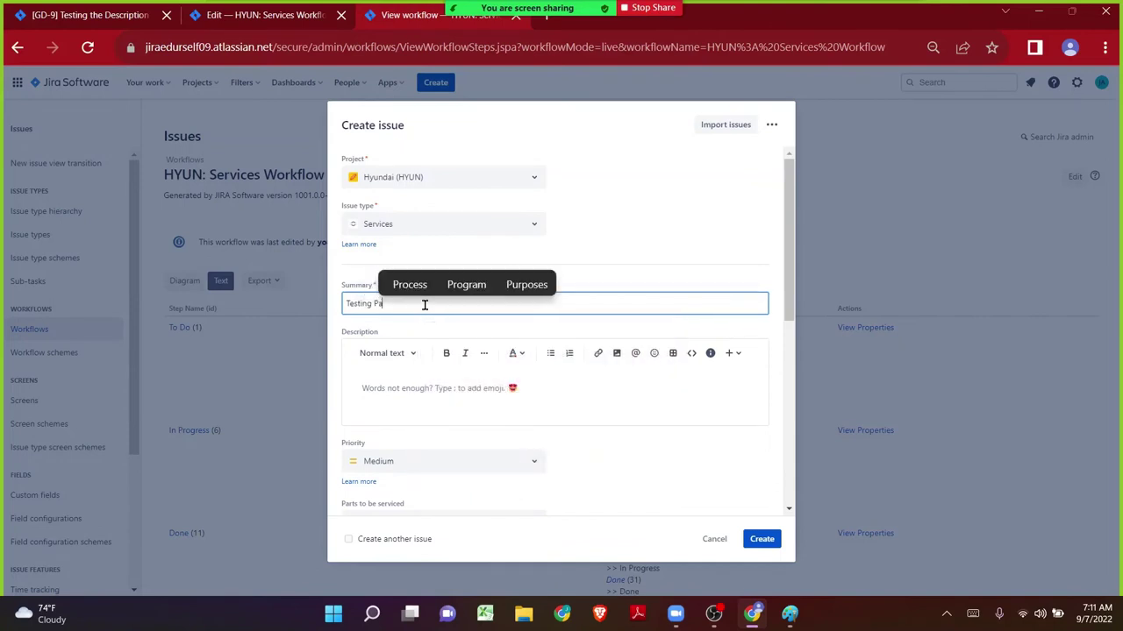
type("rts to be serviced fir")
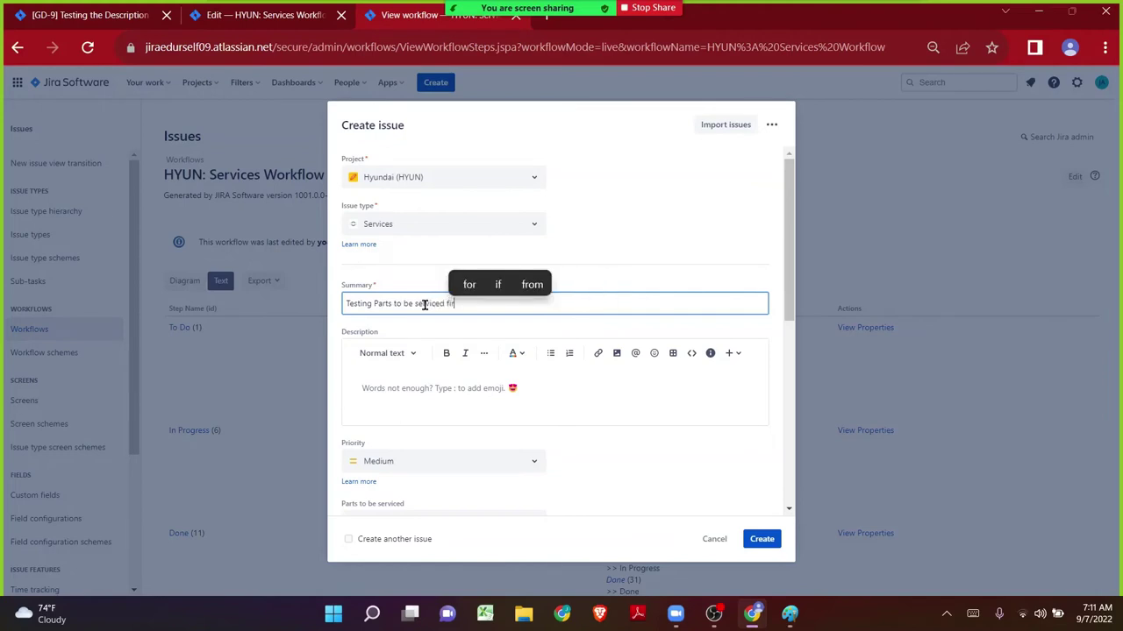
key("BackSpace")
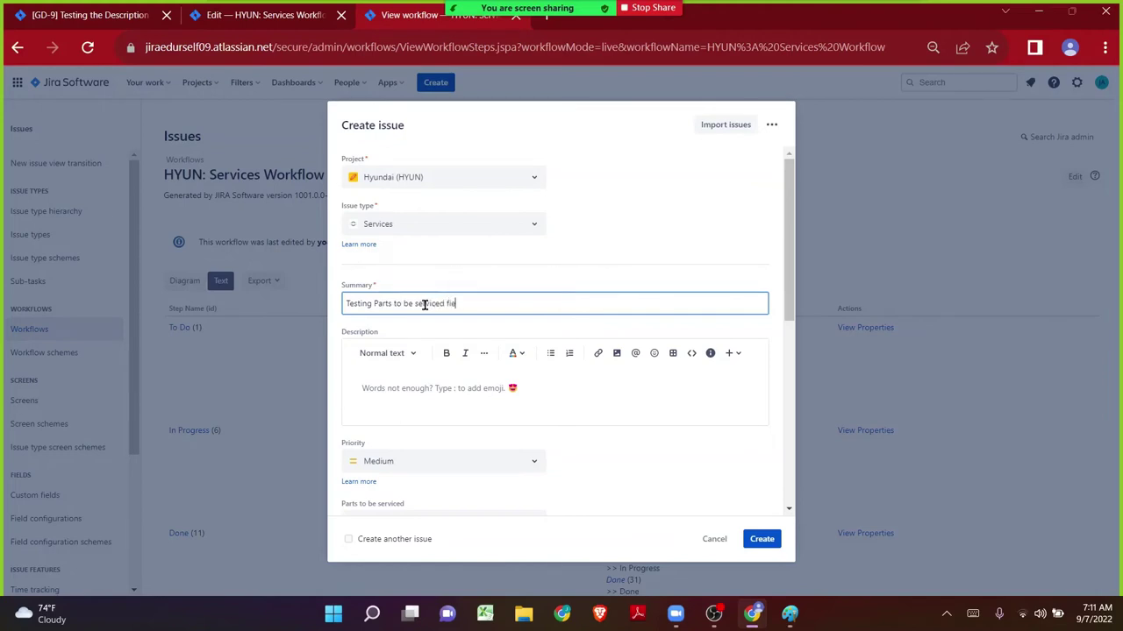
type("elf")
key("BackSpace")
type("d")
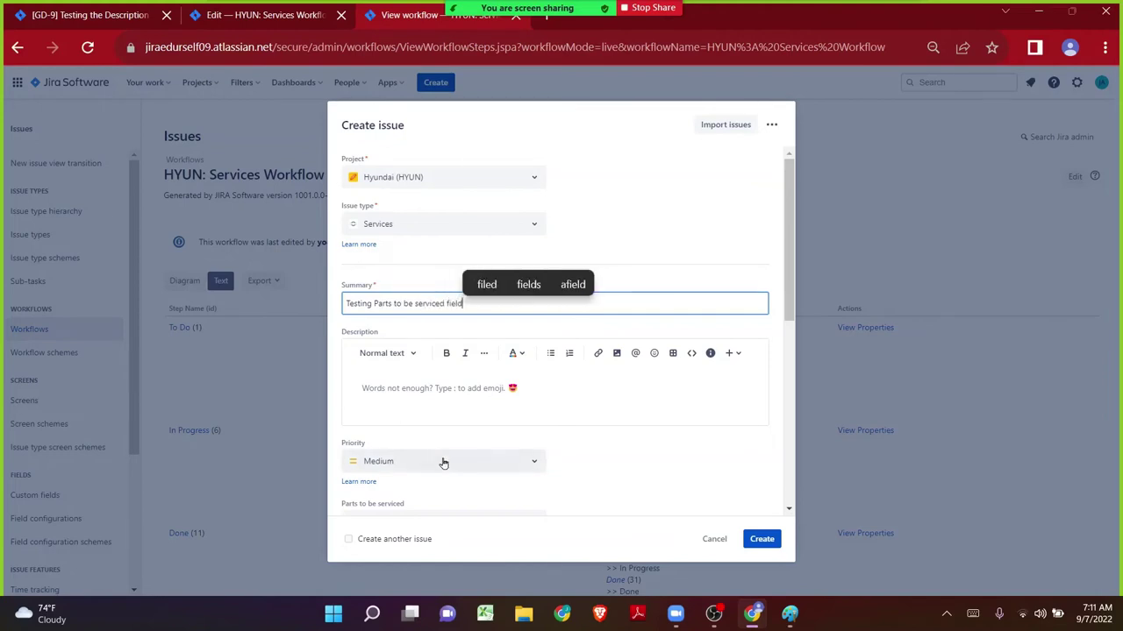
- Enter "Users should be able to select only a single value in" as the beginning of the issue's description
left_click(447, 399)
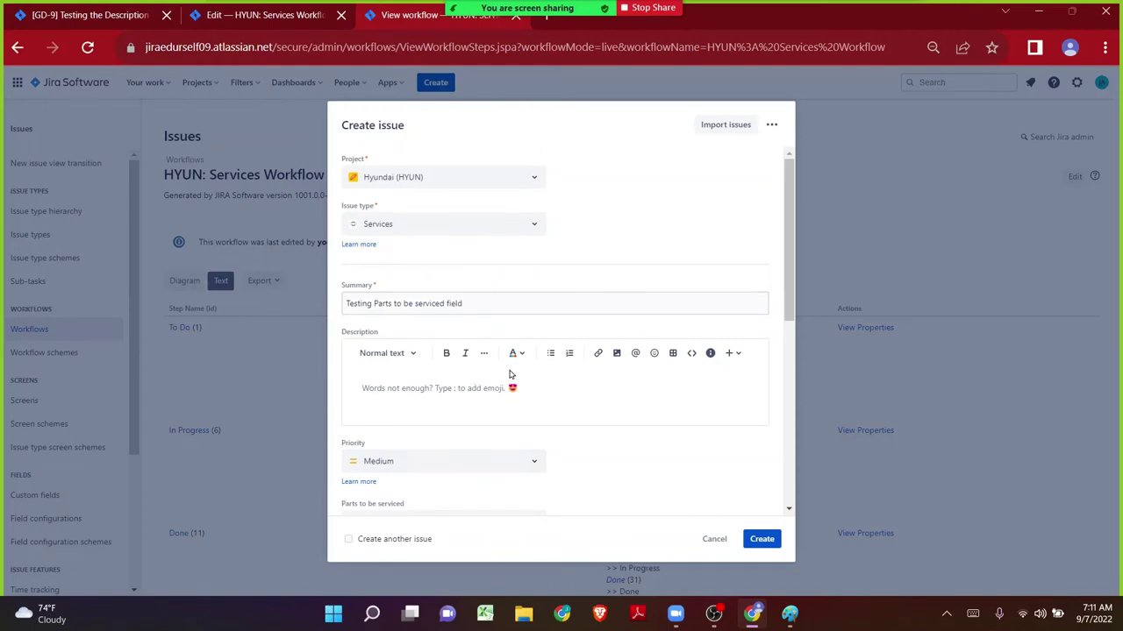
type("Users ")
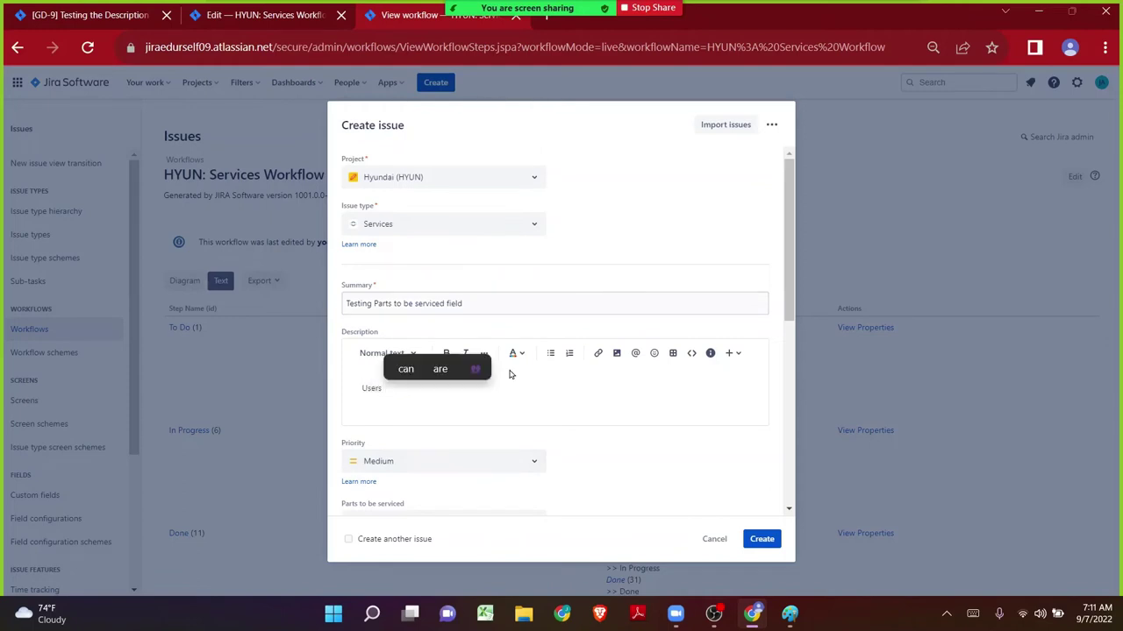
type("shou")
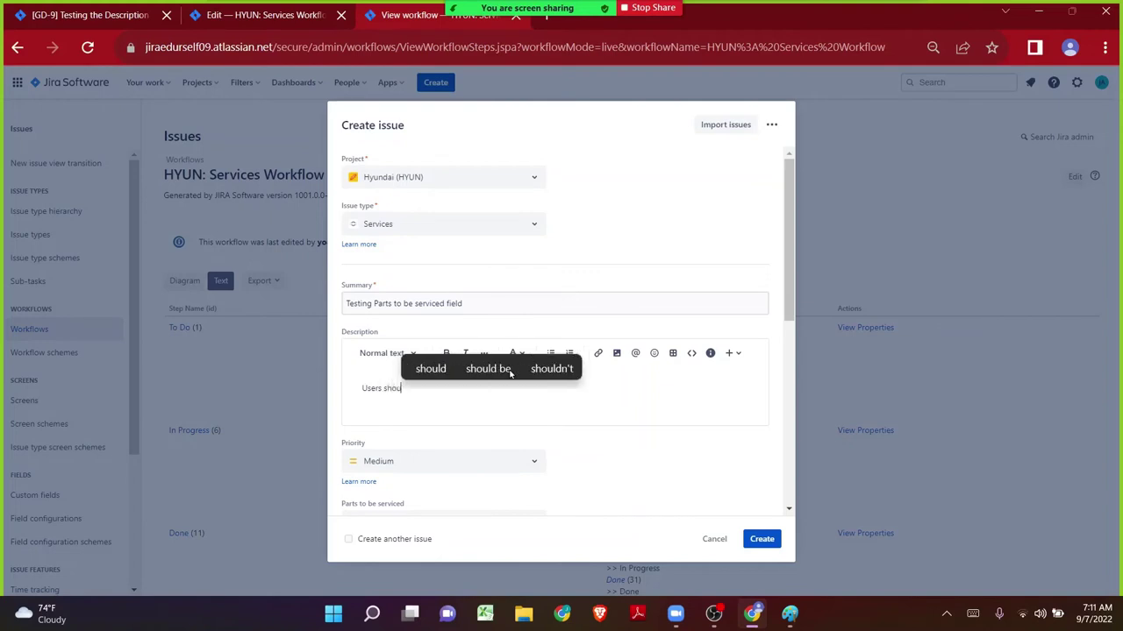
type("ld be ab")
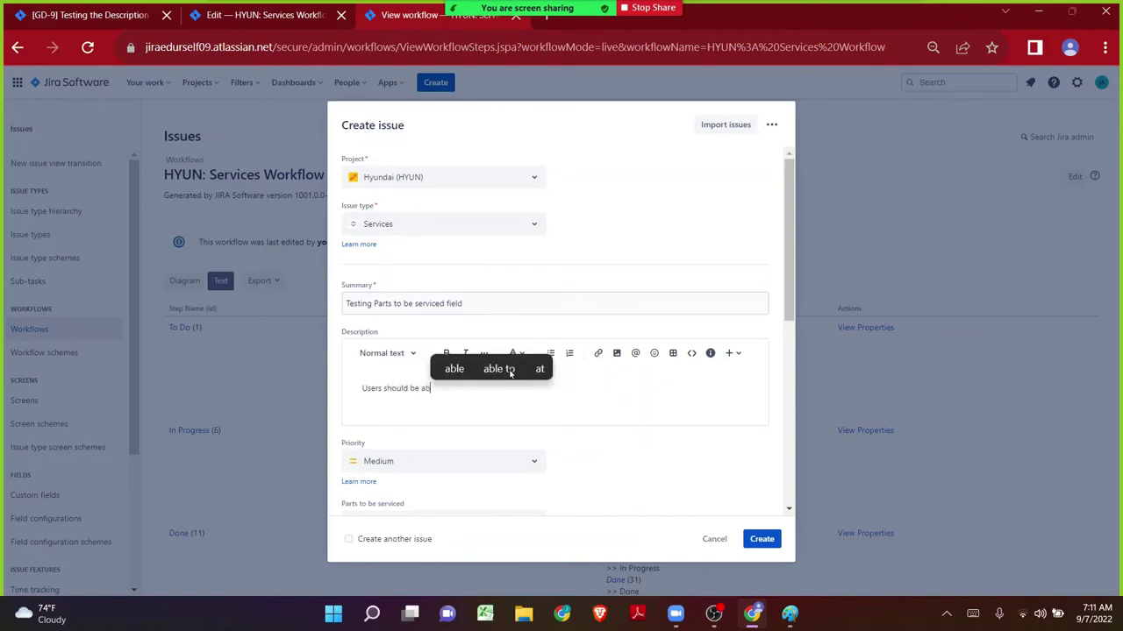
type("le o")
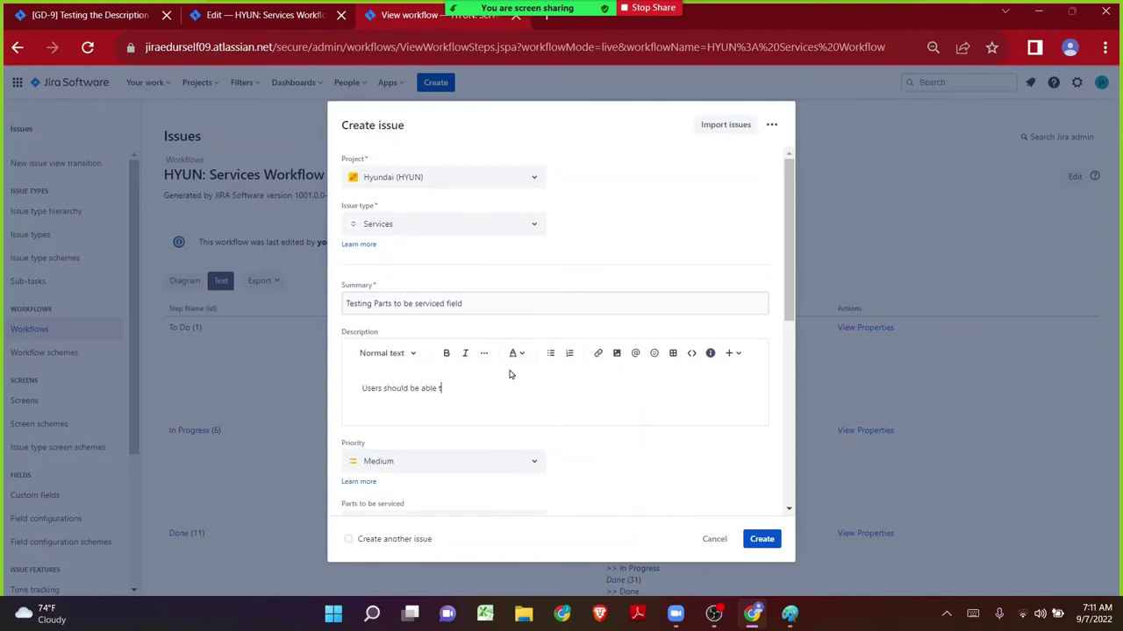
type("o selct")
left_click(510, 372)
type("on")
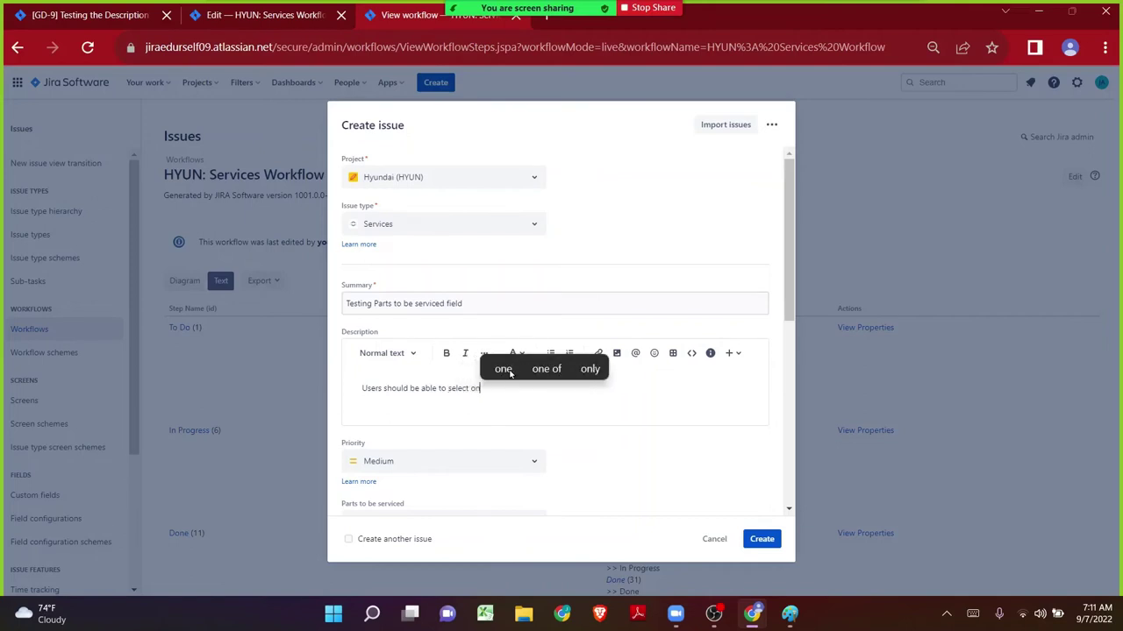
type("ly a sing")
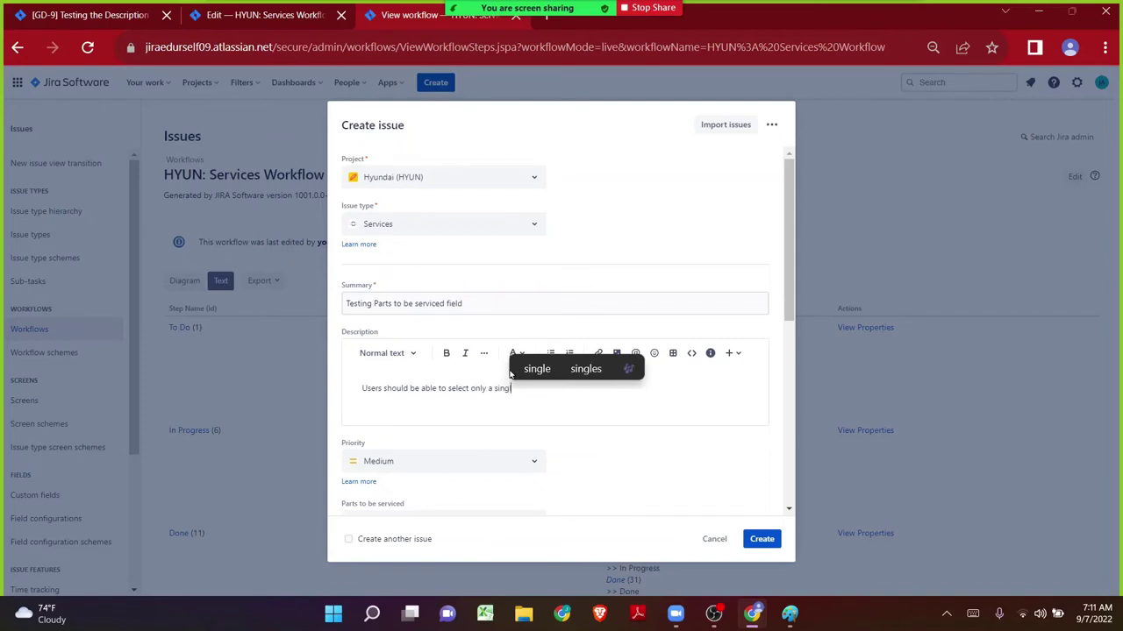
type("le field")
key("ctrl+shift+Left")
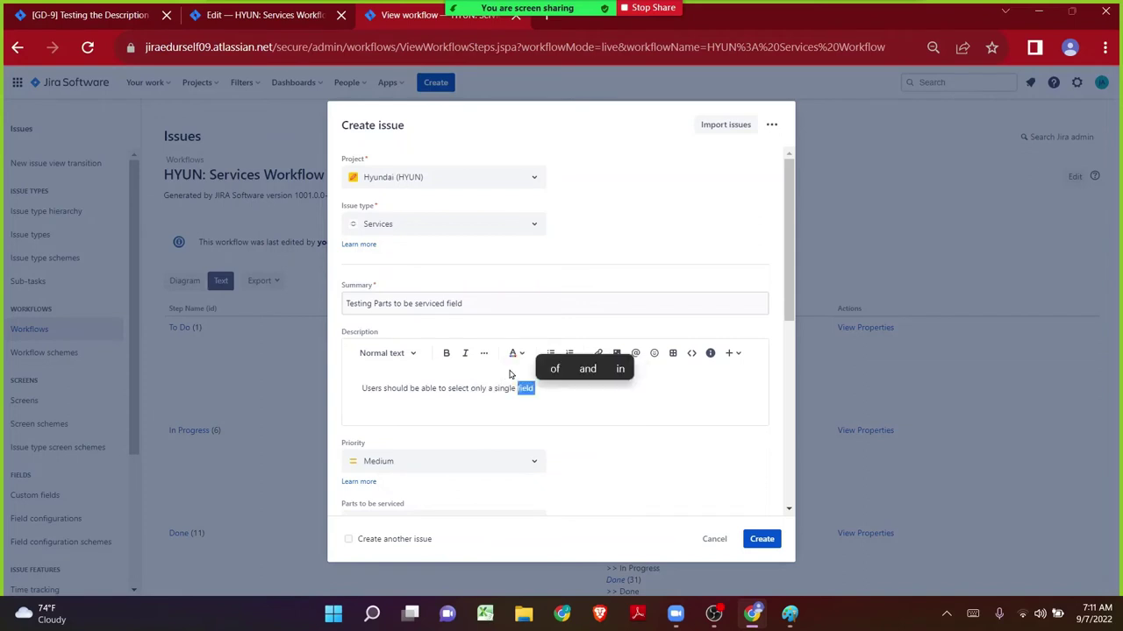
type("value in")
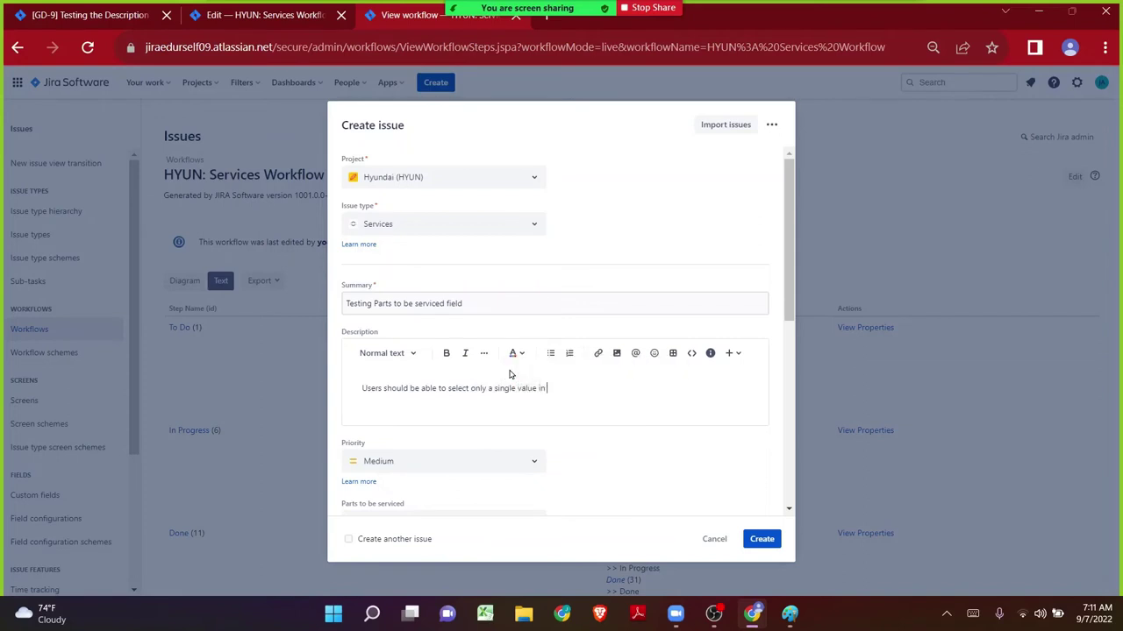
- Complete the description's first sentence with the quoted field name copied from the summary, so it ends in "Parts to be serviced" field
left_click(376, 304)
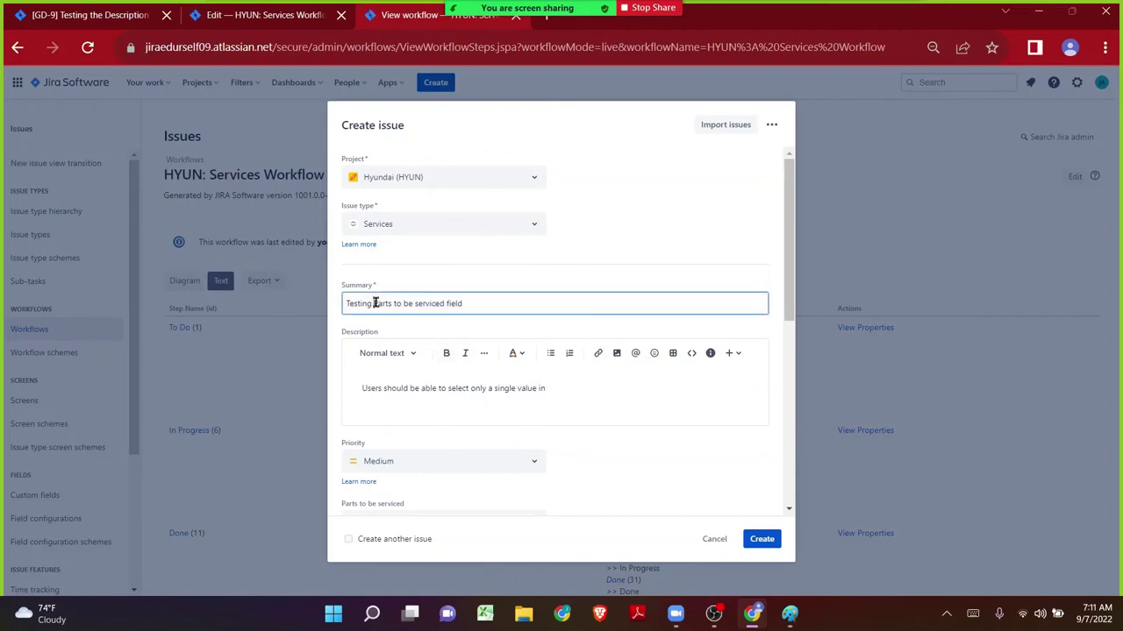
left_click_drag(375, 304, 464, 304)
key("ctrl+c")
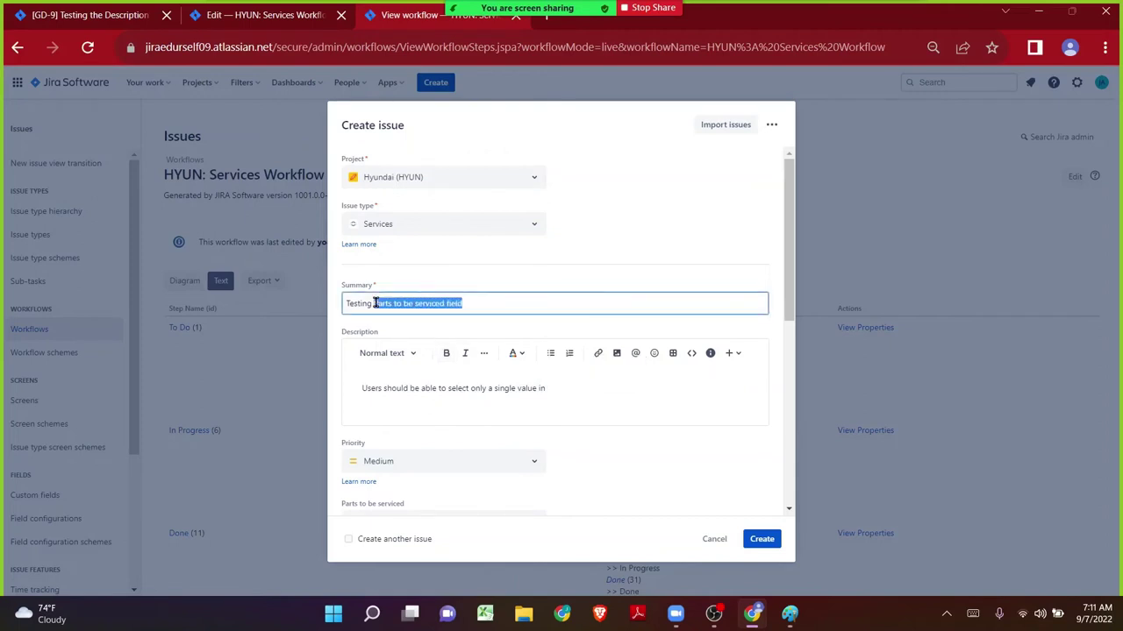
left_click(586, 389)
type("\"")
key("ctrl+v")
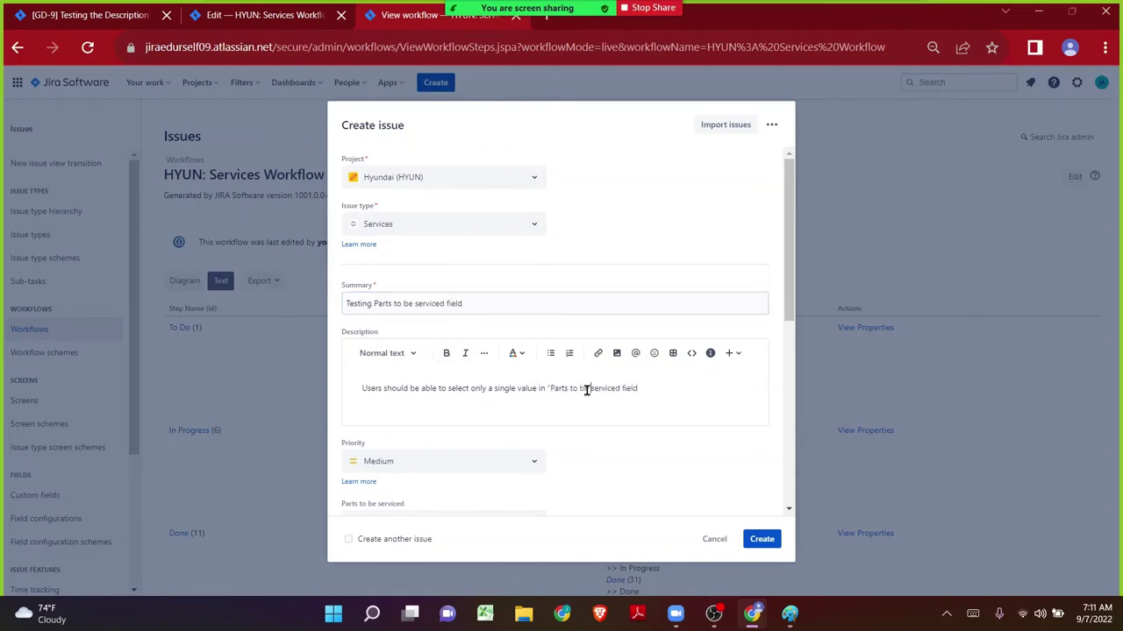
type("\"")
type(".")
- Start a second line in the description reading "If they chose/select multiple"
key("Return")
type("If")
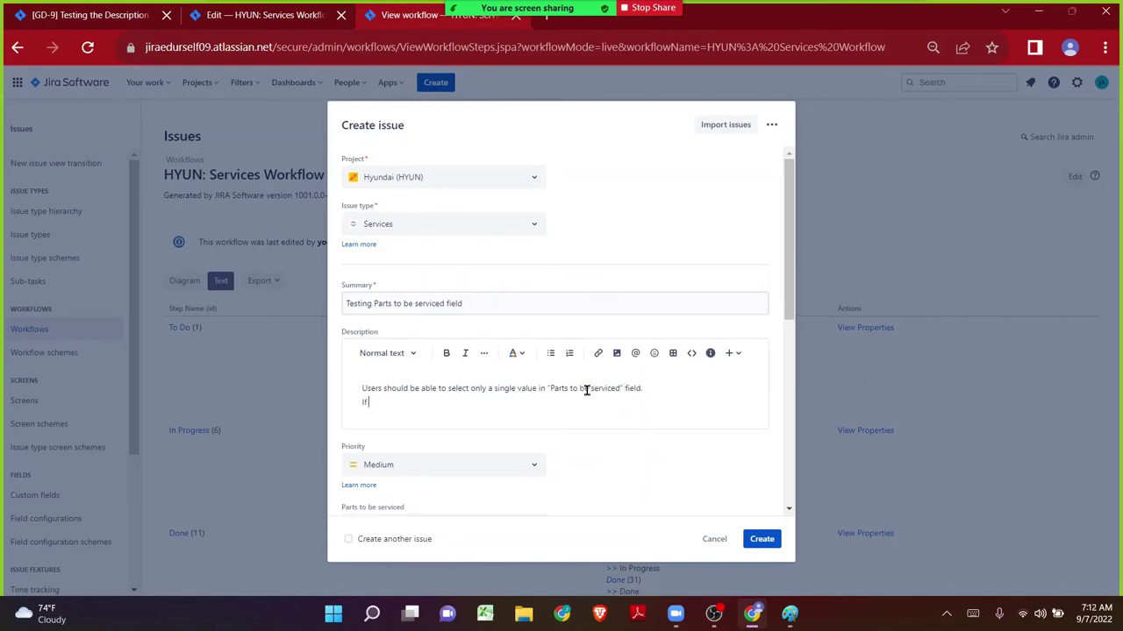
type(" they chose ")
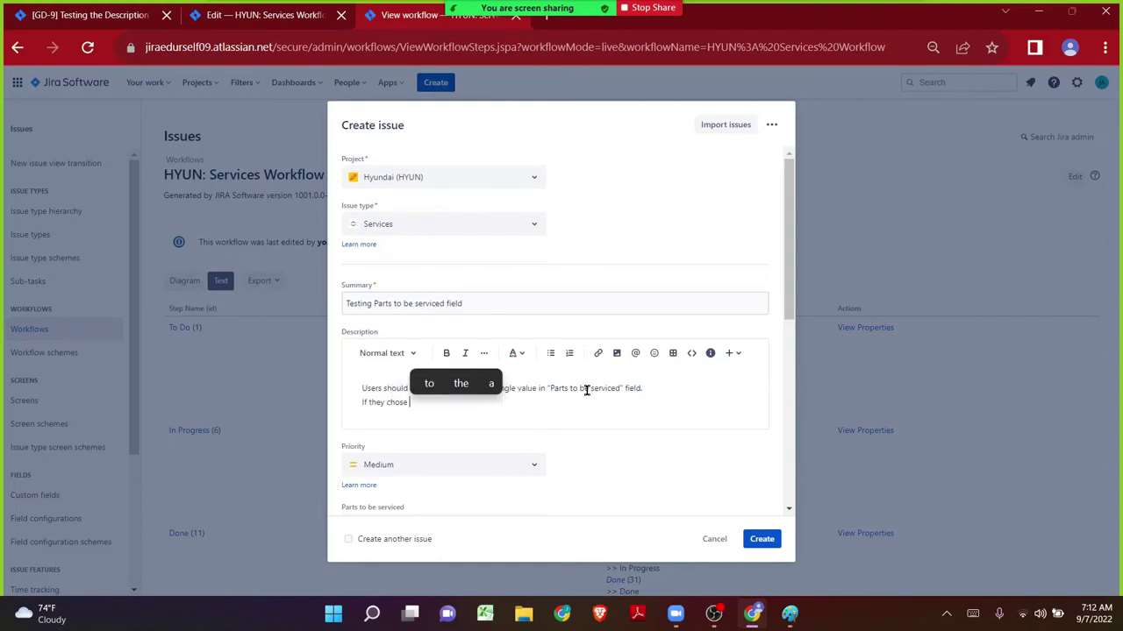
type("multiple/")
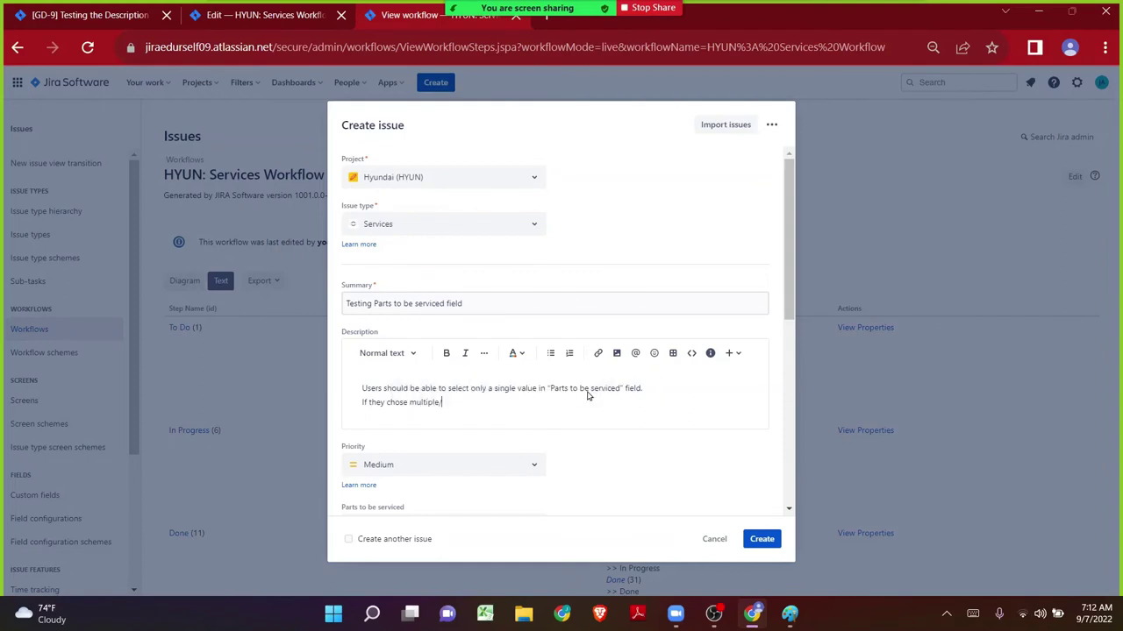
type("select")
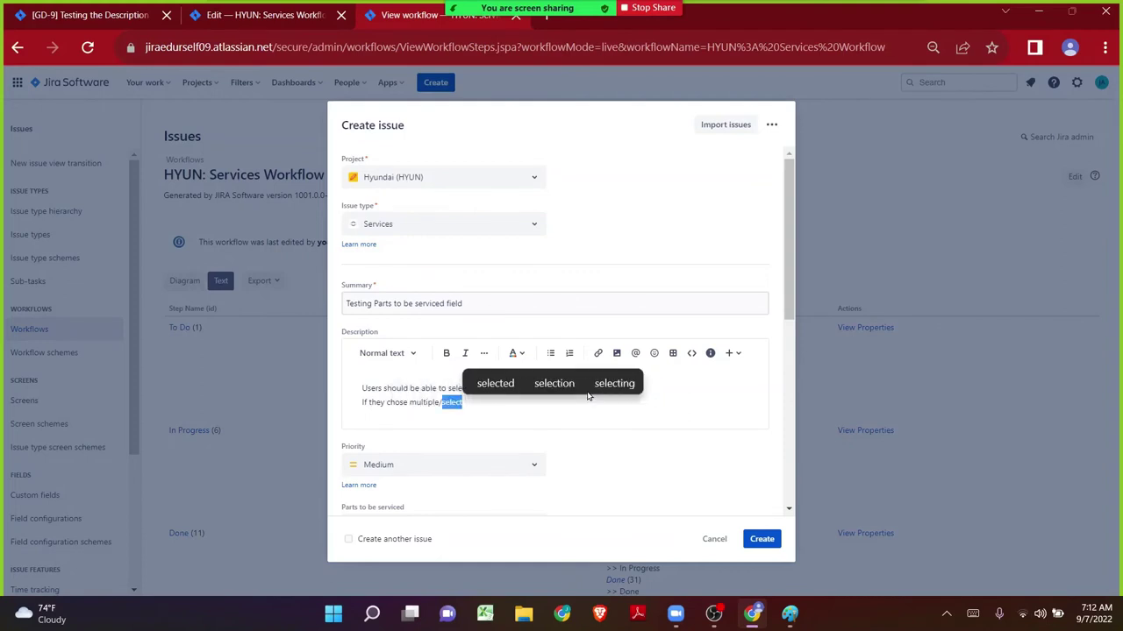
key("BackSpace")
type("/select")
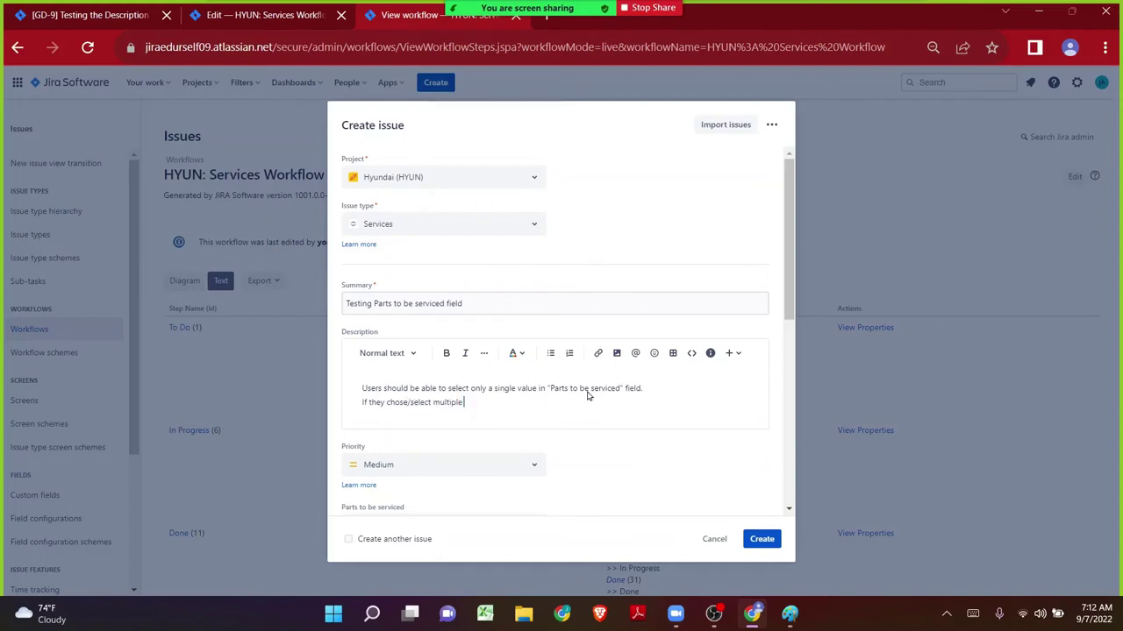
- Continue the second description line with values in "Parts to be serviced" field, reusing the wording from the first line
type(" multiple values in \"")
key("shift+ctrl+Right")
key("shift+ctrl+Right")
key("shift+ctrl+Right")
key("shift+ctrl+Right")
key("shift+ctrl+Right")
key("shift+ctrl+Right")
key("ctrl+c")
key("Down")
key("ctrl+v")
key("BackSpace")
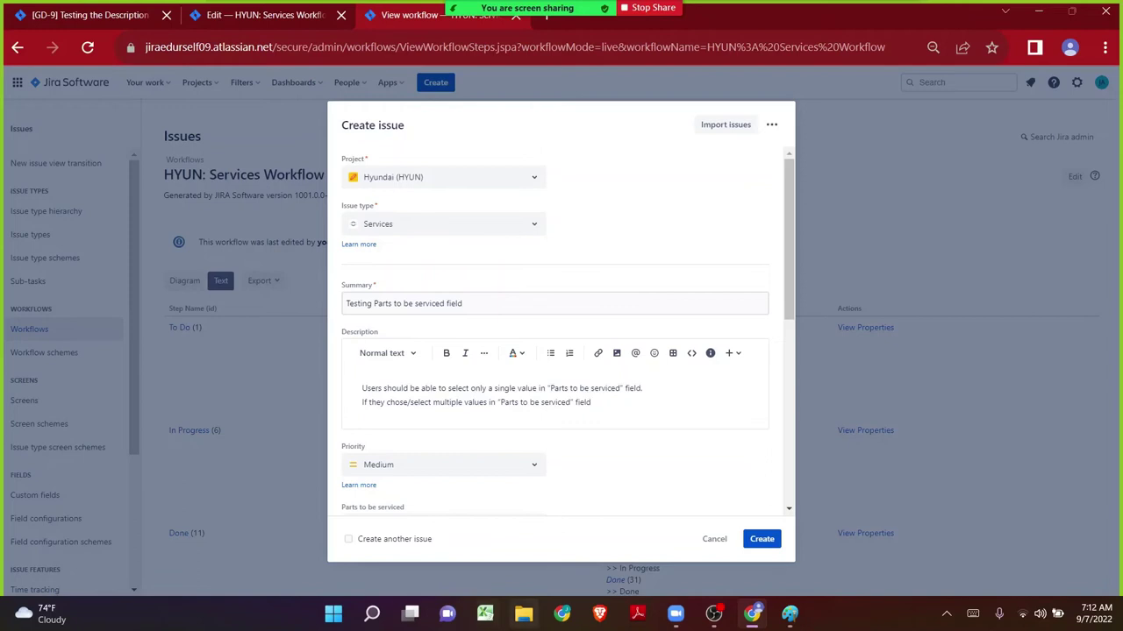
- Finish the second description line with ", an error message will be popped up."
type(". A")
key("BackSpace")
key("BackSpace")
key("BackSpace")
type(", an")
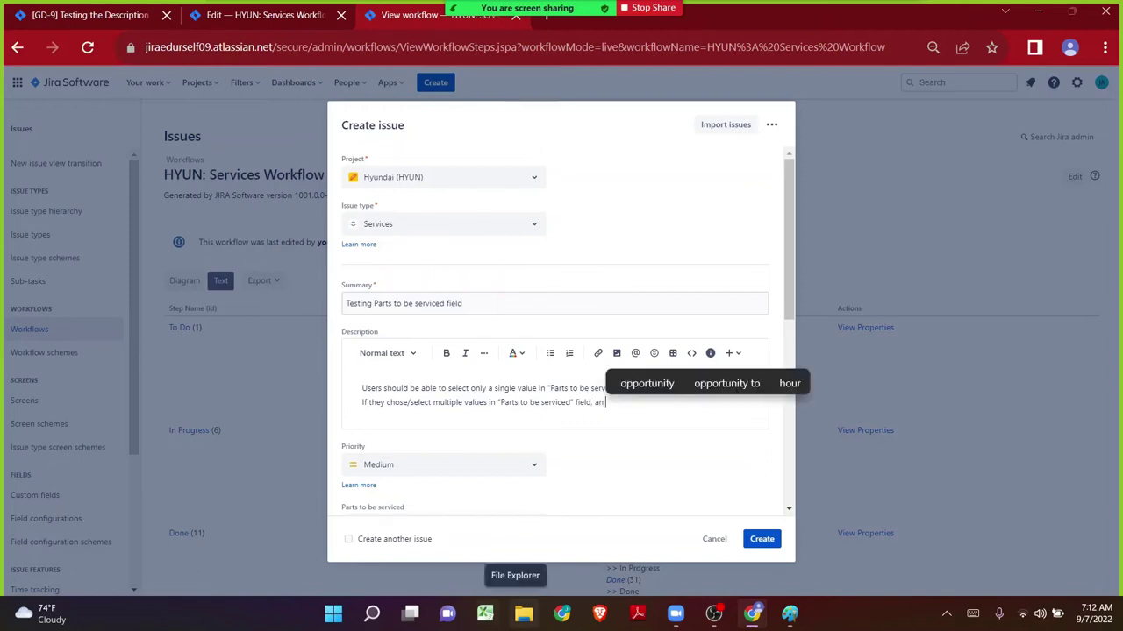
type(" error mess")
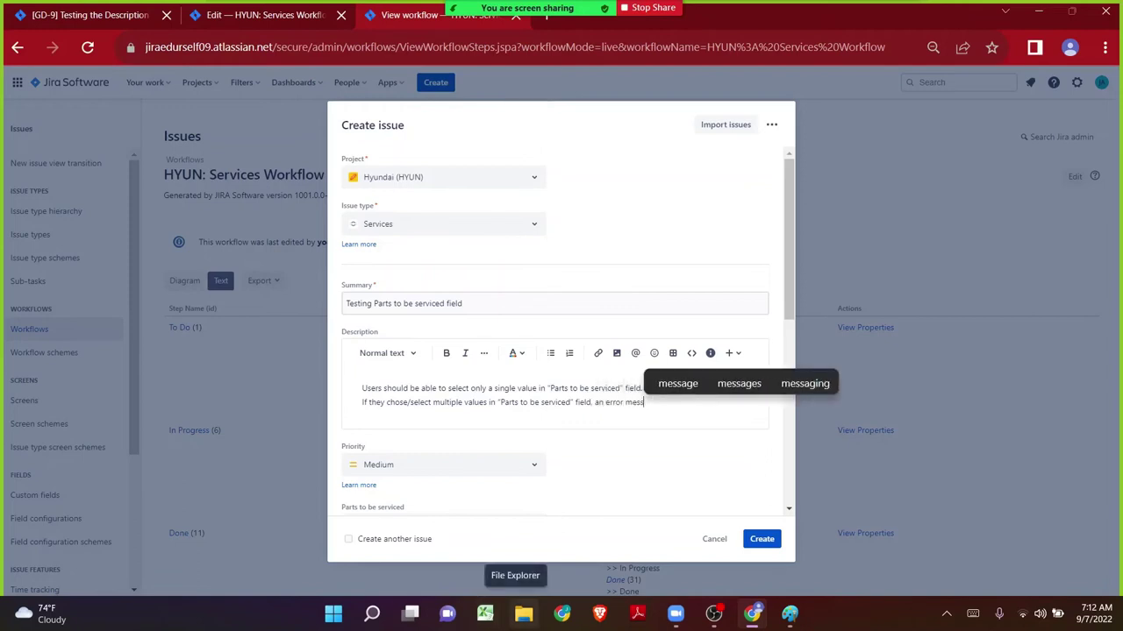
type("age will ")
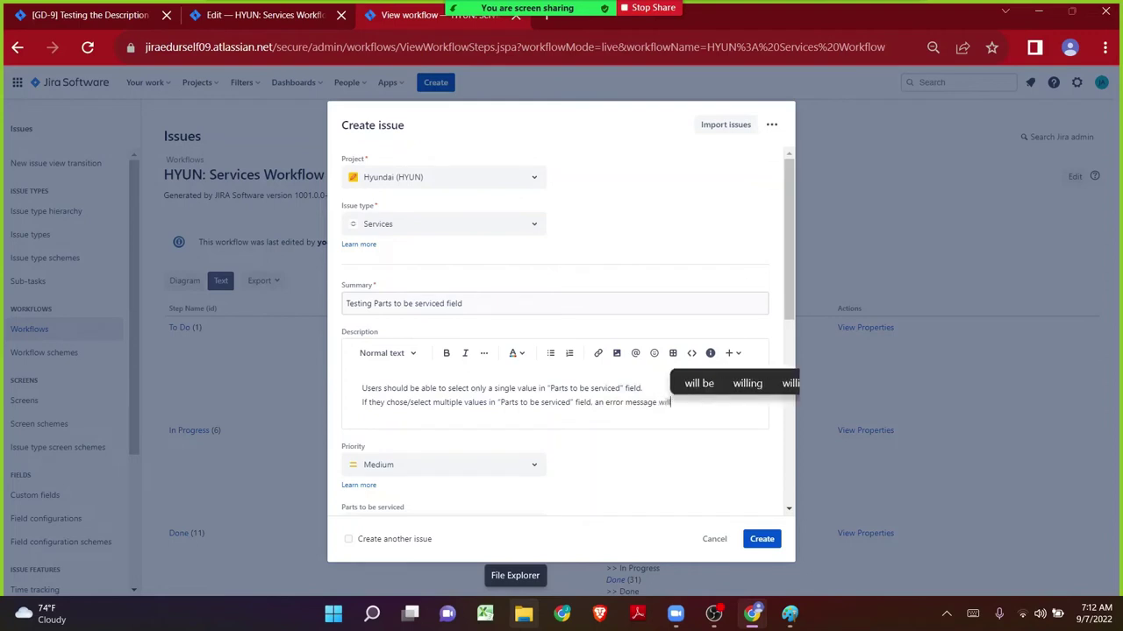
type("be popp")
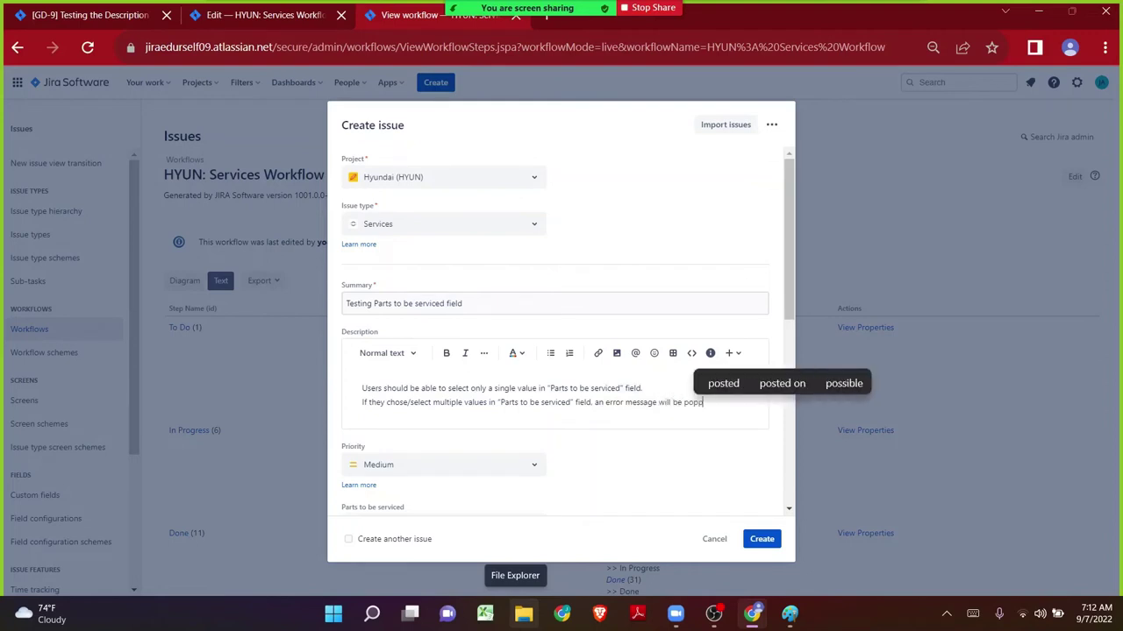
type("ed up.")
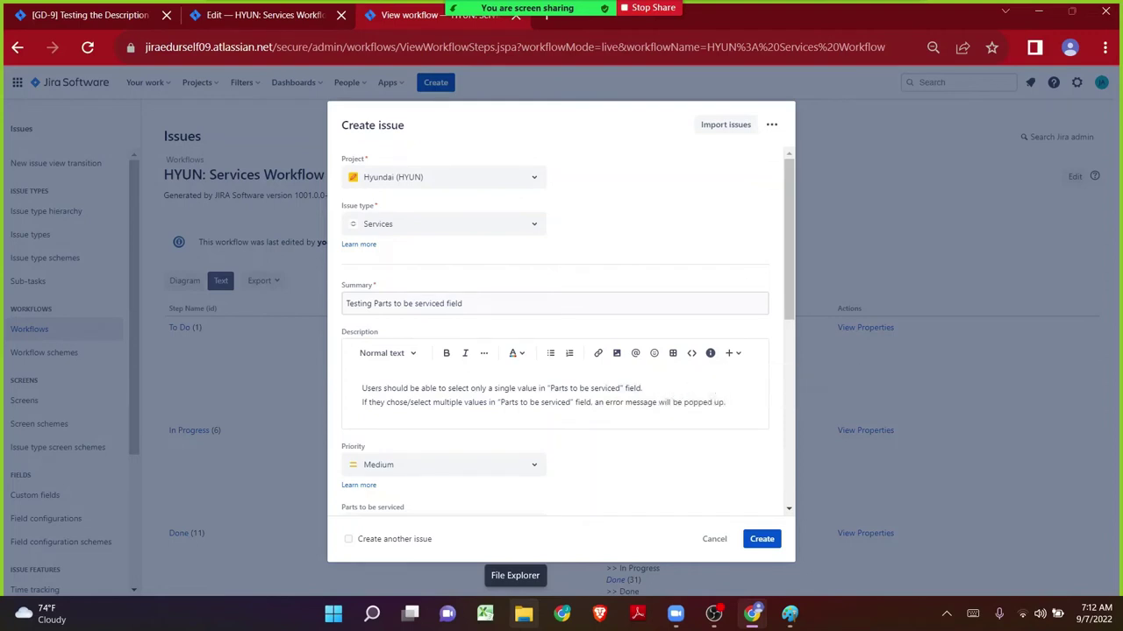
- Select Steering wheel, Windscreen, Speedometer and Headlights as the issue's Parts to be serviced
scroll(552, 418, "down", 7)
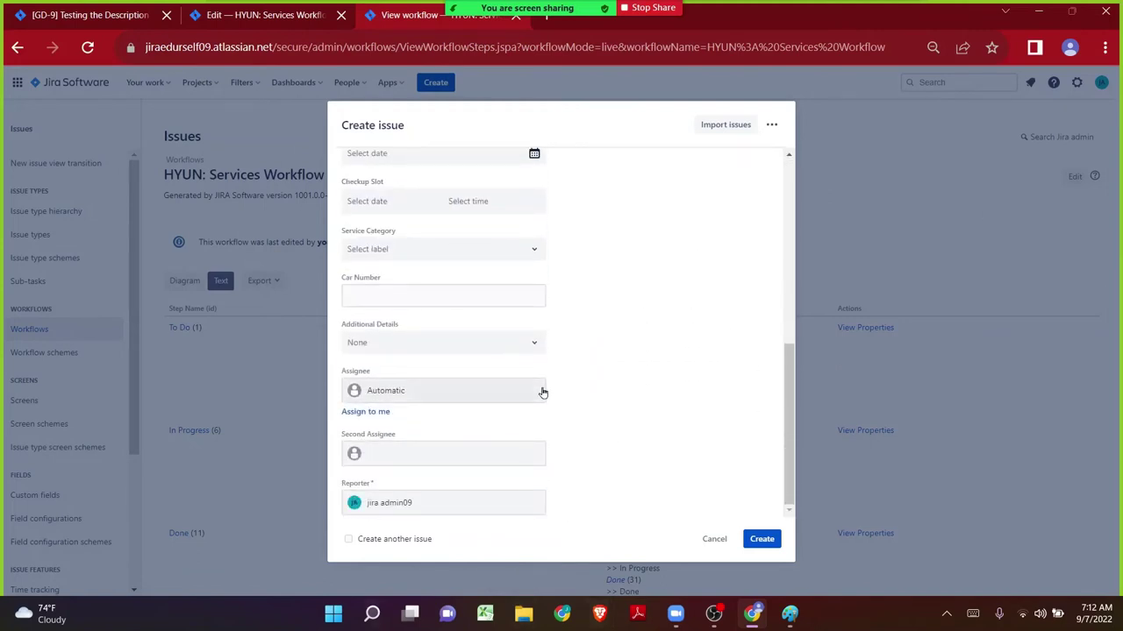
scroll(543, 393, "up", 5)
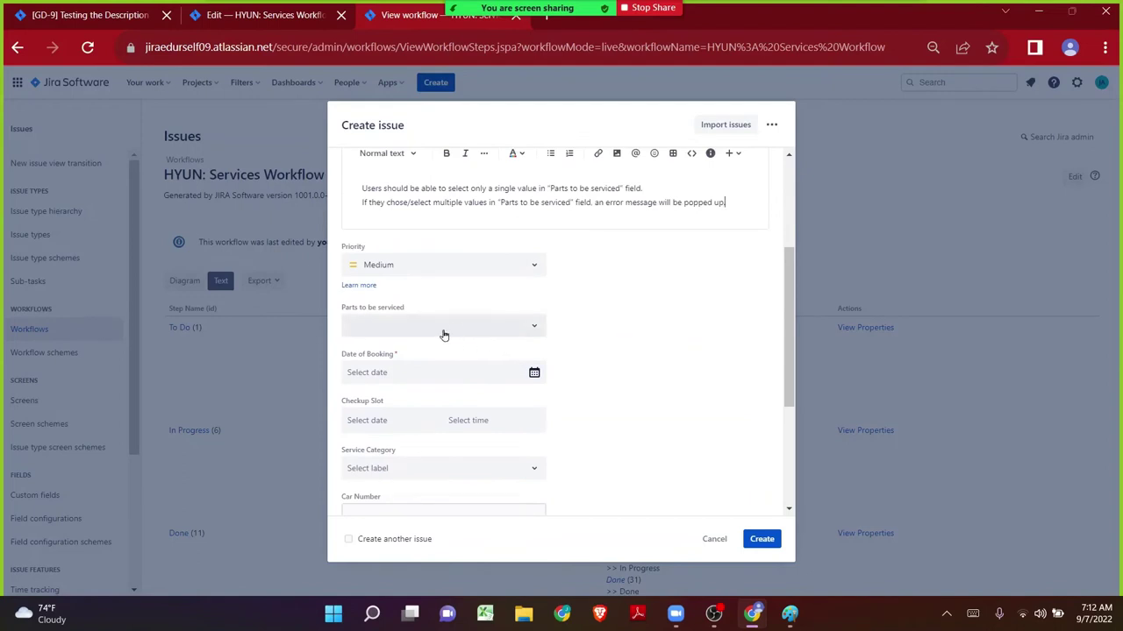
left_click(444, 335)
left_click(358, 356)
left_click(358, 375)
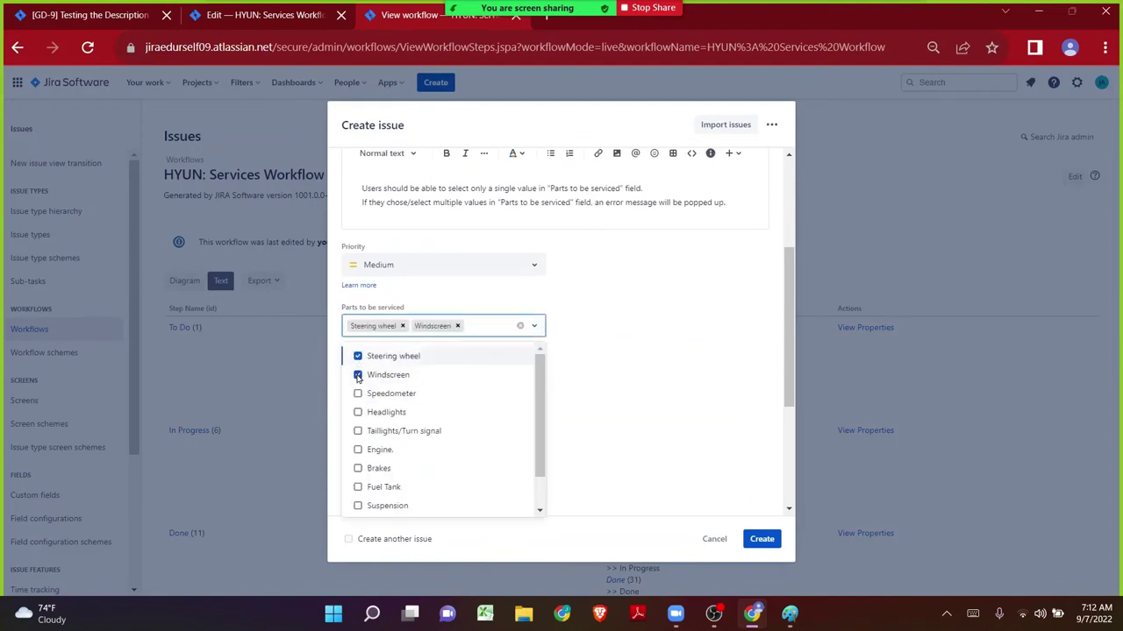
left_click(358, 393)
left_click(358, 424)
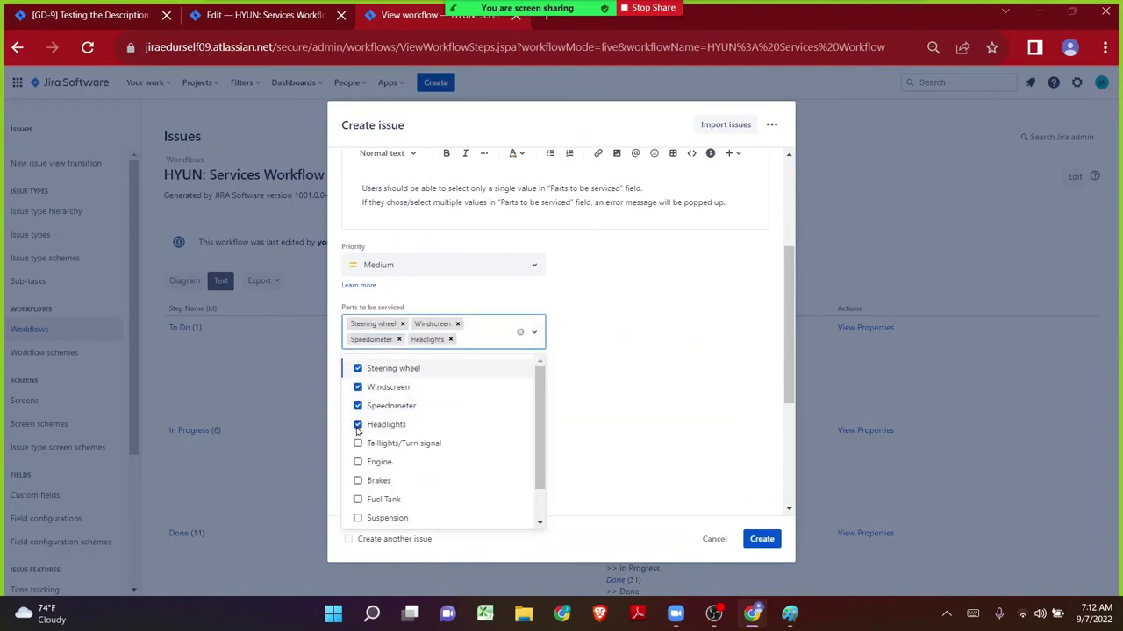
left_click(673, 302)
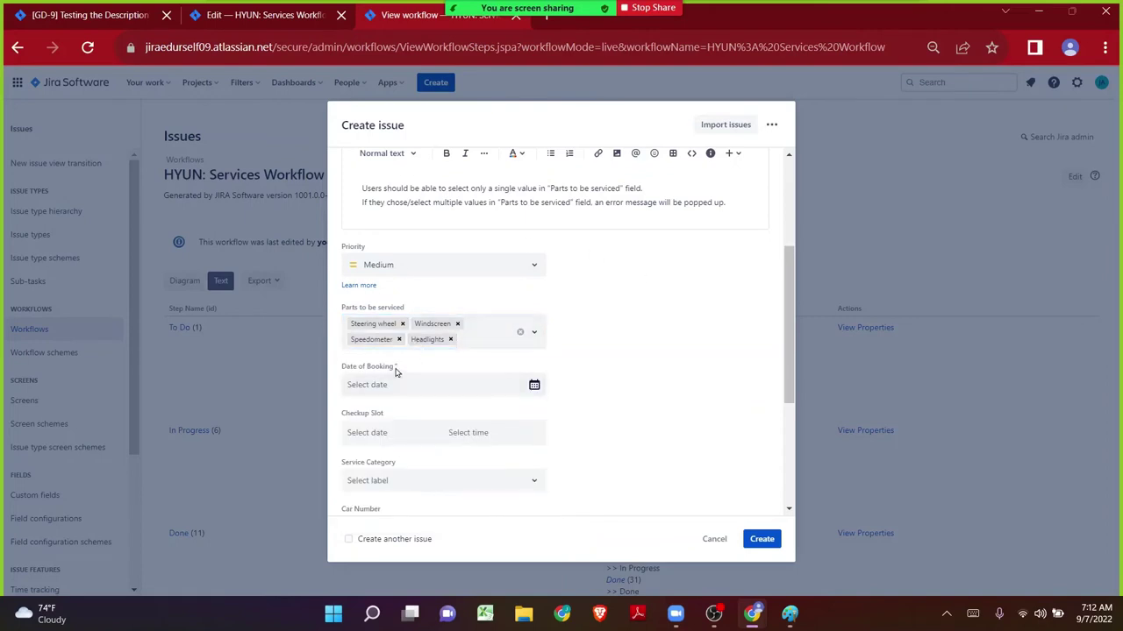
- Set the Date of Booking to 9/20/2022
left_click_drag(394, 370, 396, 369)
left_click(534, 385)
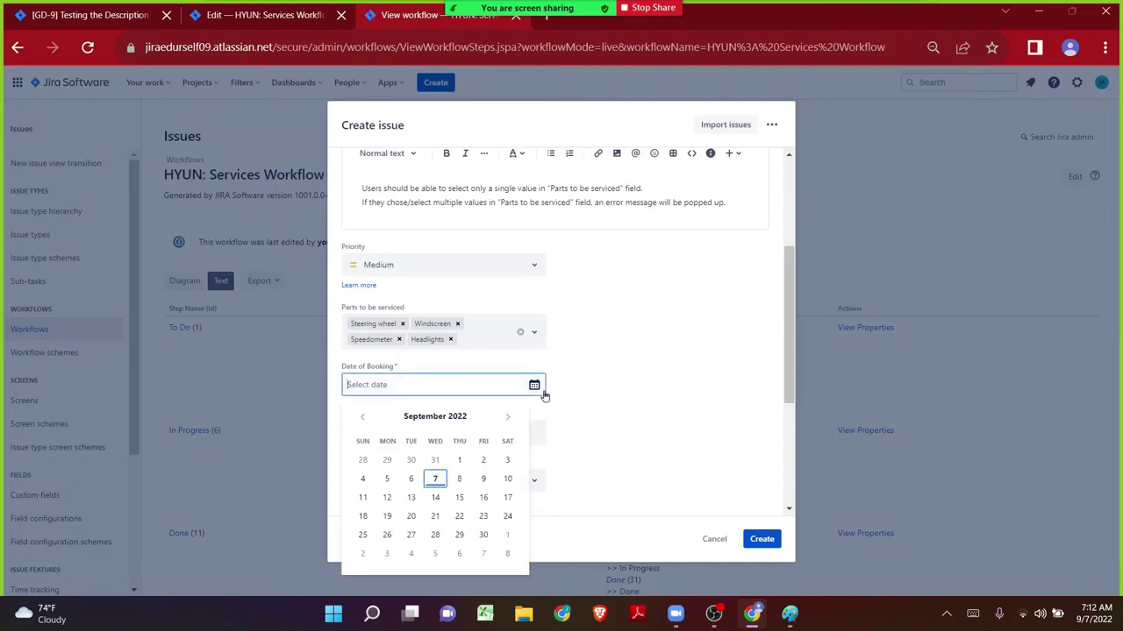
left_click(411, 513)
- Check the filled-in form, create the Services issue and open its page
scroll(651, 411, "down", 3)
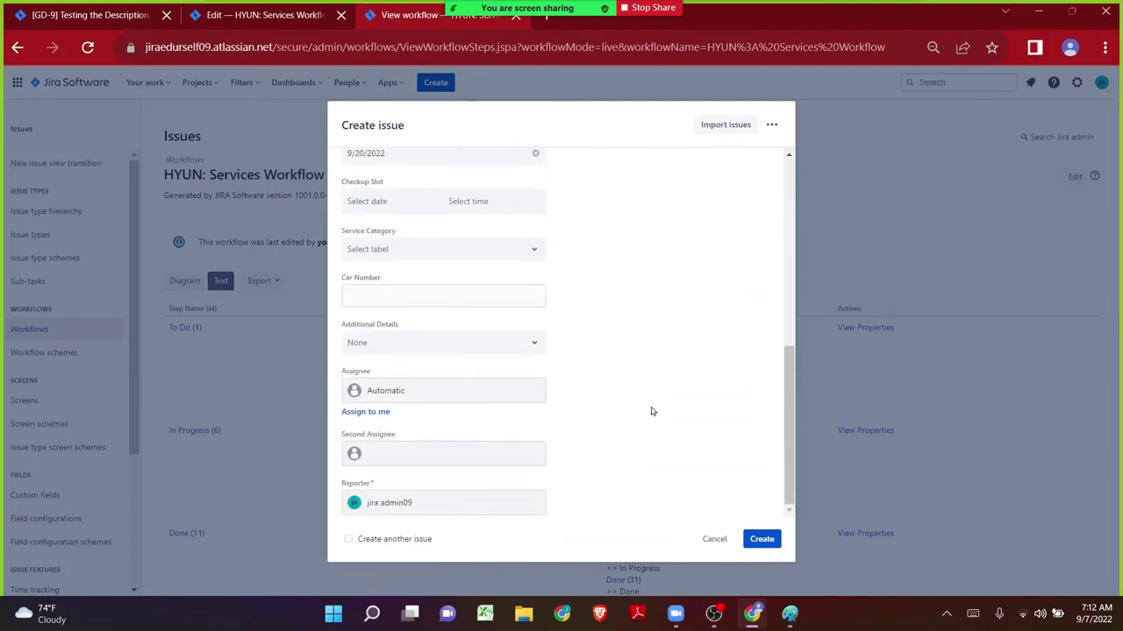
scroll(396, 505, "up", 5)
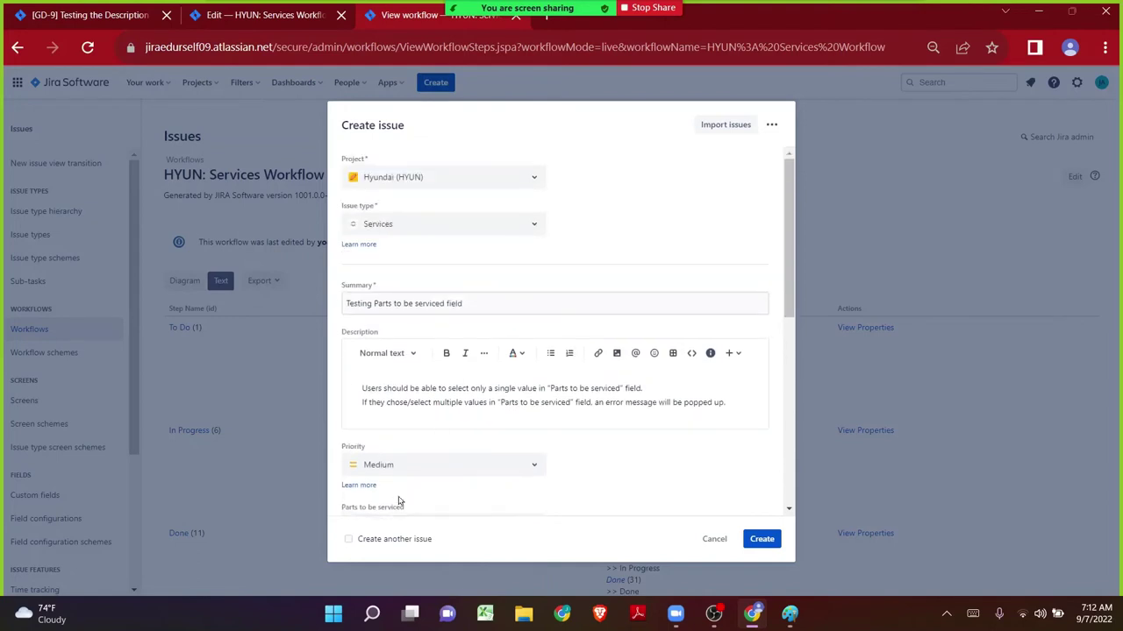
scroll(759, 500, "down", 3)
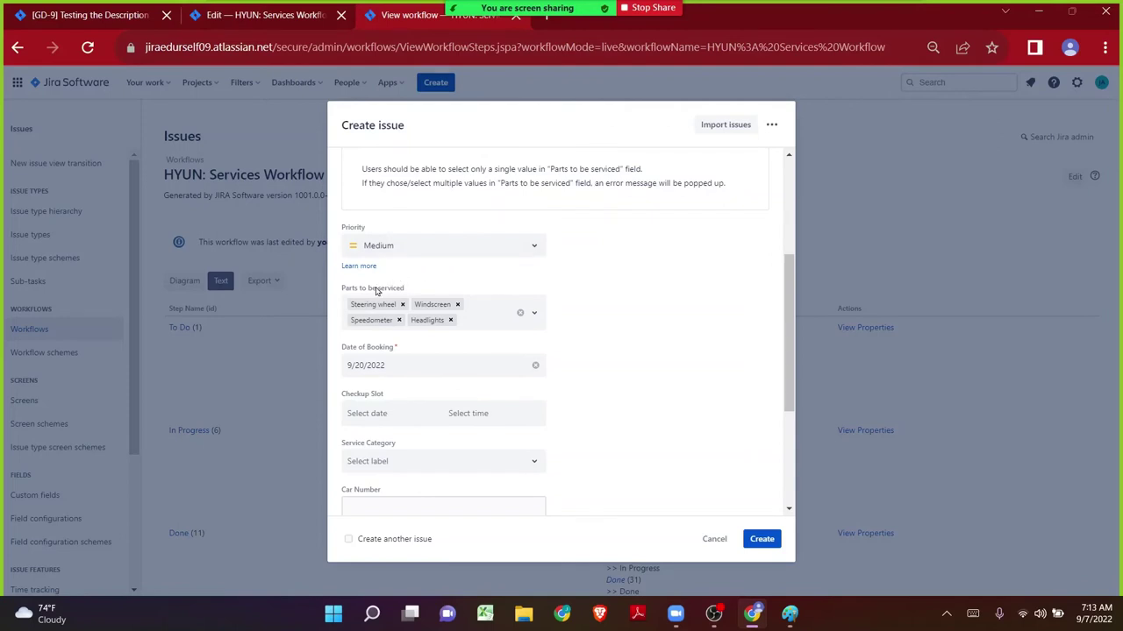
left_click(770, 543)
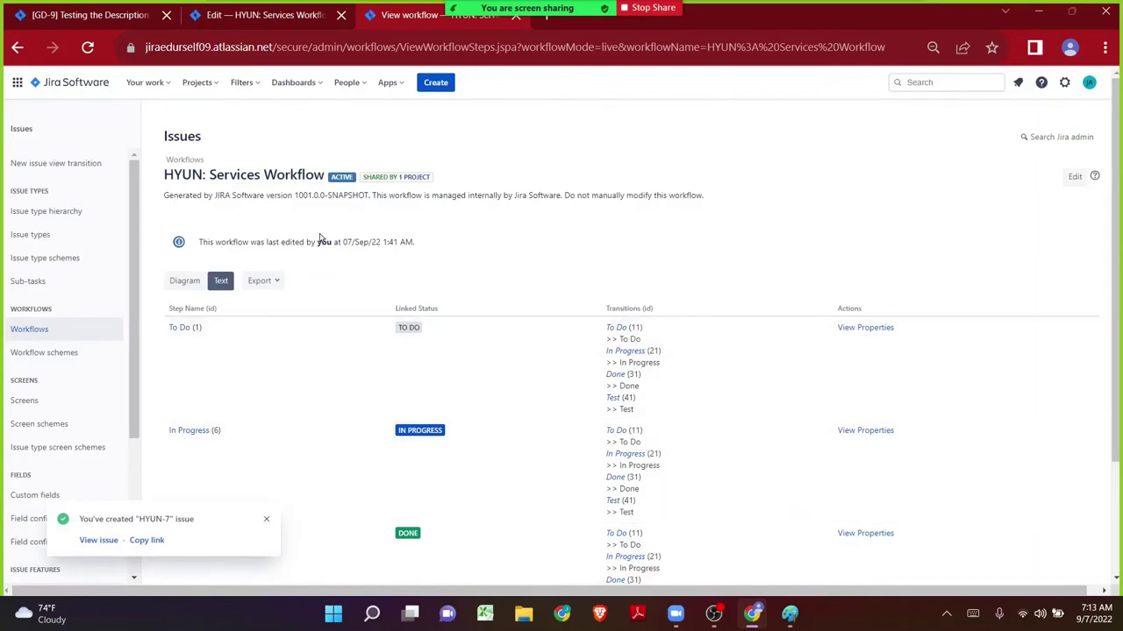
left_click(85, 541)
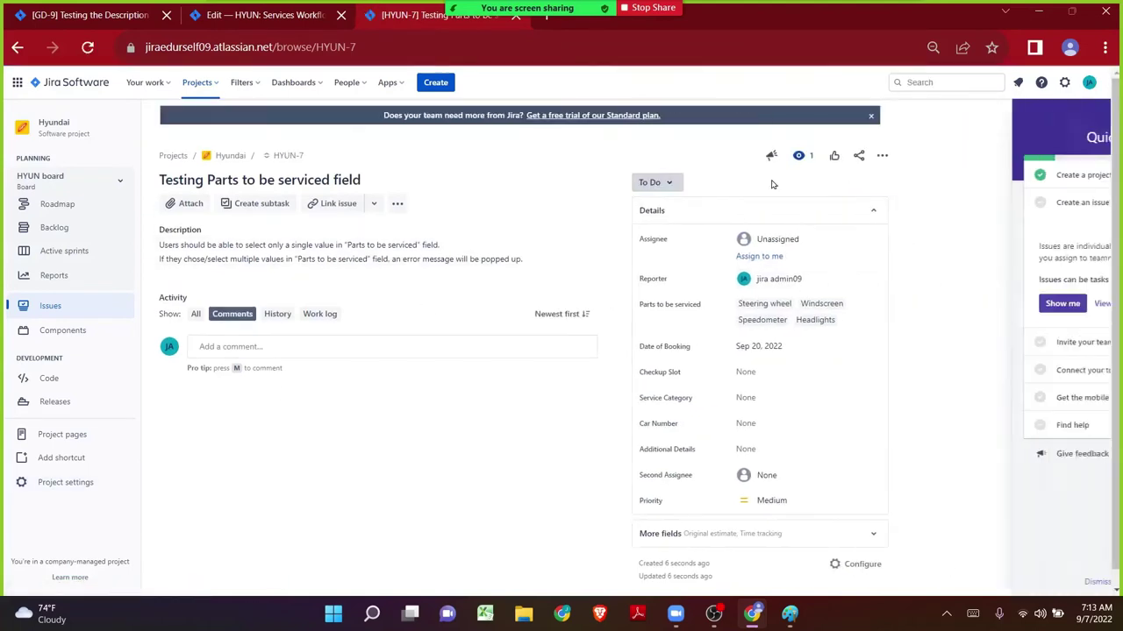
- Try to move the issue from To Do to In Progress and read the message about Parts to be serviced
left_click(638, 186)
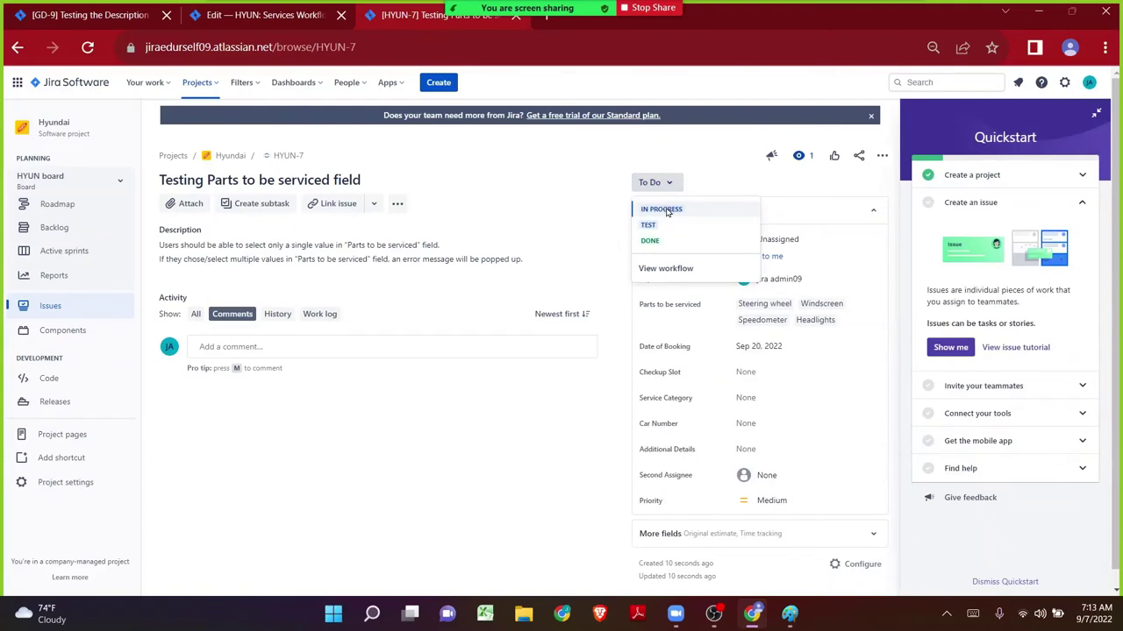
left_click(666, 212)
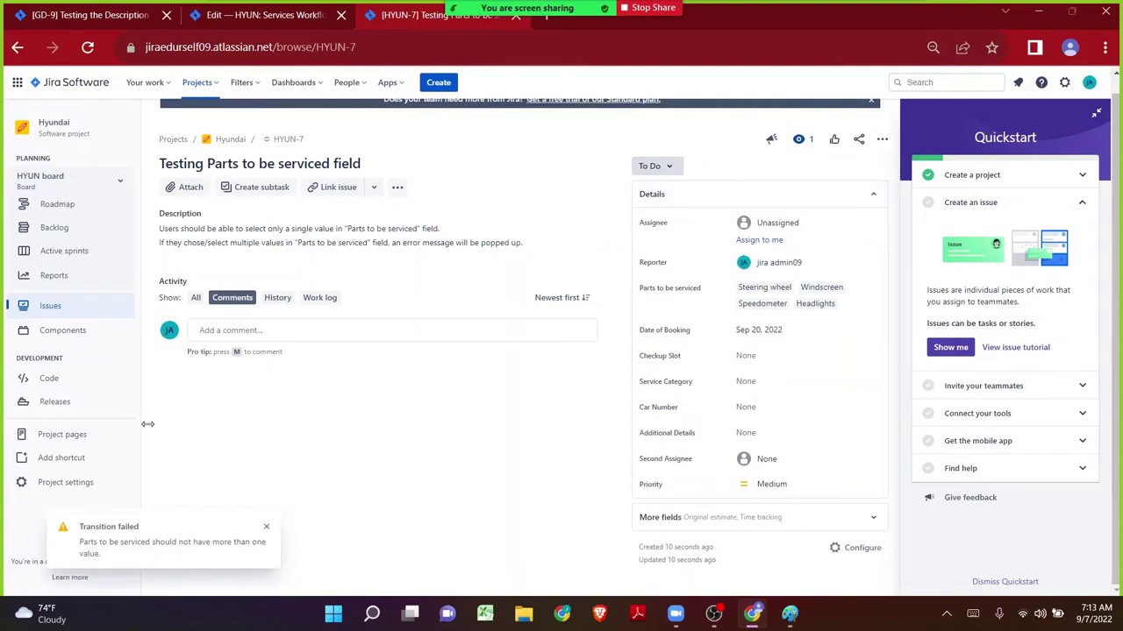
left_click_drag(79, 527, 145, 527)
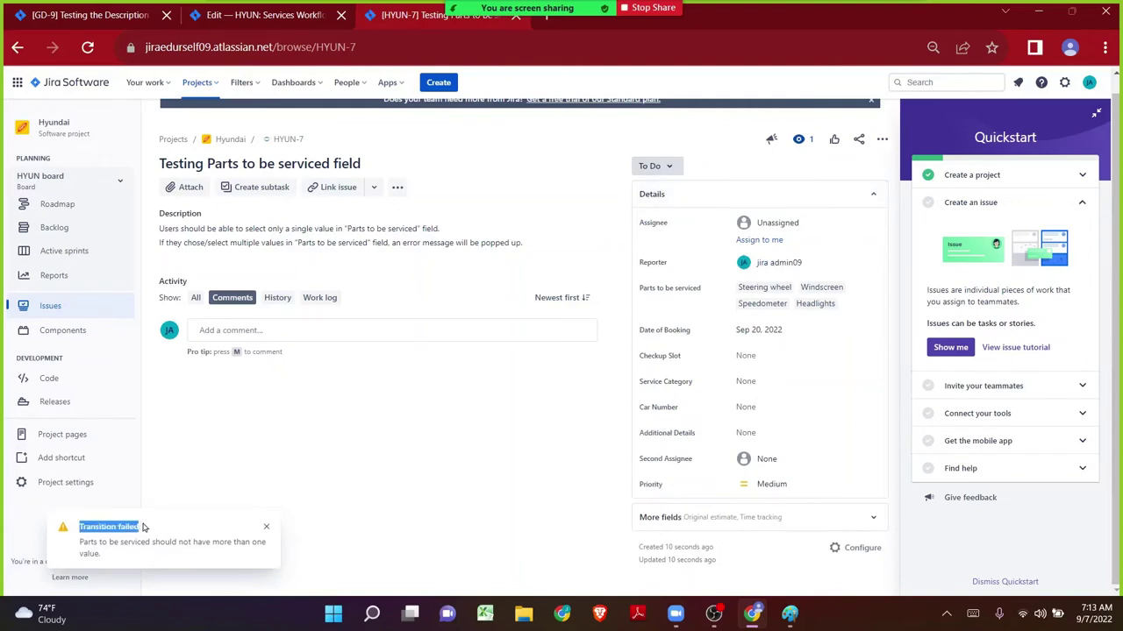
left_click(78, 543)
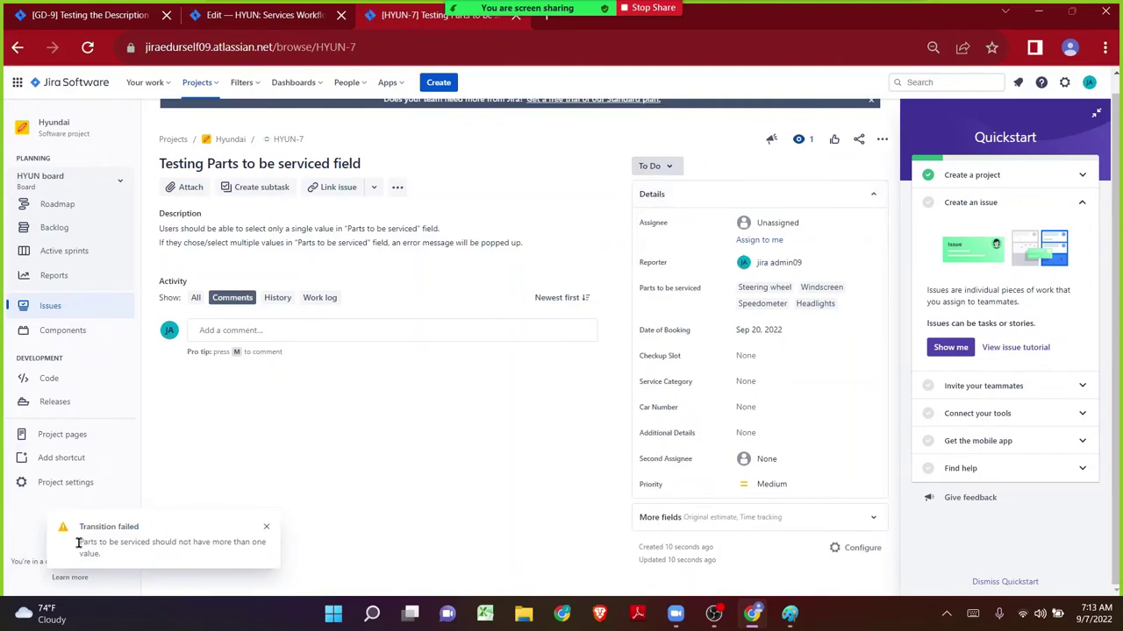
left_click_drag(78, 543, 149, 544)
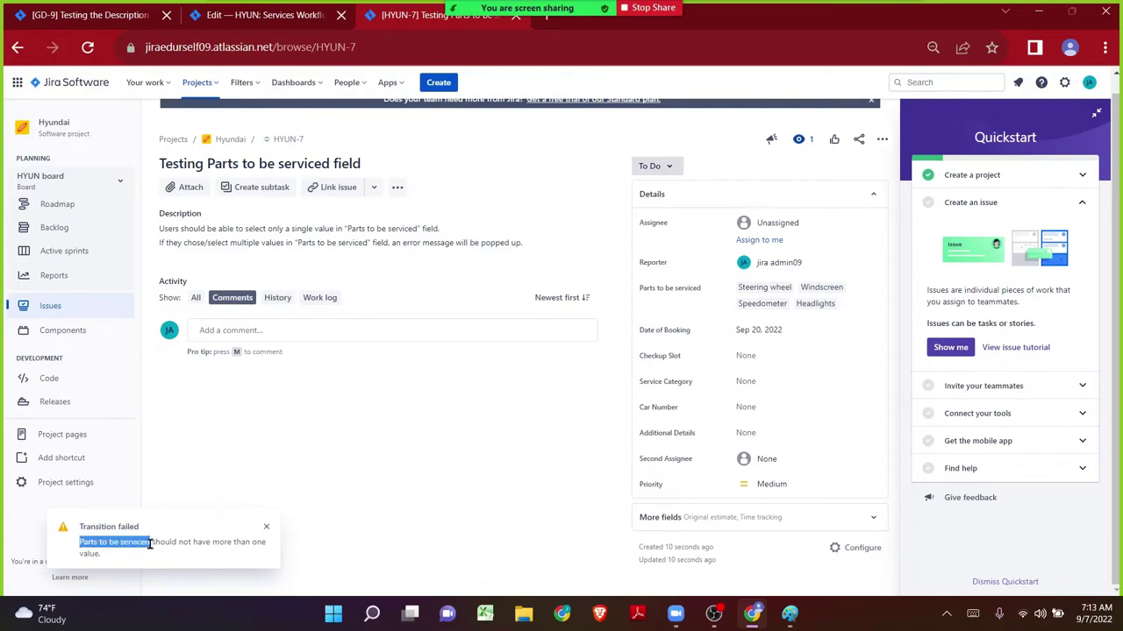
left_click_drag(150, 544, 238, 552)
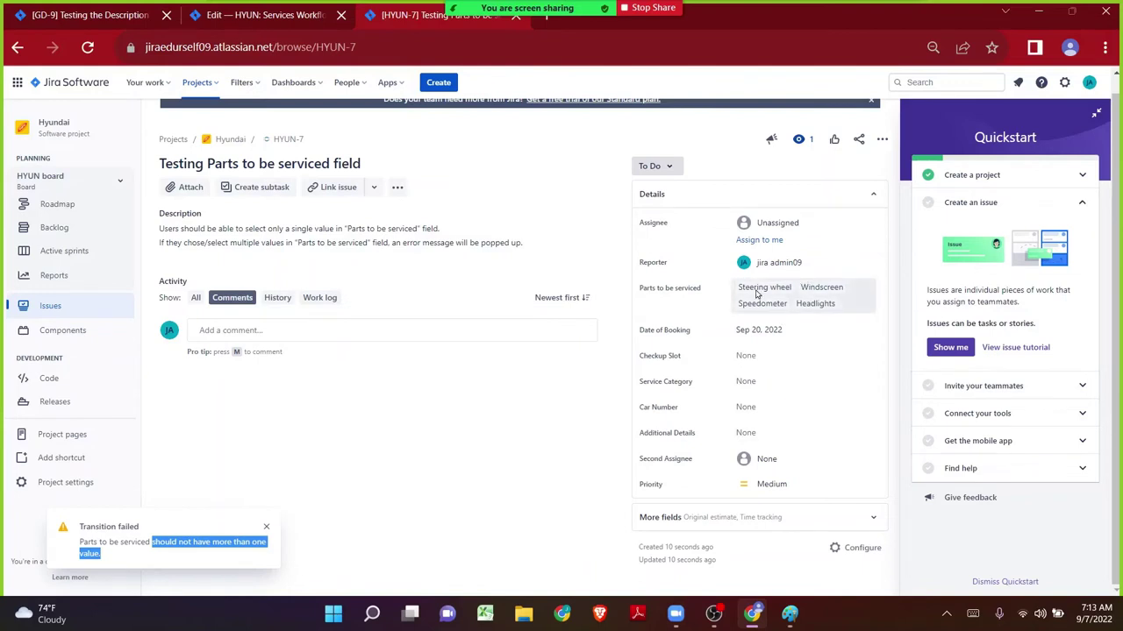
- Remove Headlights, Windscreen and Speedometer from the issue's Parts to be serviced, keeping only Steering wheel
left_click(848, 310)
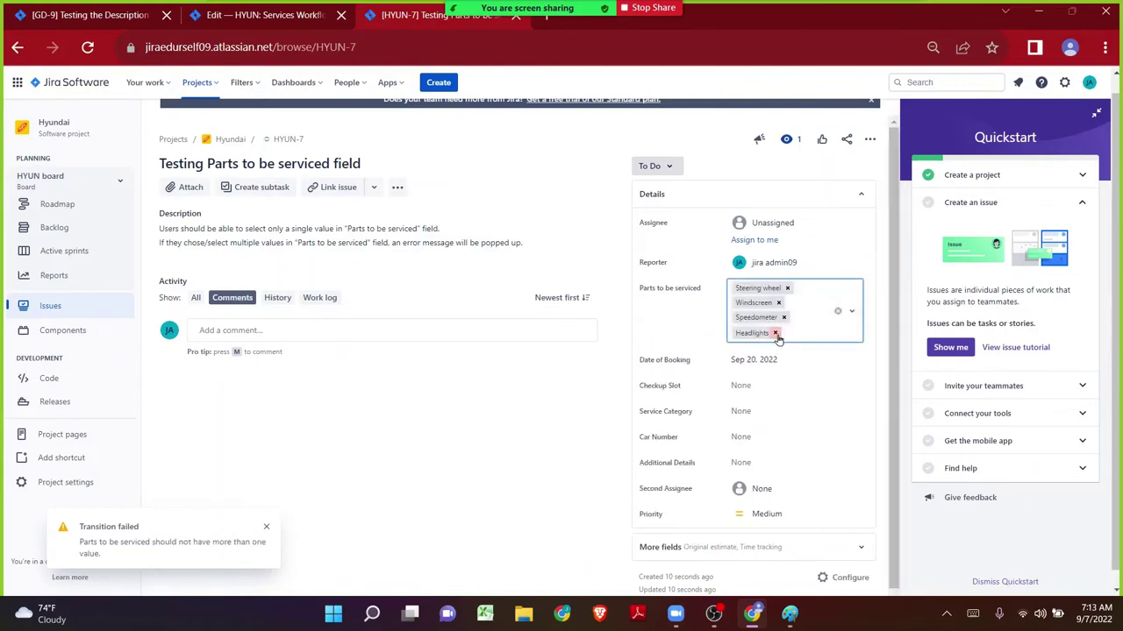
left_click(776, 334)
left_click(783, 302)
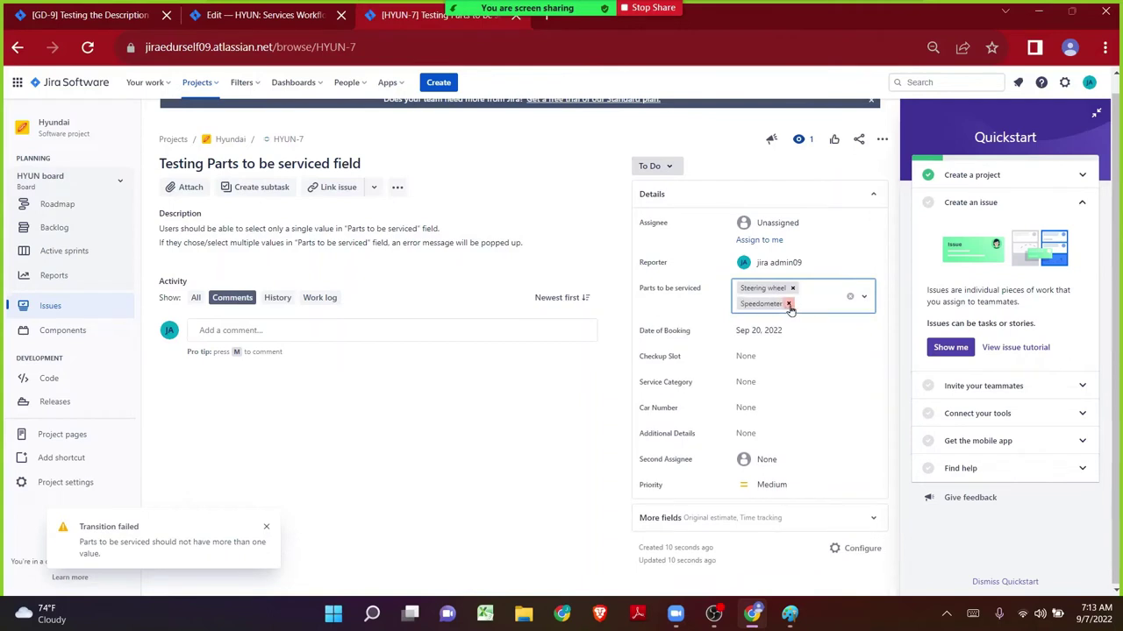
left_click(789, 304)
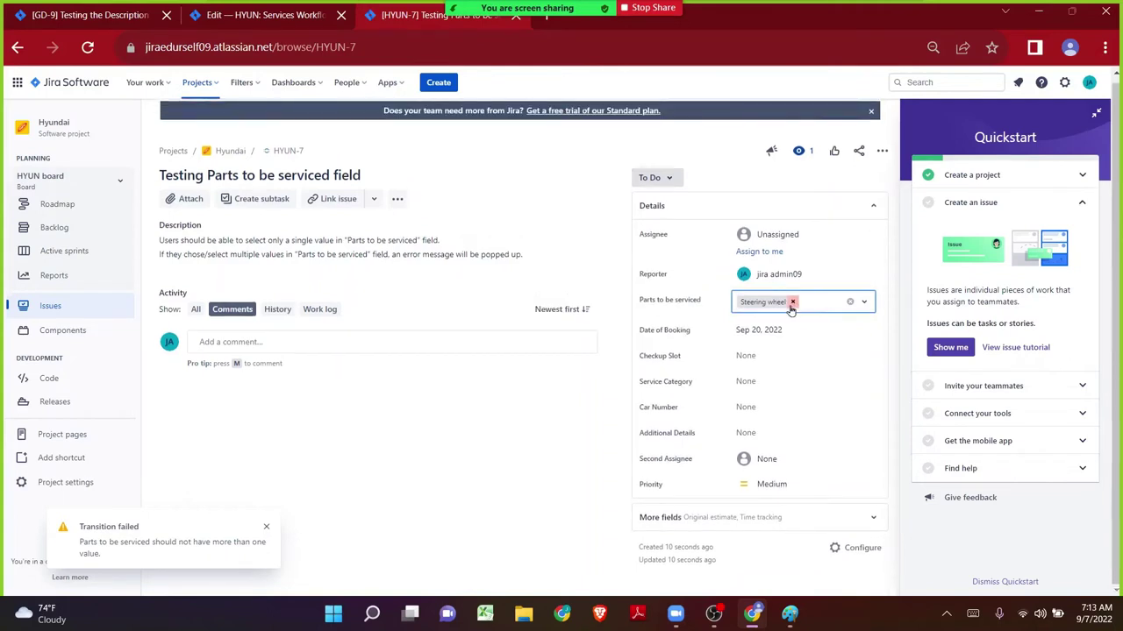
left_click(610, 311)
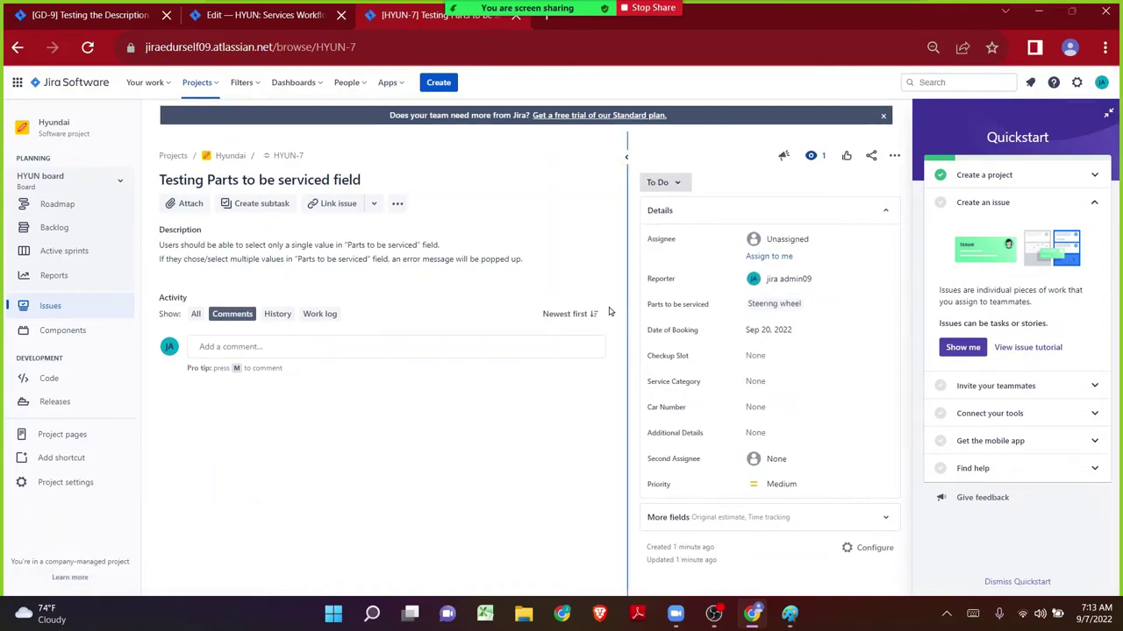
- Move the Services issue from To Do to In Progress with only Steering wheel in Parts to be serviced
left_click(667, 183)
left_click(676, 209)
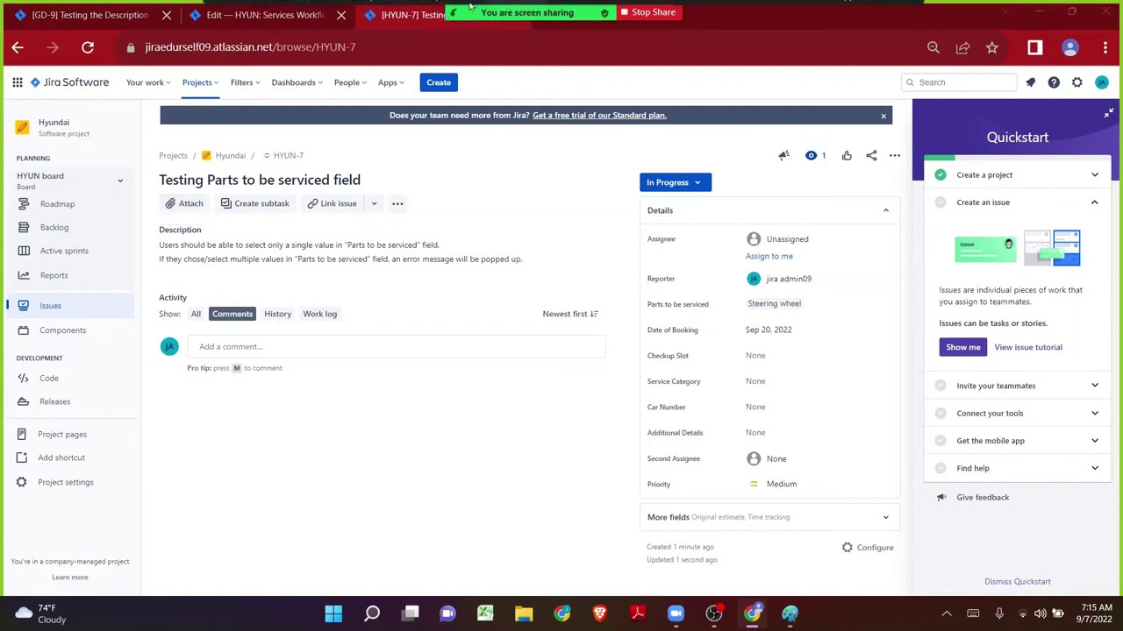
mouse_move(386, 30)
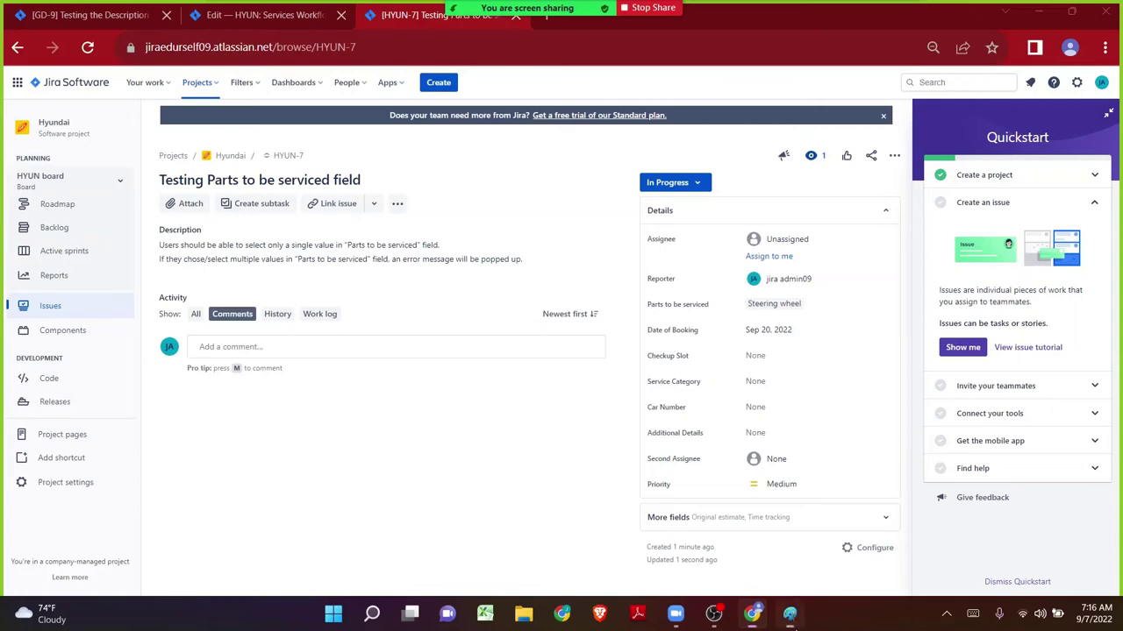
- Switch to the Paint diagram and undo the green ellipse, the numbered Description requirement and the FIELD REQUIRED VALIDATOR text
left_click(790, 613)
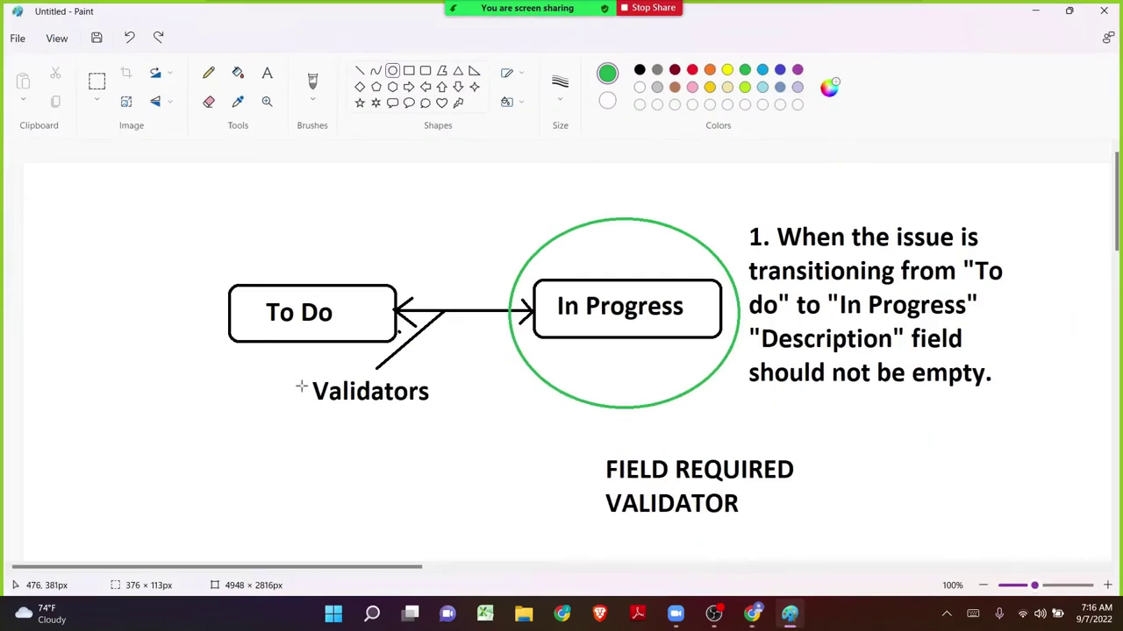
key("ctrl+z")
key("ctrl+z")
key("ctrl+z")
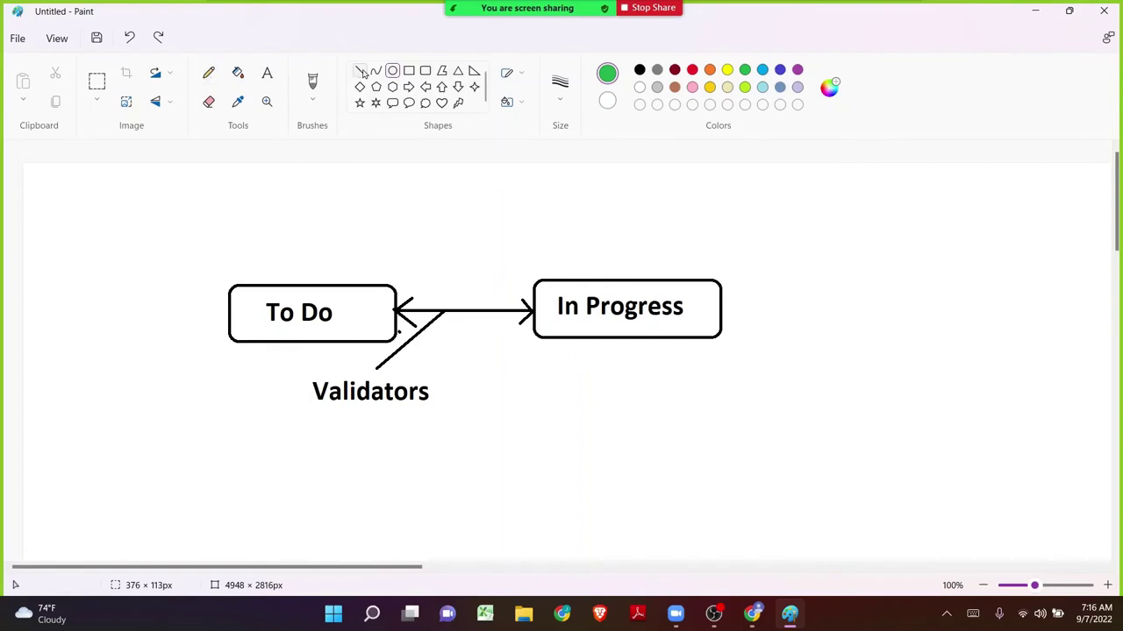
- Draw a green rectangle of about 224 × 79 px around the Validators label
left_click(409, 70)
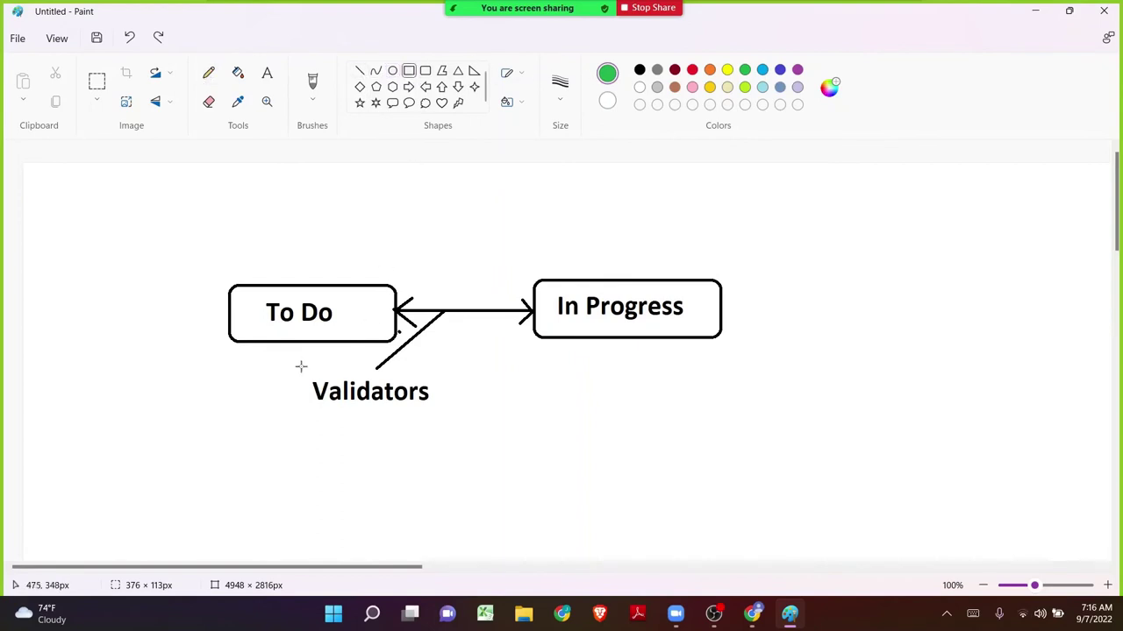
left_click_drag(301, 366, 432, 412)
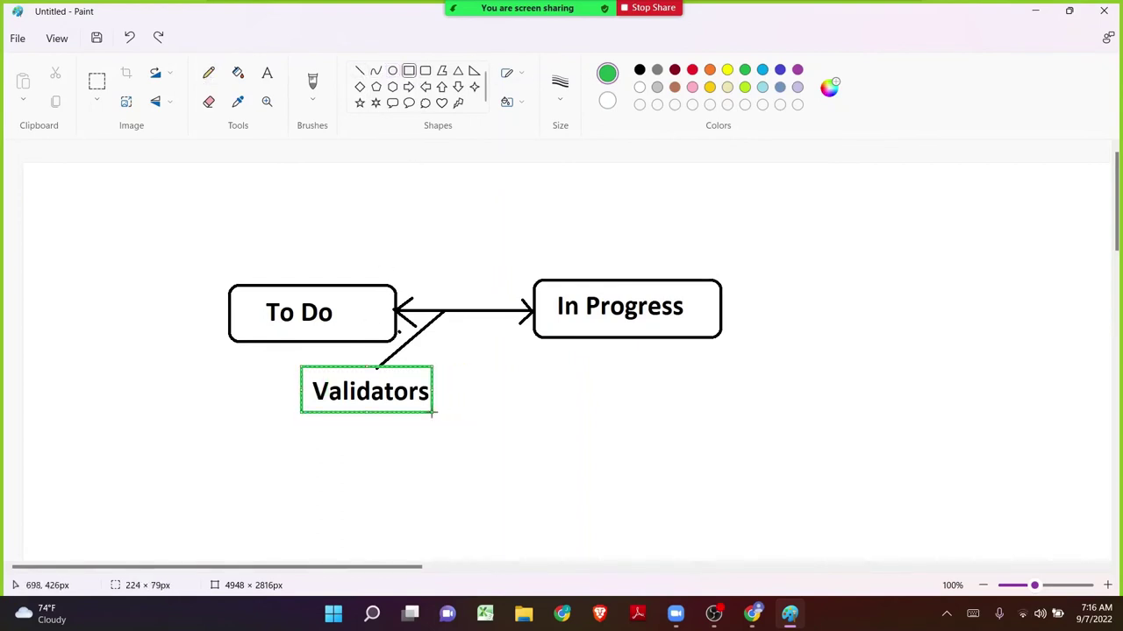
left_click(481, 383)
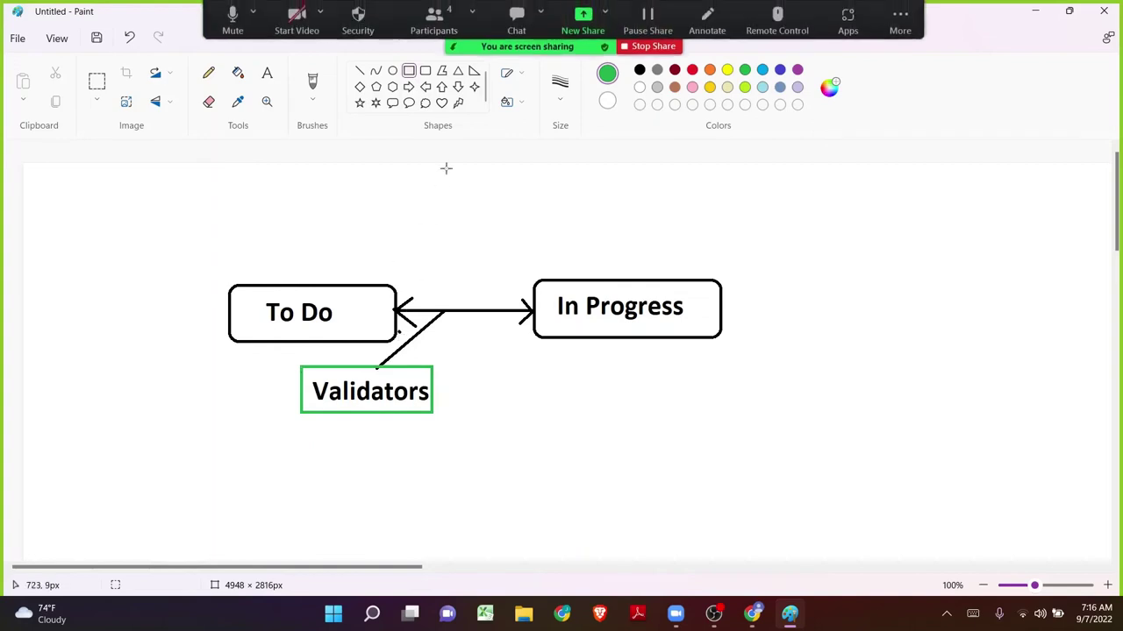
- Draw a black line spanning about 129 × 98 px from the middle of the transition arrow diagonally down towards In Progress
left_click(359, 72)
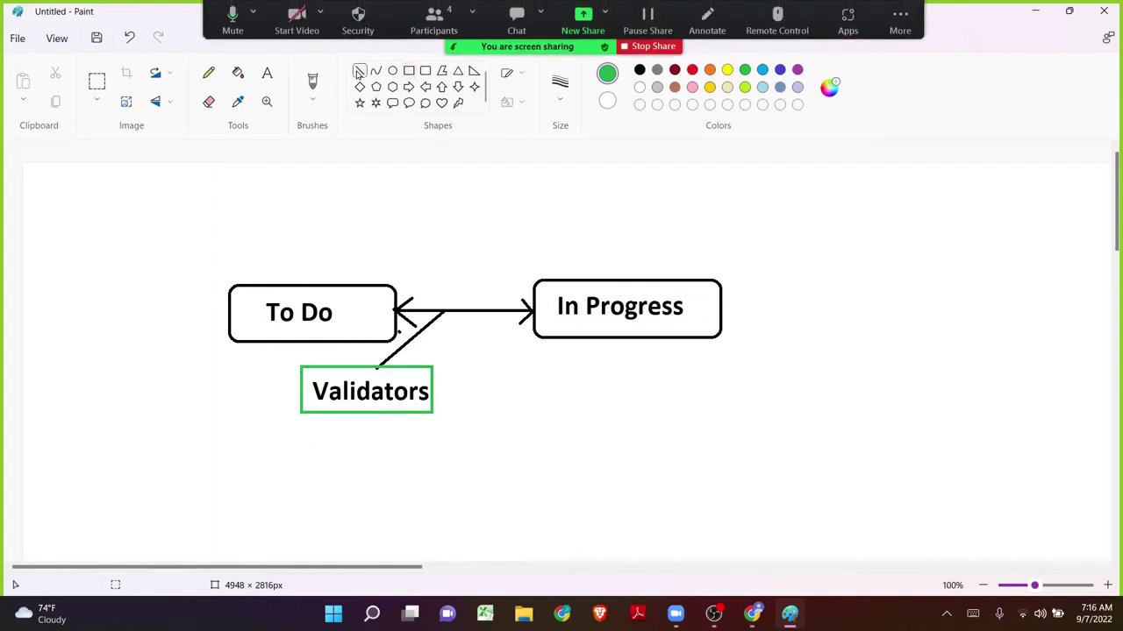
left_click_drag(447, 311, 522, 369)
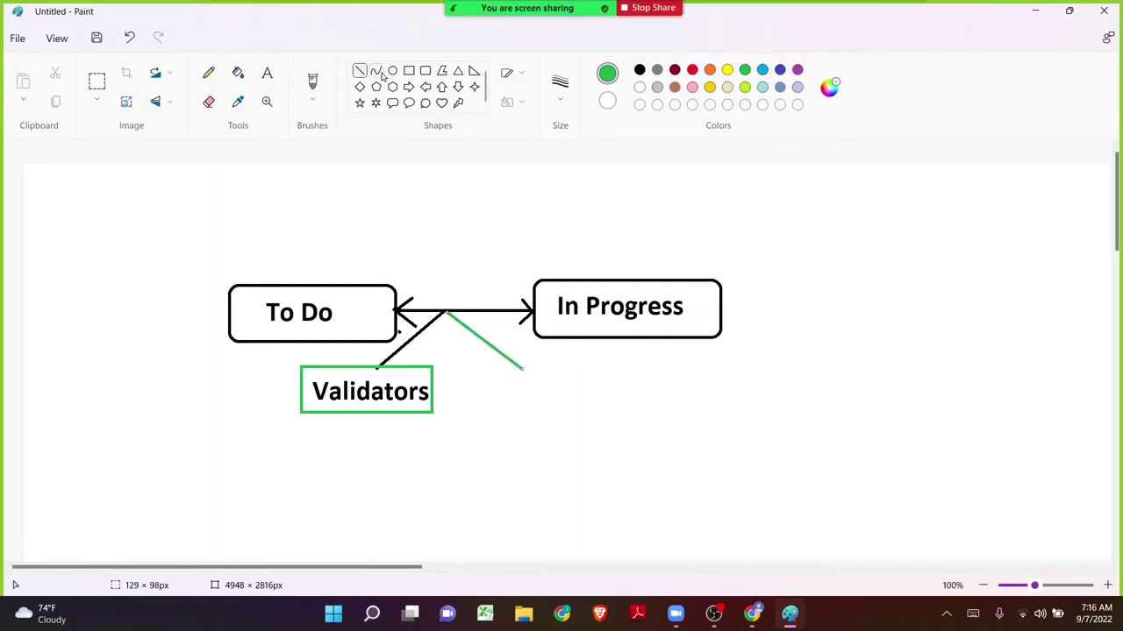
left_click(639, 69)
left_click(519, 422)
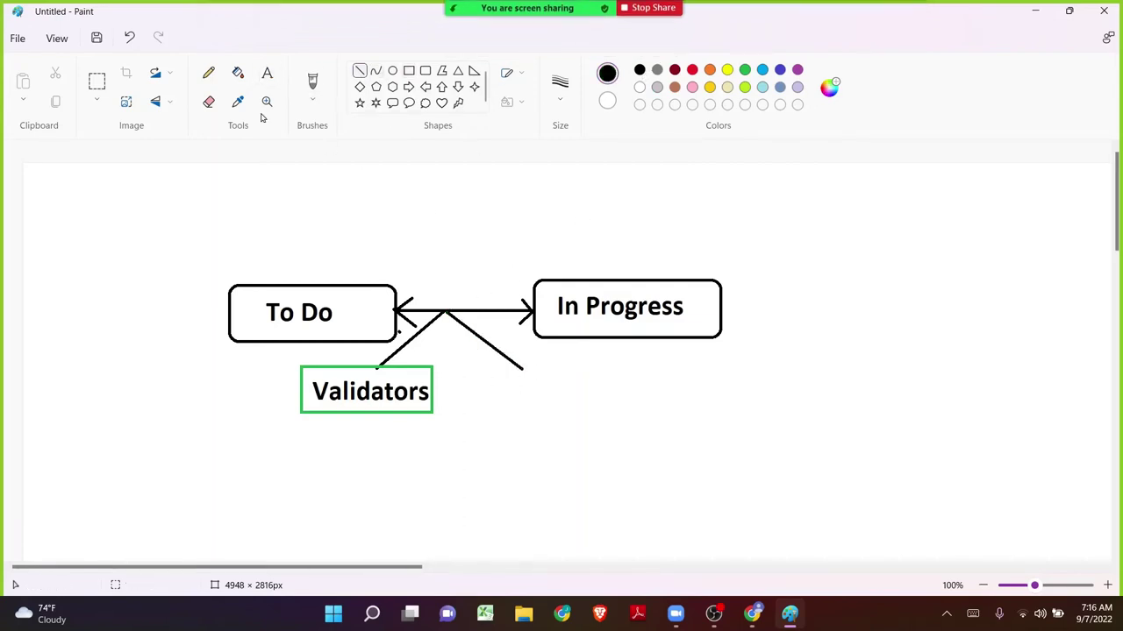
- Add the text label "Condition" at the lower end of the new diagonal line
left_click(267, 73)
left_click(506, 378)
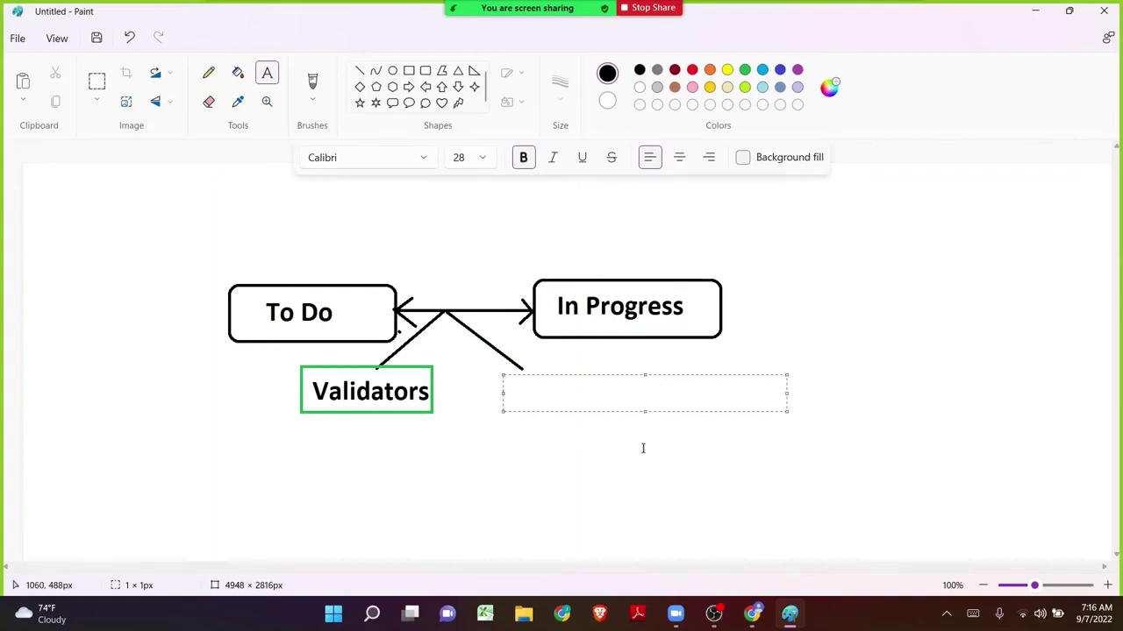
type("Condition")
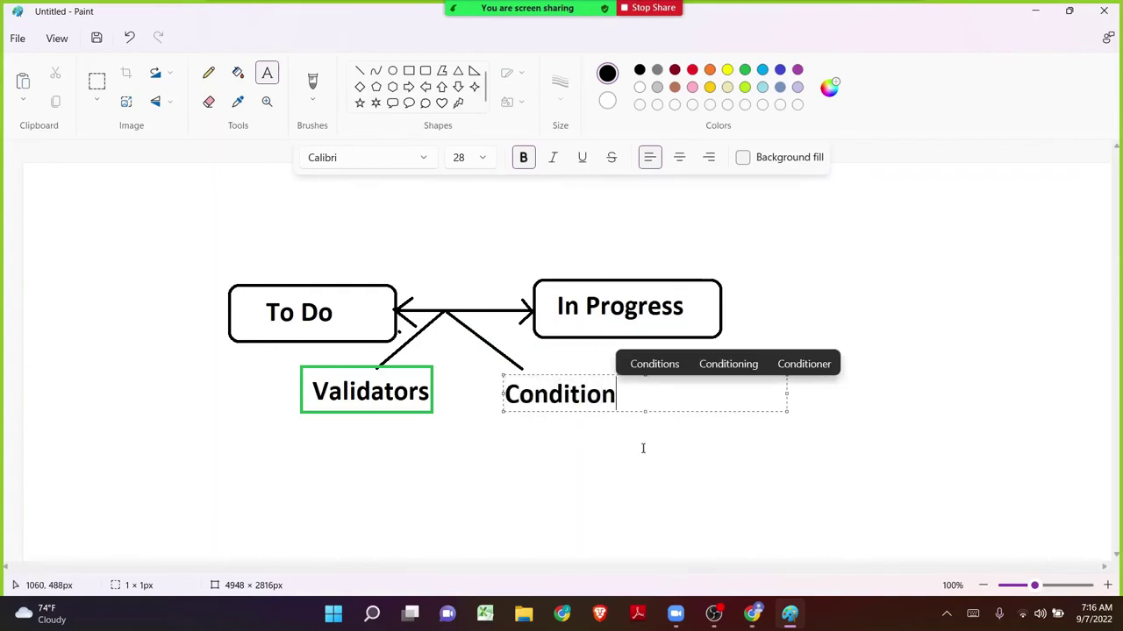
left_click(531, 436)
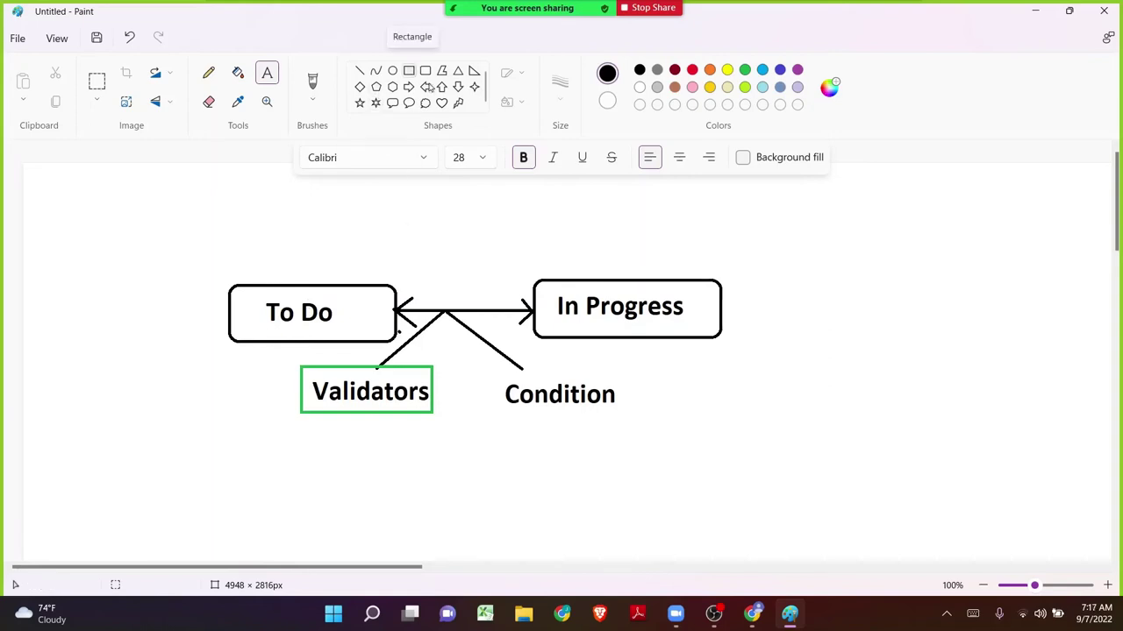
- Draw a vertical black divider about 465 px long downwards between the Validators and Condition labels
scroll(639, 384, "down", 2)
scroll(639, 382, "up", 1)
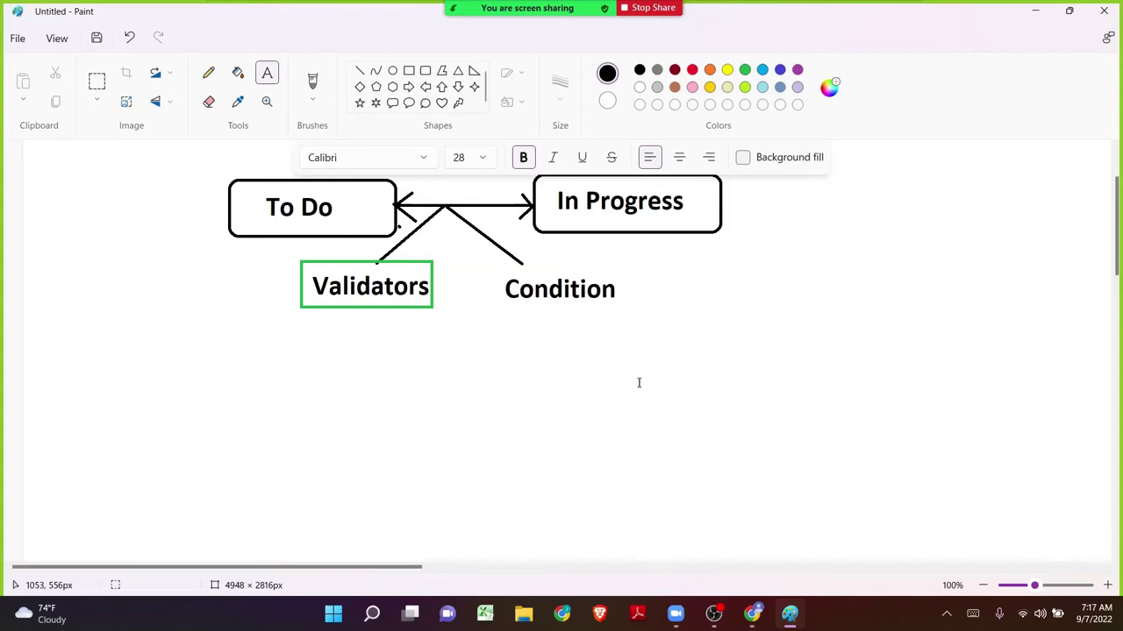
left_click(359, 70)
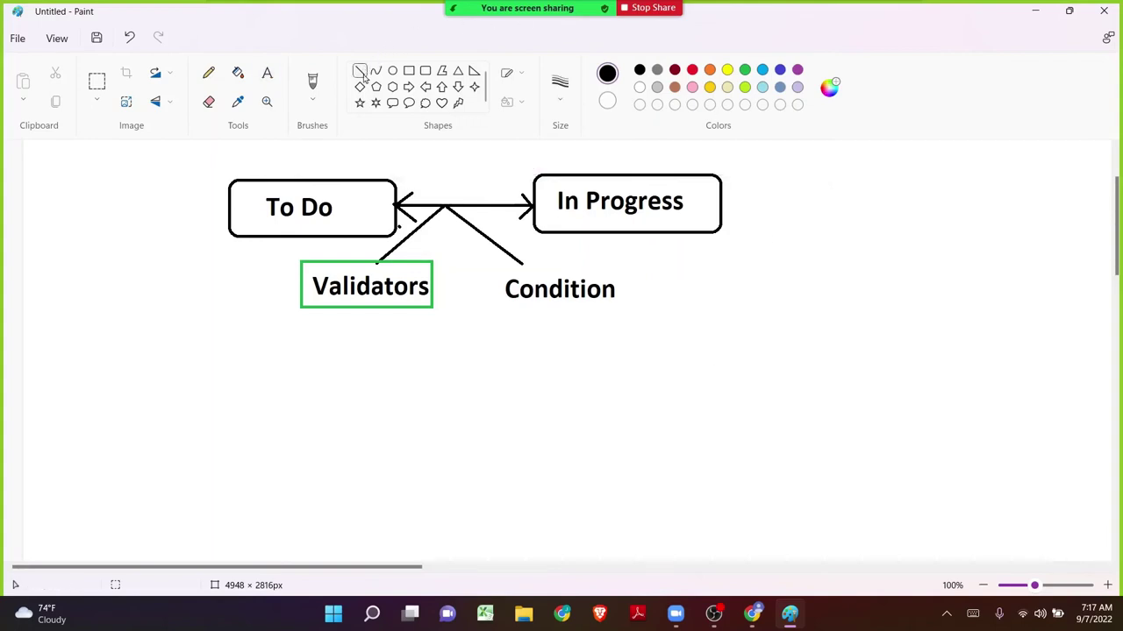
mouse_move(457, 273)
left_mouse_down()
mouse_move(468, 506)
mouse_move(457, 539)
left_mouse_up()
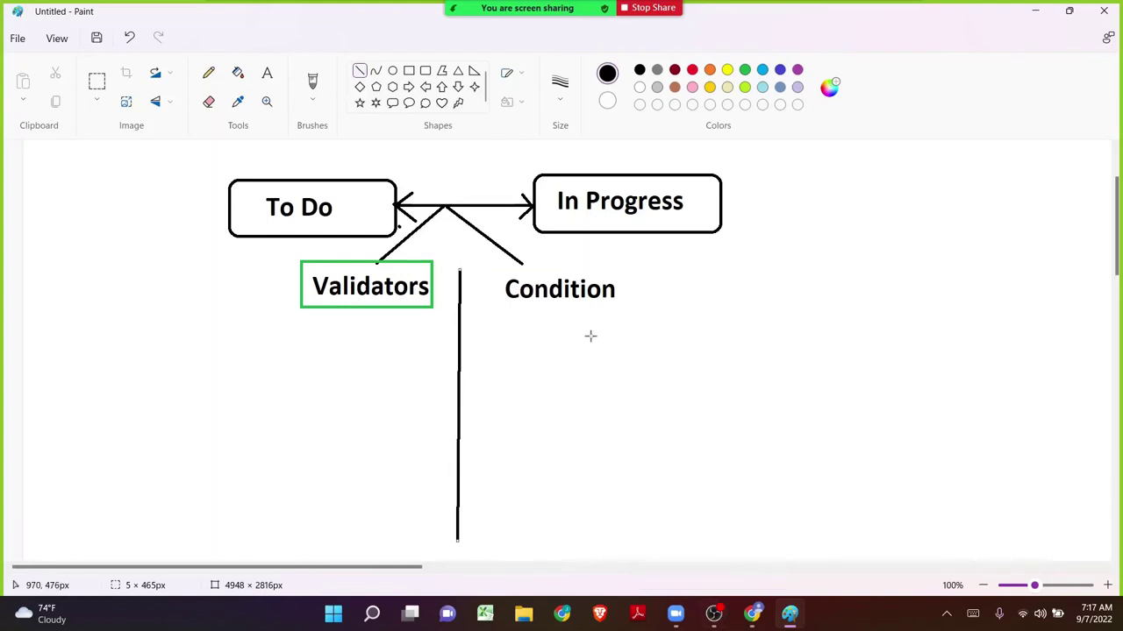
left_click(271, 335)
- Draw a horizontal black line about 835 px long beneath both labels, undoing the first, longer attempt
left_click_drag(224, 329, 818, 330)
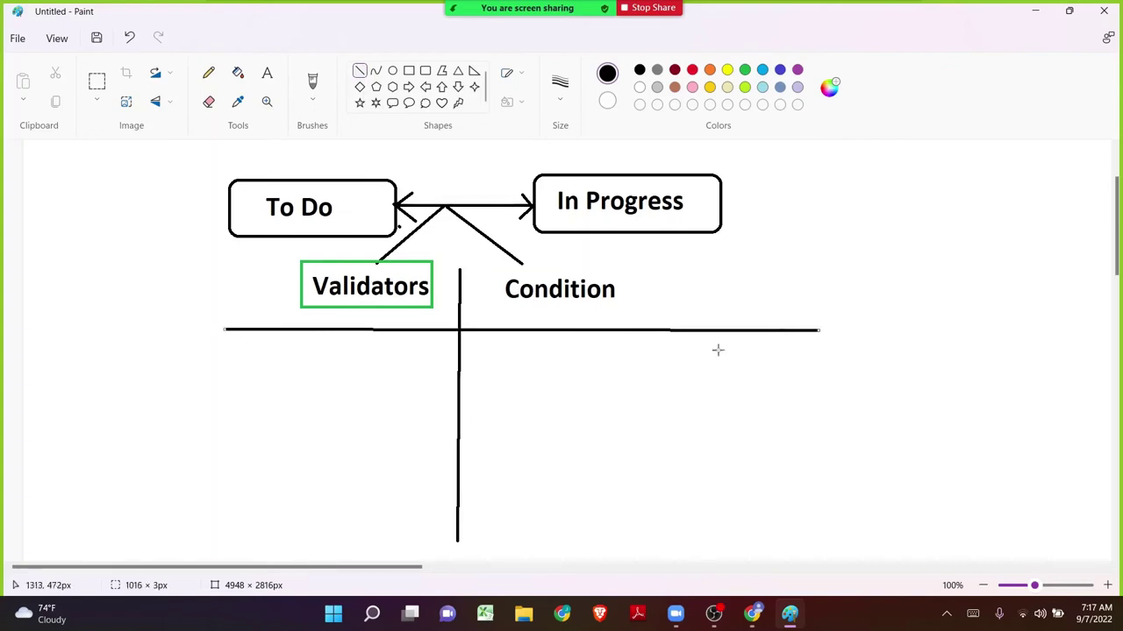
key("ctrl+z")
left_click_drag(207, 334, 697, 334)
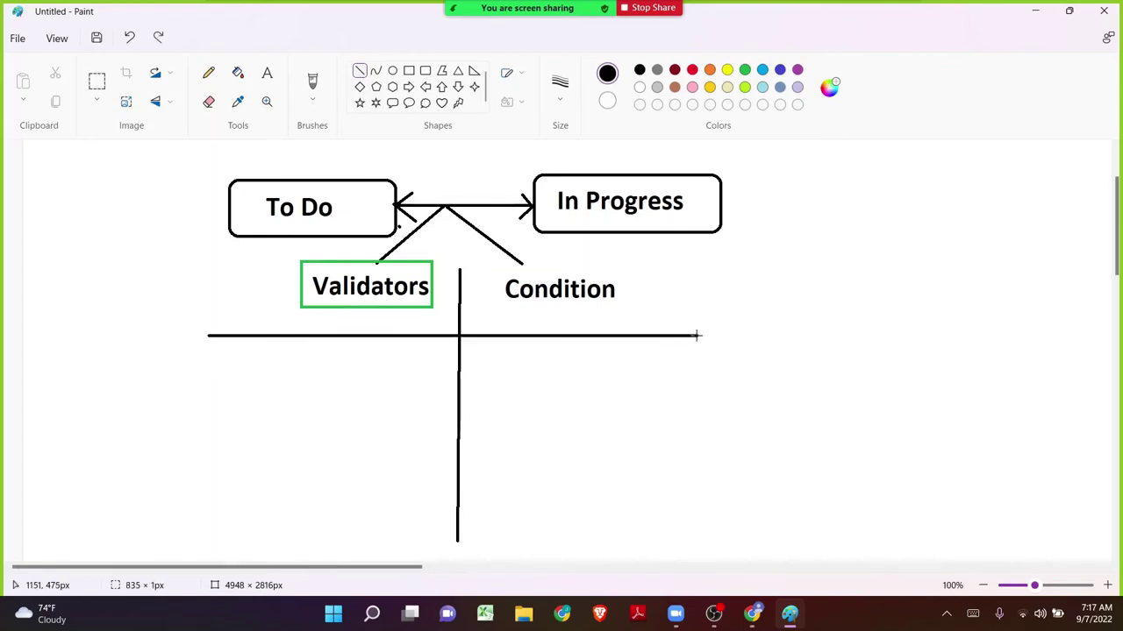
left_click(491, 147)
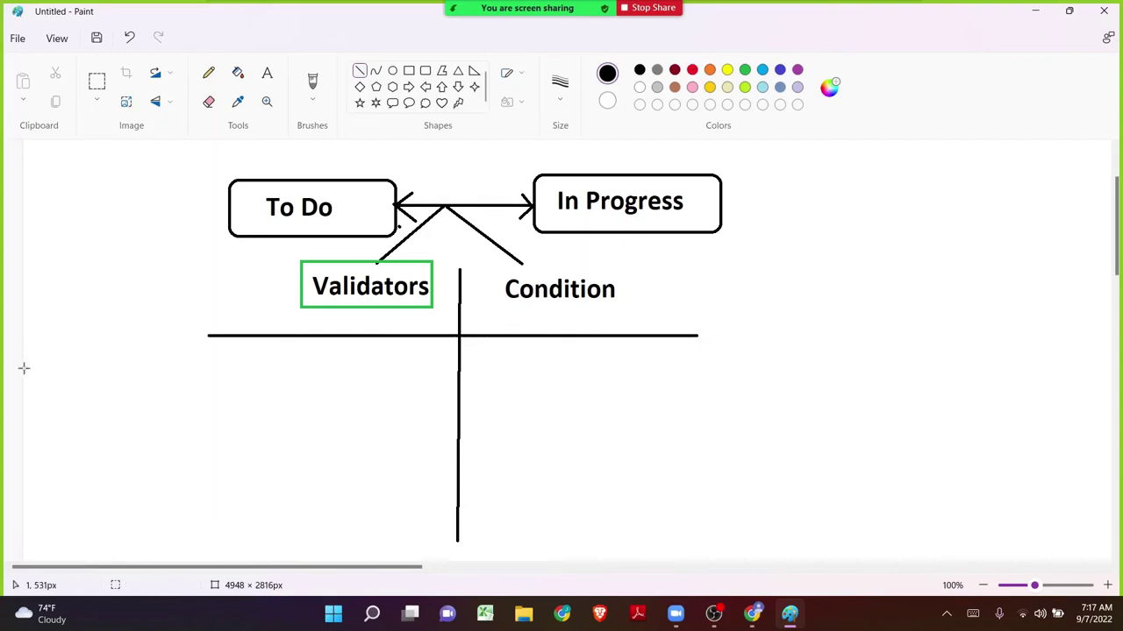
- Place a text box of about 841 × 302 px below the horizontal line, spanning both columns
scroll(742, 365, "up", 3)
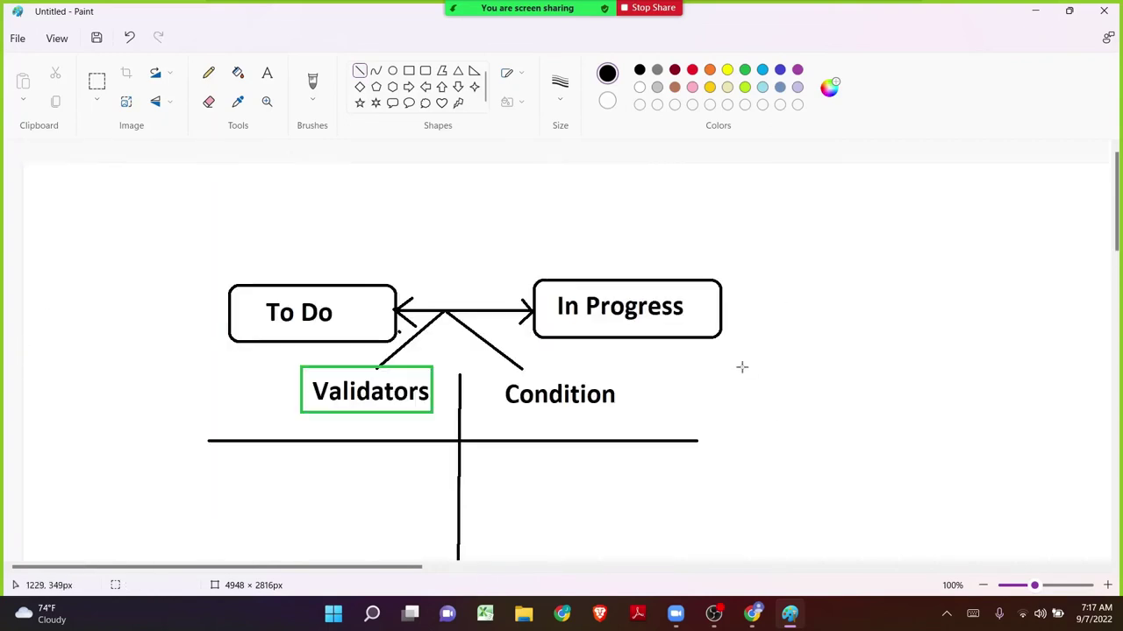
scroll(742, 368, "down", 3)
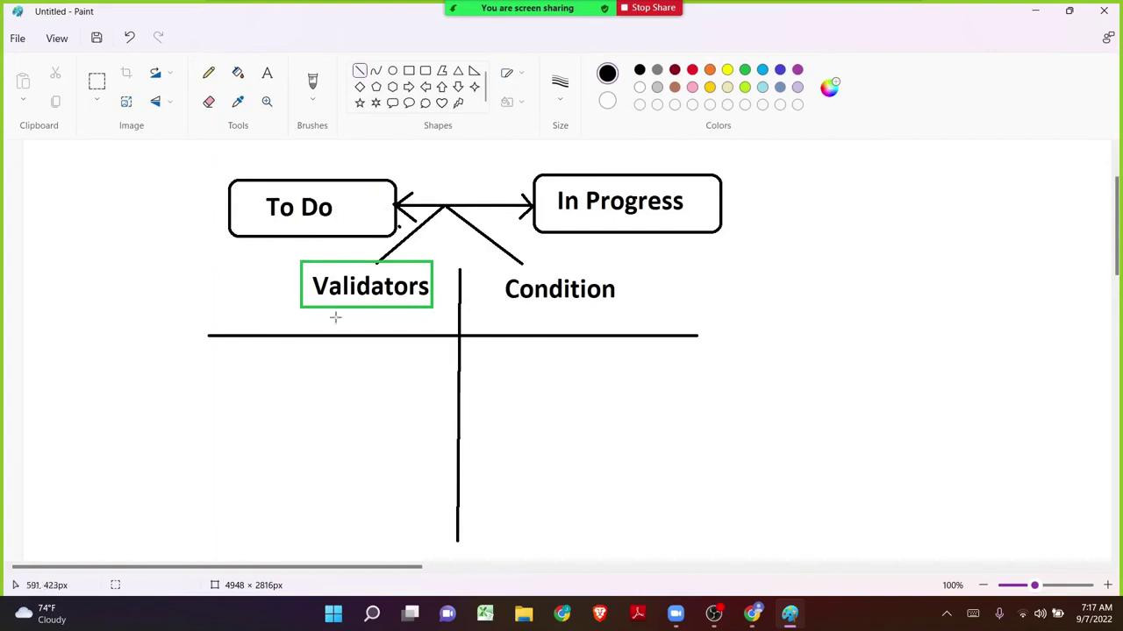
left_click(267, 73)
left_click(221, 356)
left_click(219, 356)
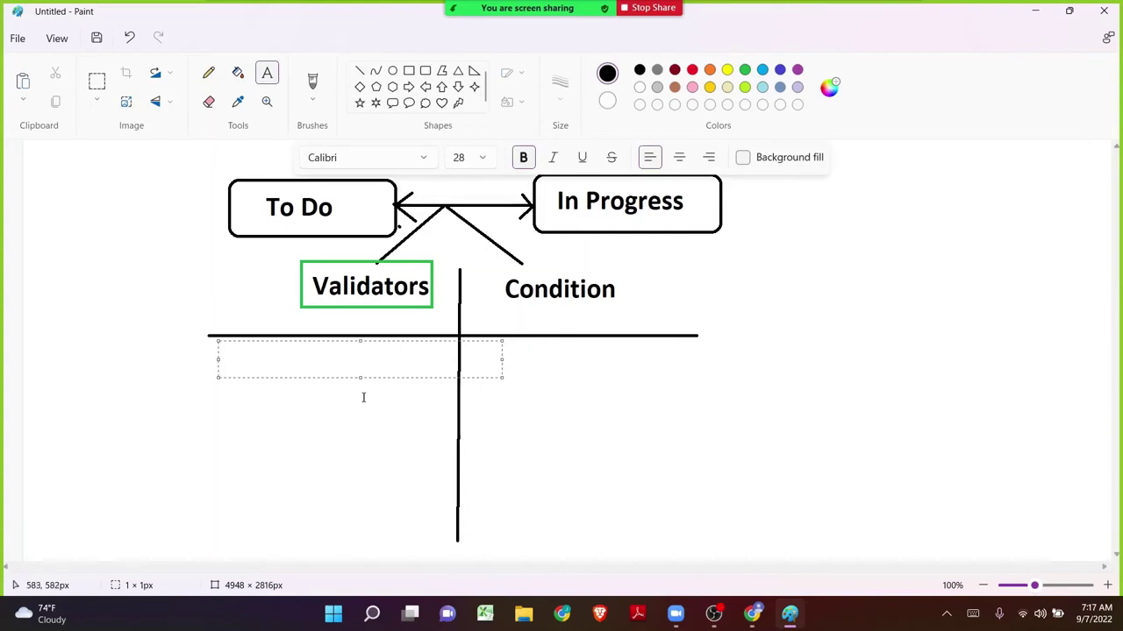
left_click_drag(361, 381, 366, 491)
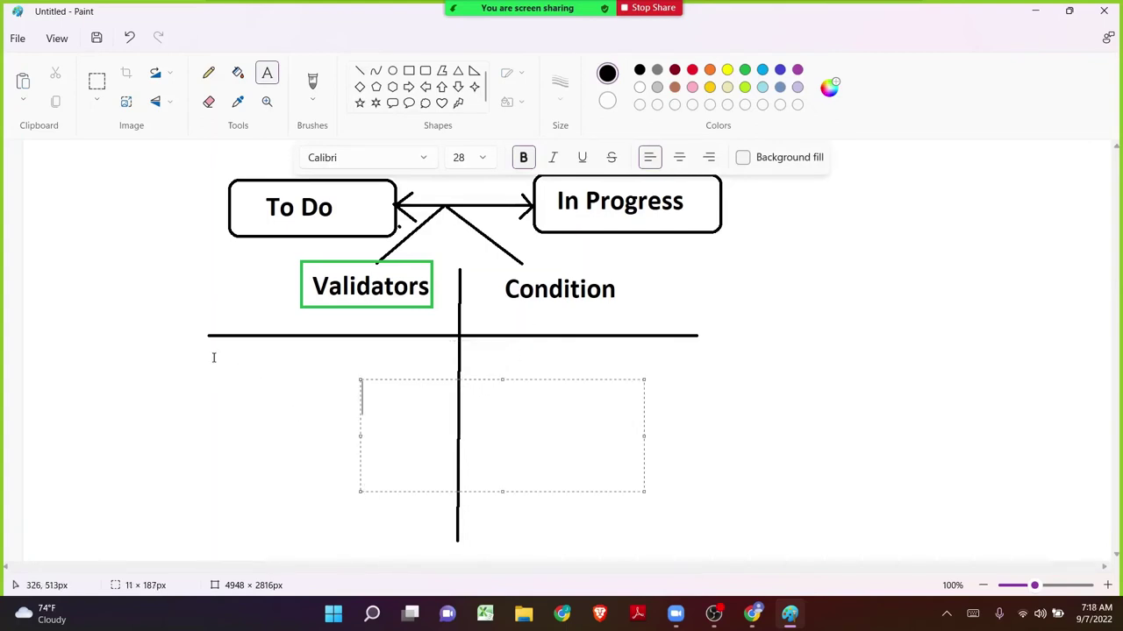
left_click_drag(212, 356, 706, 534)
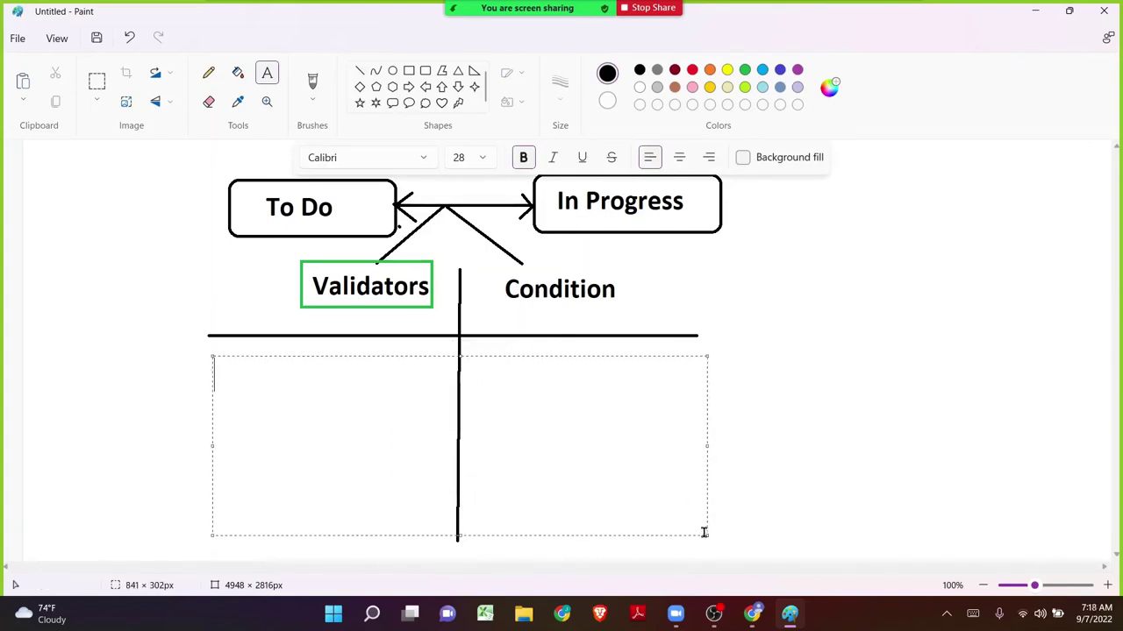
- Enter "1. User can see the Status" on two lines in the Validators column, breaking the line before "Status"
type("1. User can s")
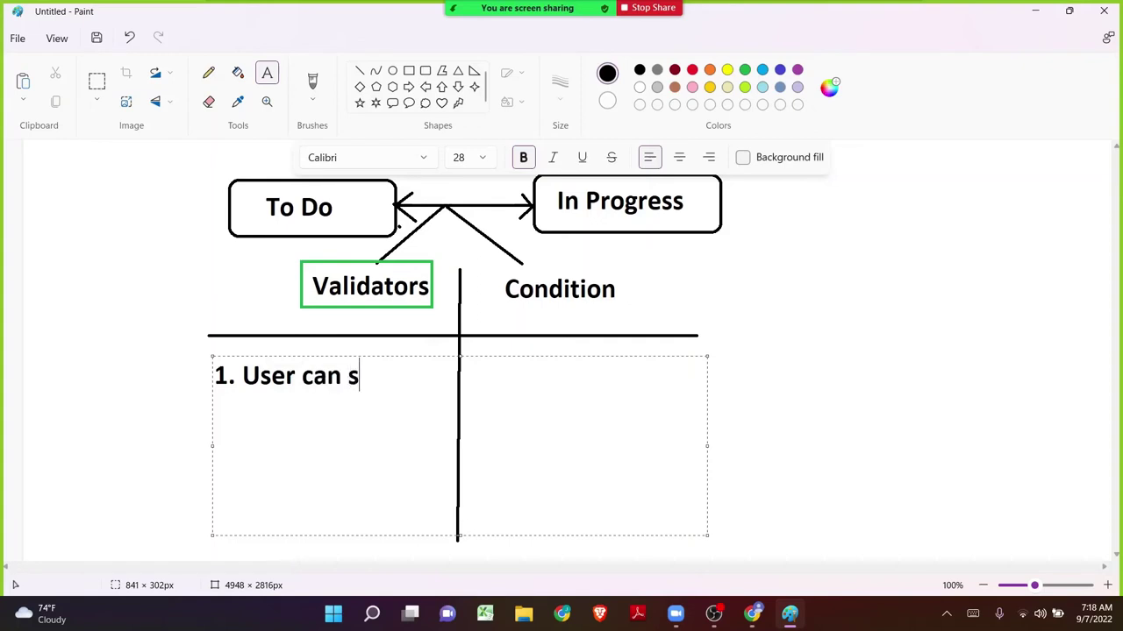
type("ee the")
key("BackSpace")
type("he")
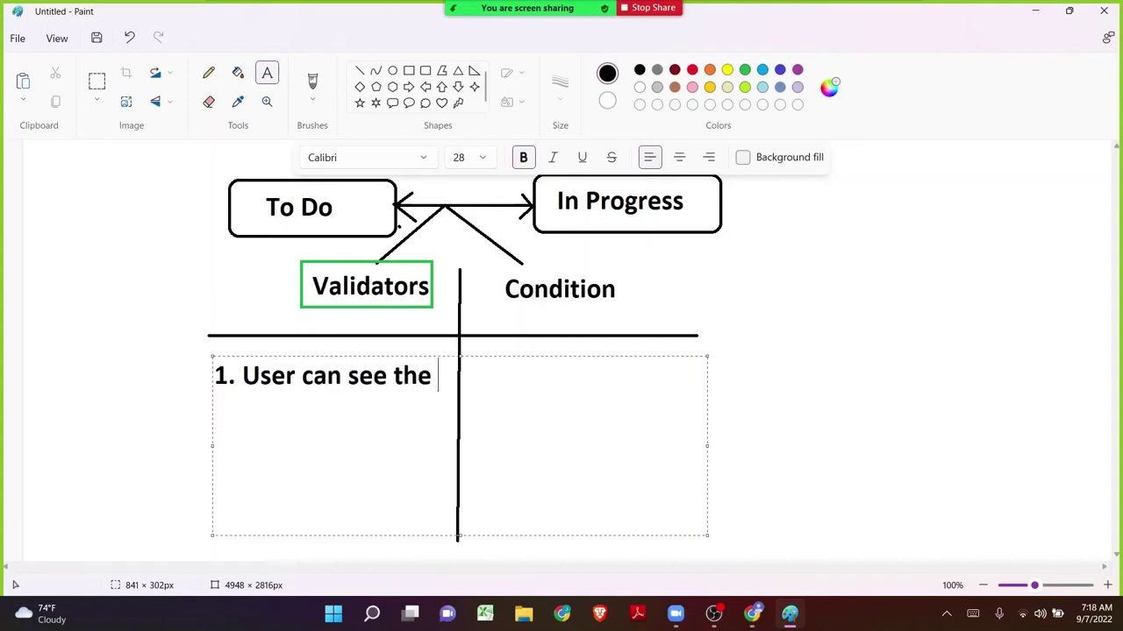
key("Return")
type("Status")
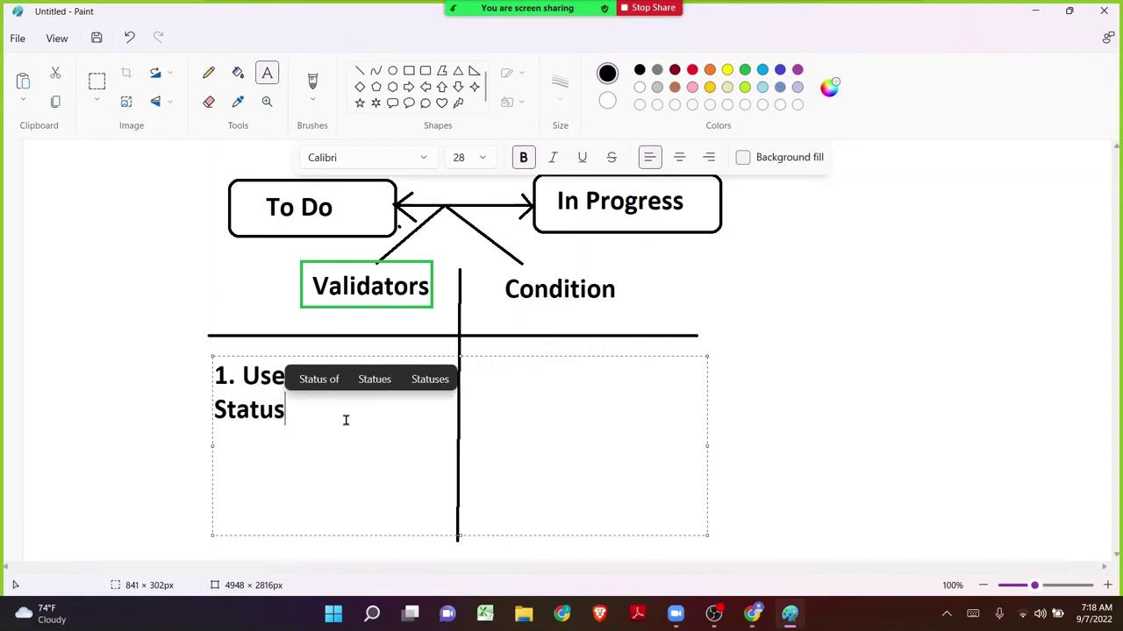
key("shift+Up")
key("ctrl+shift+Left")
key("ctrl+shift+Left")
key("ctrl+shift+Left")
key("ctrl+c")
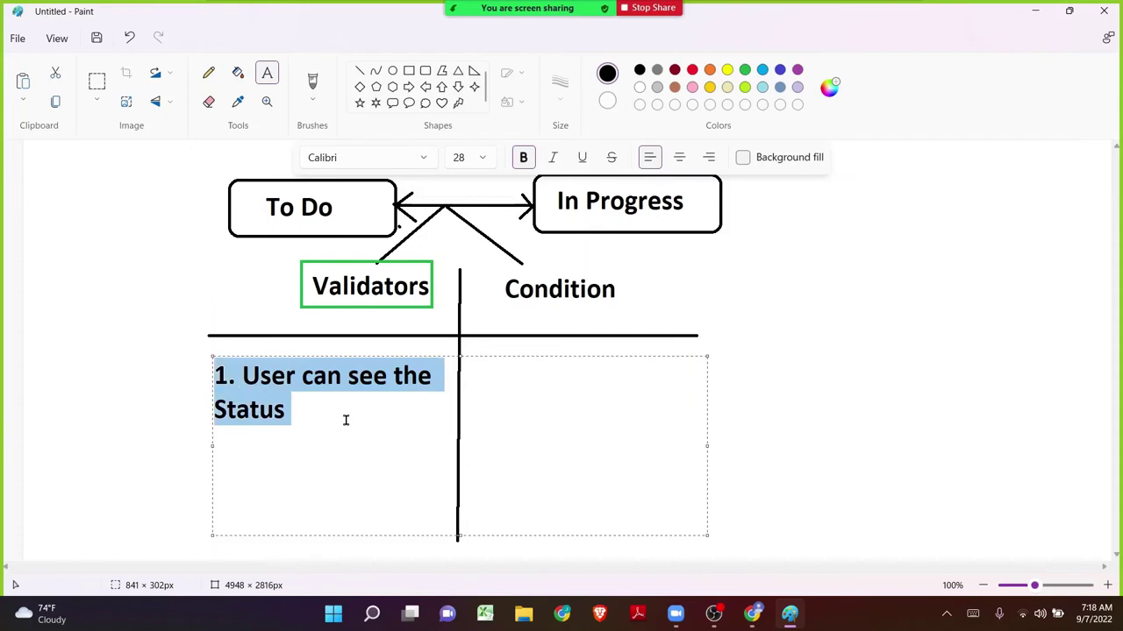
key("End")
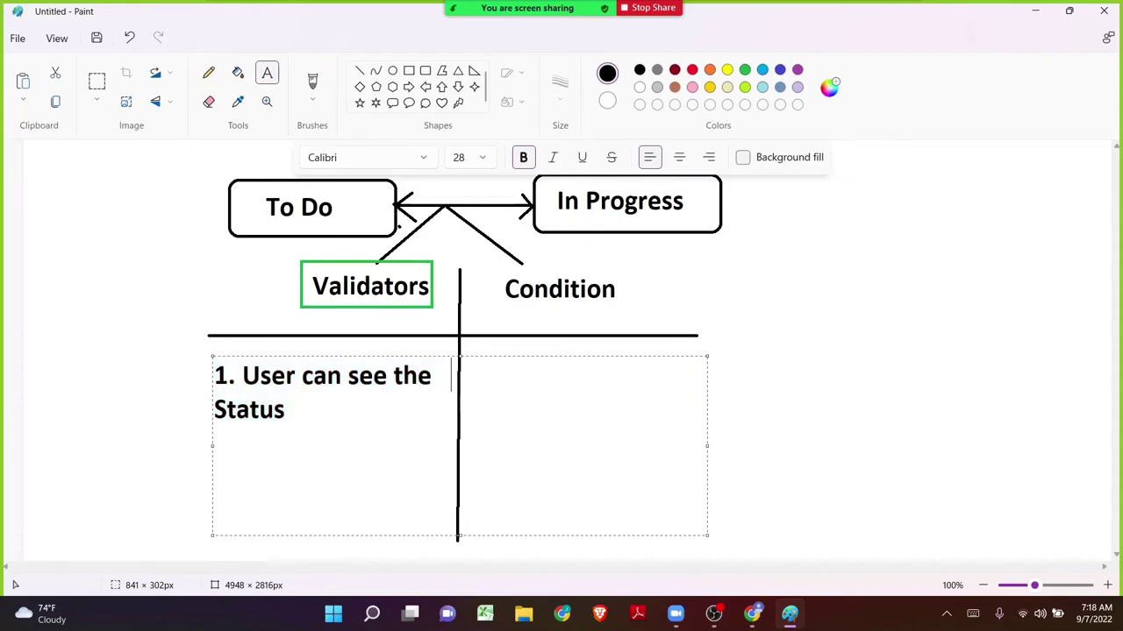
key("ctrl+v")
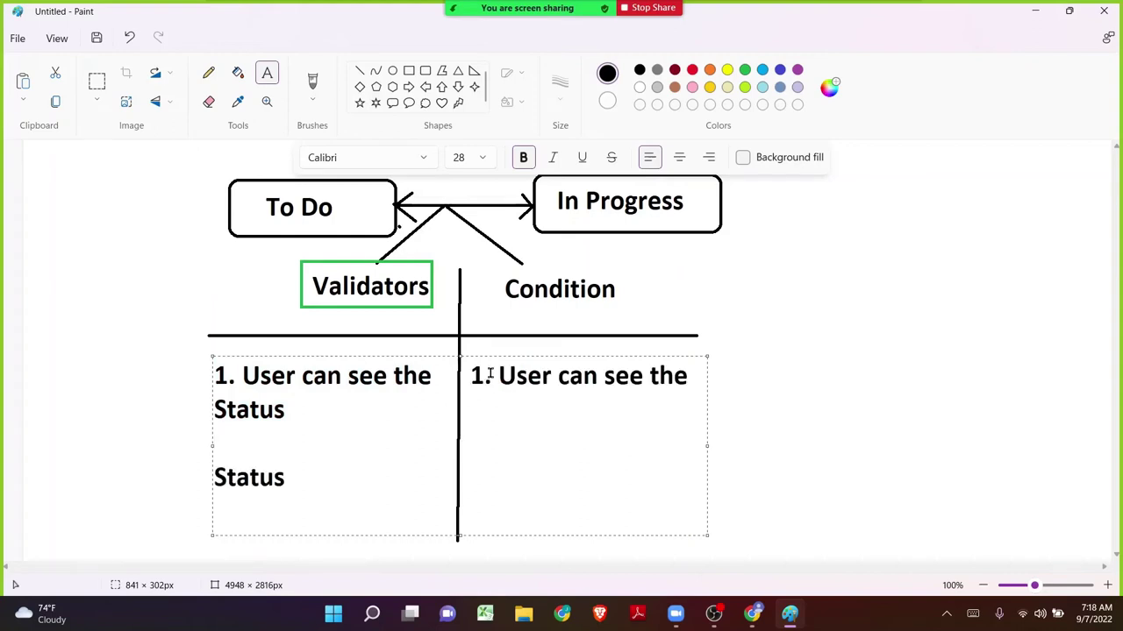
key("shift+End")
key("BackSpace")
key("BackSpace")
key("BackSpace")
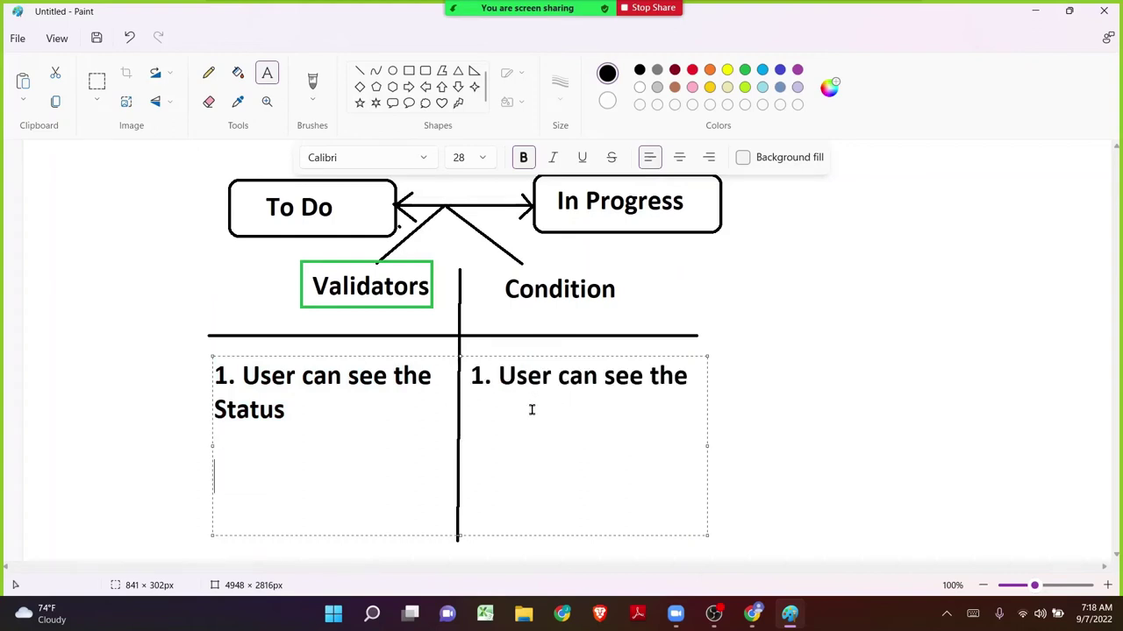
right_click(401, 416)
key("Up")
key("Right")
key("Right")
key("Right")
key("Right")
key("Right")
key("Right")
key("Right")
key("Left")
type("not")
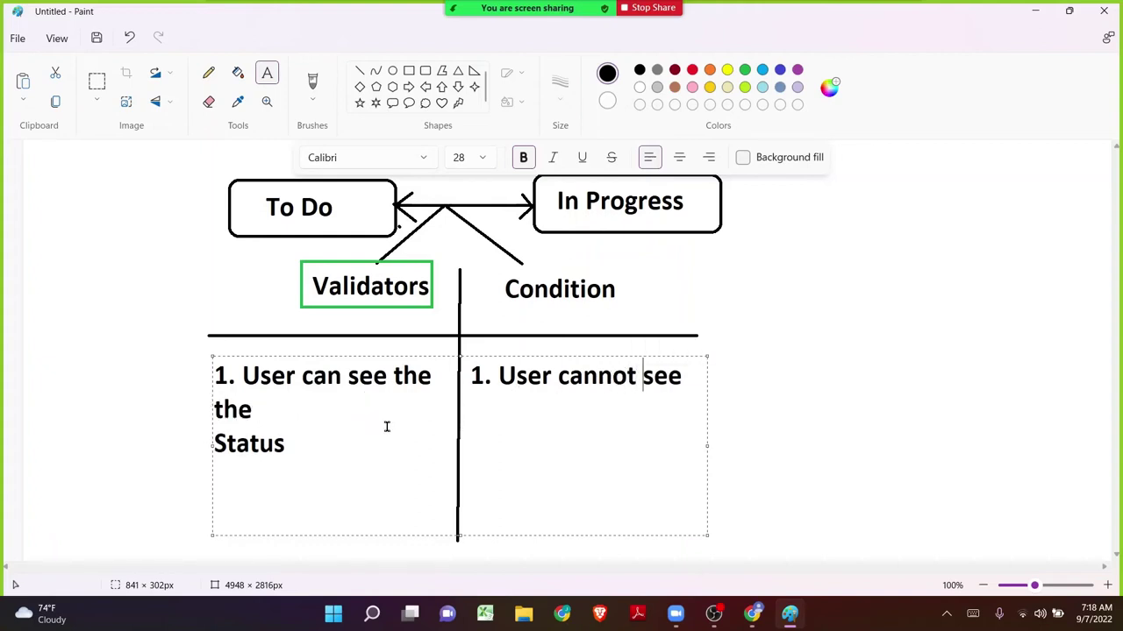
key("Right")
key("Right")
key("Right")
key("Right")
key("Right")
key("Left")
key("Left")
key("Left")
key("ctrl+z")
key("ctrl+z")
key("ctrl+z")
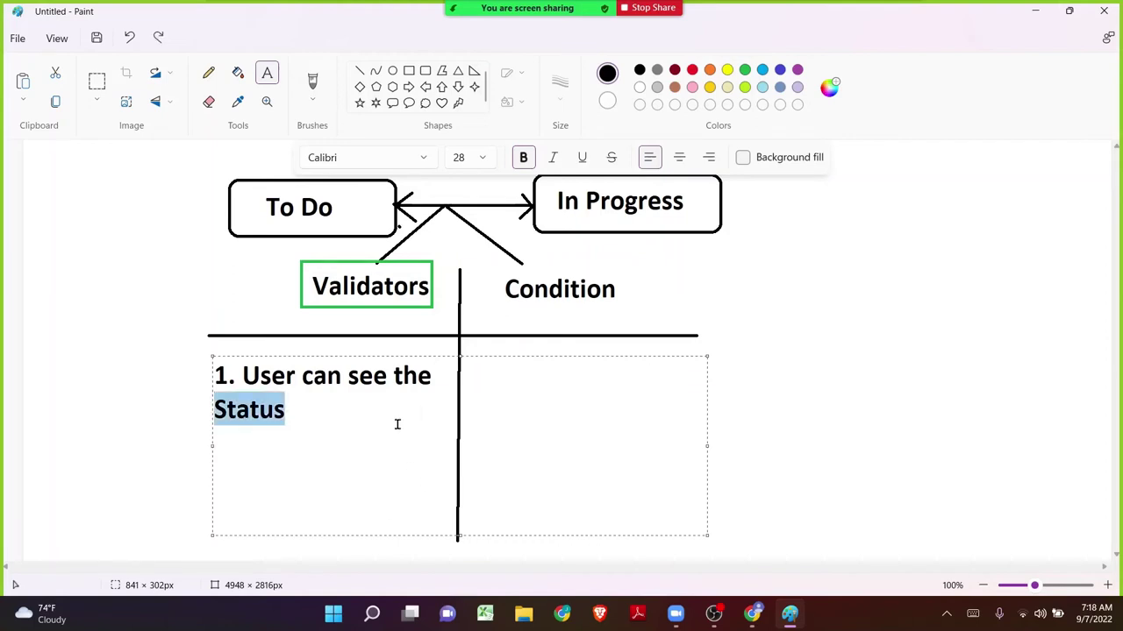
- Copy the Validators note into the Condition column and change the copy to "1. User cannot see the Status"
key("ctrl+a")
key("ctrl+c")
left_click(473, 375)
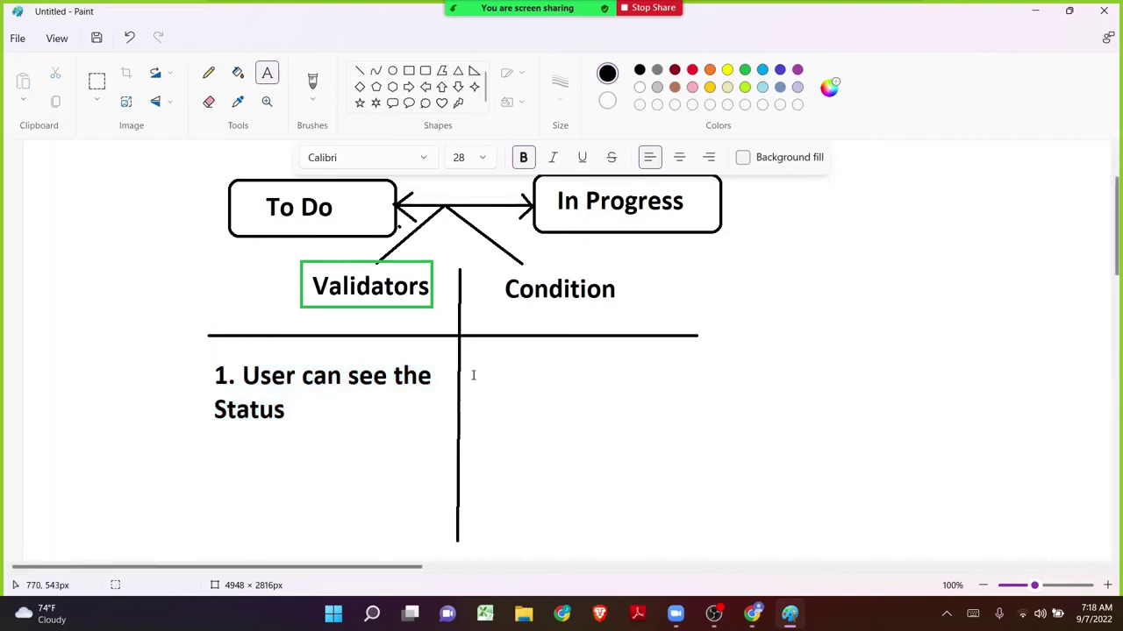
left_click(462, 357)
key("ctrl+v")
left_click(591, 376)
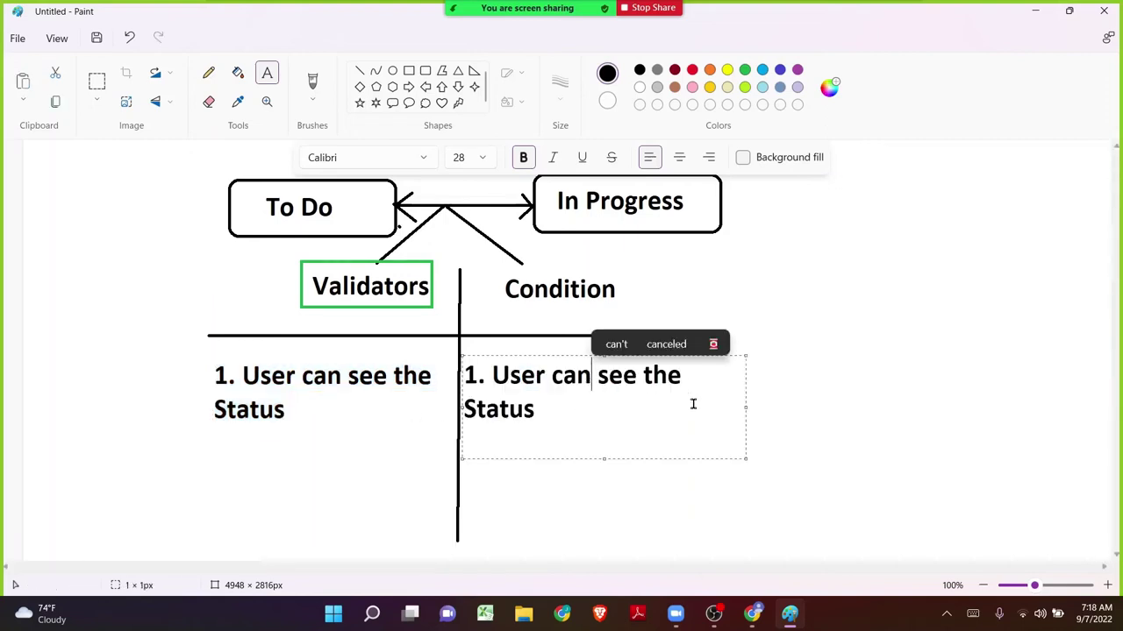
type("not")
left_click(816, 402)
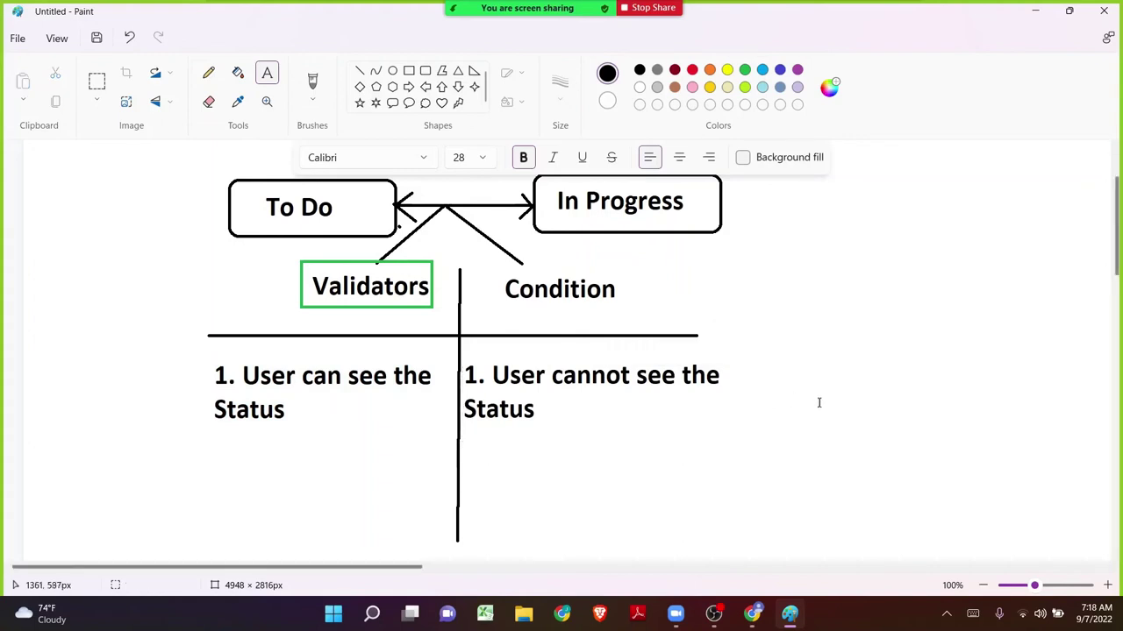
scroll(290, 374, "up", 2)
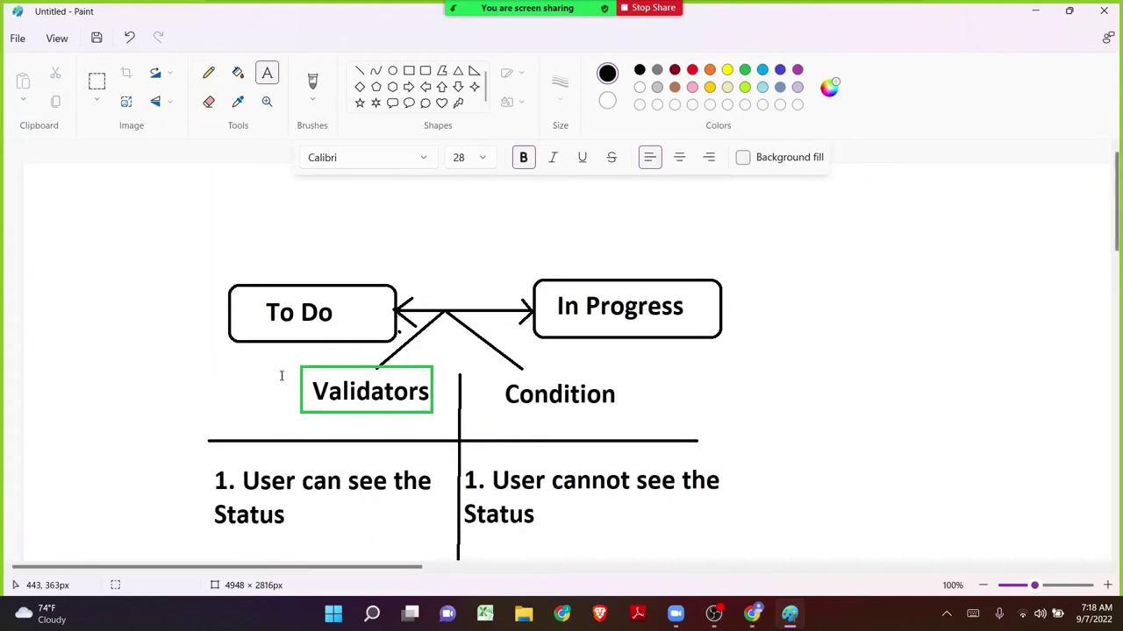
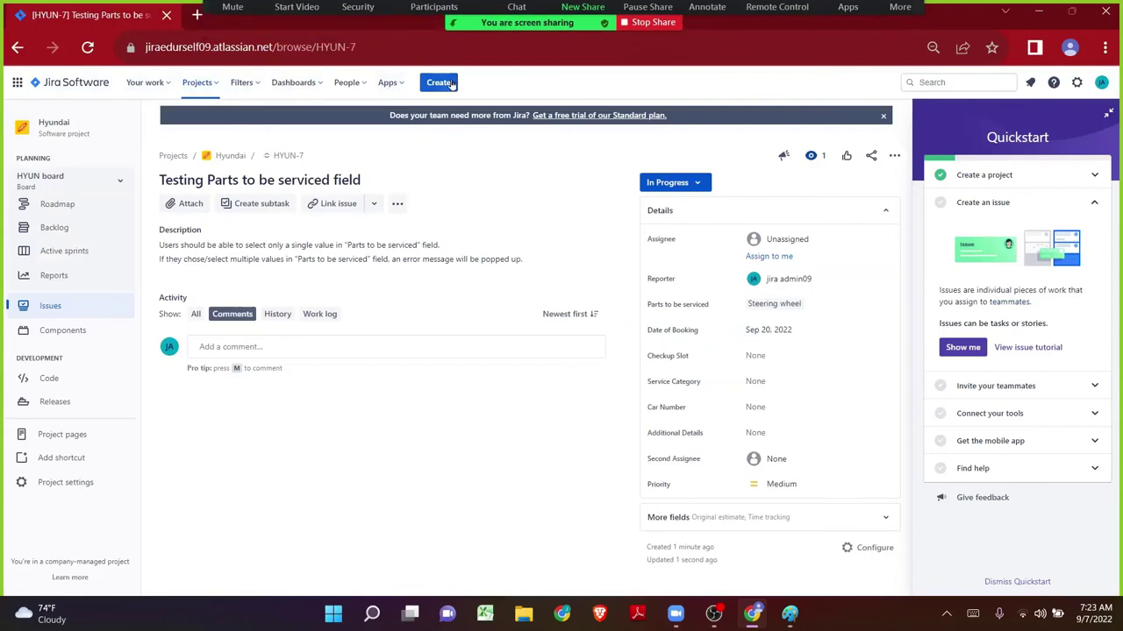
- Start a new Services issue in the Hyundai project with the summary "Testing Assignee Filed"
left_click(439, 83)
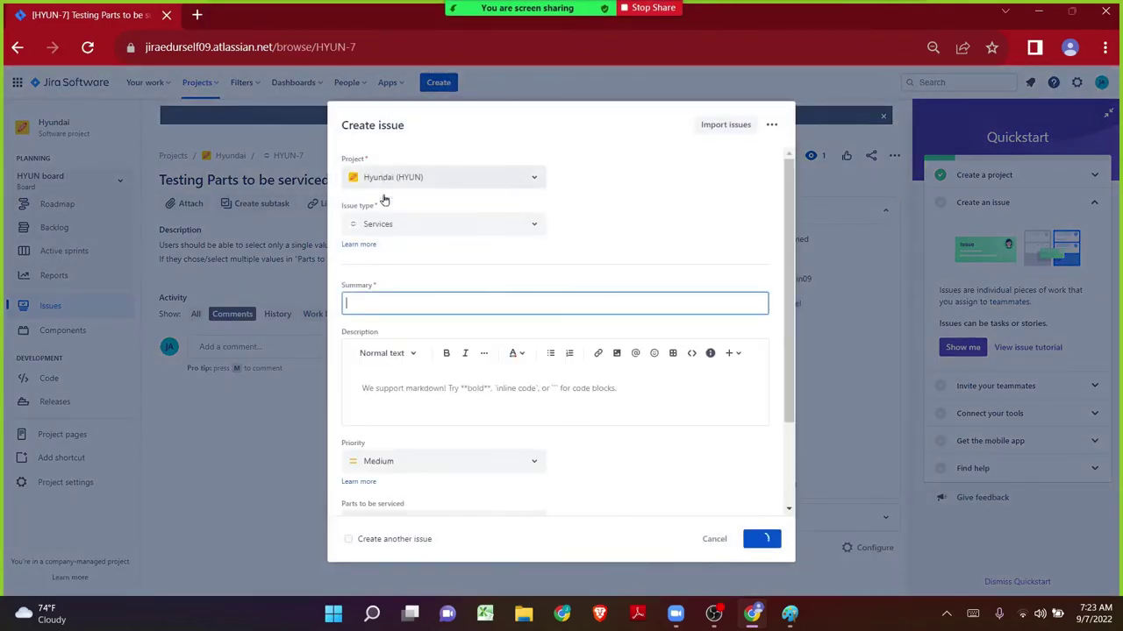
type("T")
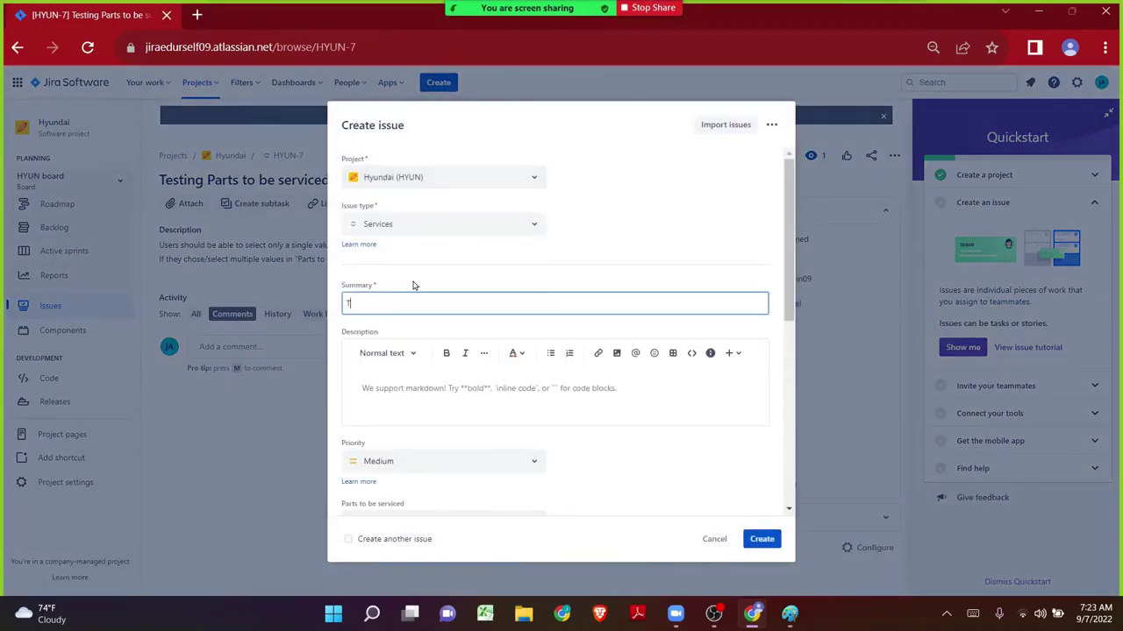
type("esting As")
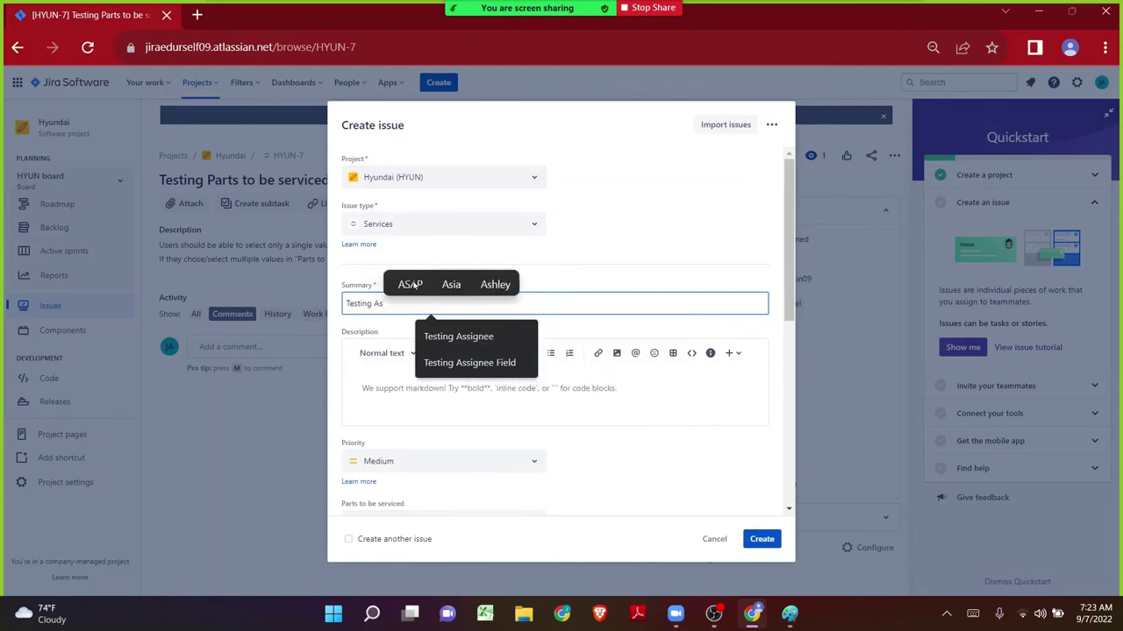
type("signee Filed")
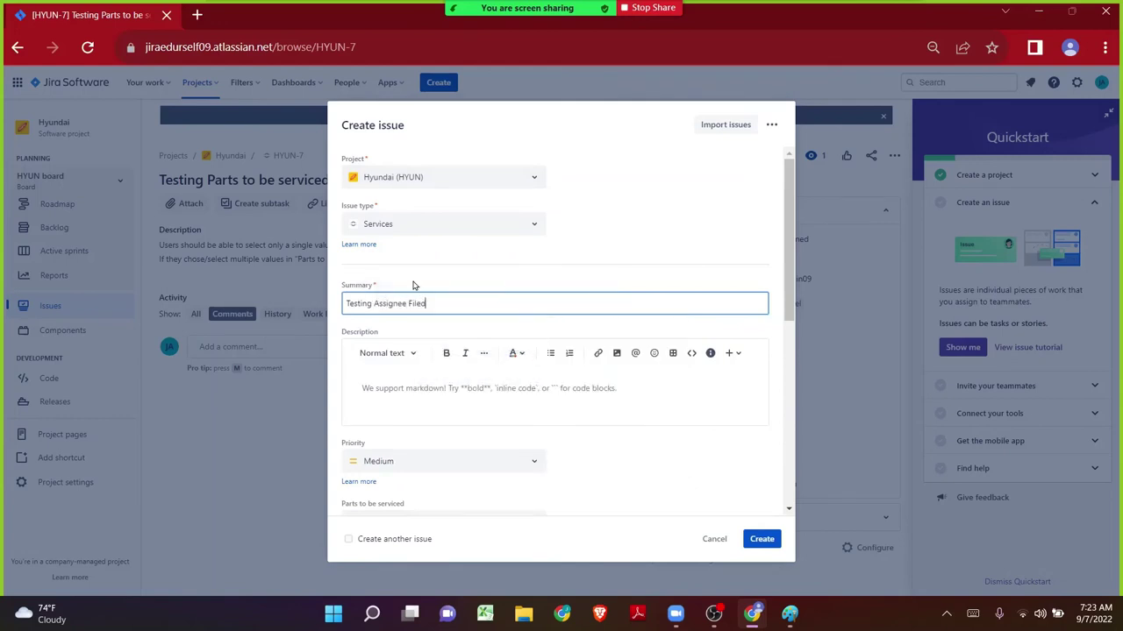
- Set the Date of Booking to 9/14/2022 and create the issue
left_click(760, 543)
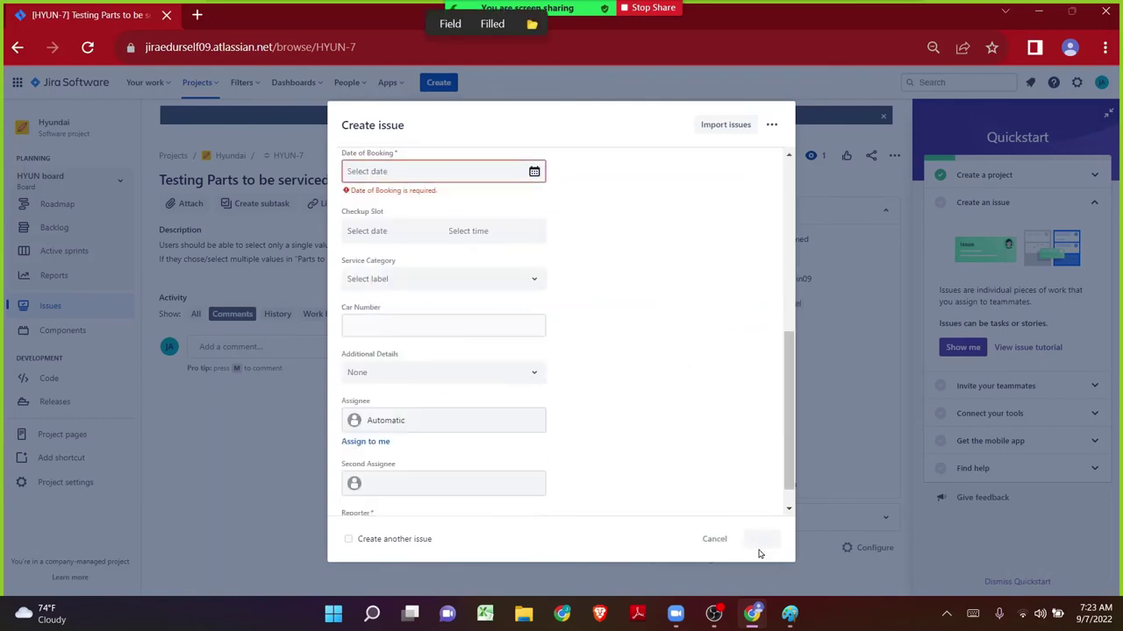
left_click(533, 174)
left_click(431, 289)
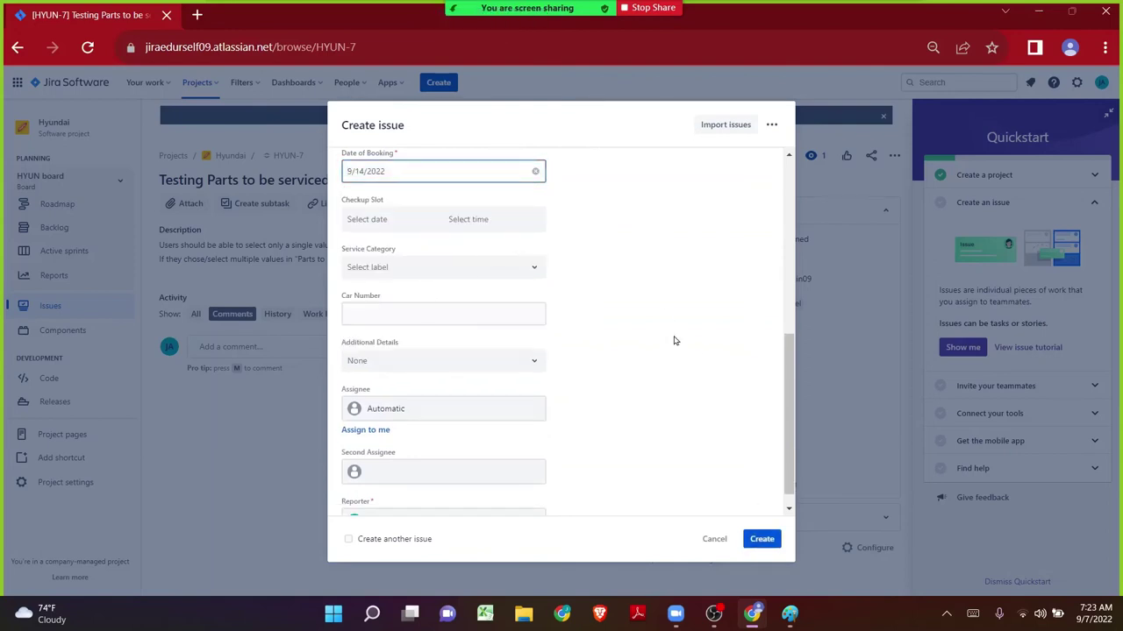
left_click(777, 542)
left_click(779, 543)
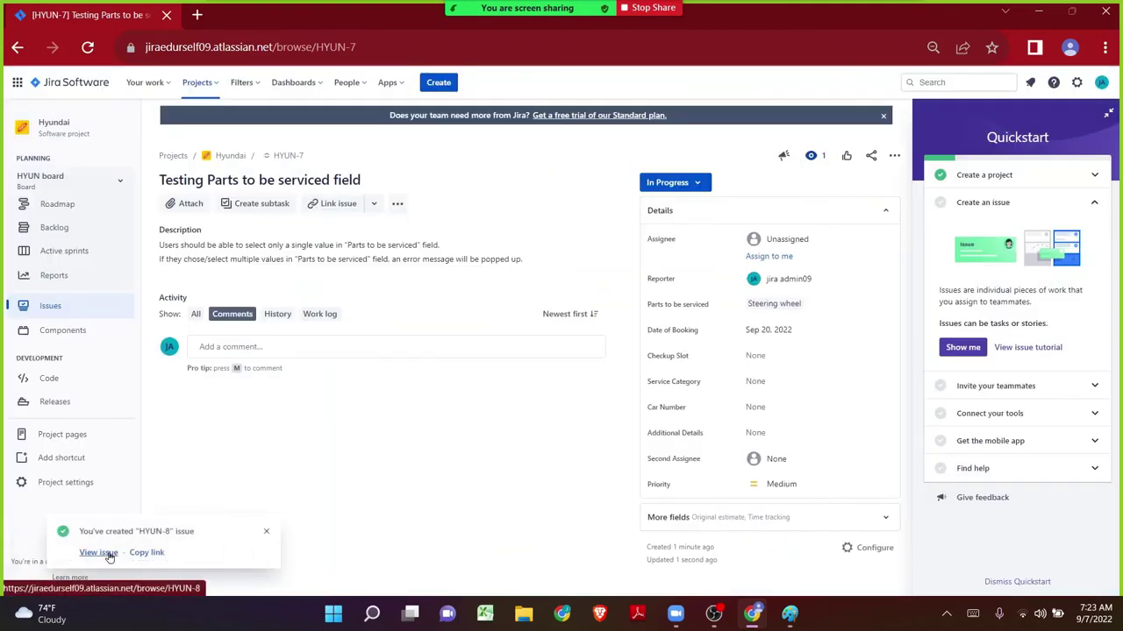
- Open the newly created issue and move its status from To Do to In Progress and finally to Done
left_click(104, 554)
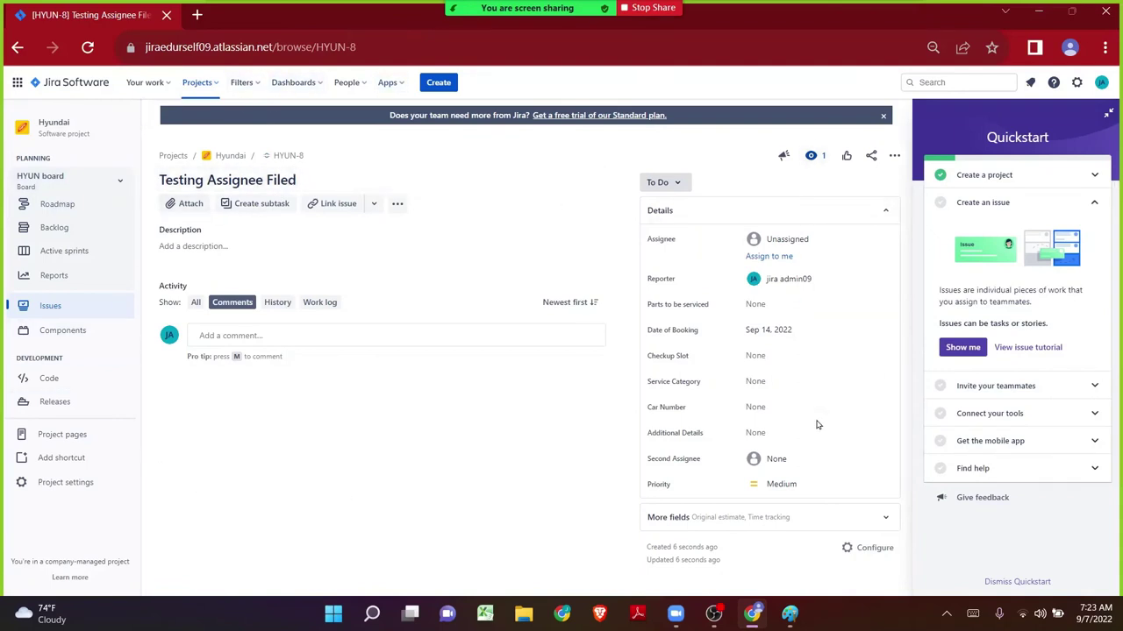
left_click(664, 184)
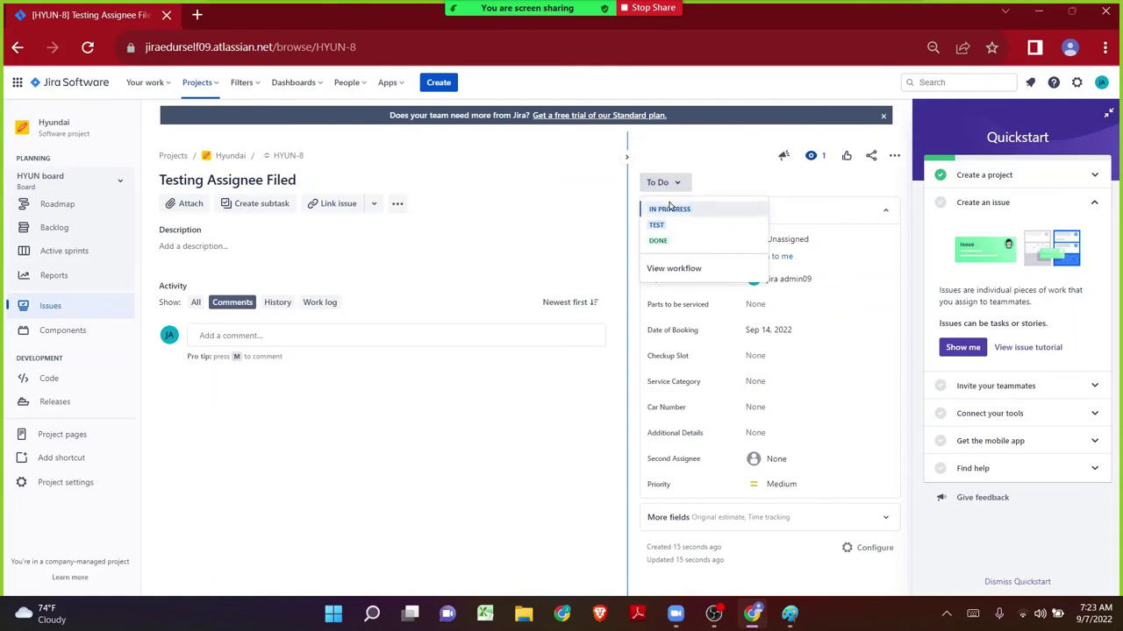
left_click(670, 209)
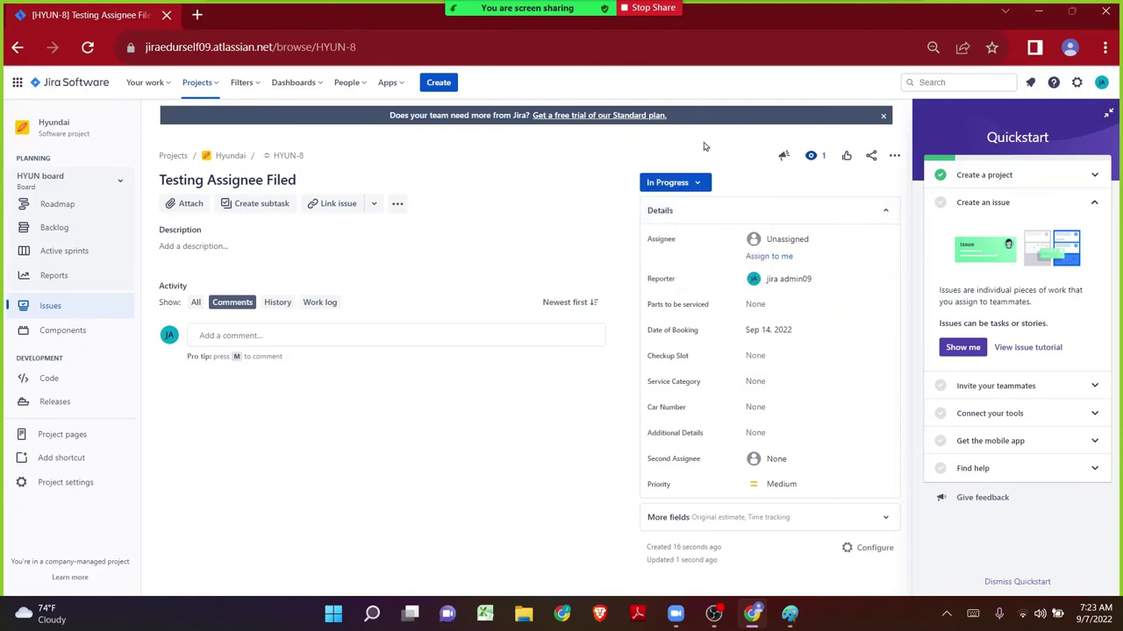
left_click(660, 186)
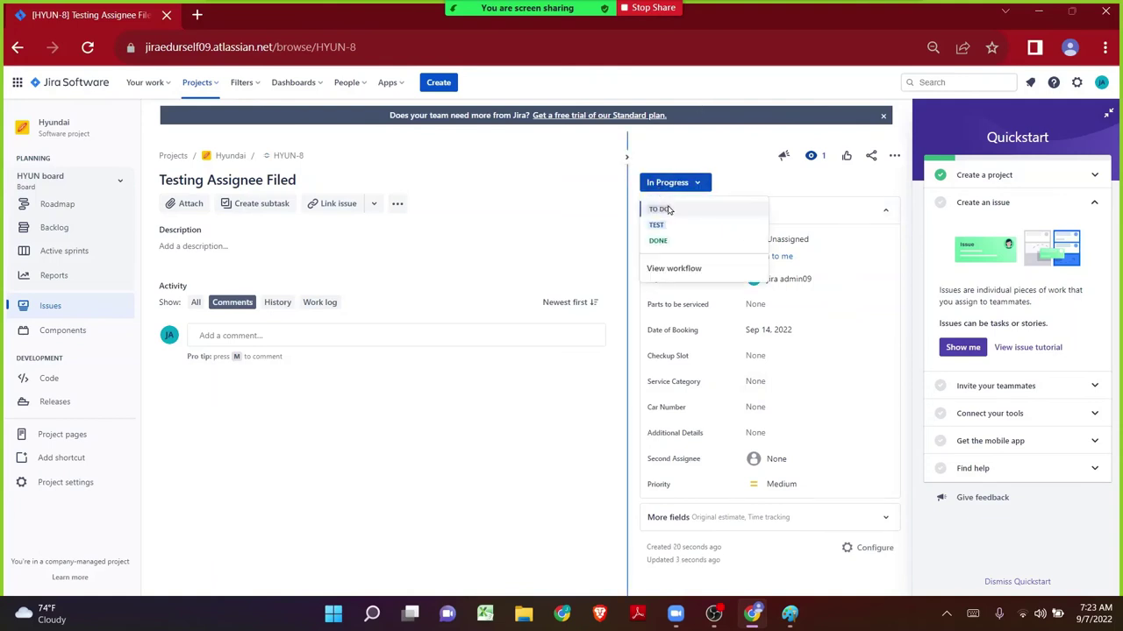
left_click(668, 224)
left_click(659, 185)
left_click(669, 225)
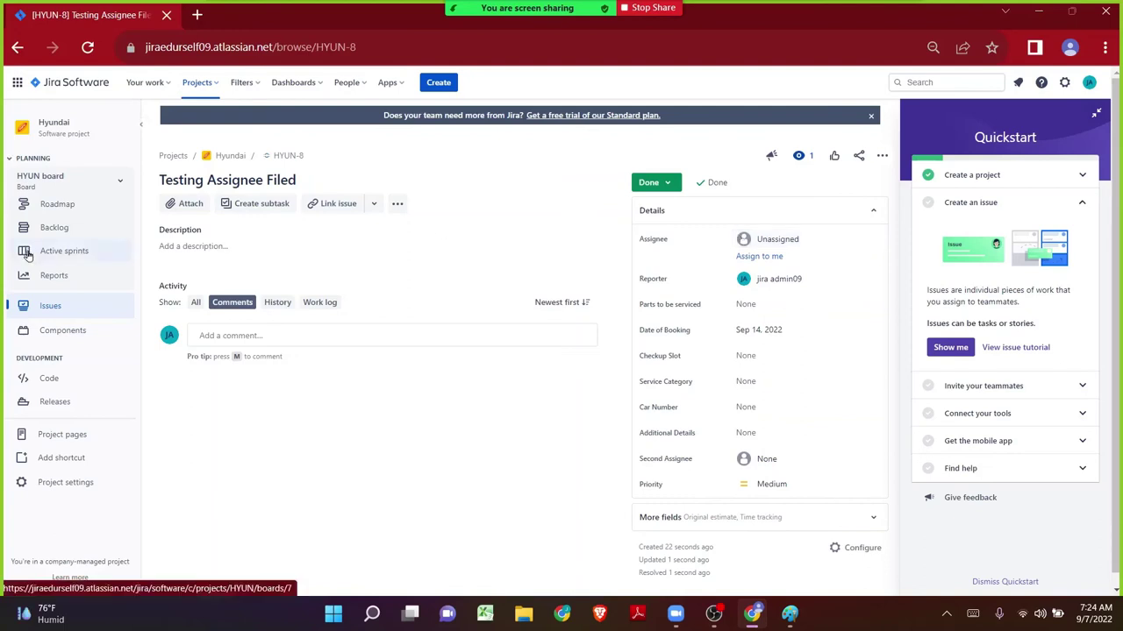
- Open the Hyundai project's workflow settings and edit the HYUN: Services Workflow in diagram view
left_click(20, 489)
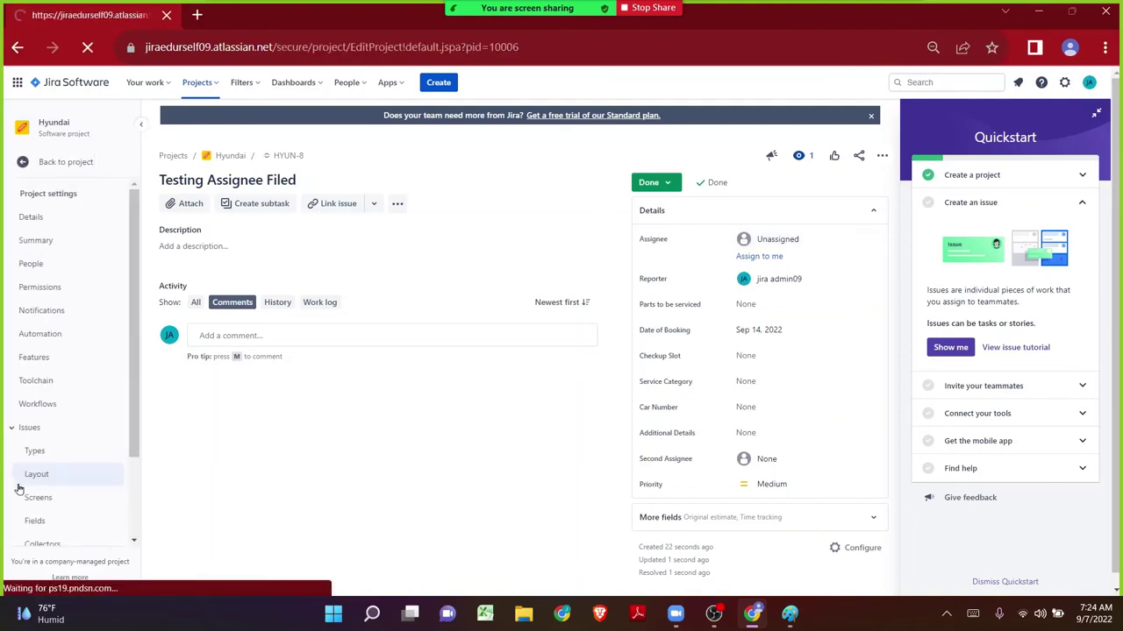
left_click(24, 412)
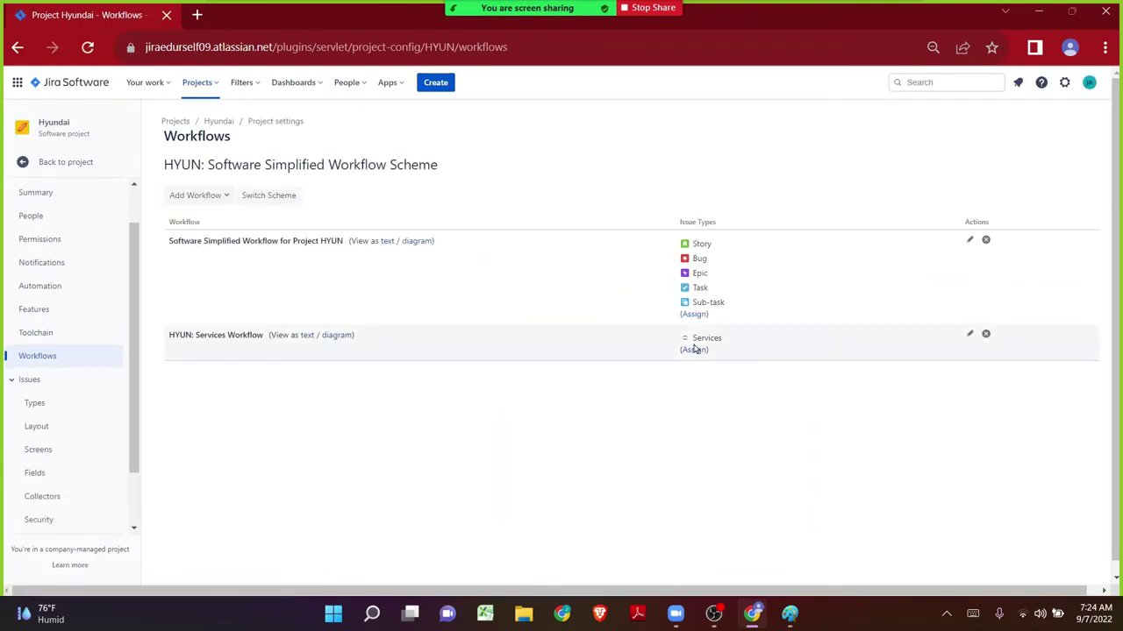
left_click(970, 335)
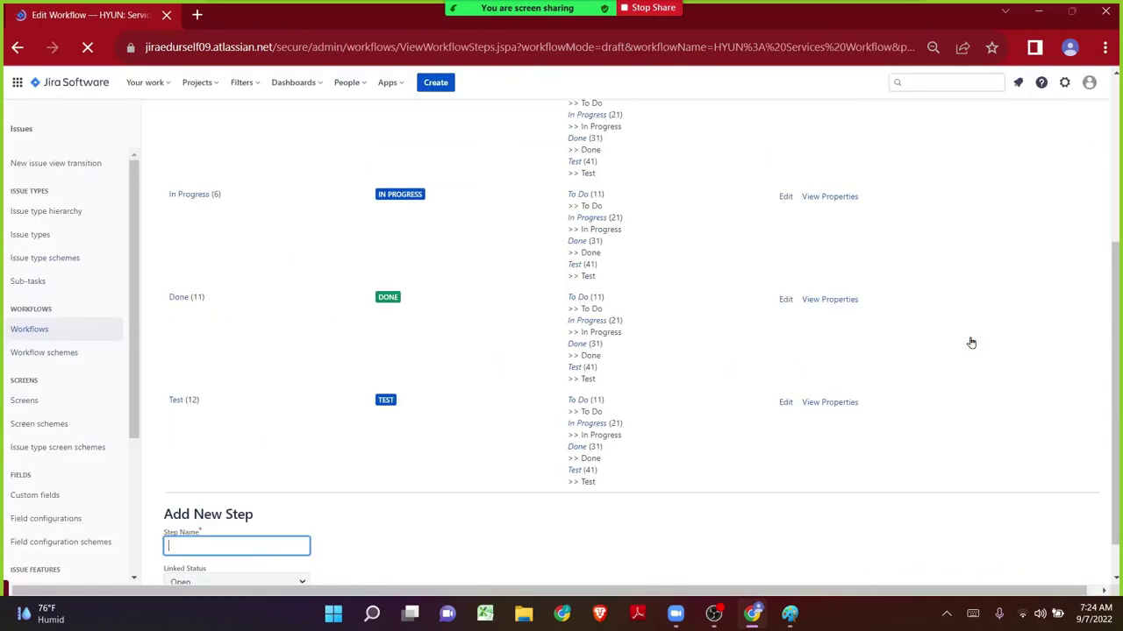
scroll(972, 345, "up", 3)
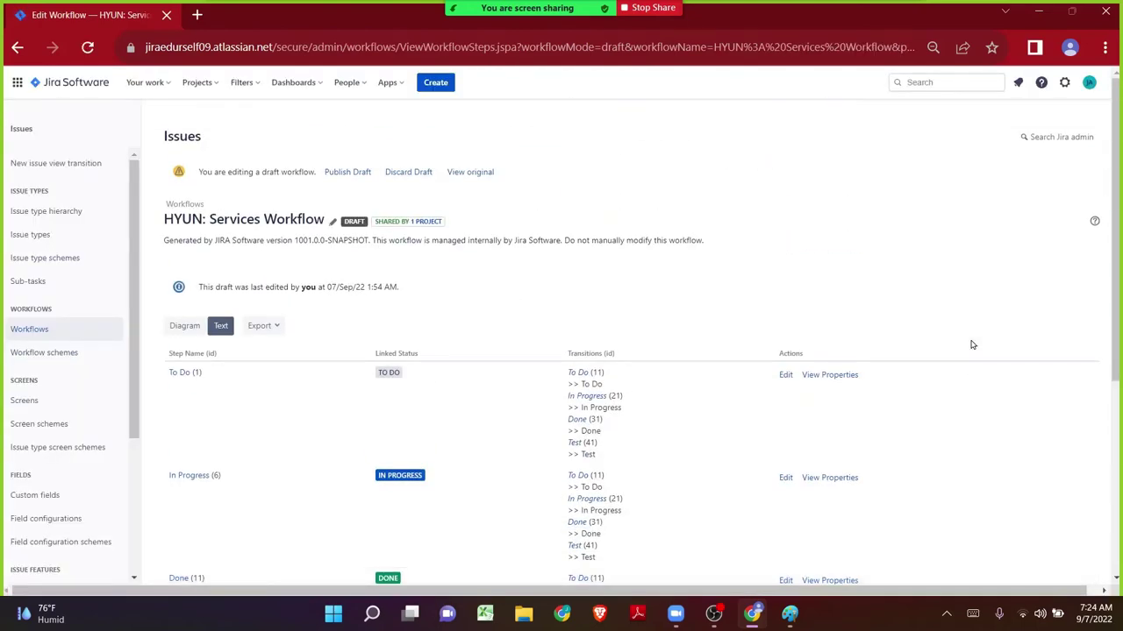
left_click(191, 325)
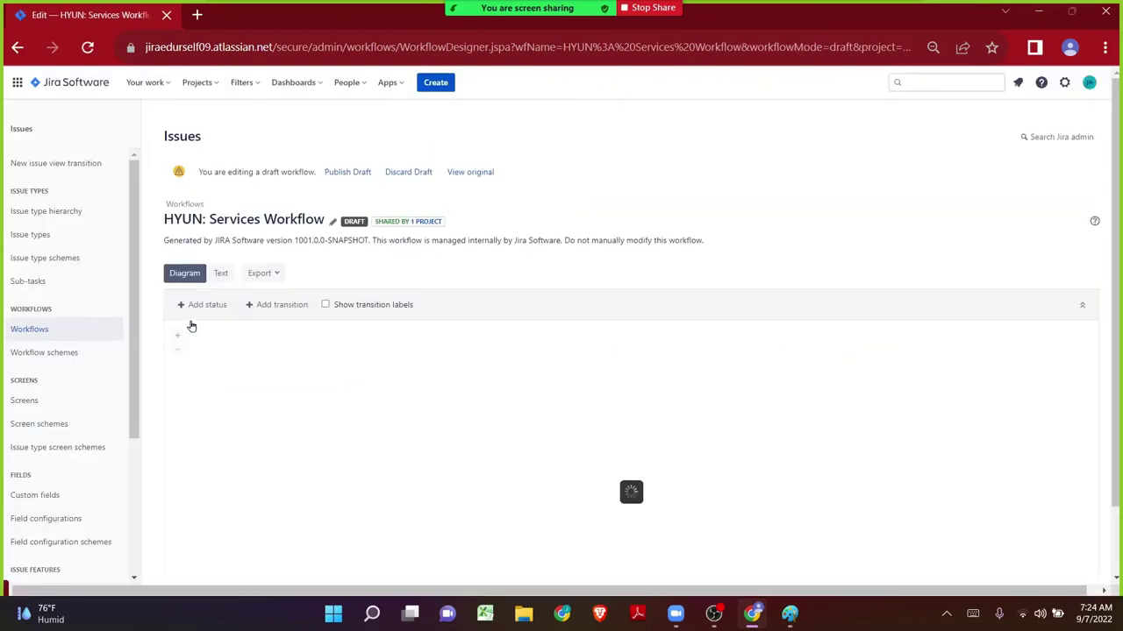
scroll(426, 358, "down", 1)
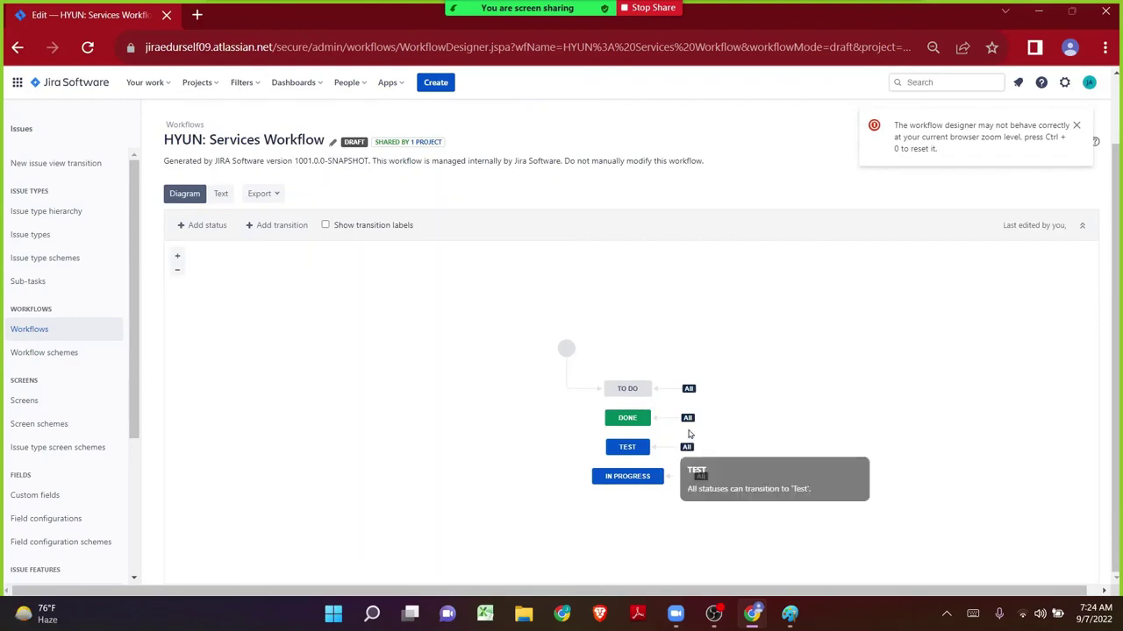
- Open the conditions of the In Progress transition in the Services workflow draft
left_click(632, 418)
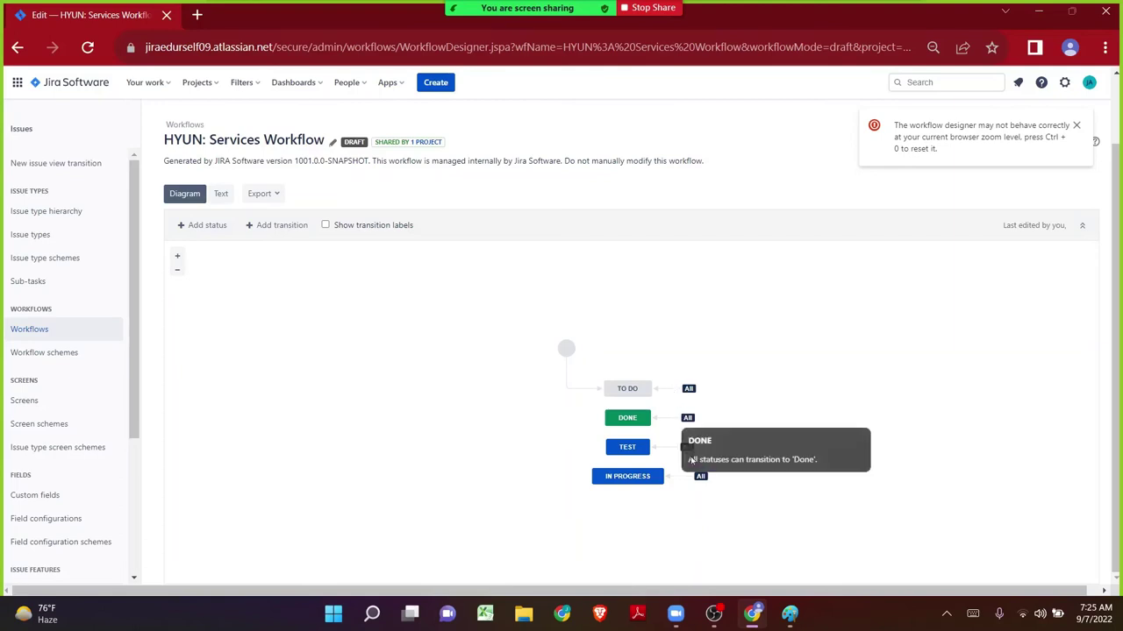
left_click(686, 480)
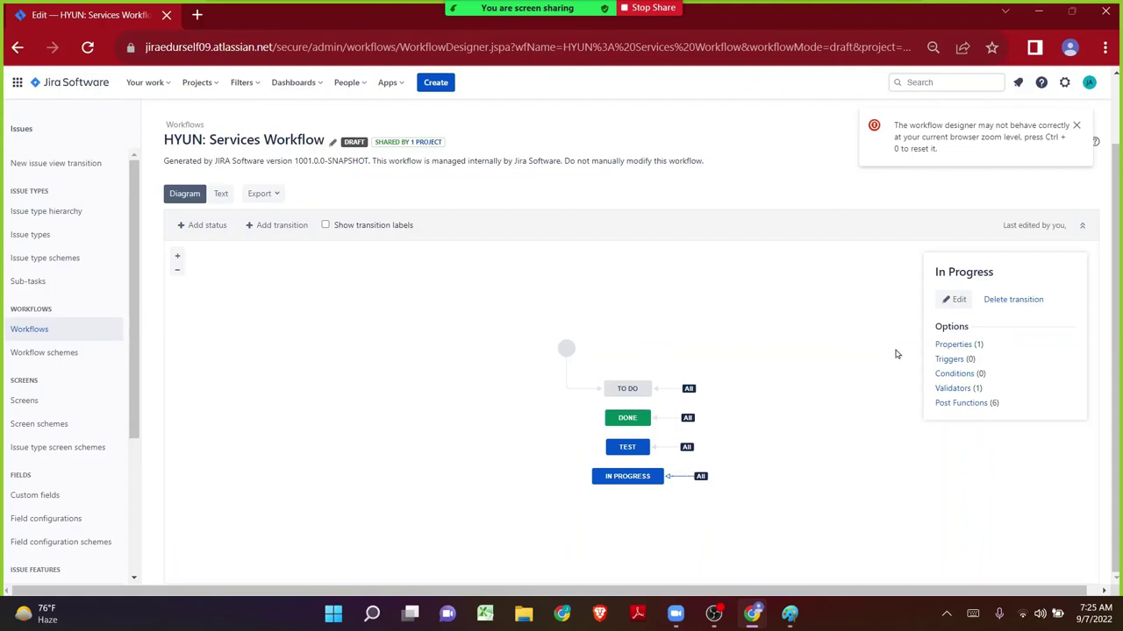
left_click(948, 375)
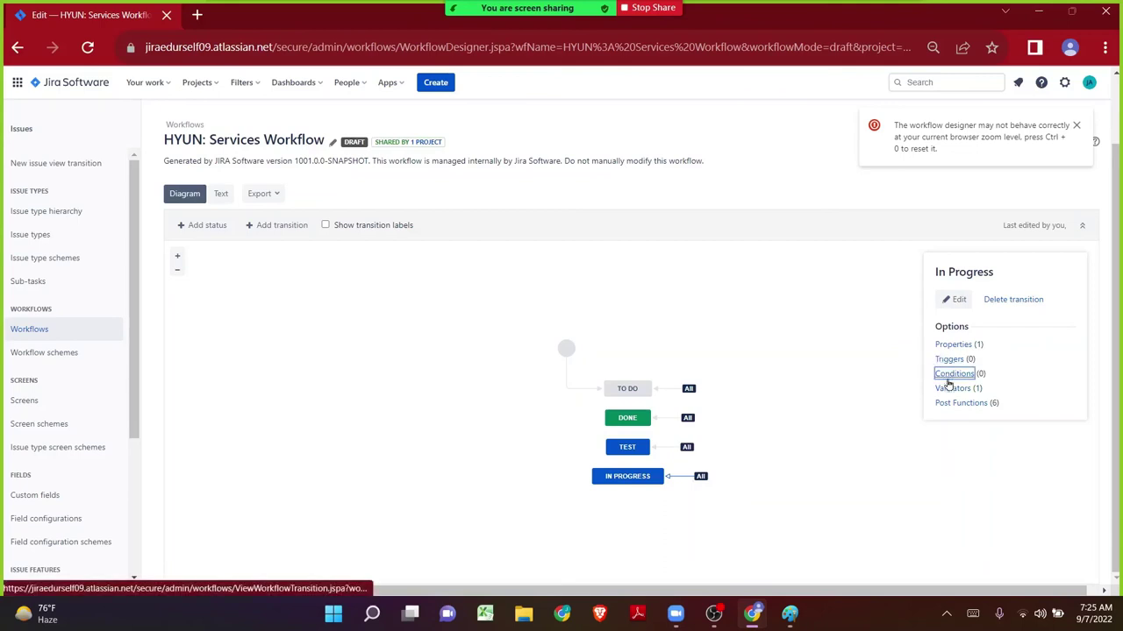
left_click_drag(948, 382, 983, 374)
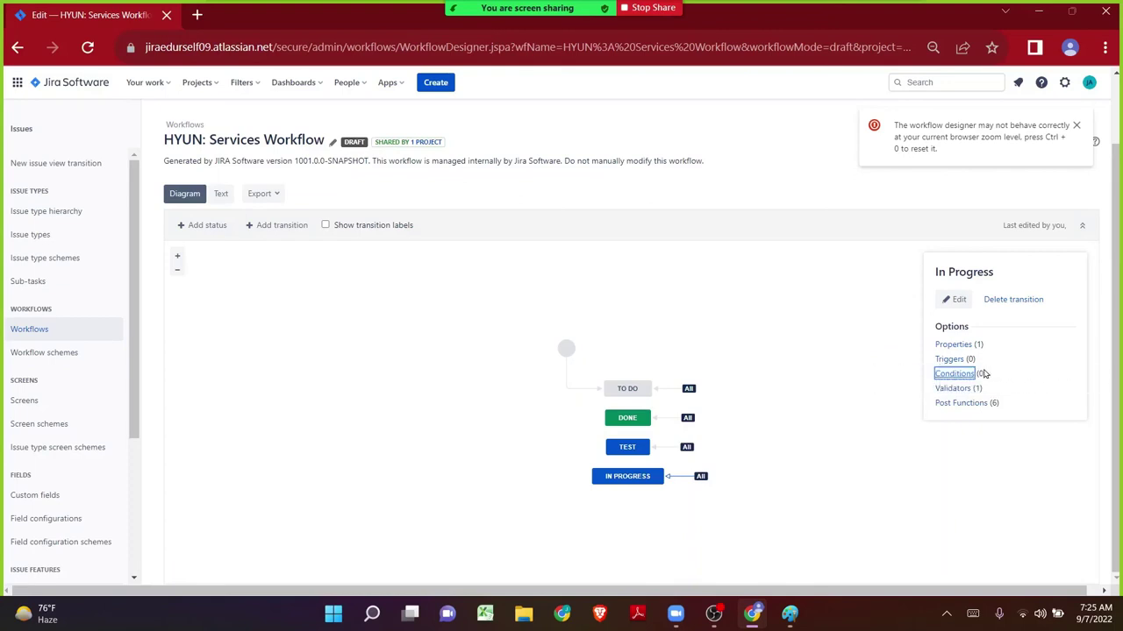
left_click(944, 374)
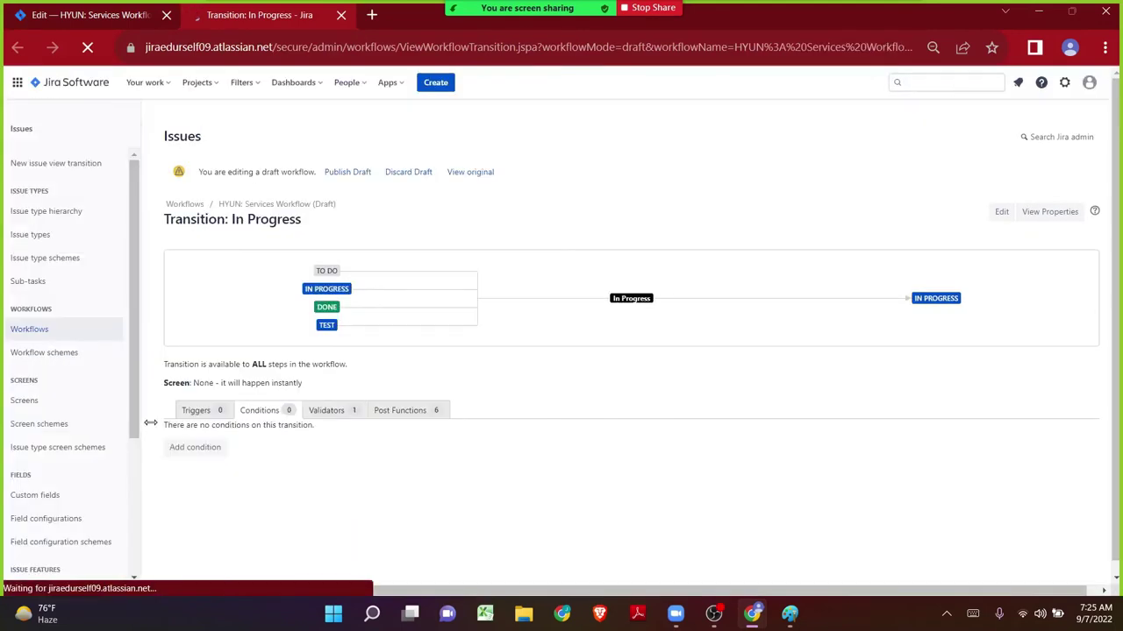
left_click_drag(166, 427, 319, 433)
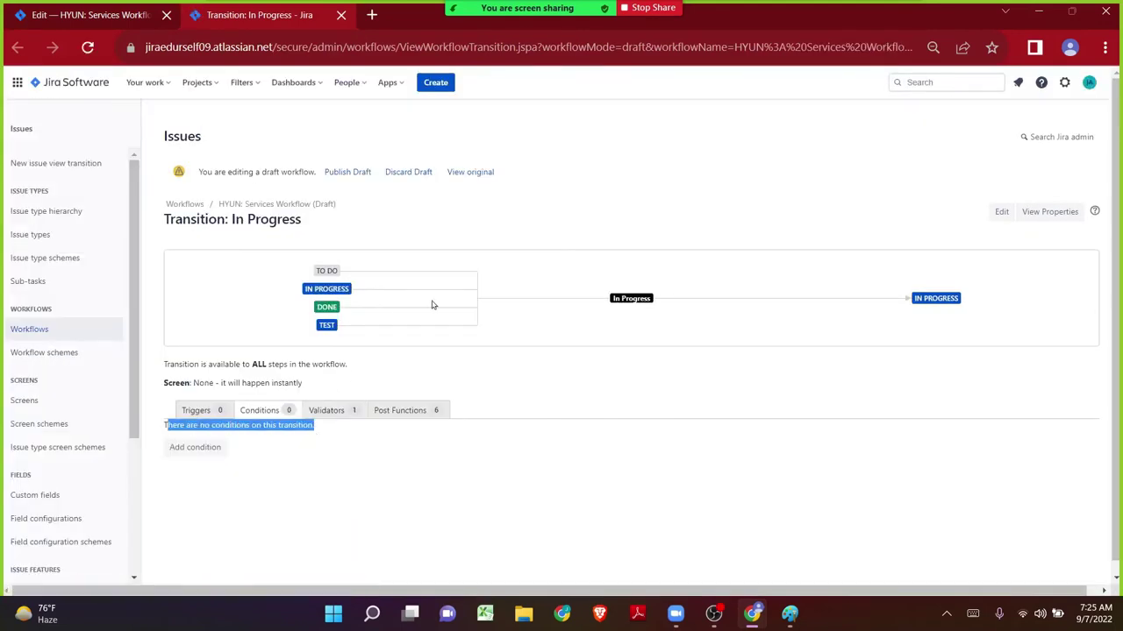
left_click(605, 302)
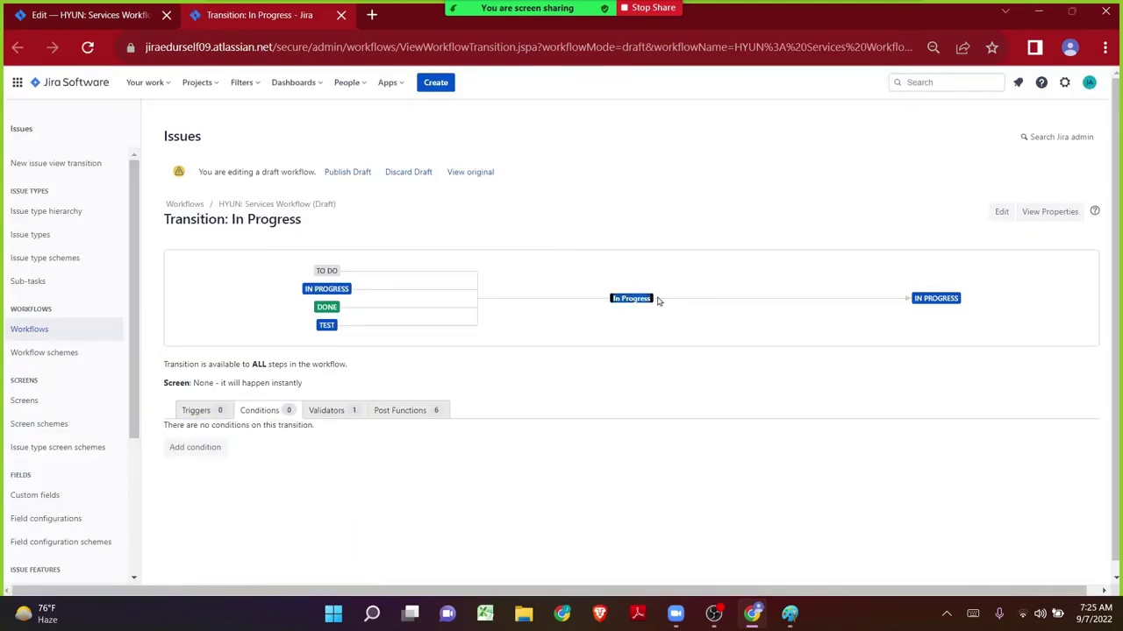
- Add the Only Assignee Condition to the In Progress transition of the Services workflow draft
left_click(190, 453)
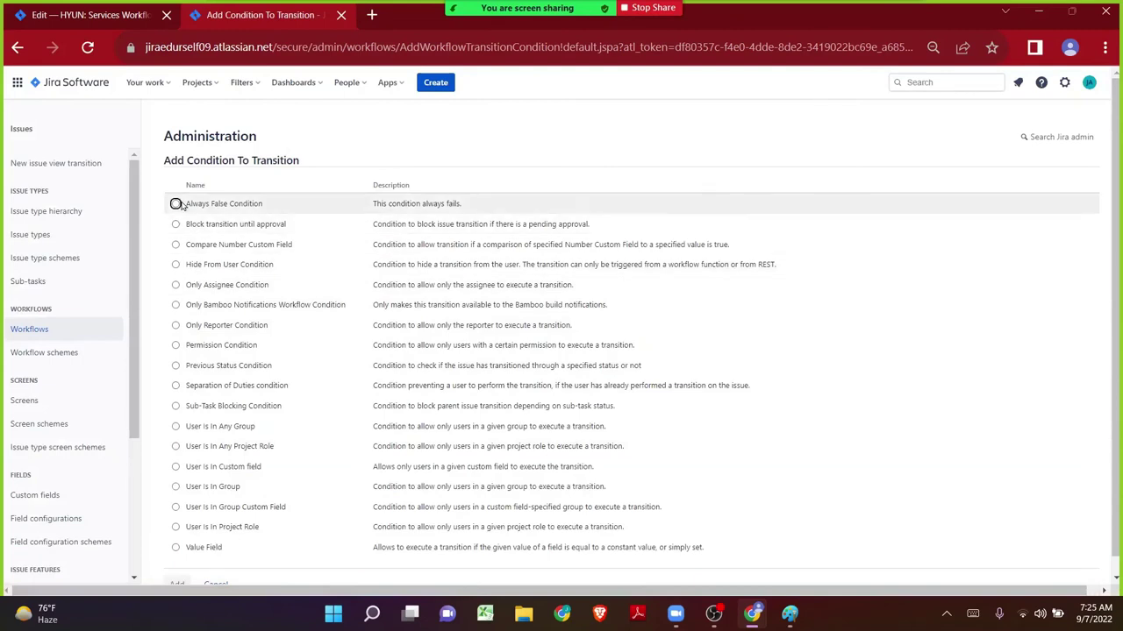
left_click_drag(179, 203, 725, 556)
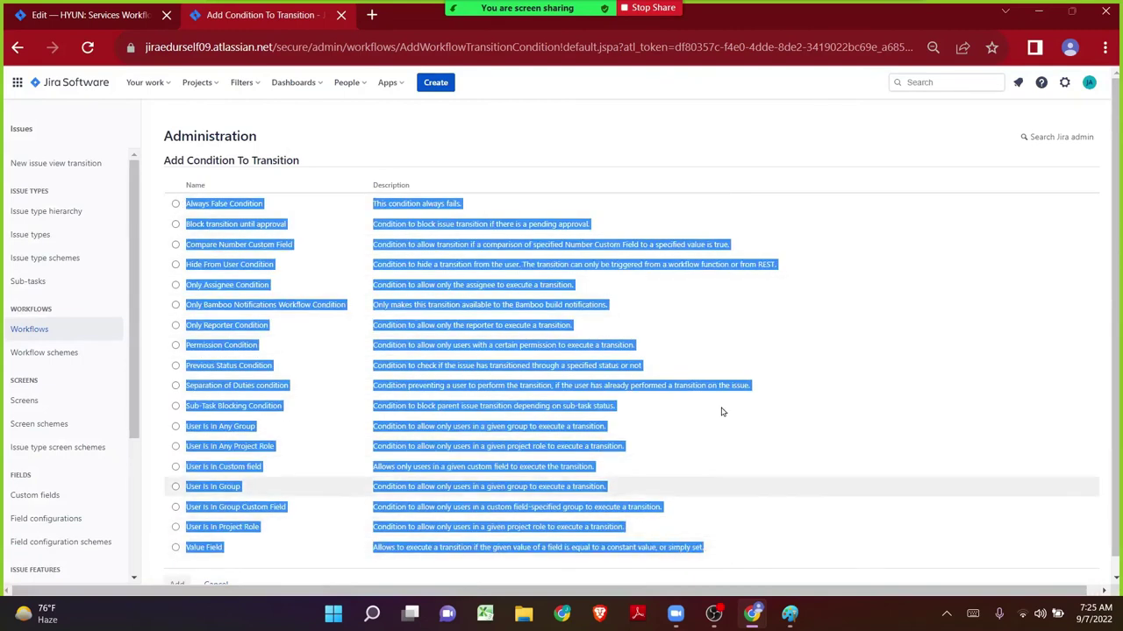
left_click(629, 127)
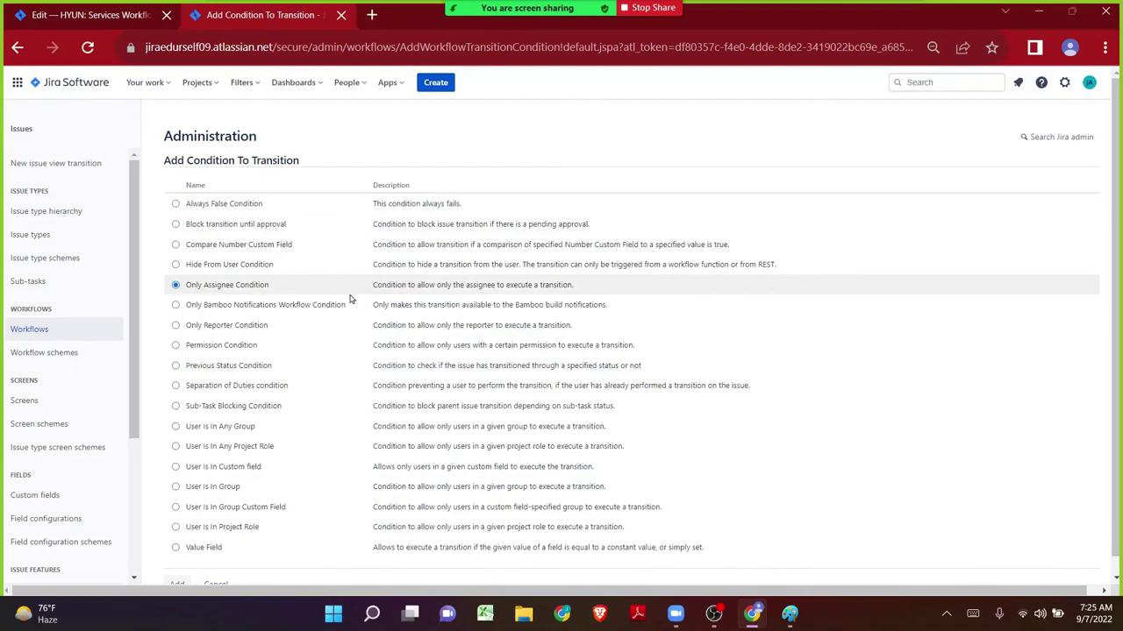
left_click_drag(372, 285, 579, 286)
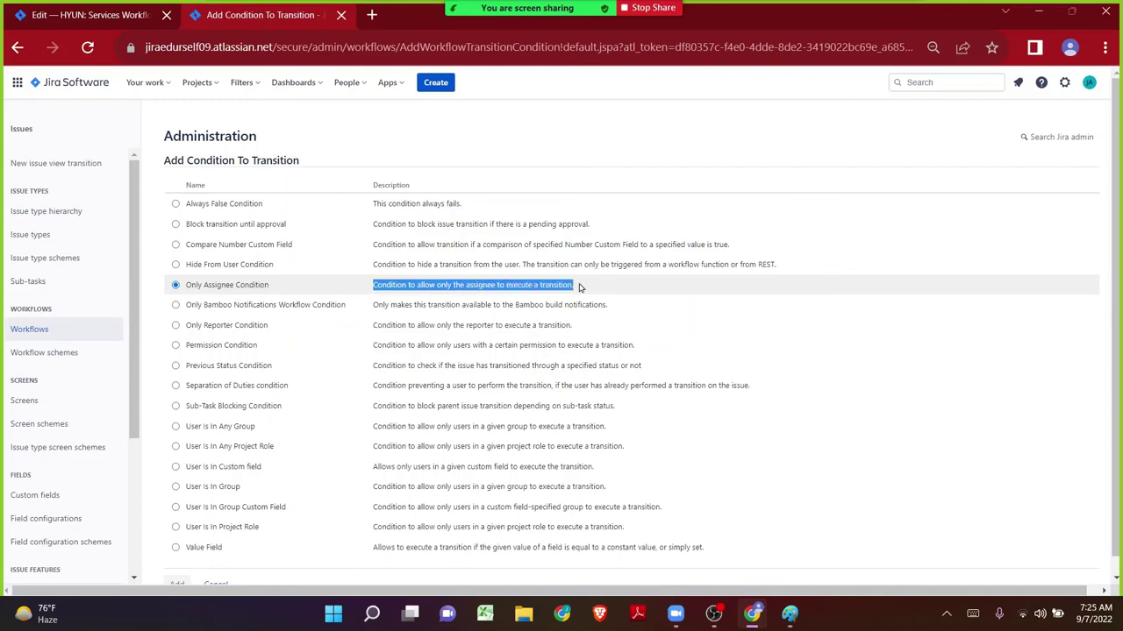
scroll(162, 363, "down", 1)
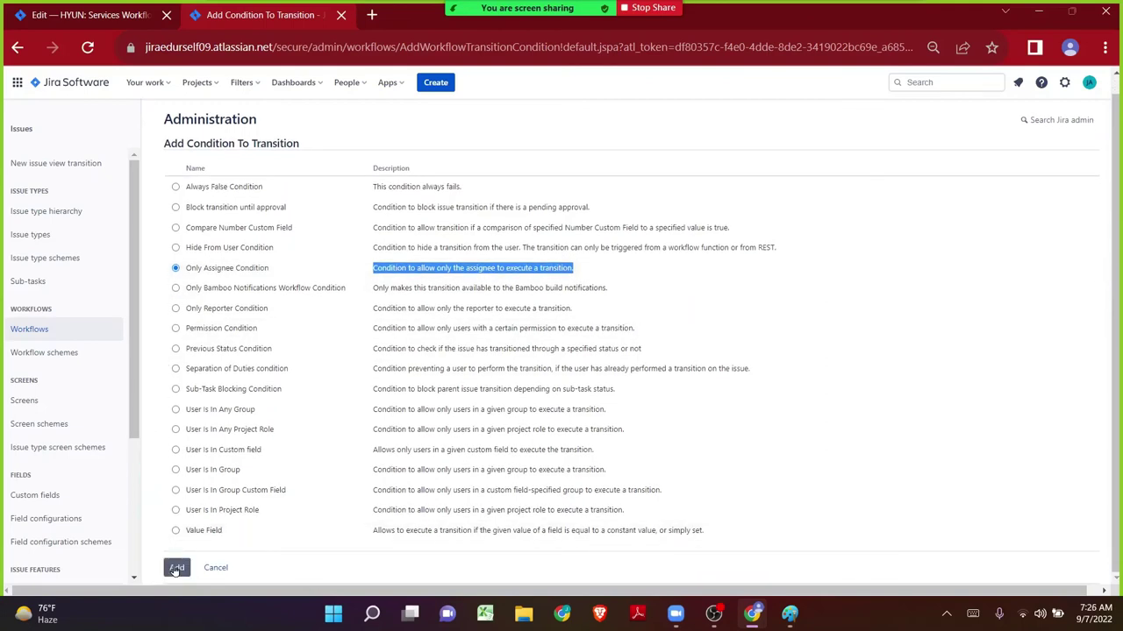
left_click(176, 569)
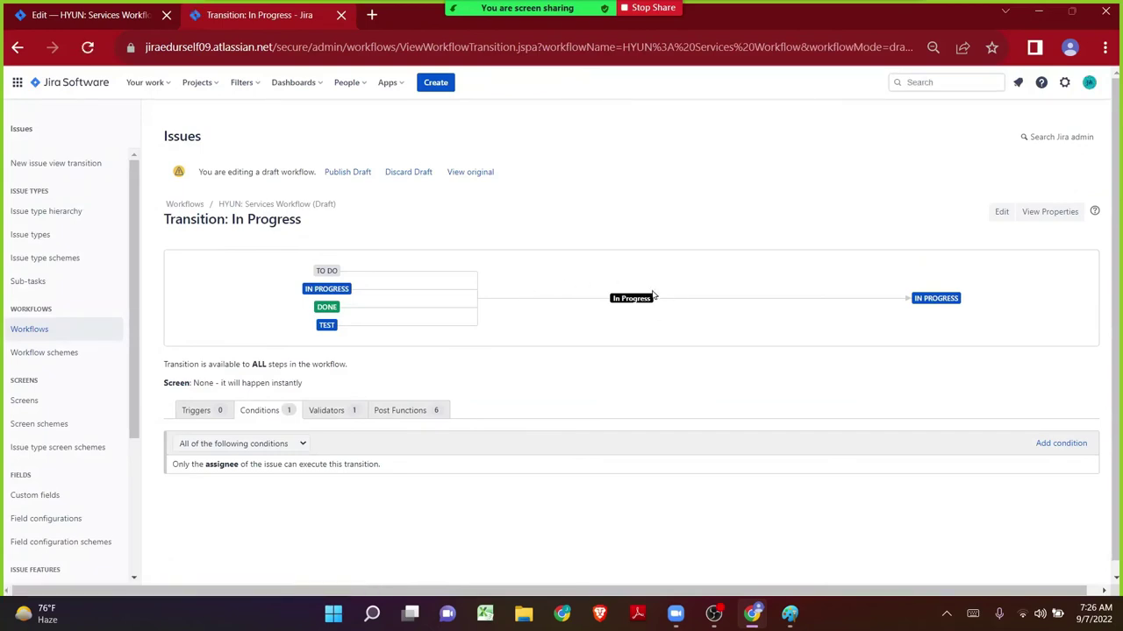
- Publish the HYUN: Services Workflow draft containing the In Progress transition's assignee condition
double_click(212, 462)
left_click(342, 494)
left_click(335, 173)
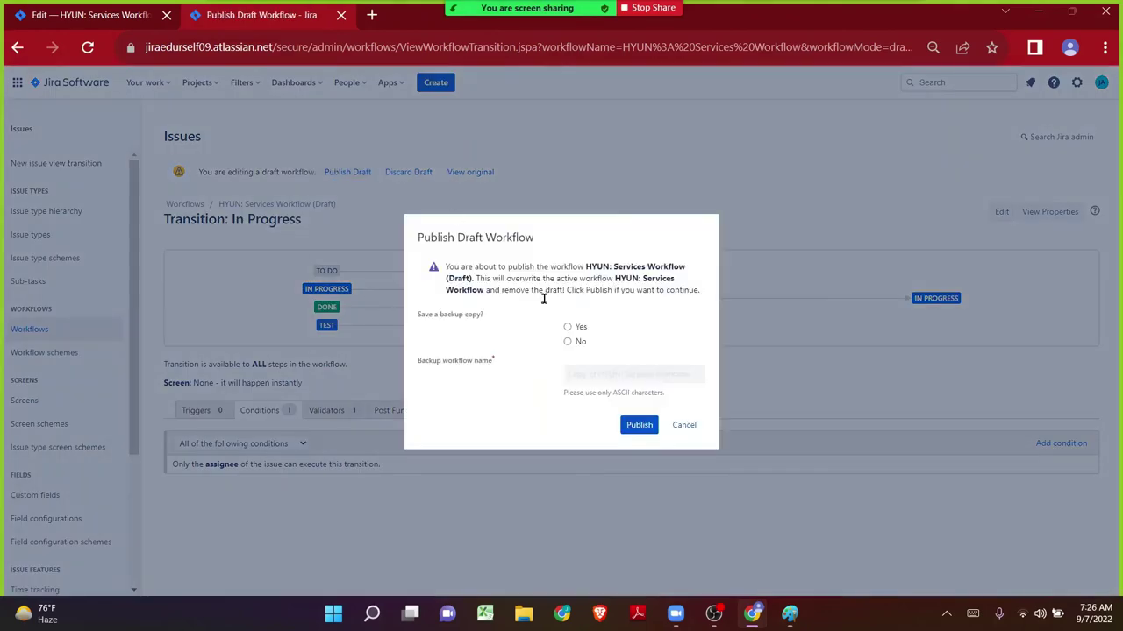
left_click(639, 425)
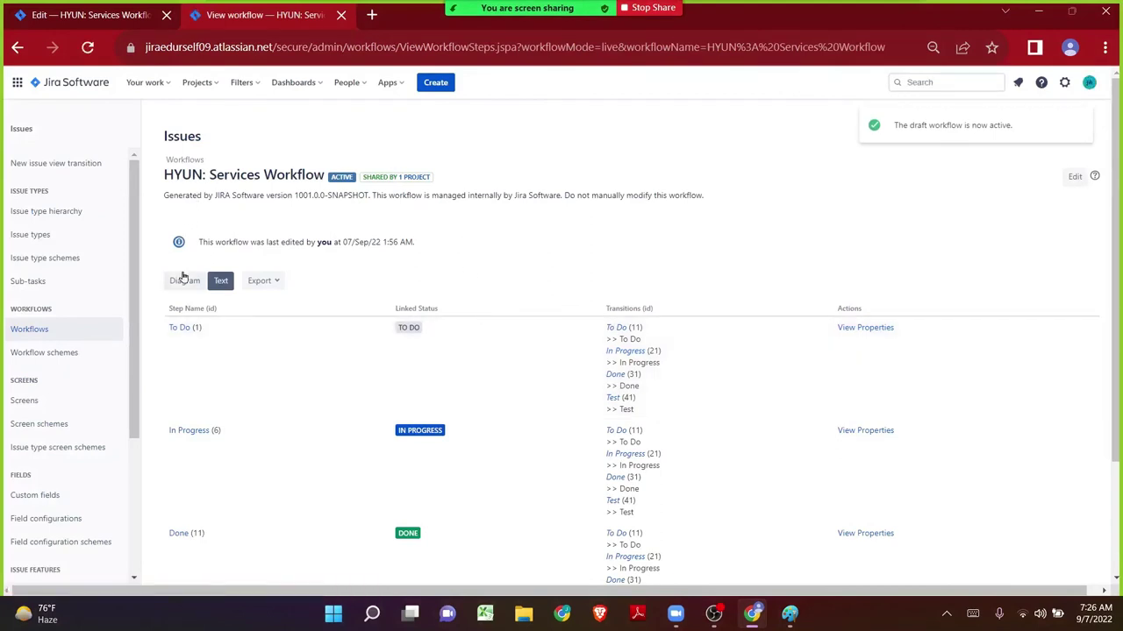
- Reopen the published Services workflow for editing in diagram view and open the conditions of the Test transition
left_click(183, 279)
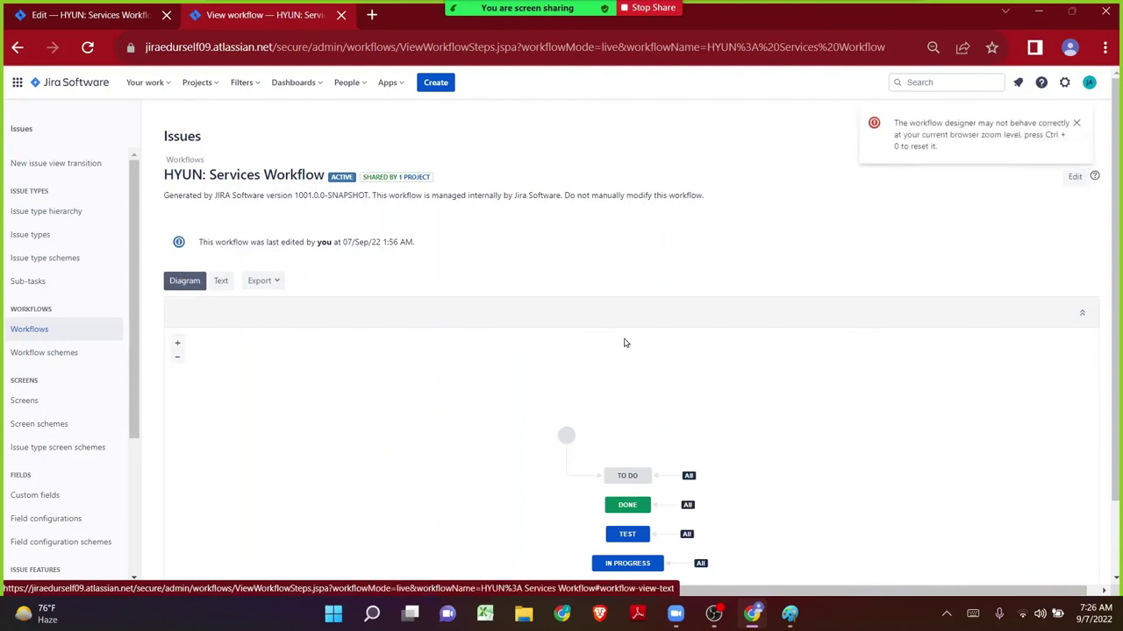
scroll(625, 343, "down", 1)
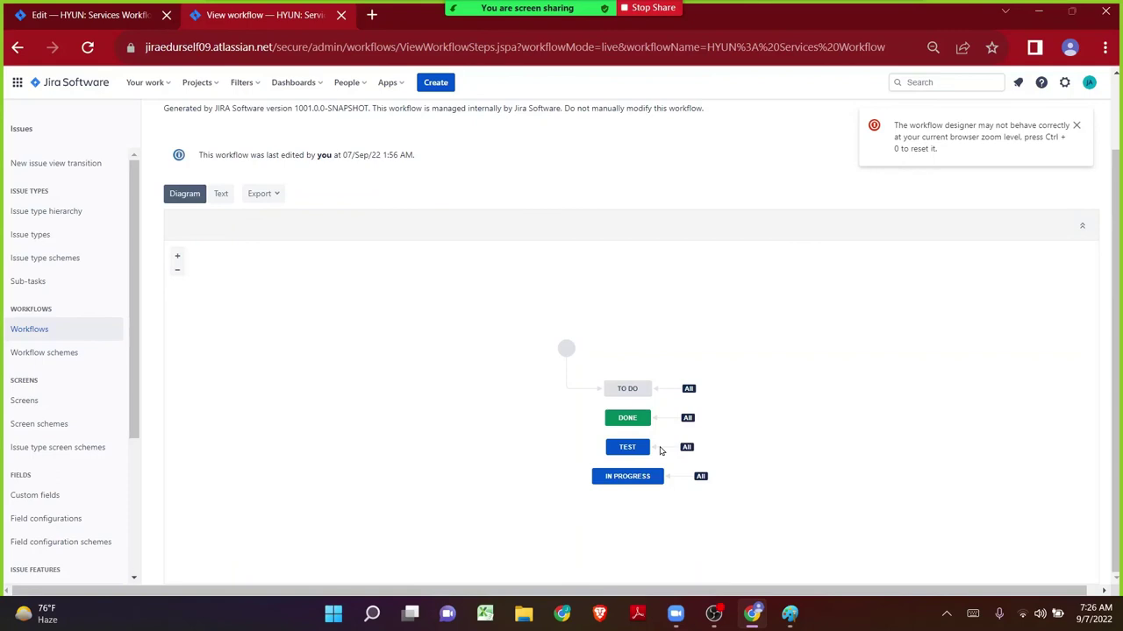
scroll(1070, 409, "up", 1)
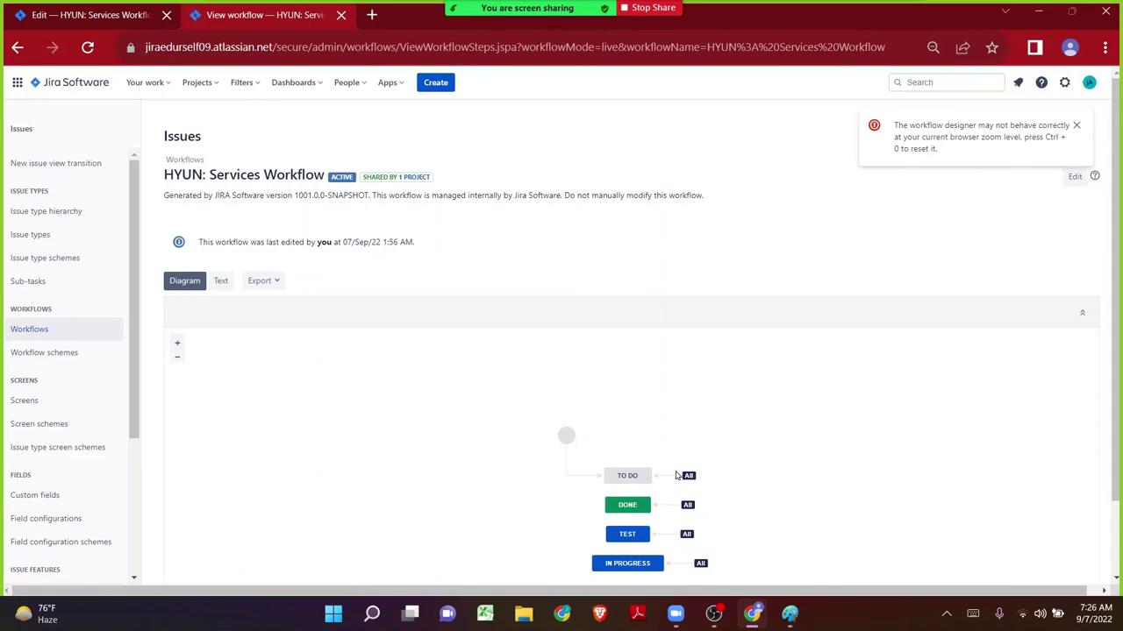
scroll(677, 475, "down", 1)
scroll(1008, 356, "up", 1)
left_click(1076, 128)
left_click(1075, 178)
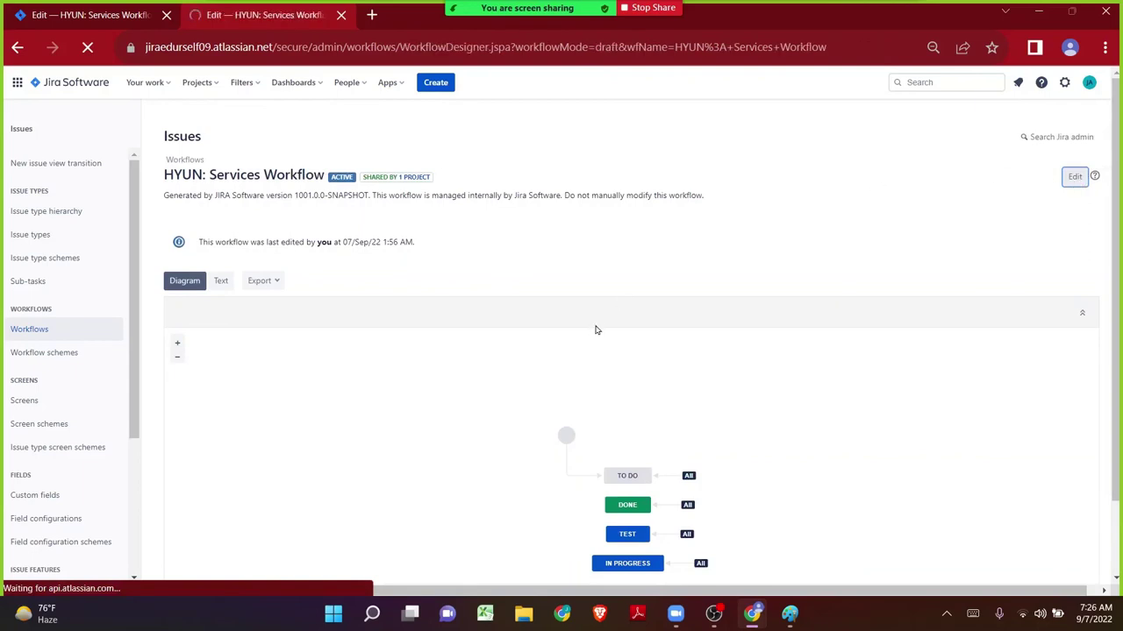
scroll(626, 360, "down", 1)
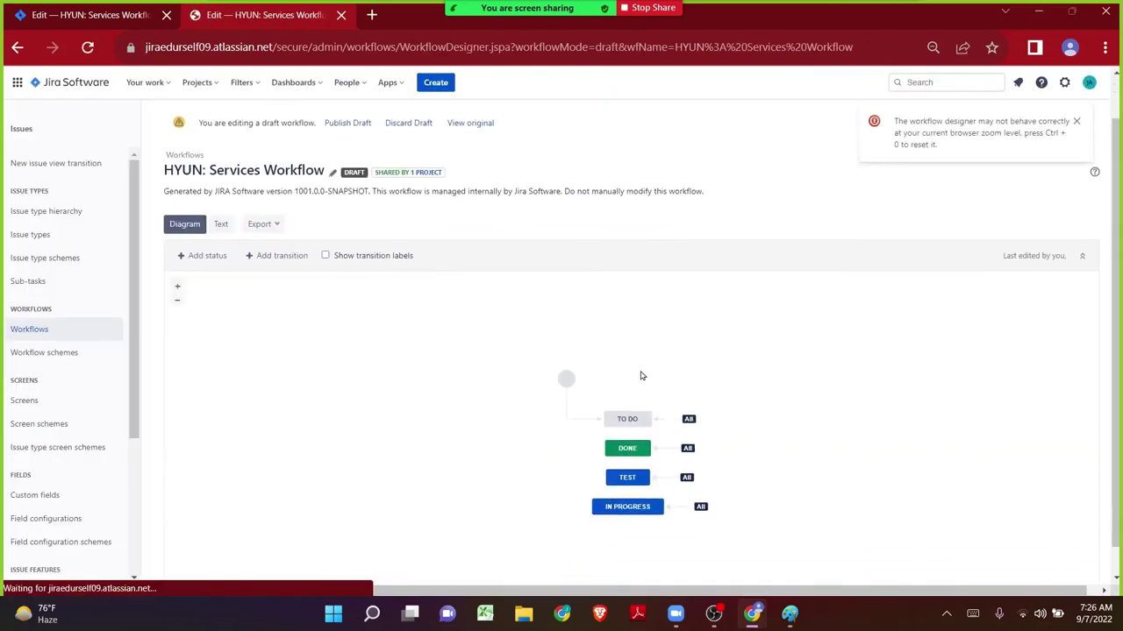
left_click(664, 451)
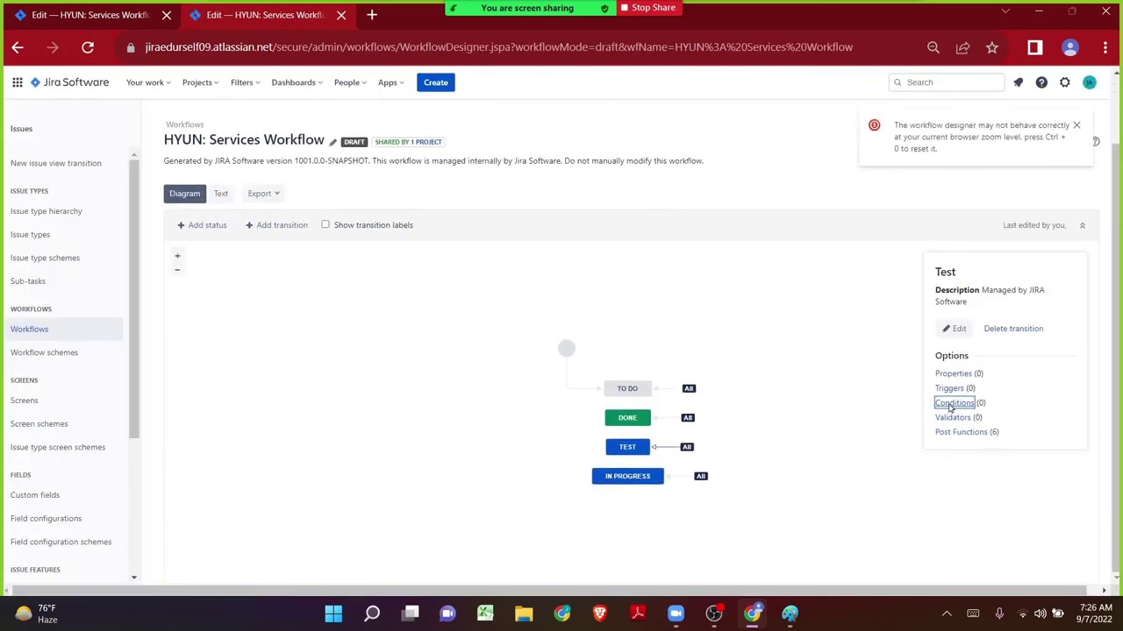
left_click(946, 403)
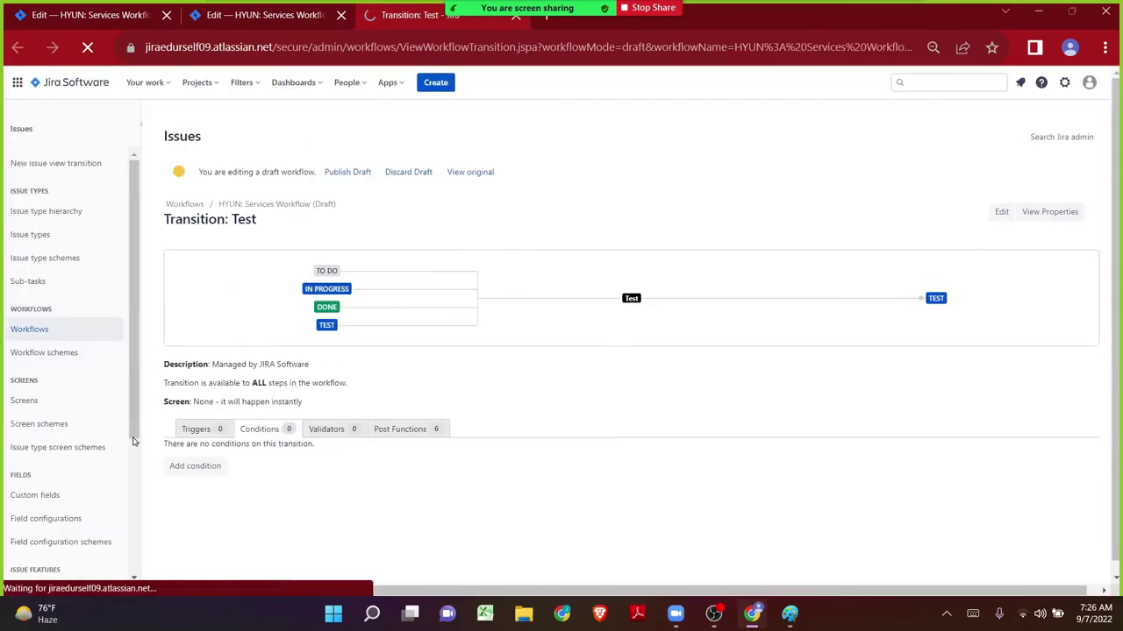
- Add the Only Assignee Condition to the Test transition and publish the draft workflow
left_click(174, 467)
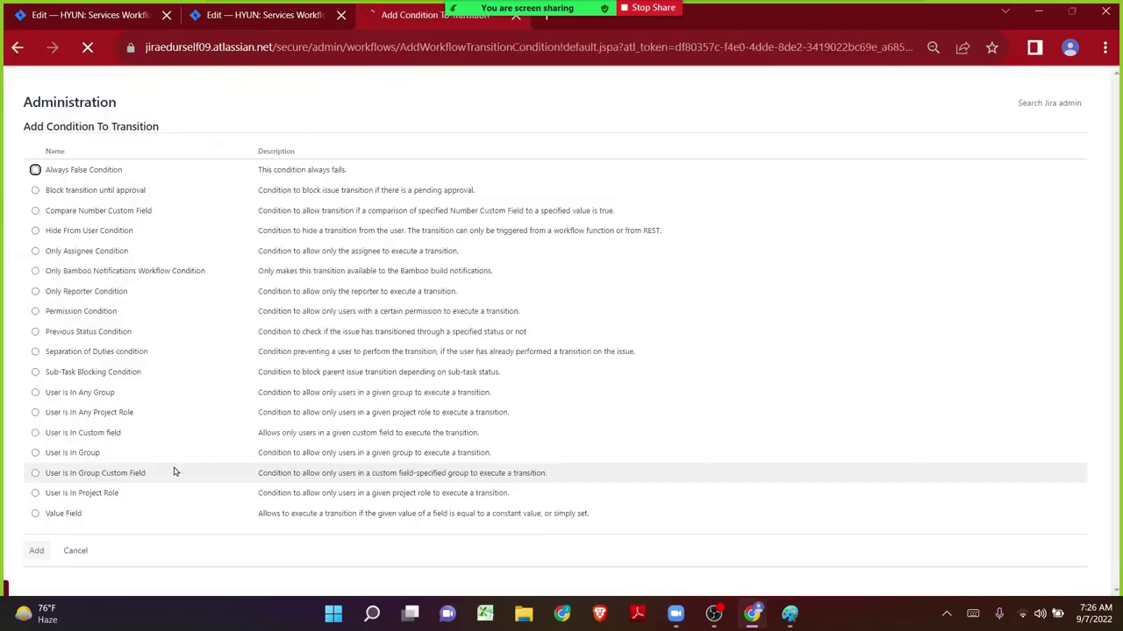
left_click(193, 287)
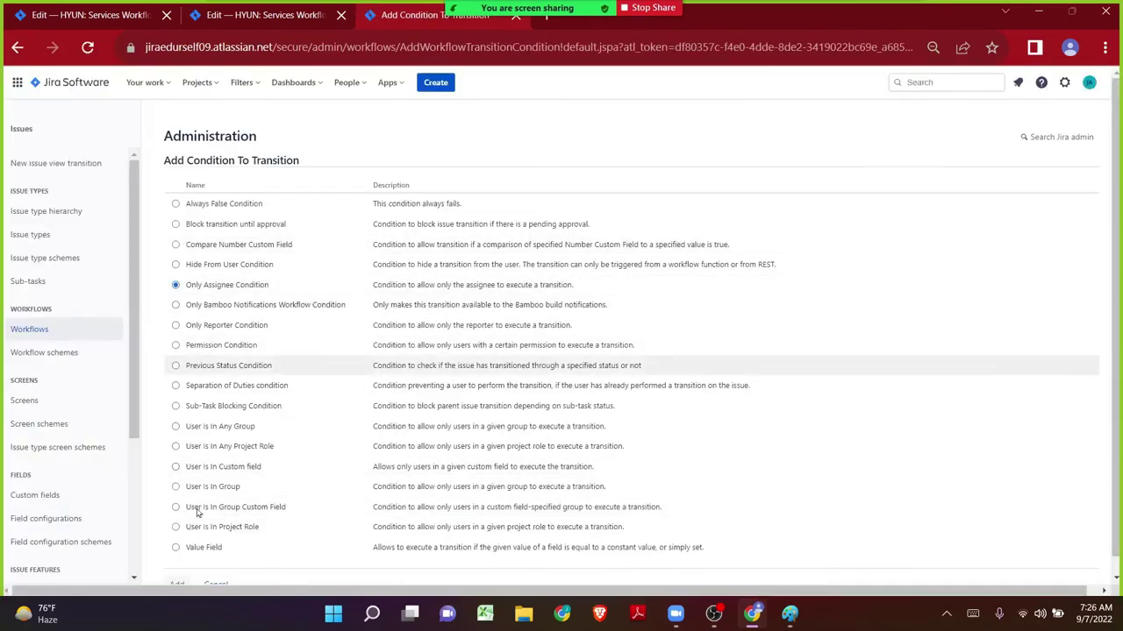
scroll(180, 561, "down", 1)
left_click(185, 566)
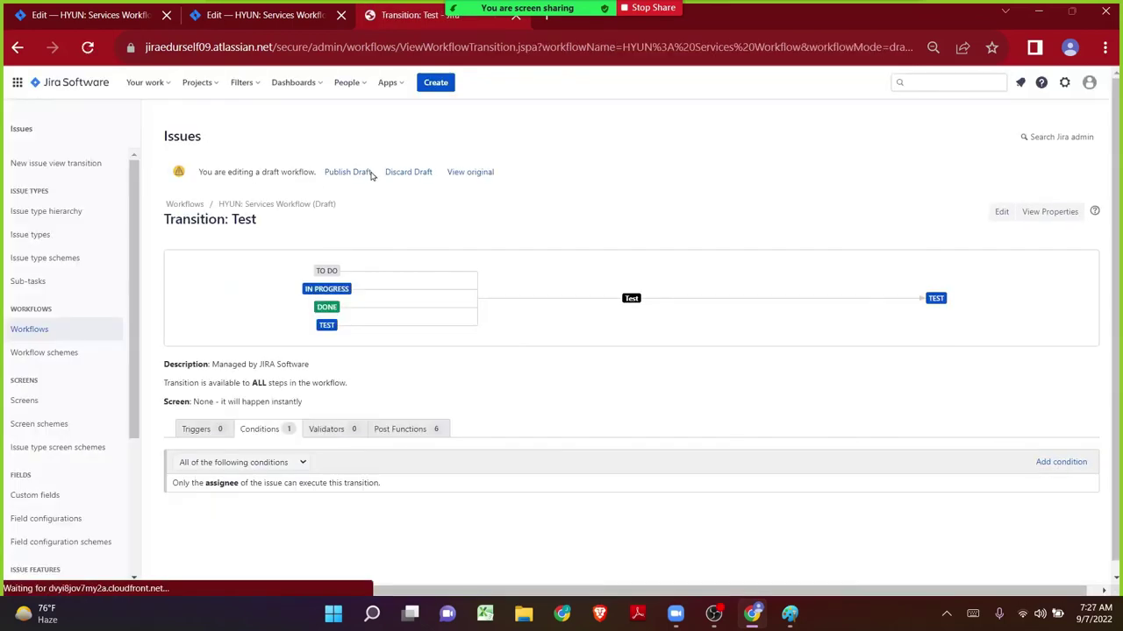
left_click(368, 173)
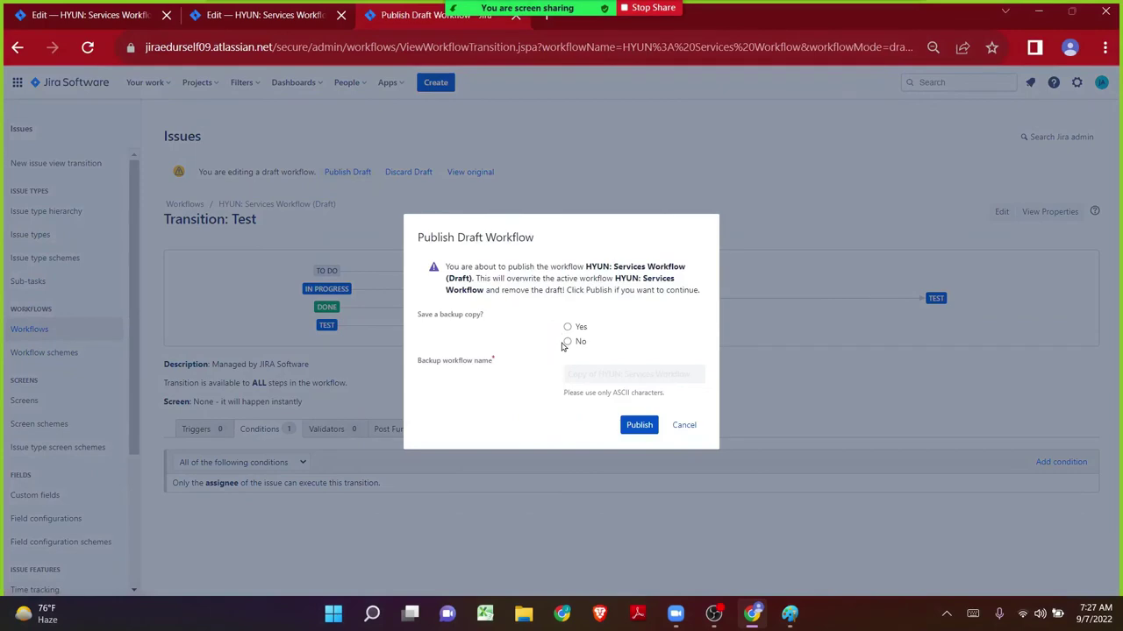
left_click(637, 427)
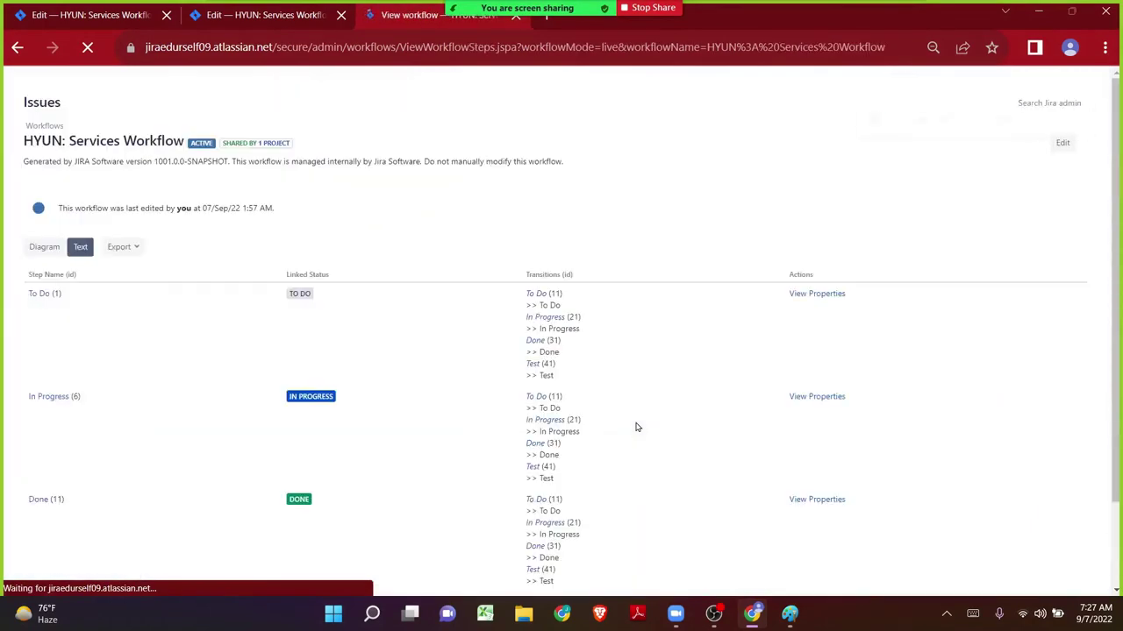
- Edit the Services workflow again in diagram view and open the conditions of the Done transition
left_click(184, 281)
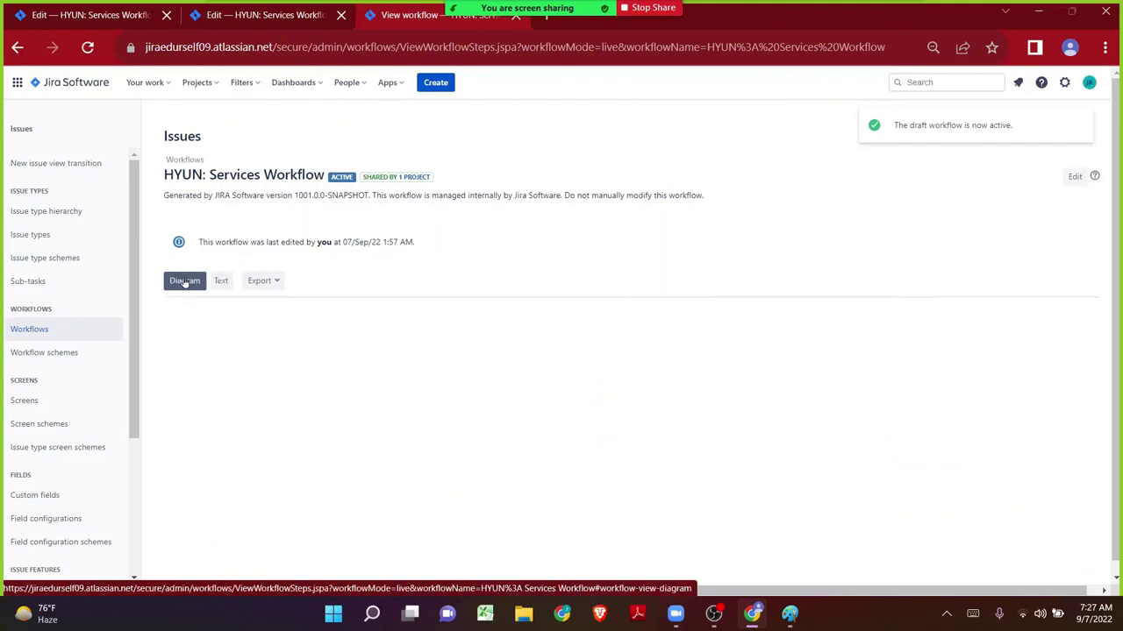
scroll(693, 404, "down", 1)
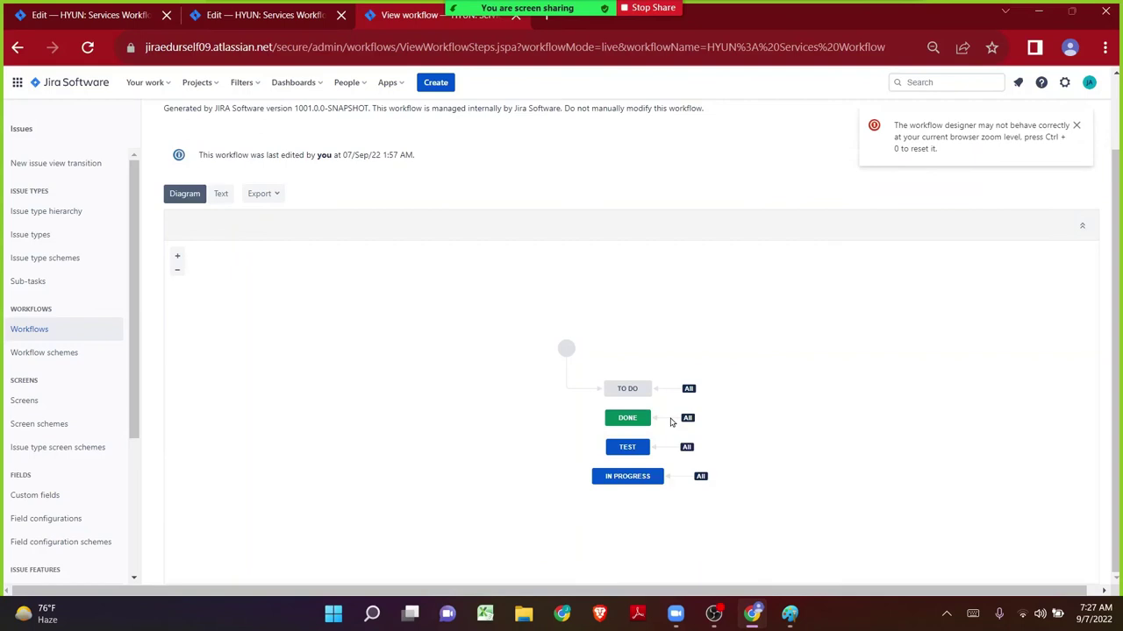
mouse_move(639, 418)
left_mouse_down()
mouse_move(659, 398)
mouse_move(652, 421)
mouse_move(630, 422)
left_mouse_up()
scroll(888, 419, "up", 2)
left_click(1075, 178)
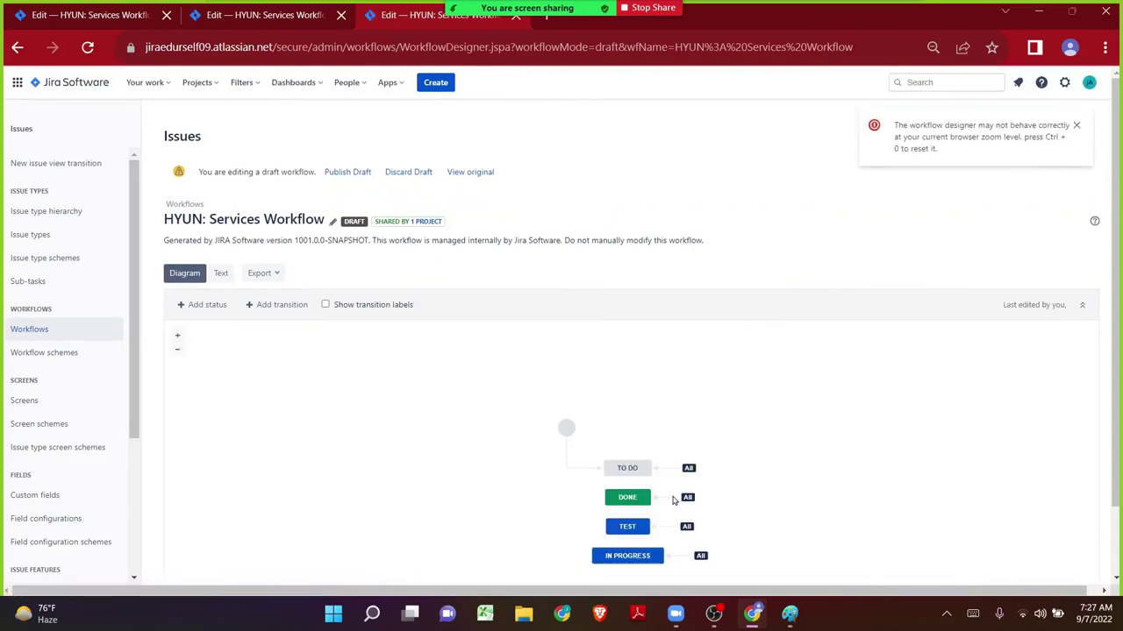
left_click(673, 501)
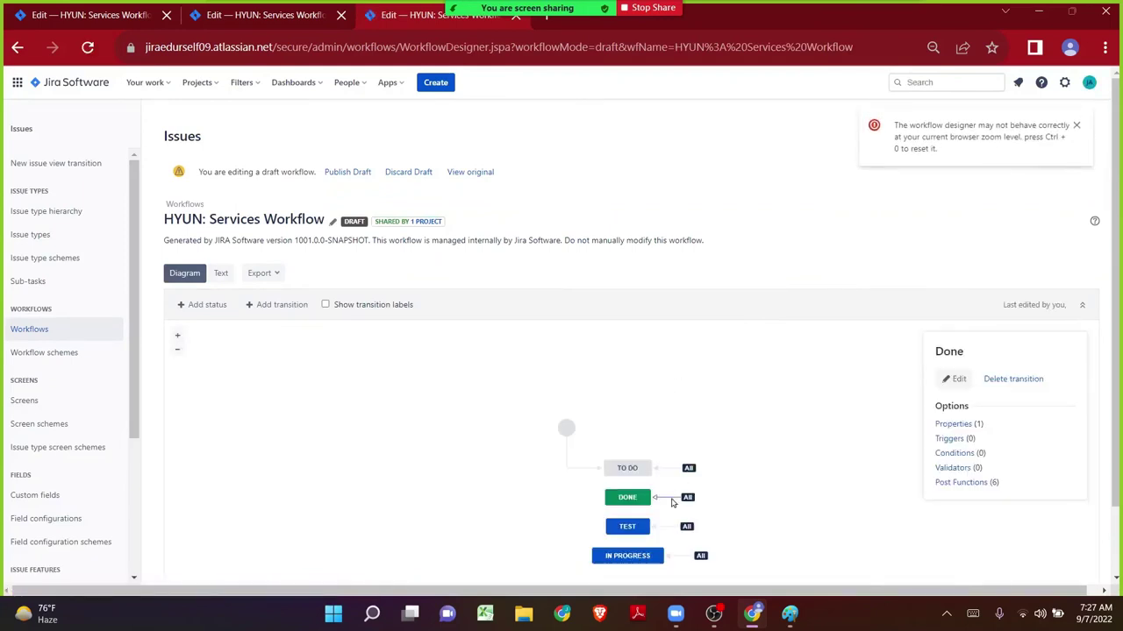
left_click(954, 453)
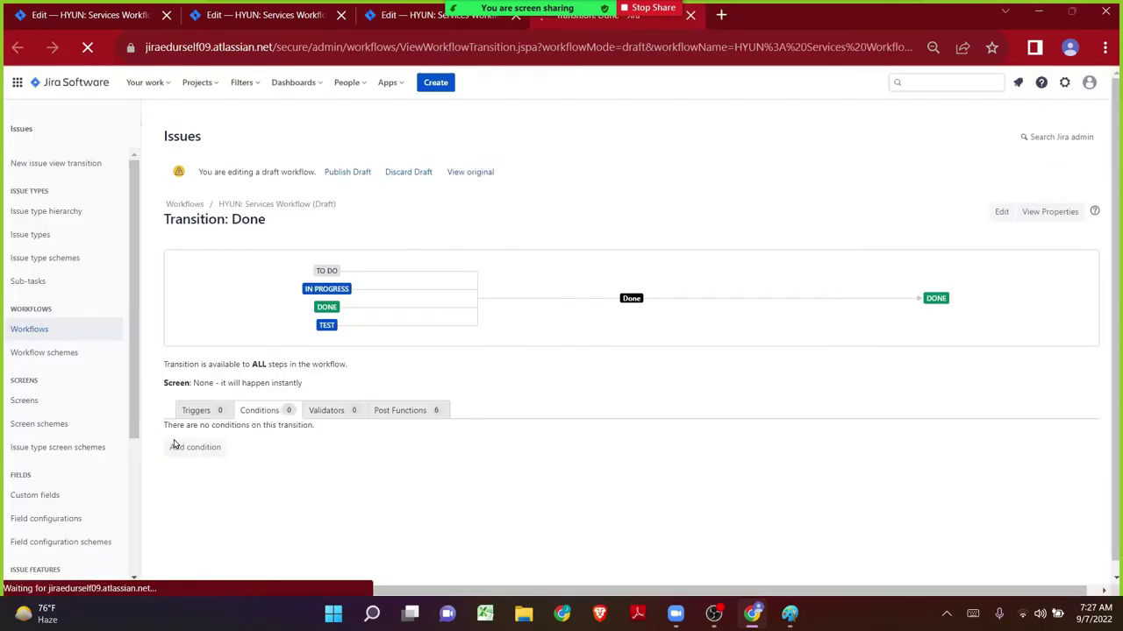
- Add the Only Assignee Condition to the Done transition, publish the draft and show the active workflow as a diagram
left_click(180, 447)
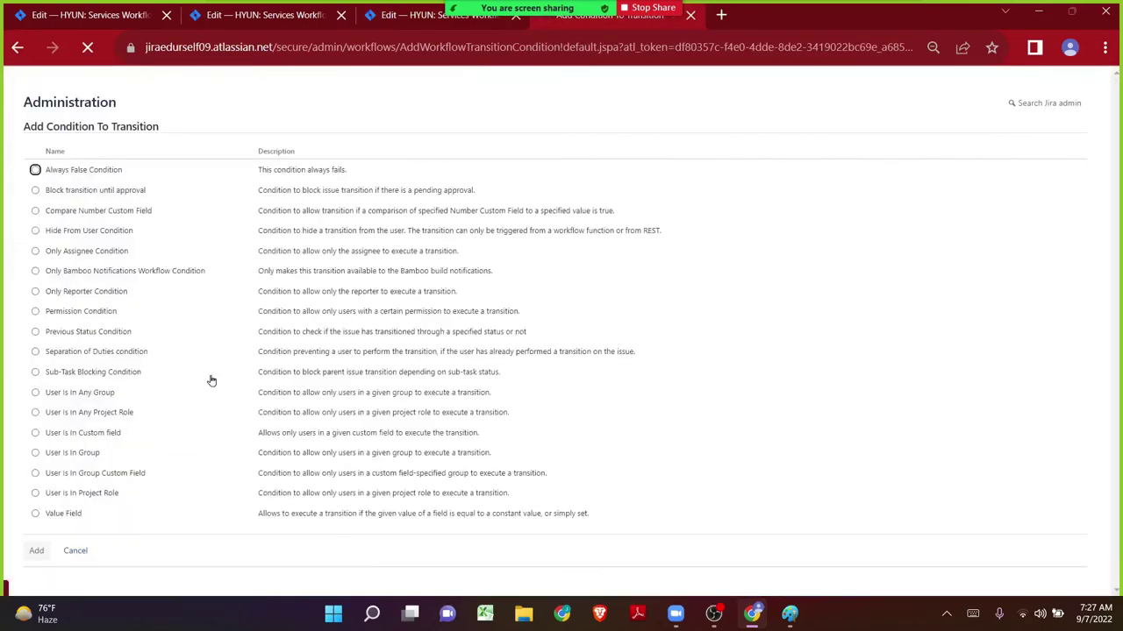
left_click(209, 284)
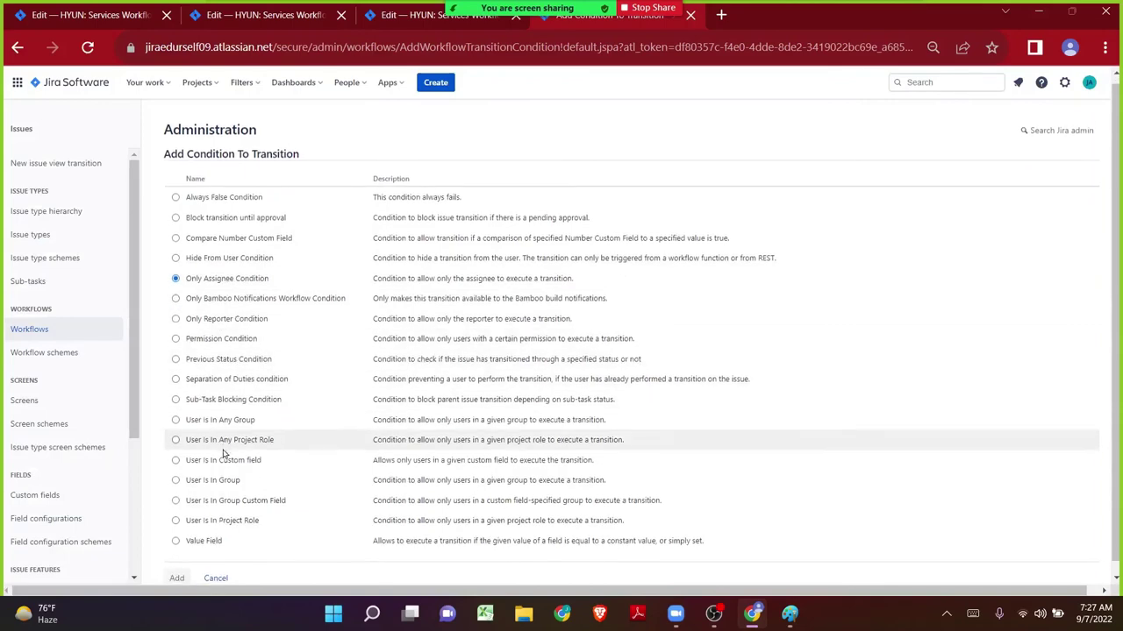
scroll(226, 456, "down", 1)
left_click(177, 568)
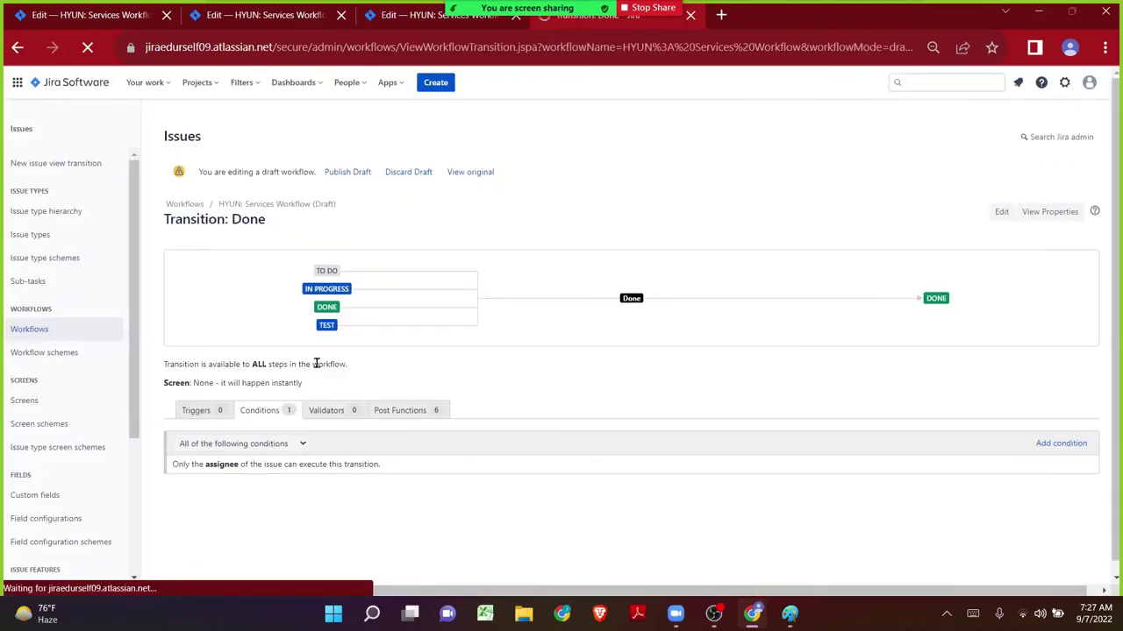
left_click(362, 173)
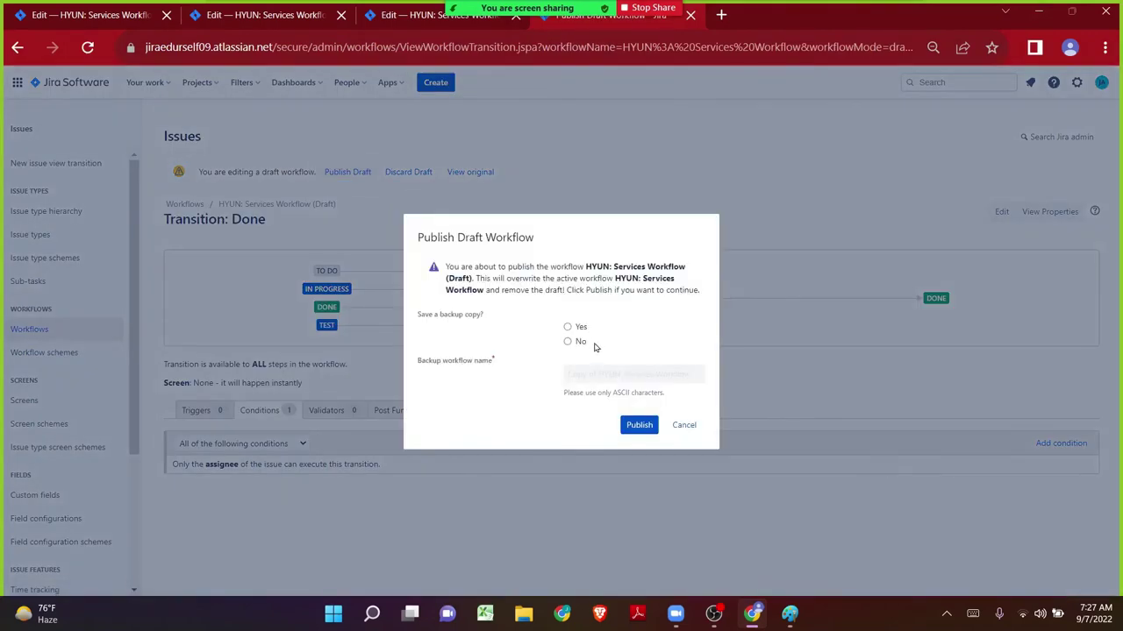
left_click(640, 426)
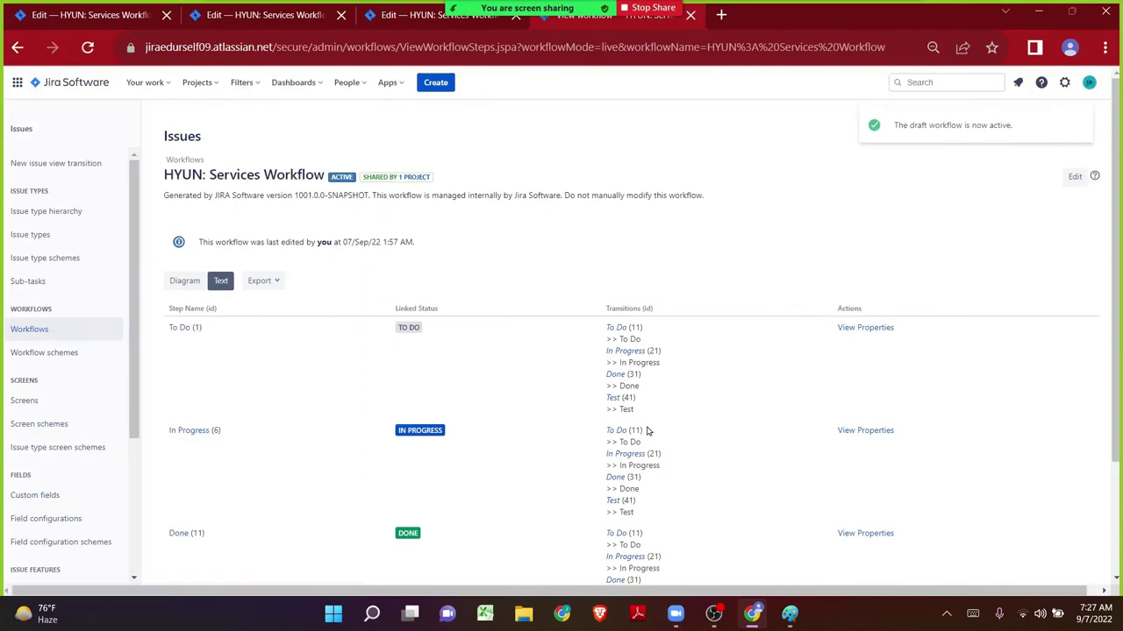
left_click(193, 281)
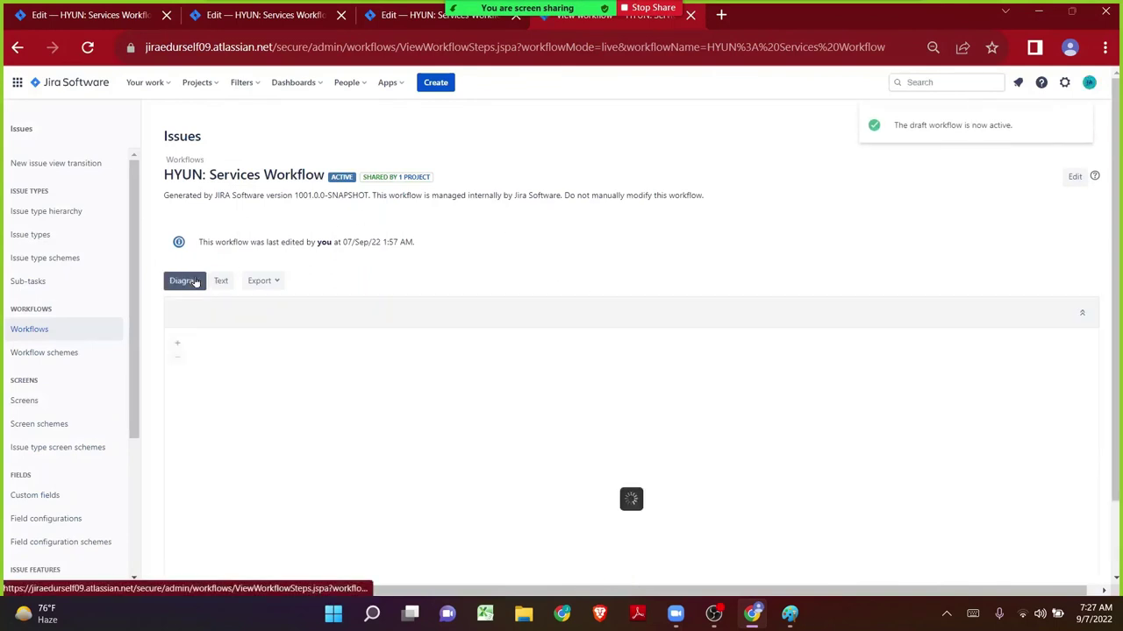
scroll(709, 428, "down", 1)
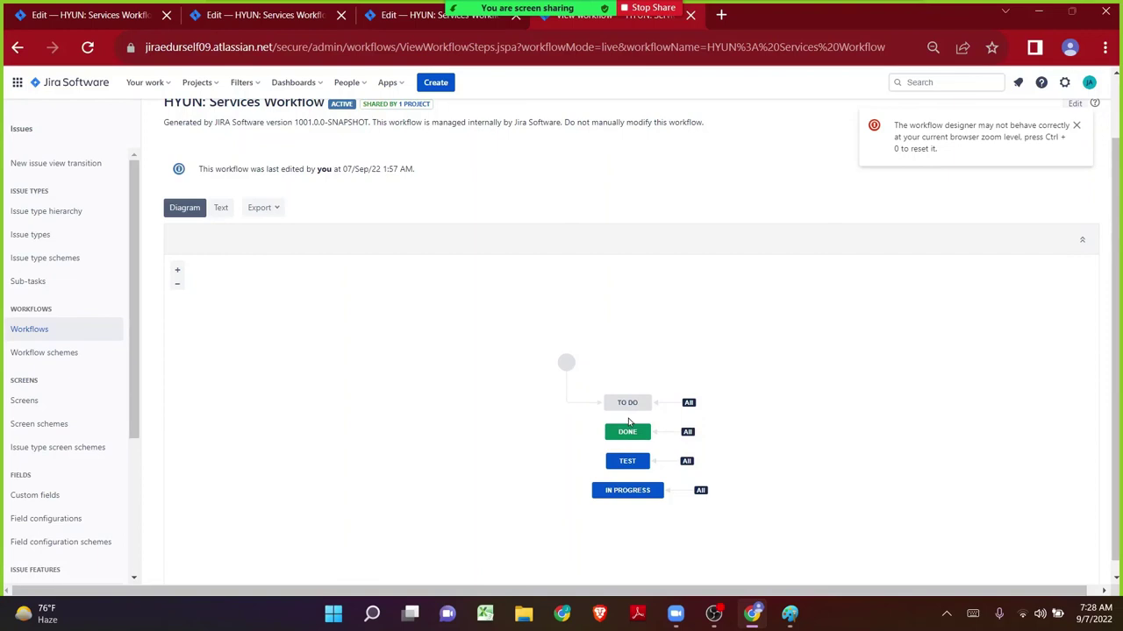
- Start a new Services issue in the Hyundai project with the summary "Testing Assignee Field - " followed by the intended assignee's first name
left_click(441, 84)
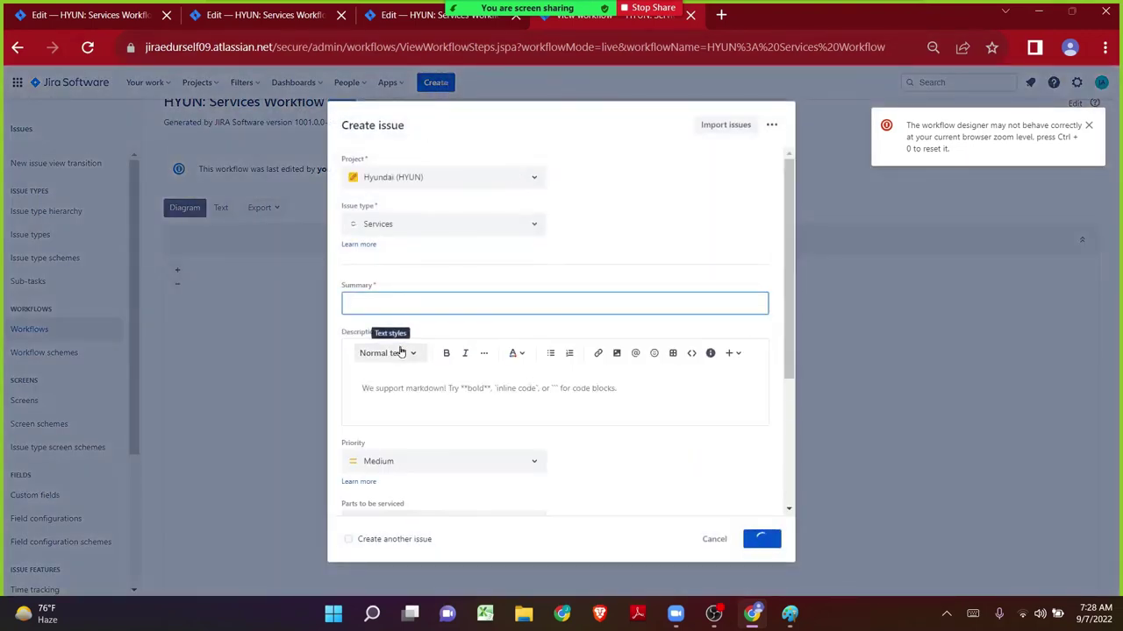
type("Testing A")
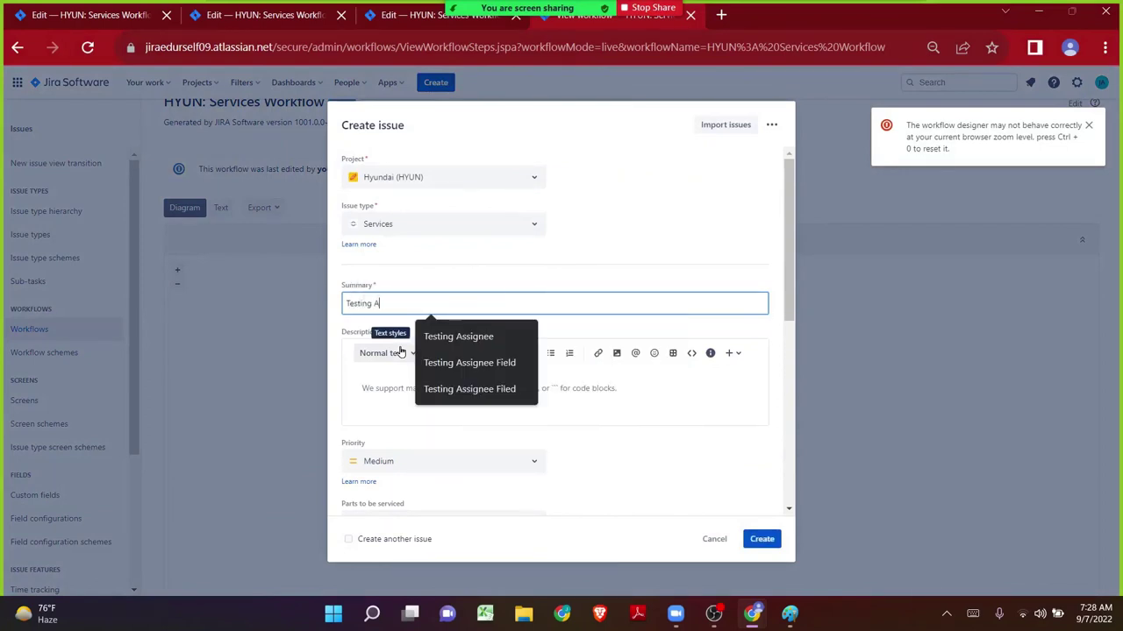
type("ssignee")
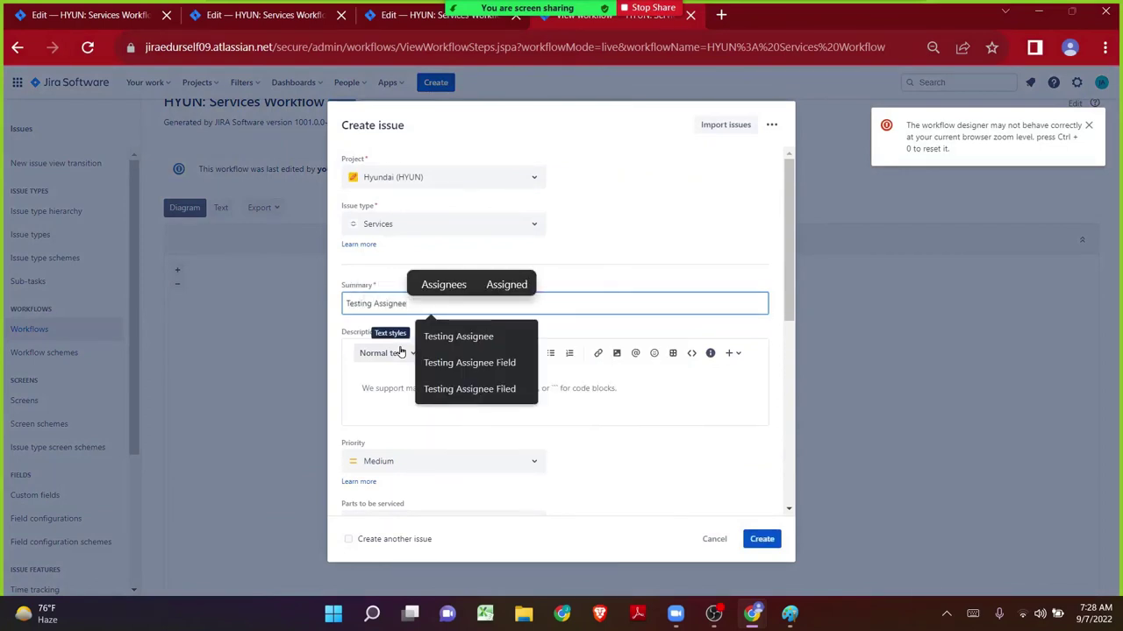
type(" Field - C")
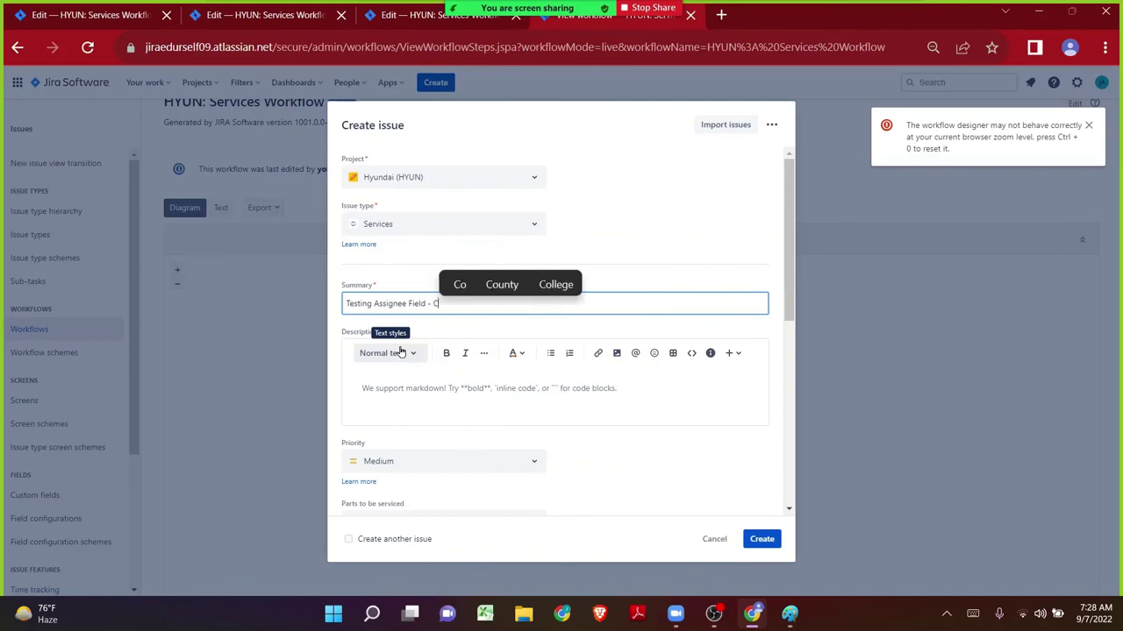
type("ecil")
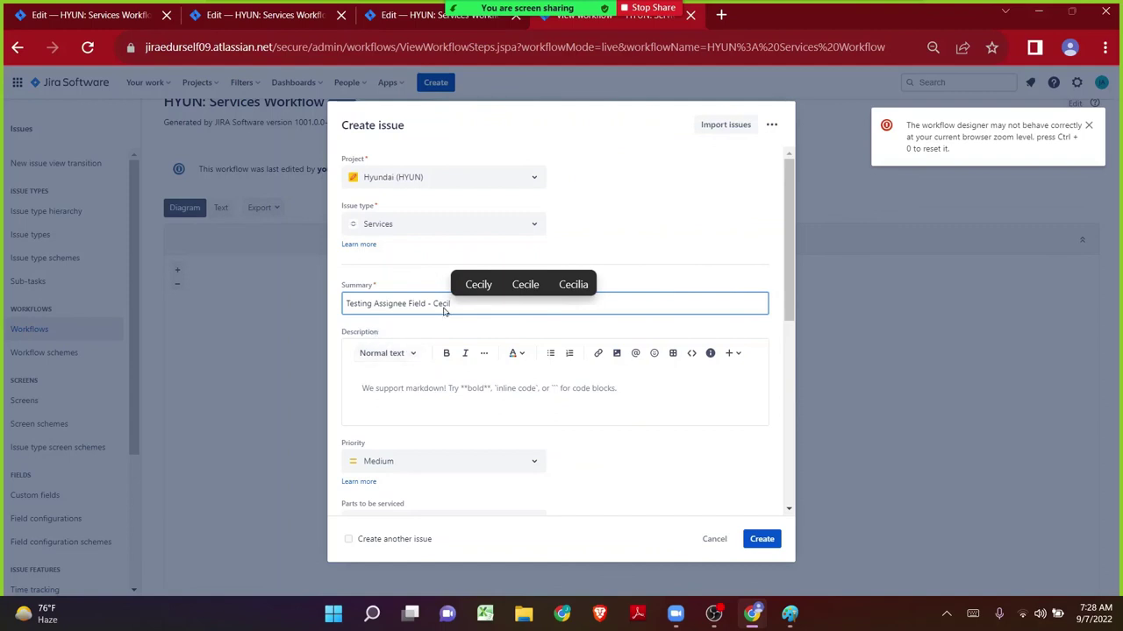
- Set the new issue's Assignee to the colleague named in its summary
left_click_drag(786, 277, 784, 457)
left_click(397, 397)
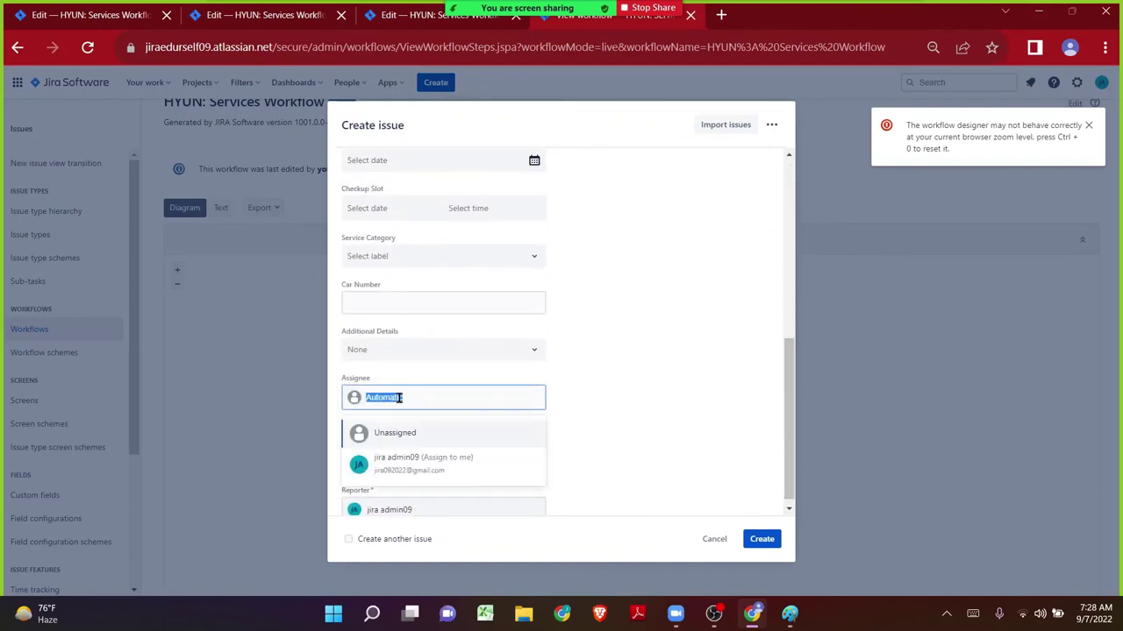
left_click(379, 494)
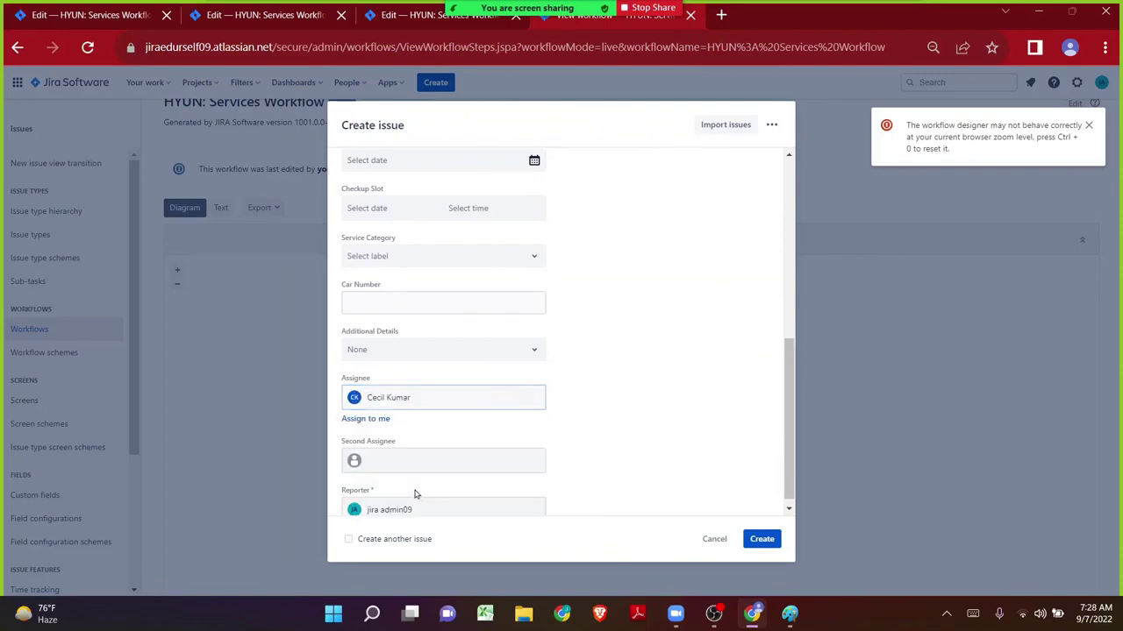
scroll(790, 362, "down", 1)
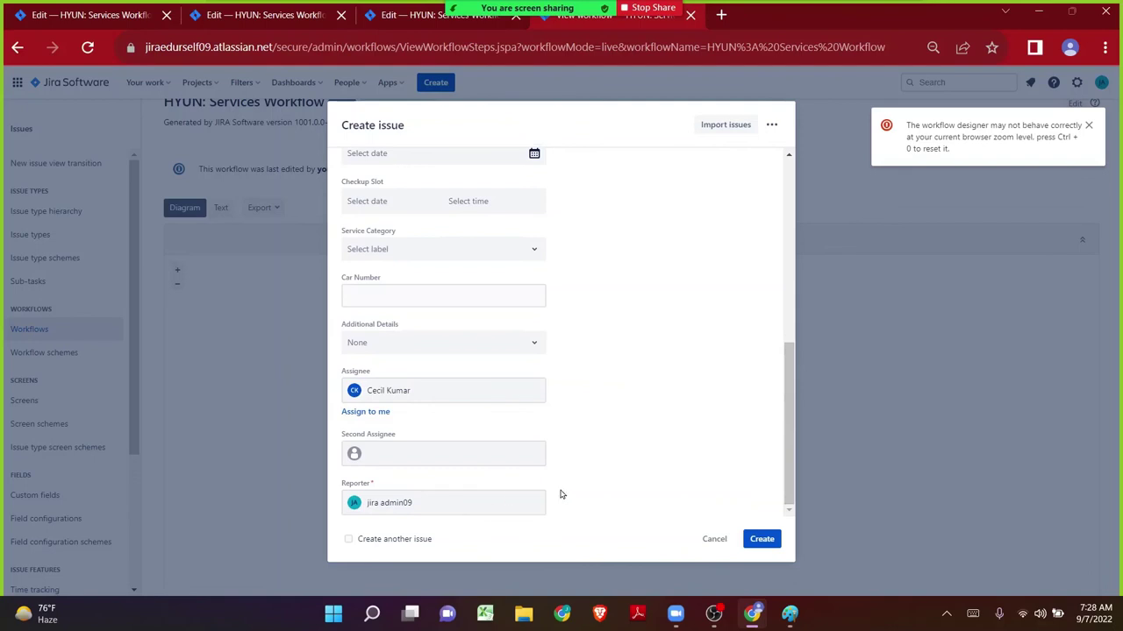
- Set the Date of Booking to Sep 23, 2022, create the issue and open it
scroll(582, 493, "up", 3)
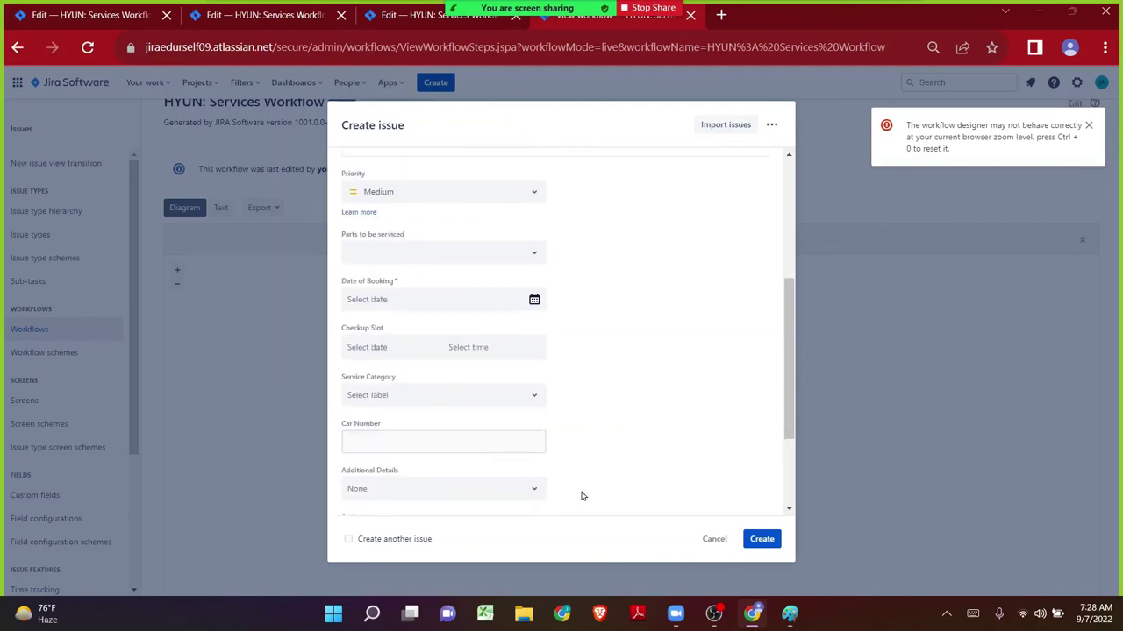
left_click(519, 299)
left_click(478, 427)
left_click(773, 541)
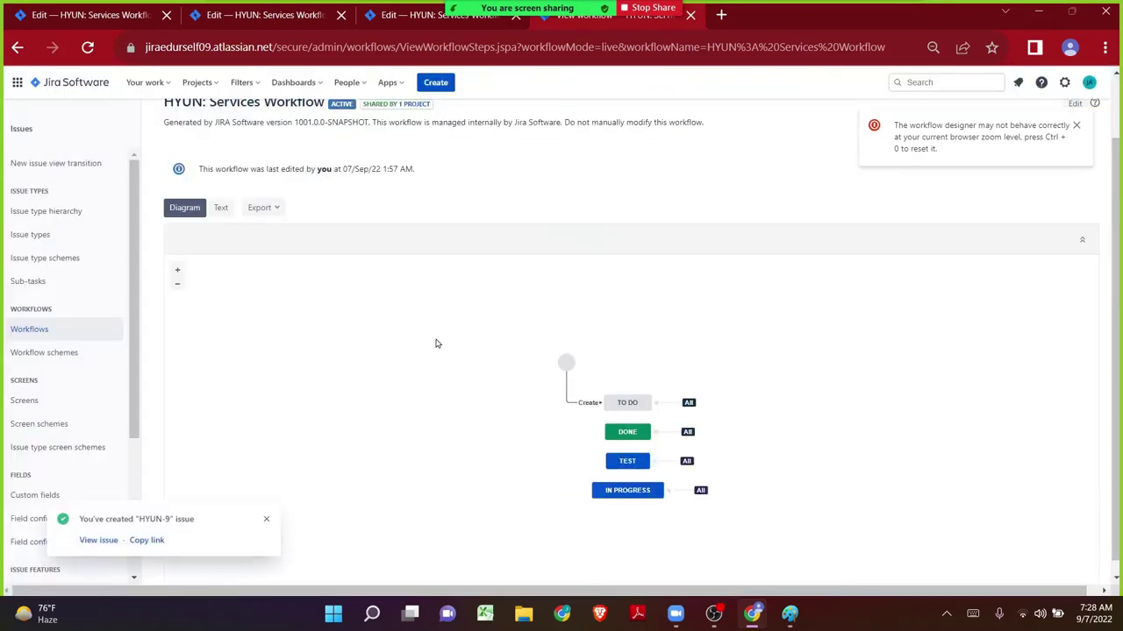
left_click(110, 543)
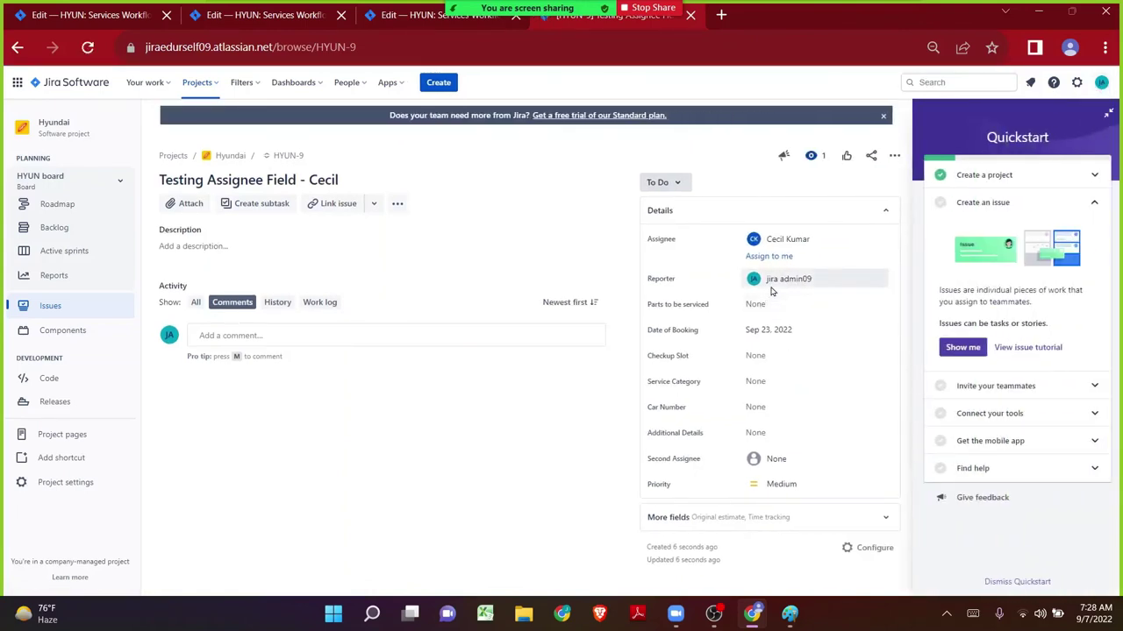
- Check the issue's reporter and assignee, the transitions offered from To Do, and its workflow diagram
mouse_move(773, 292)
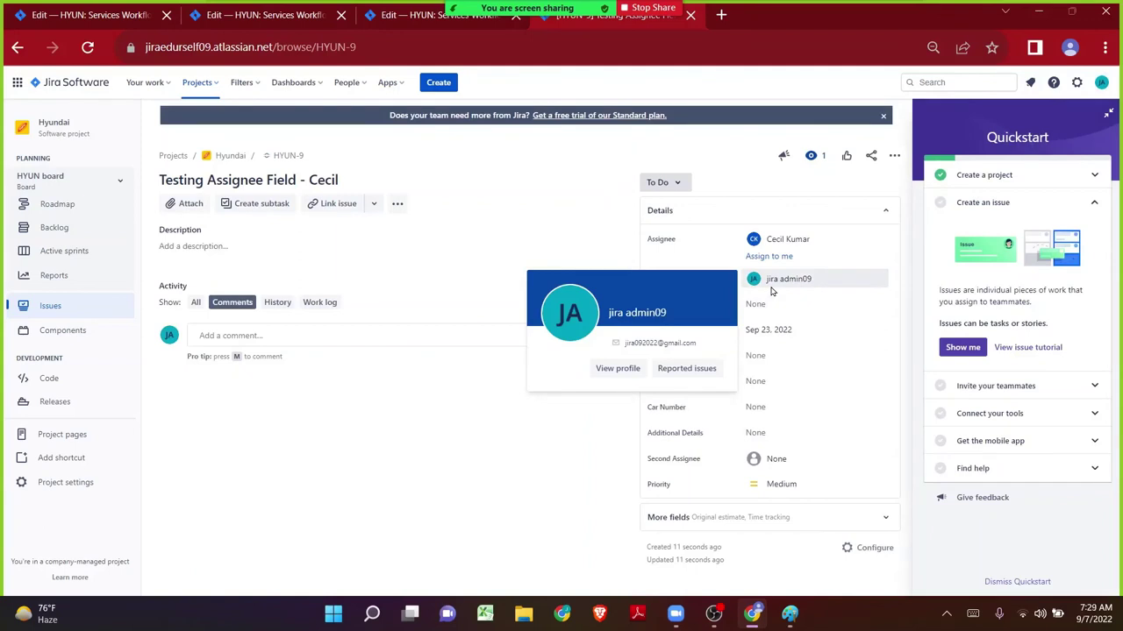
mouse_move(784, 238)
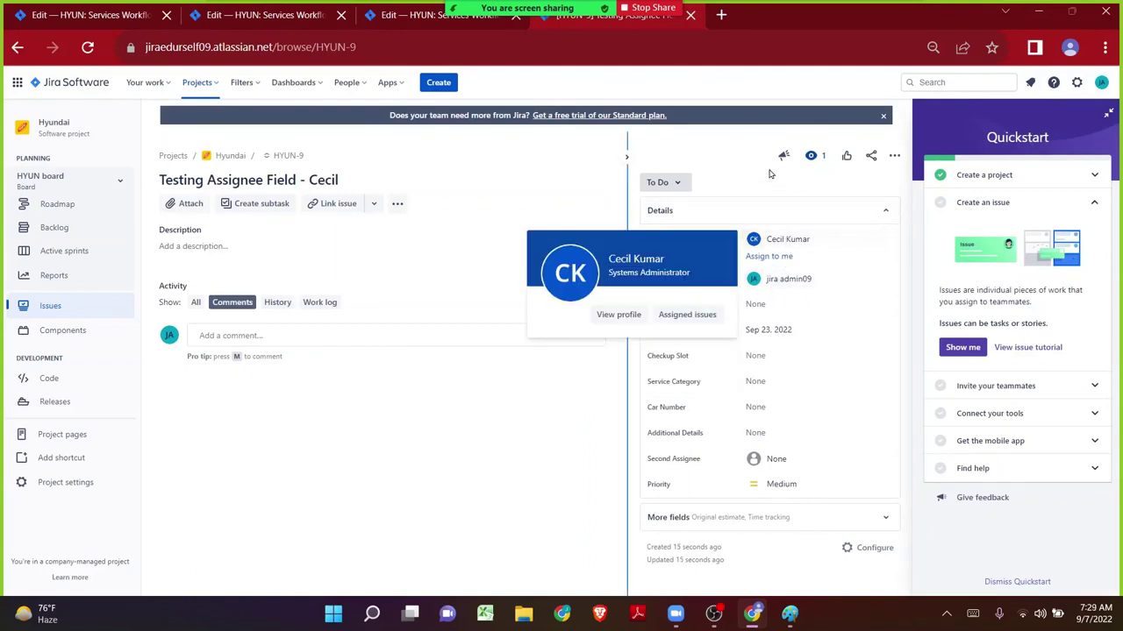
left_click(674, 183)
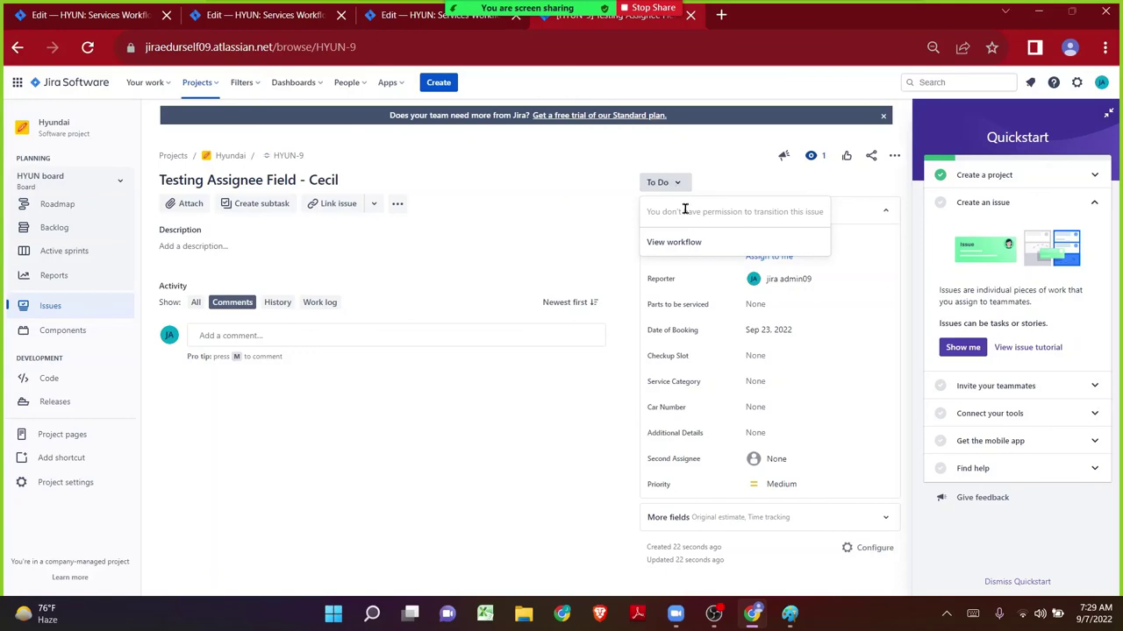
left_click(689, 239)
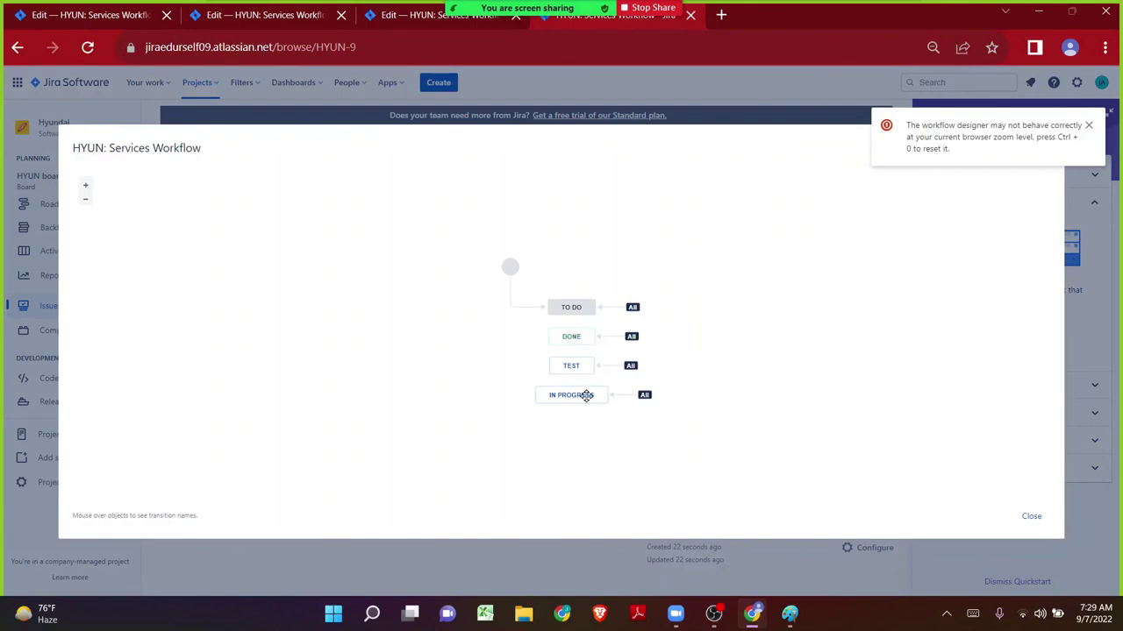
key("Escape")
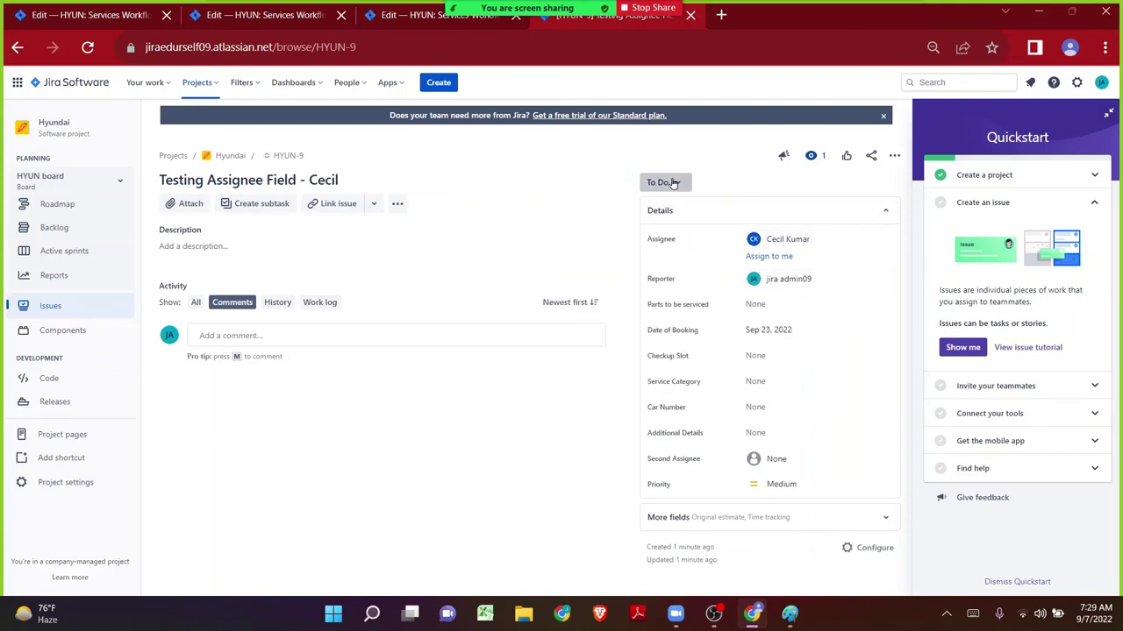
- Reassign the issue to the signed-in account and check the transitions offered from To Do
left_click(775, 256)
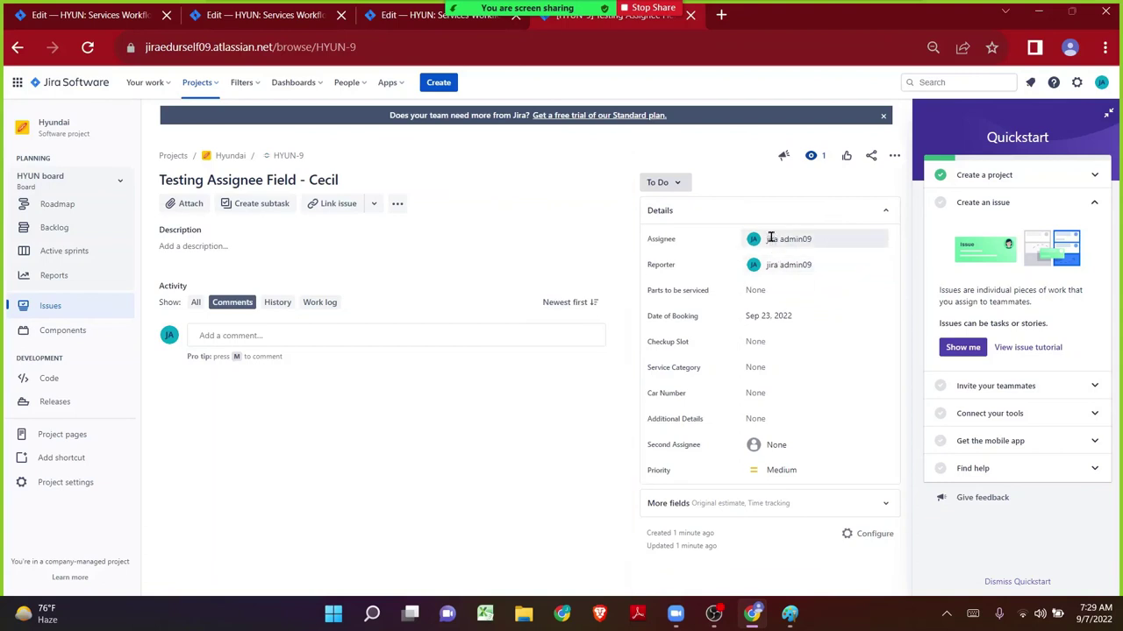
mouse_move(770, 237)
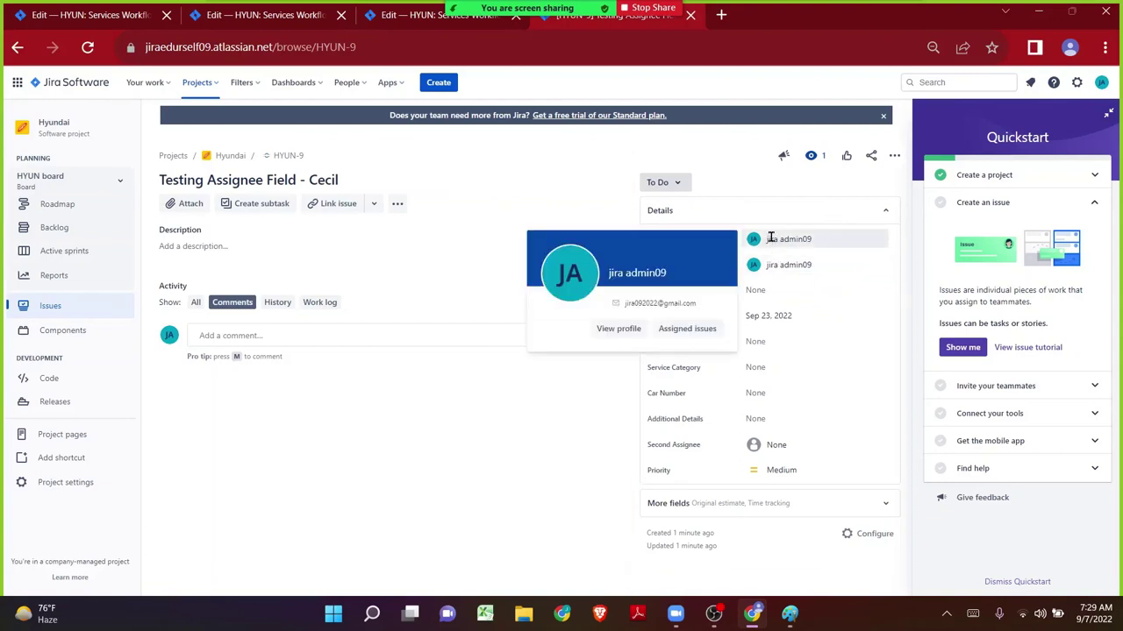
left_click(1103, 80)
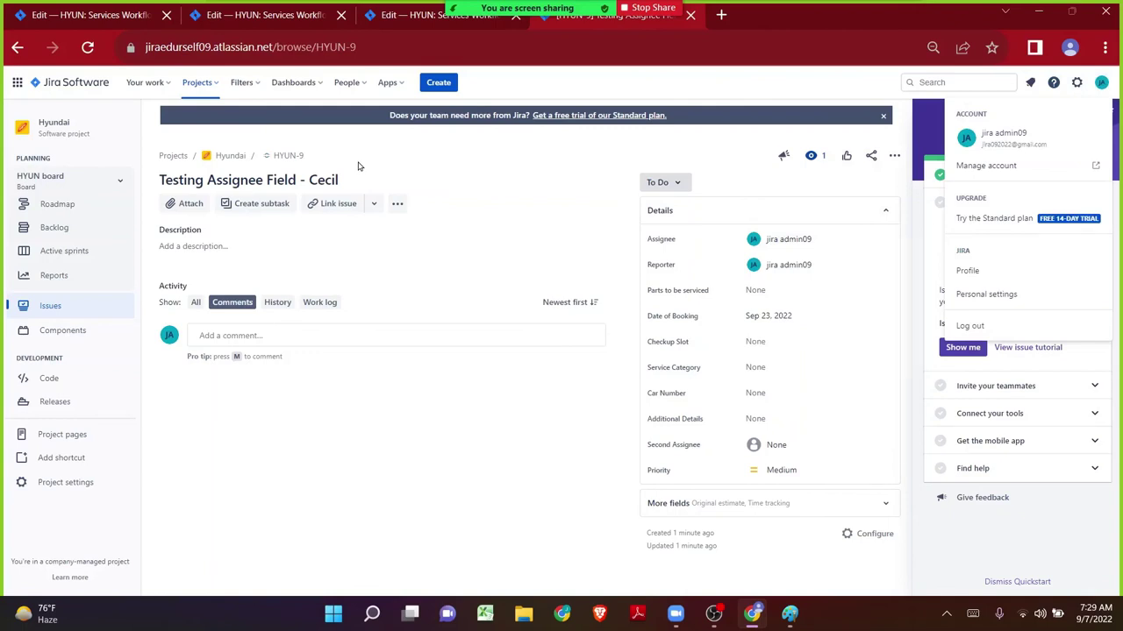
left_click(649, 184)
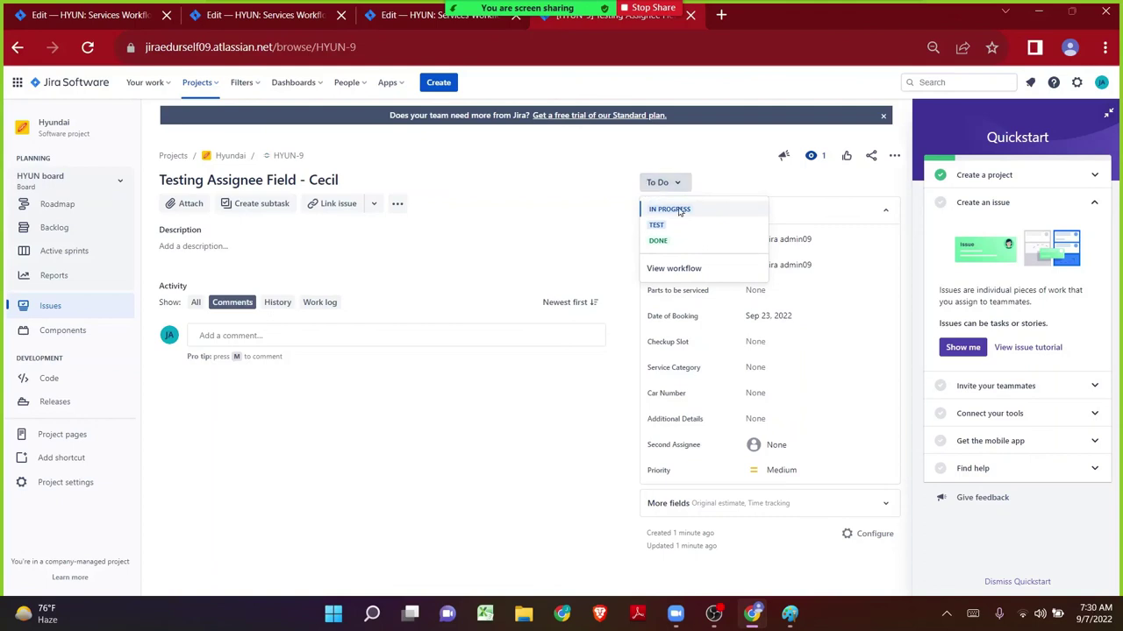
left_click(720, 158)
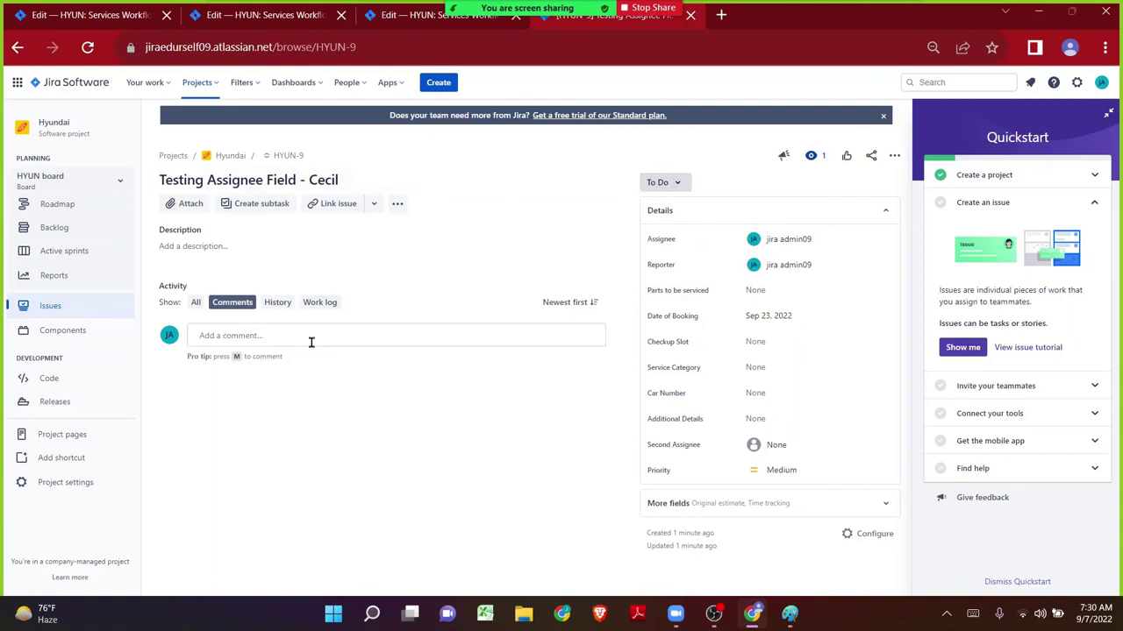